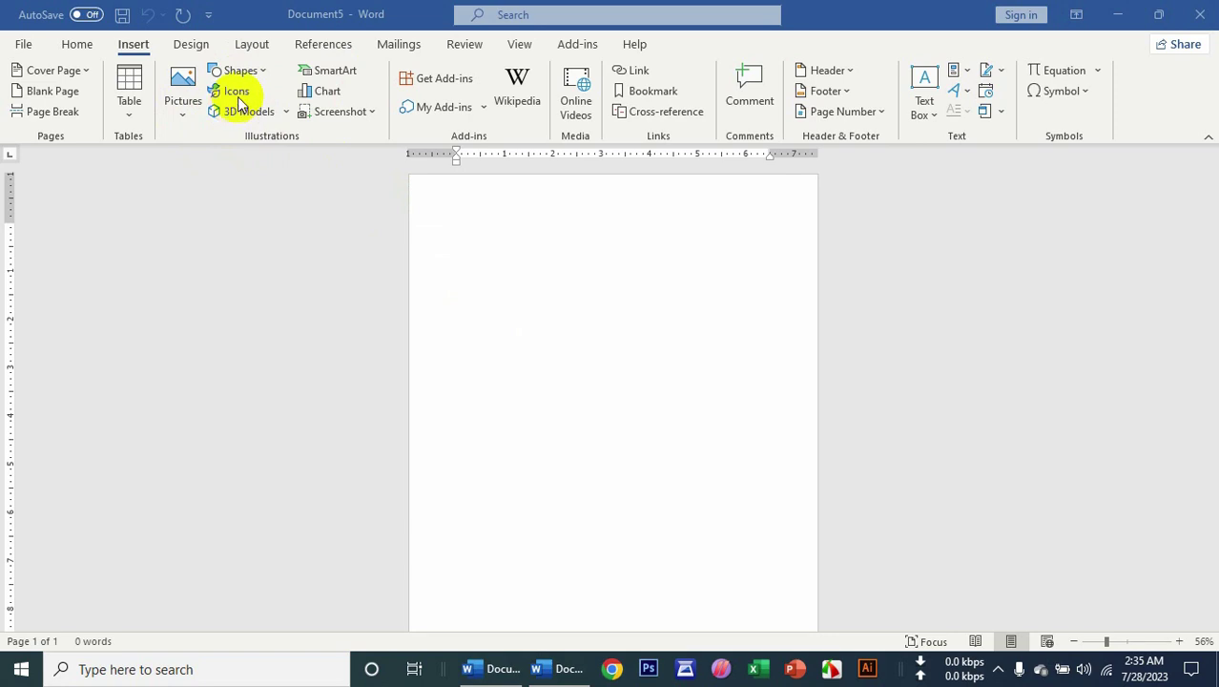
Open the Stock Images dialog on its Icons tab from the Insert ribbon.
left_click(237, 94)
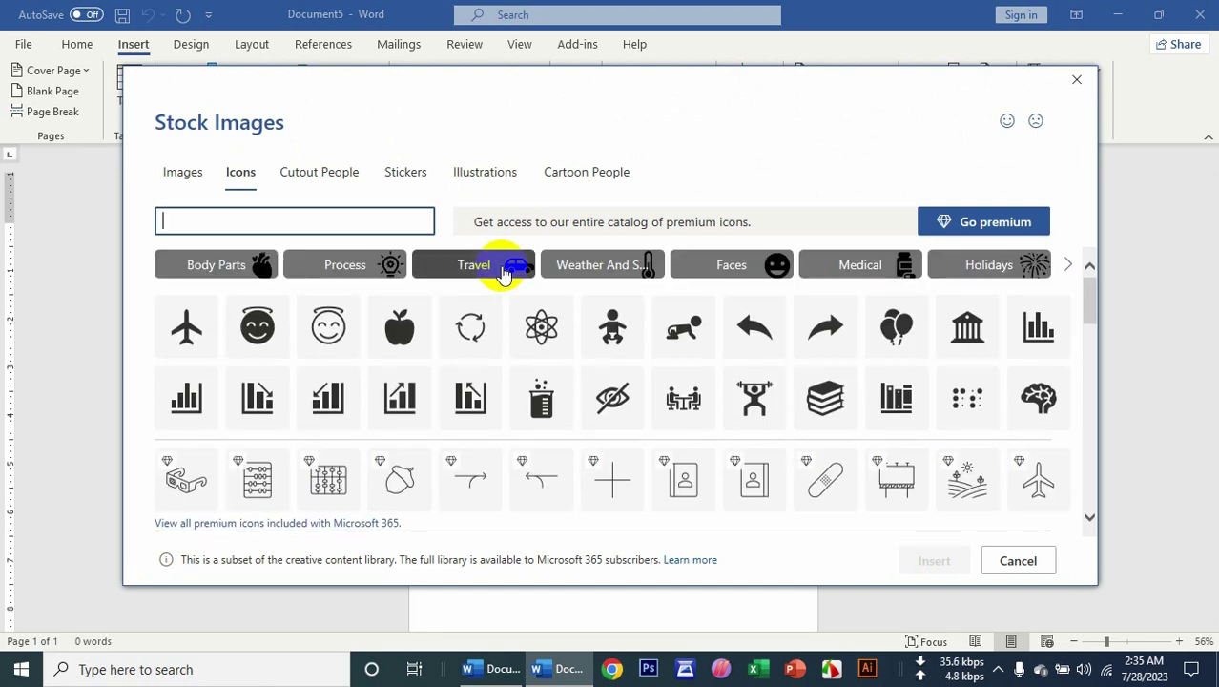
Dismiss the Wi-Fi flyout and switch the Stock Images dialog to its Images tab.
left_click(1104, 669)
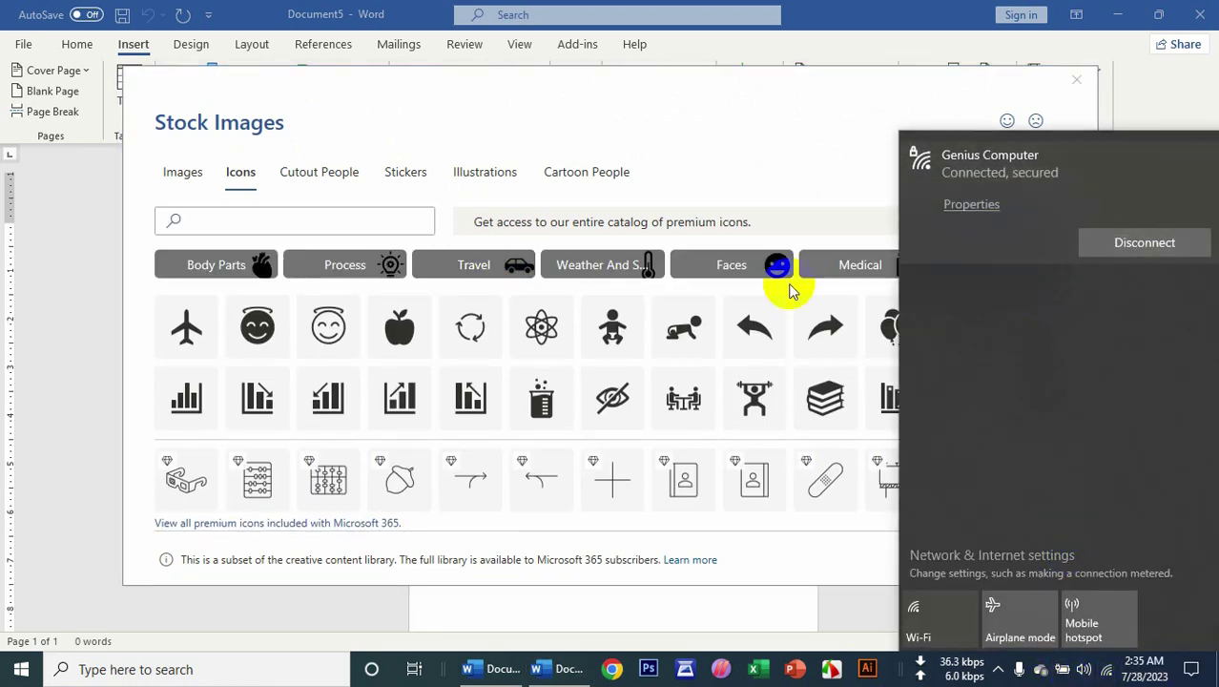
left_click(658, 133)
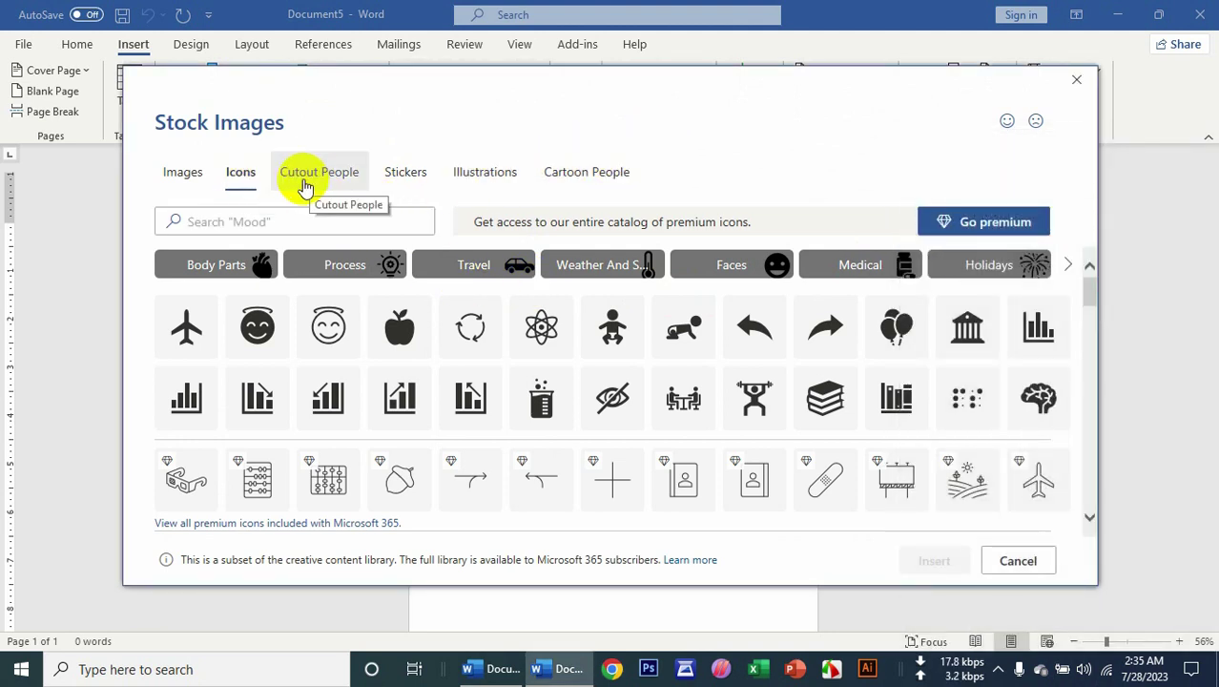
left_click(180, 187)
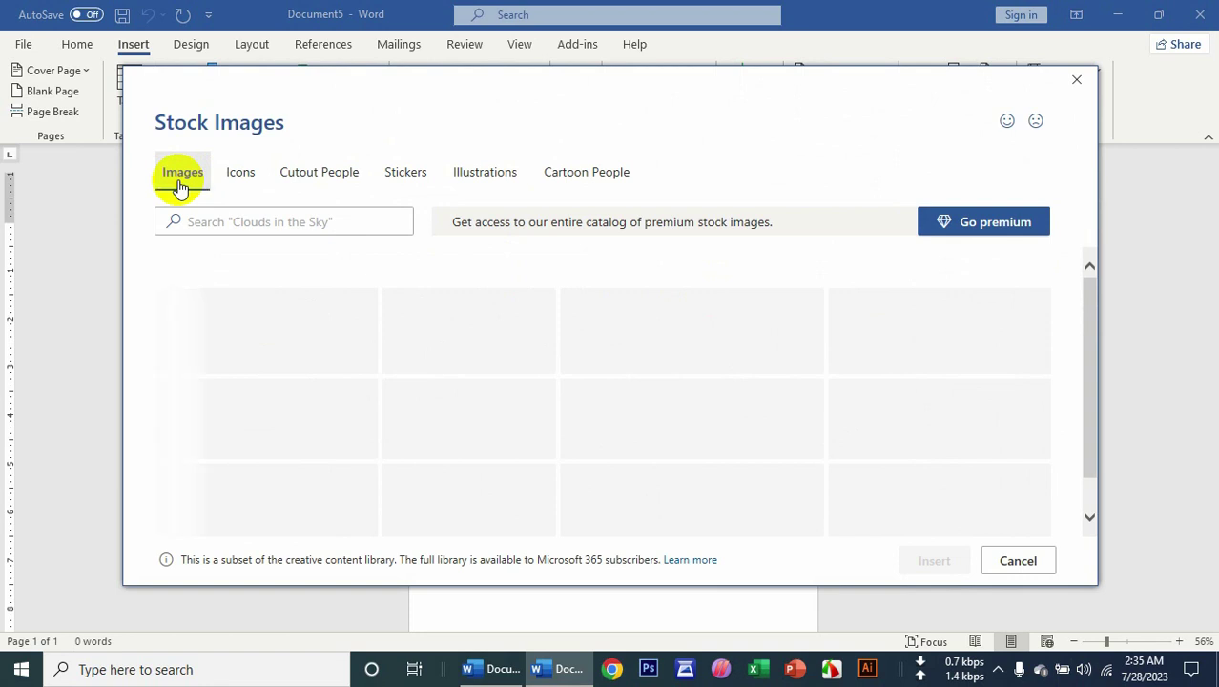
Search stock images for 'rose' and insert the white rose photo at 3.73" by 6.5".
scroll(557, 389, "down", 2)
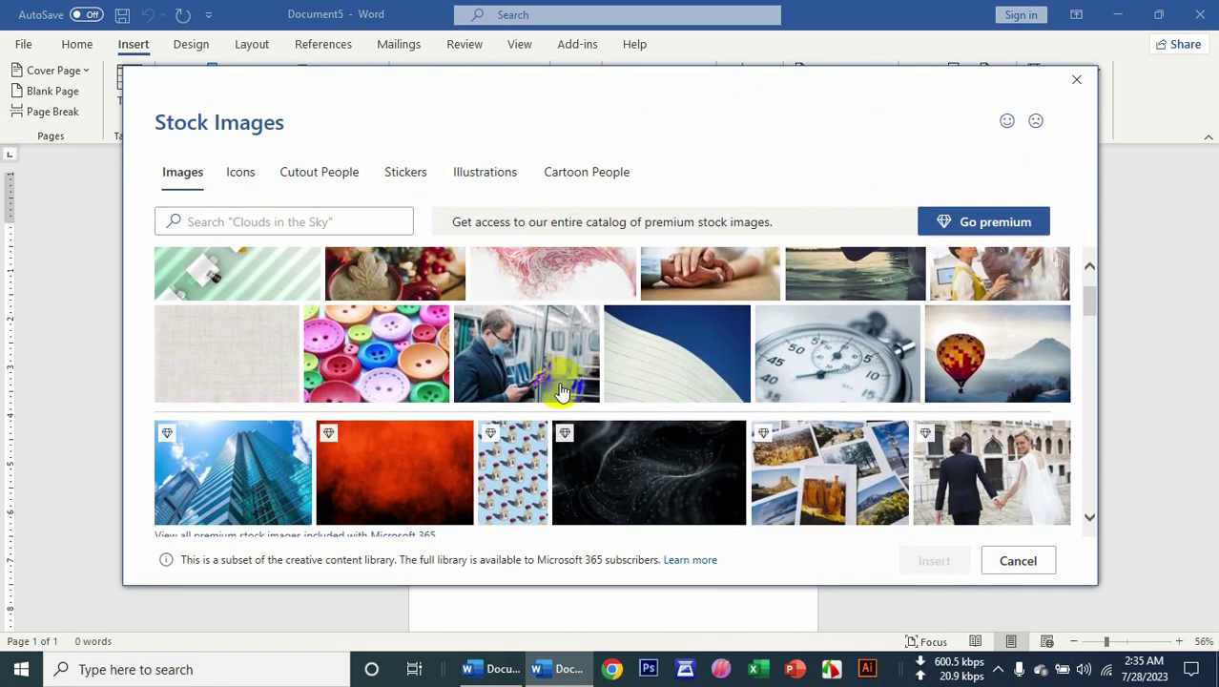
scroll(561, 391, "down", 1)
left_click(298, 225)
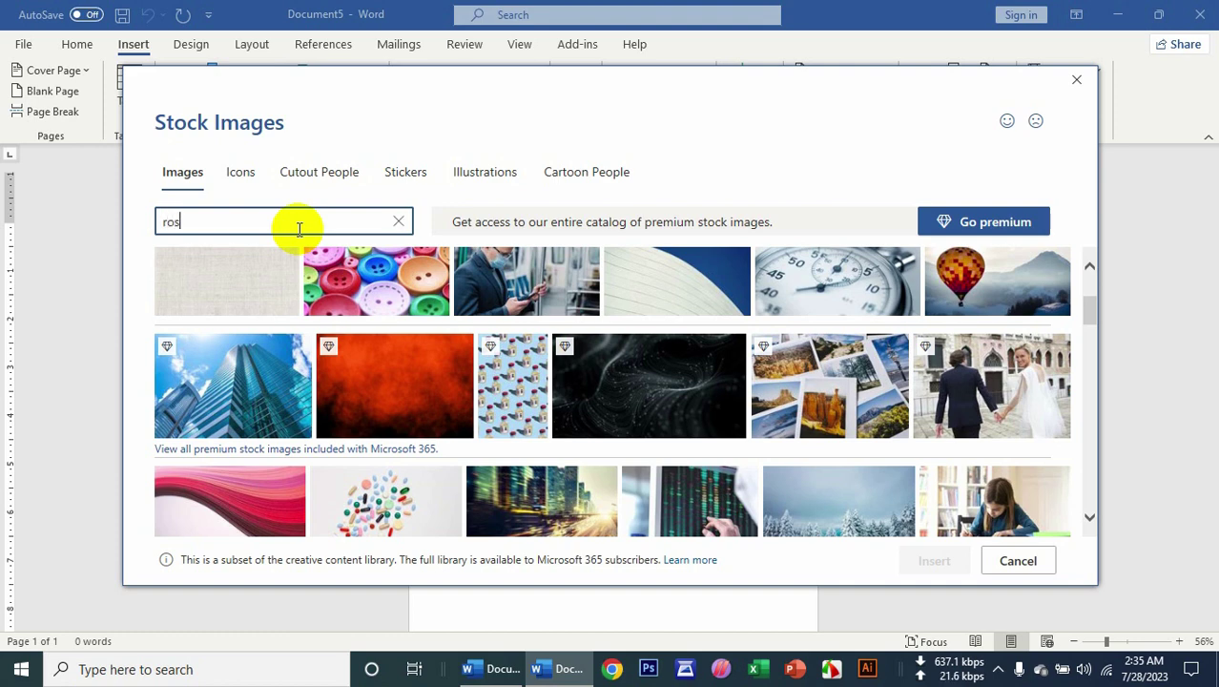
key("Return")
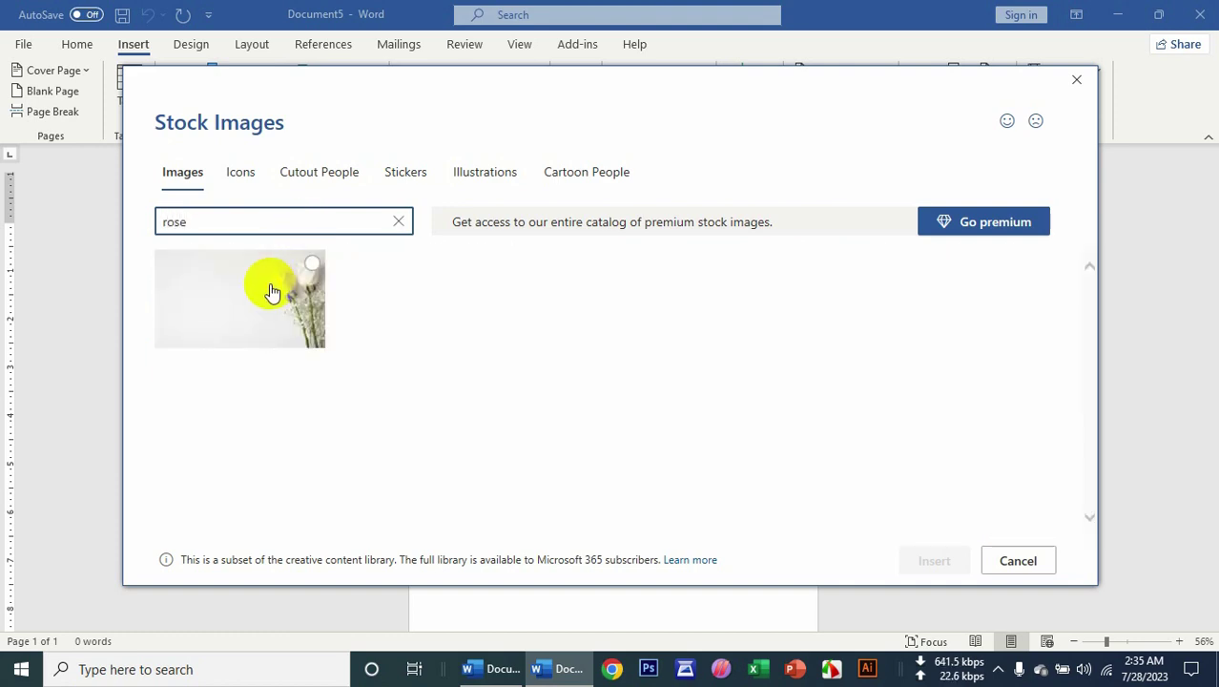
left_click(310, 272)
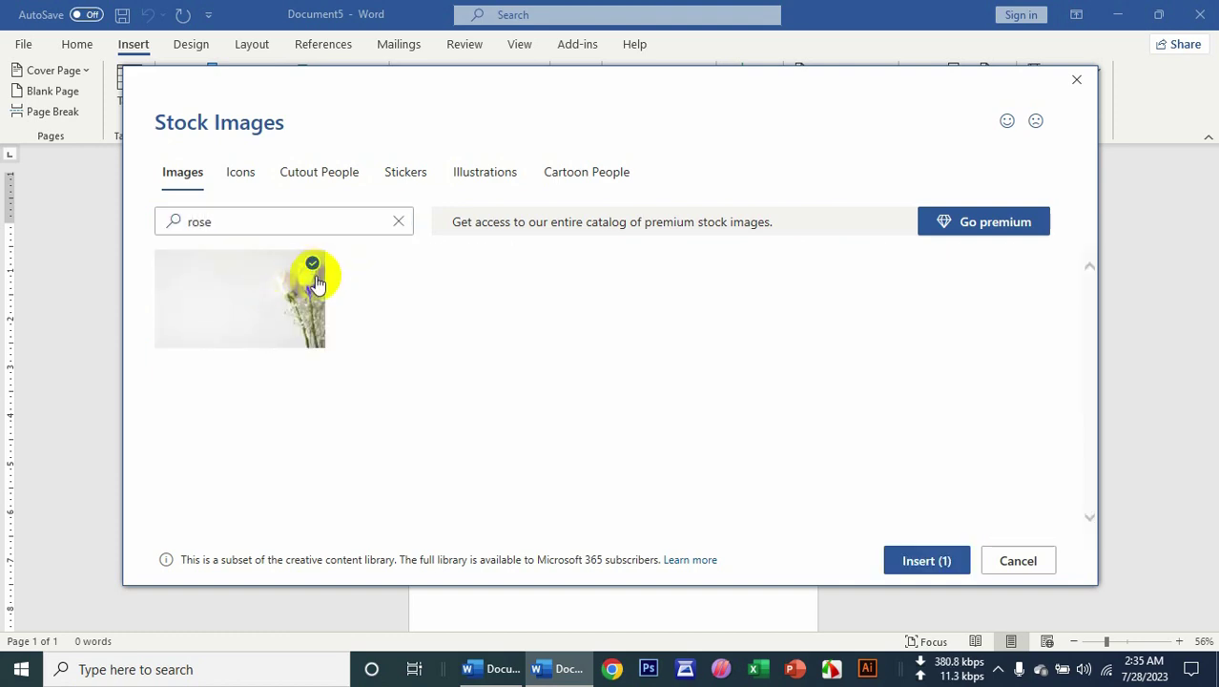
left_click(917, 572)
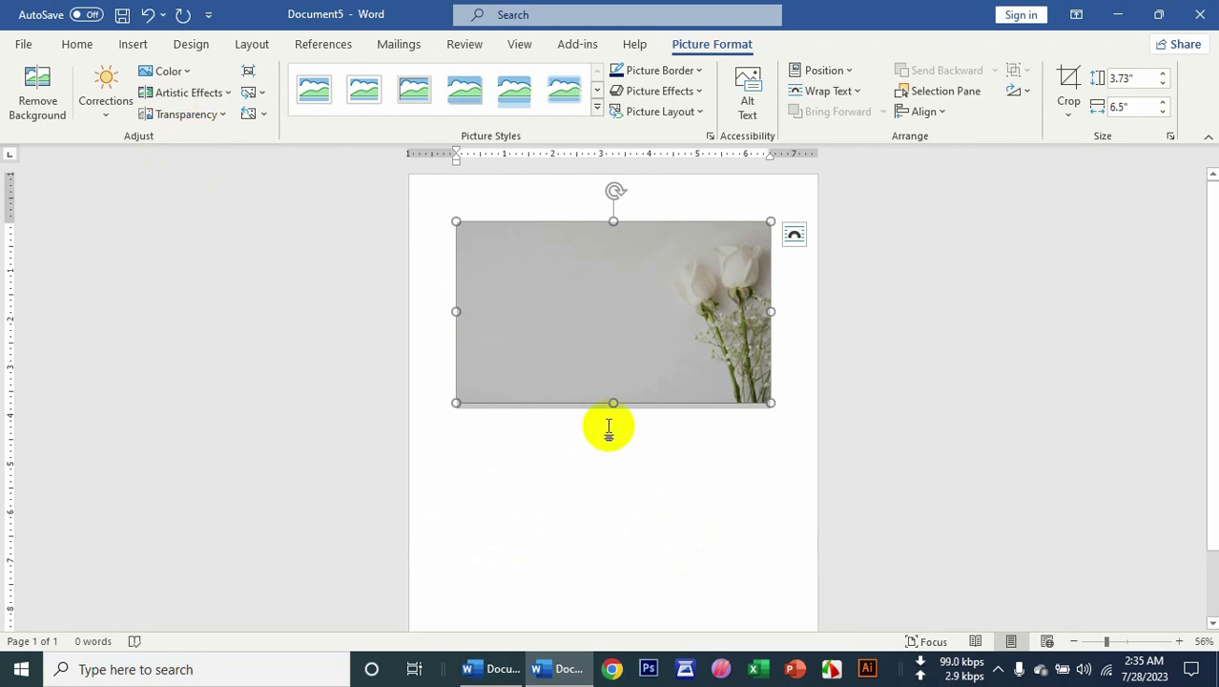
Search the stock icons for 'call' and select the phone handset icon.
left_click(132, 48)
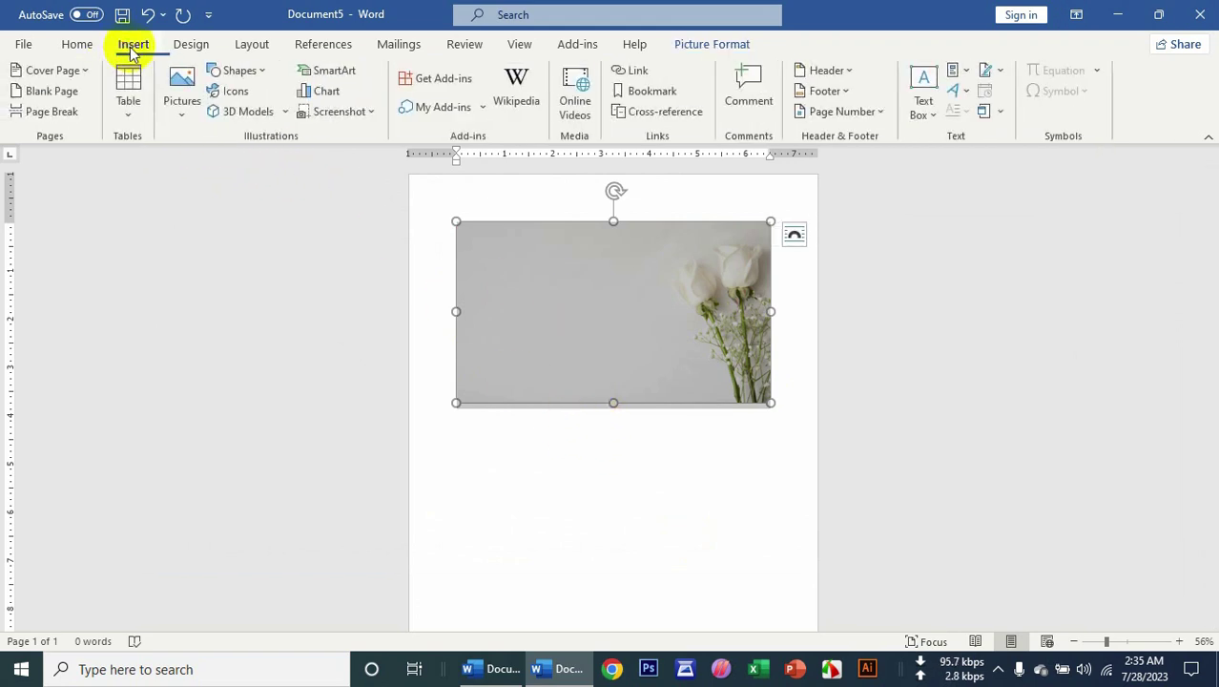
left_click(233, 91)
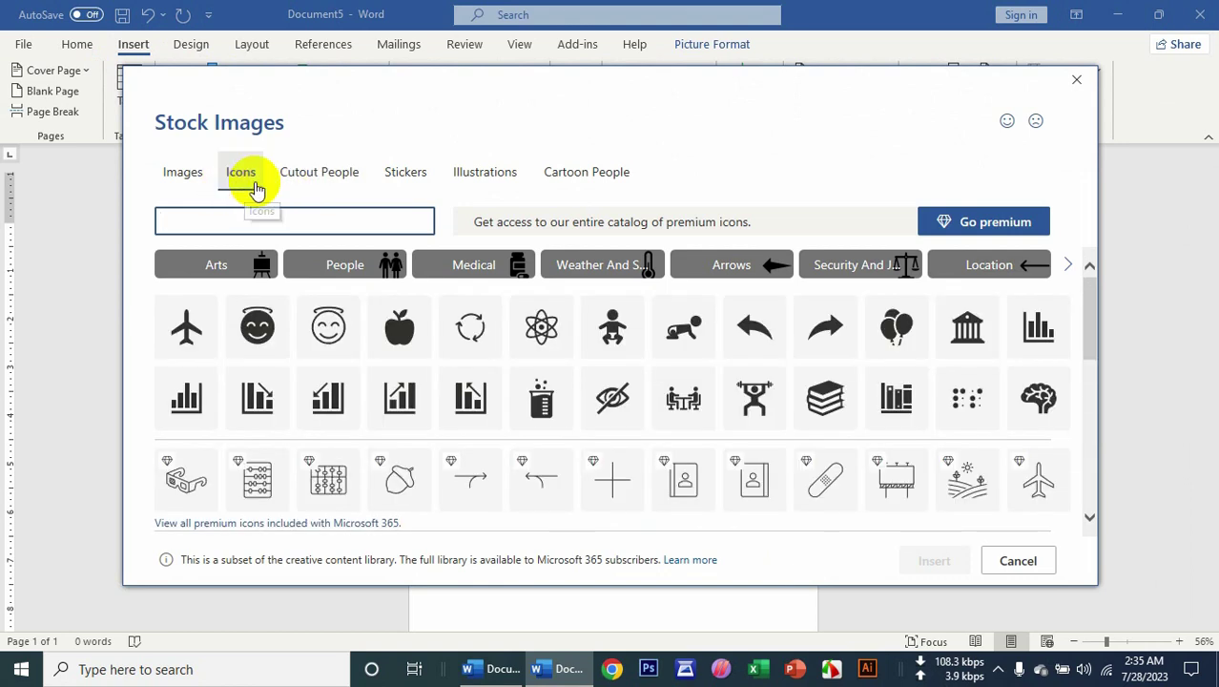
left_click(250, 226)
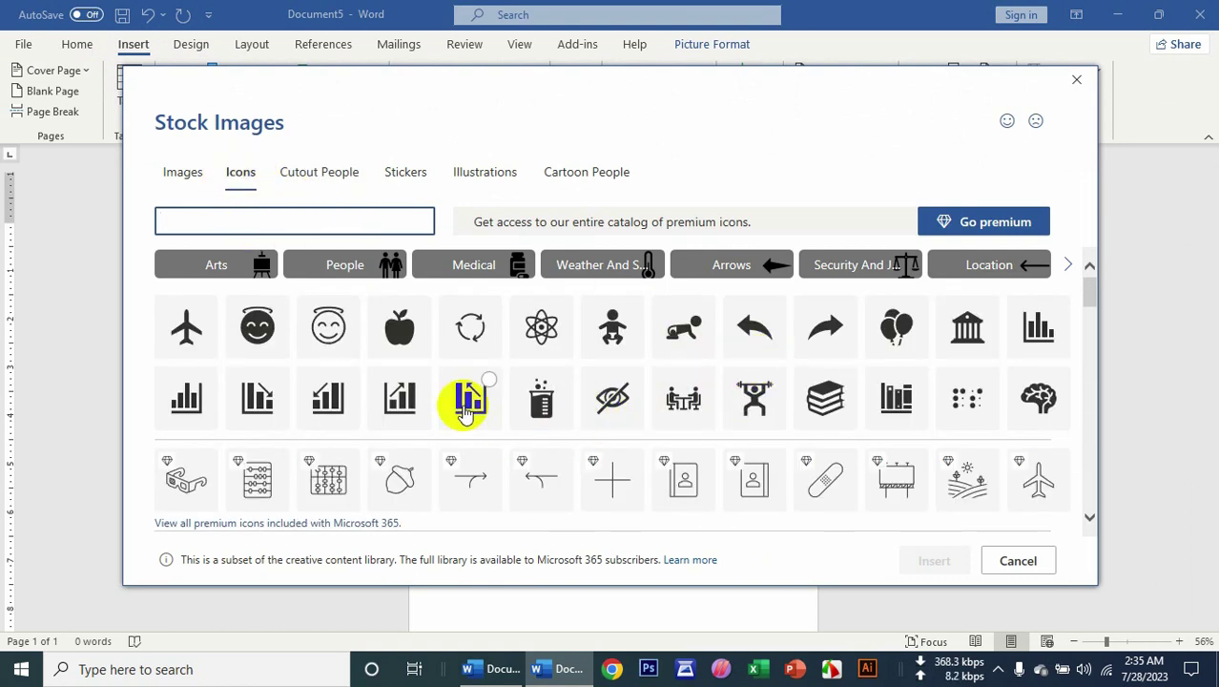
type("call")
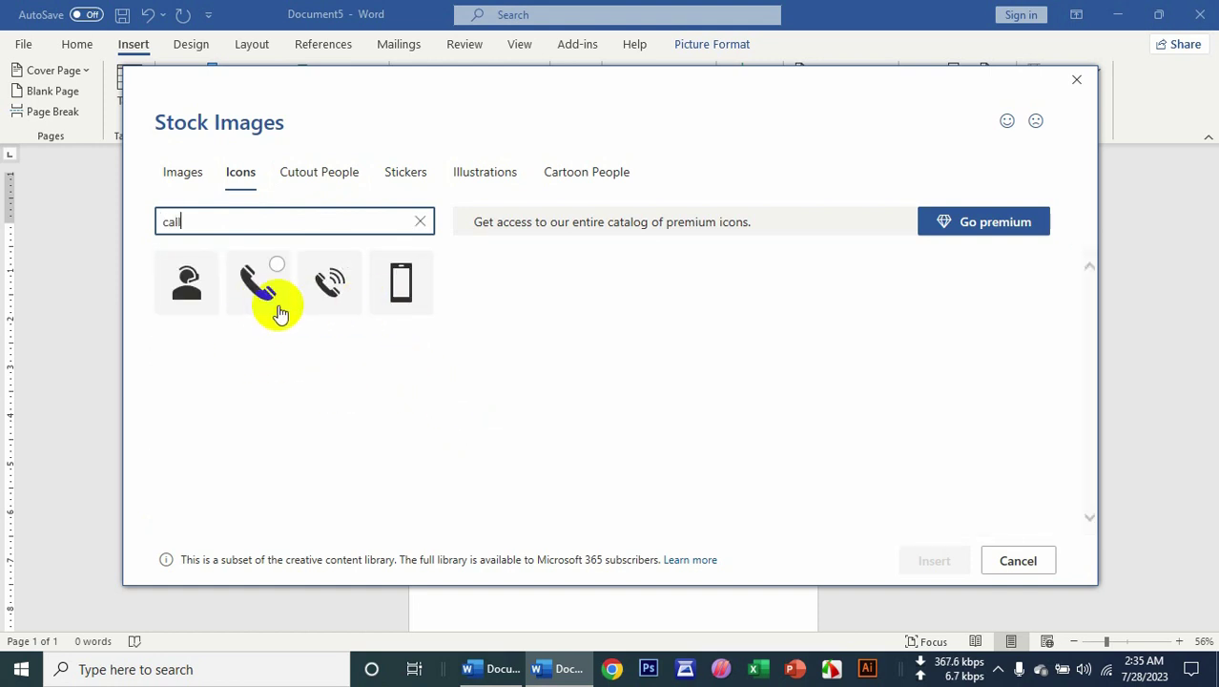
left_click(258, 288)
Insert the phone icon with Behind Text wrapping and a green graphics fill.
left_click(924, 560)
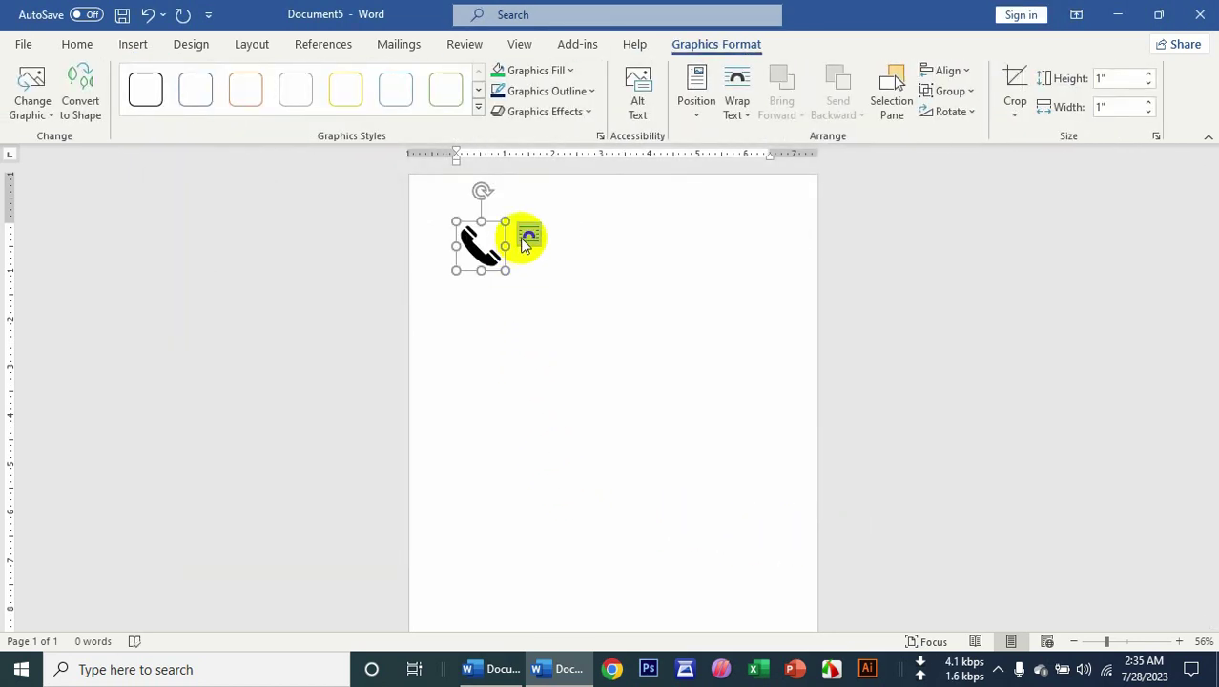
left_click(528, 235)
left_click(620, 401)
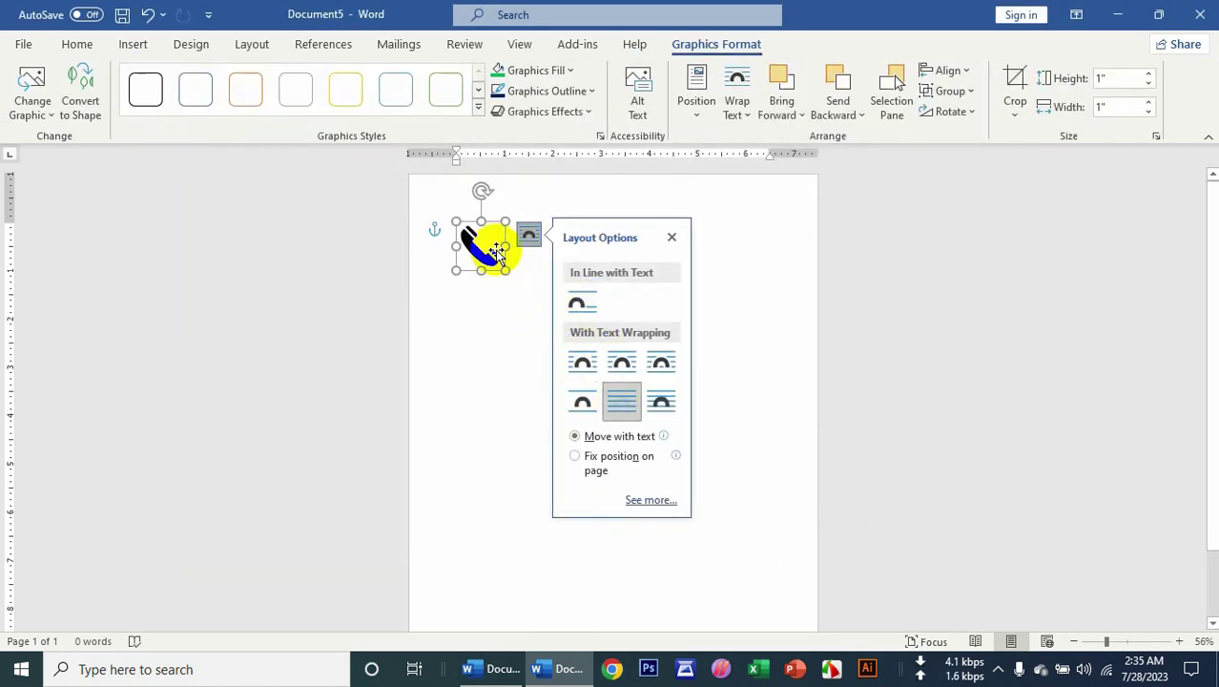
left_click(524, 72)
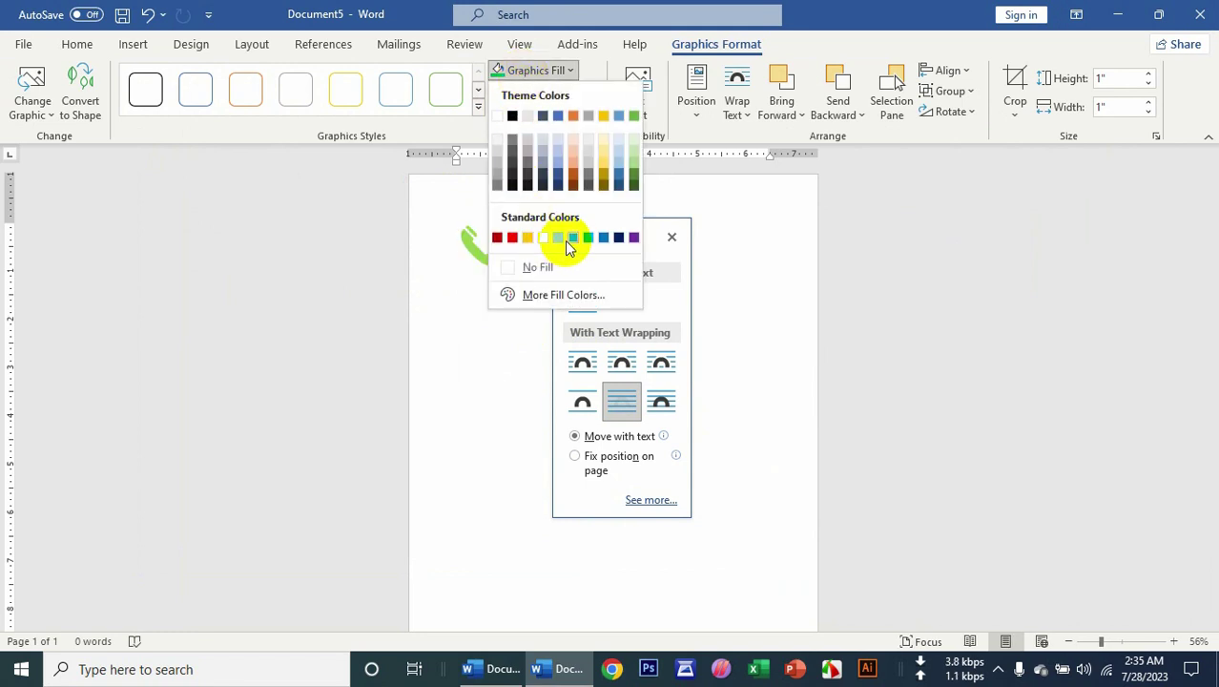
left_click(566, 241)
Type a phone number, enlarge it to 26 pt and indent the line right.
left_click(526, 263)
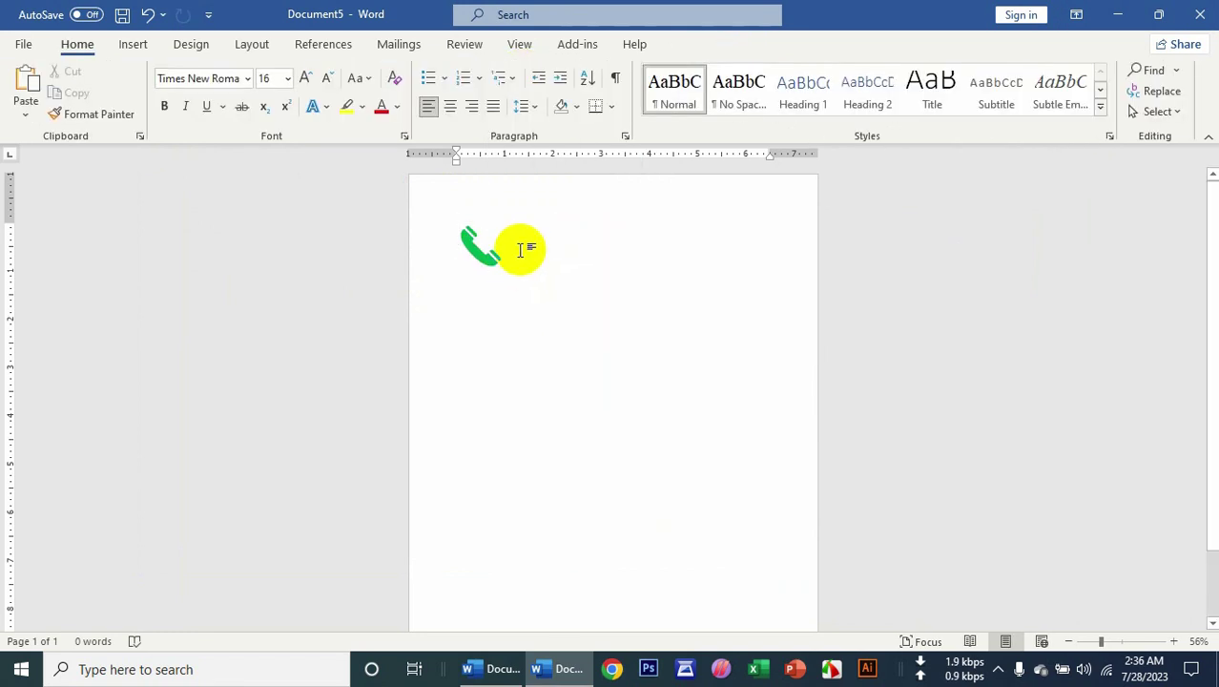
type("654684646464646")
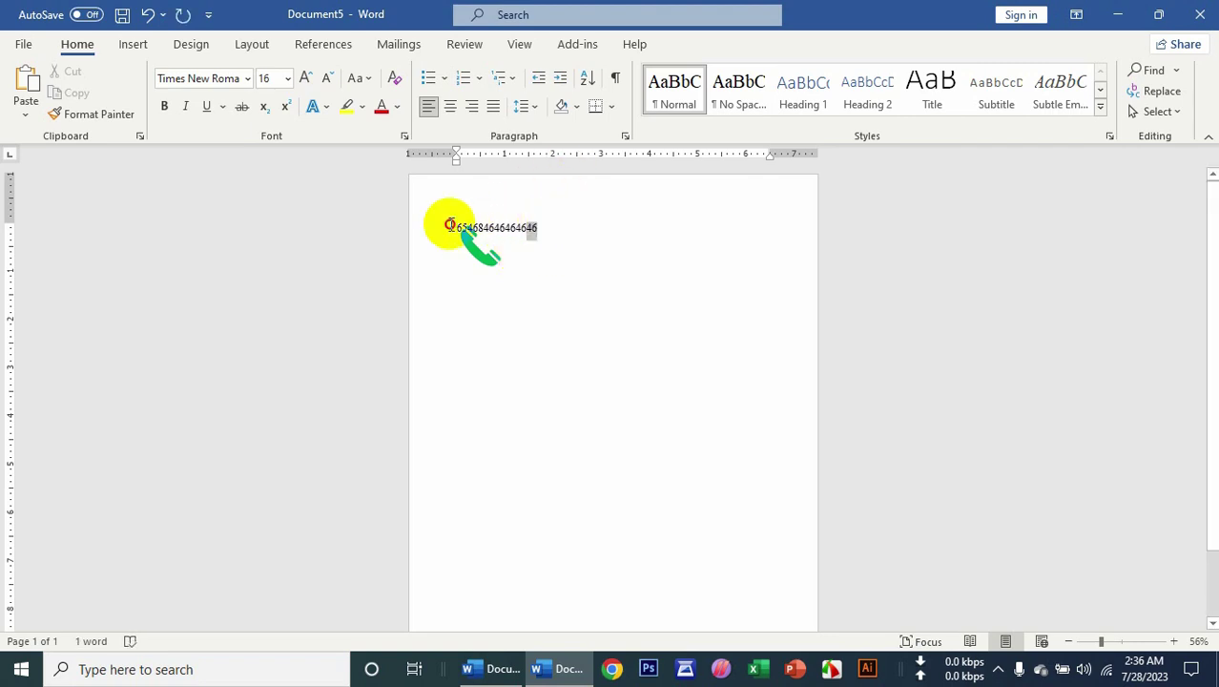
left_click(449, 221)
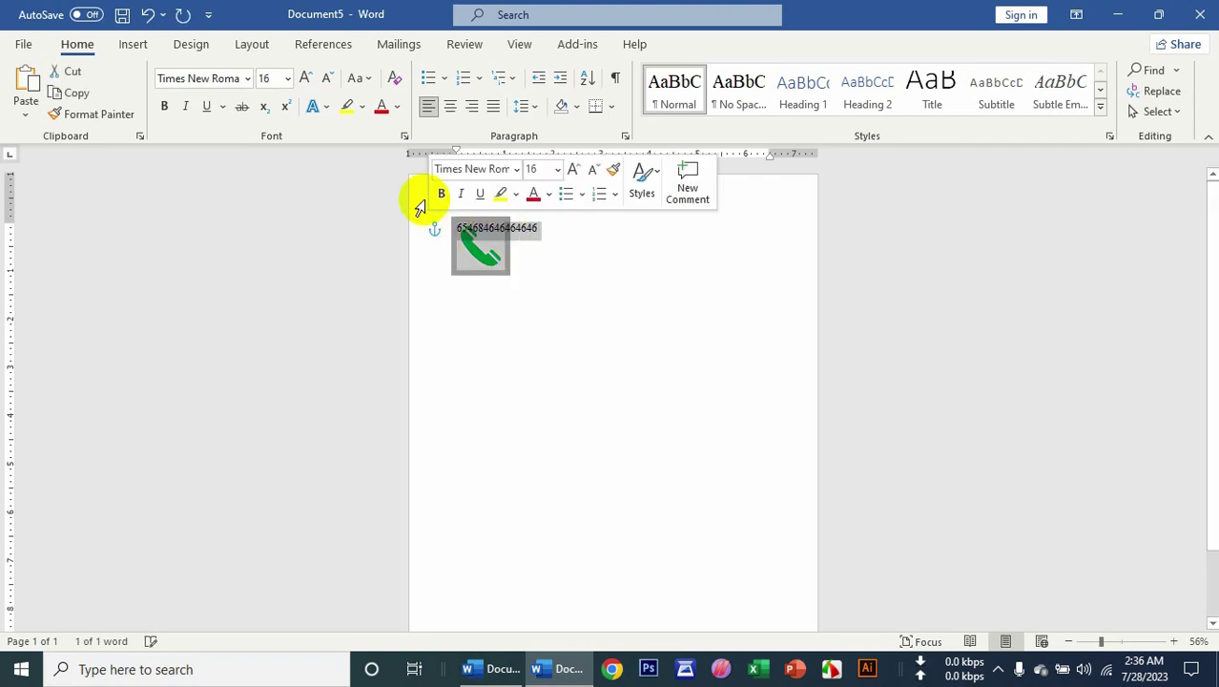
left_click(306, 77)
left_click(306, 77)
left_click(305, 77)
left_click(305, 77)
left_click(305, 77)
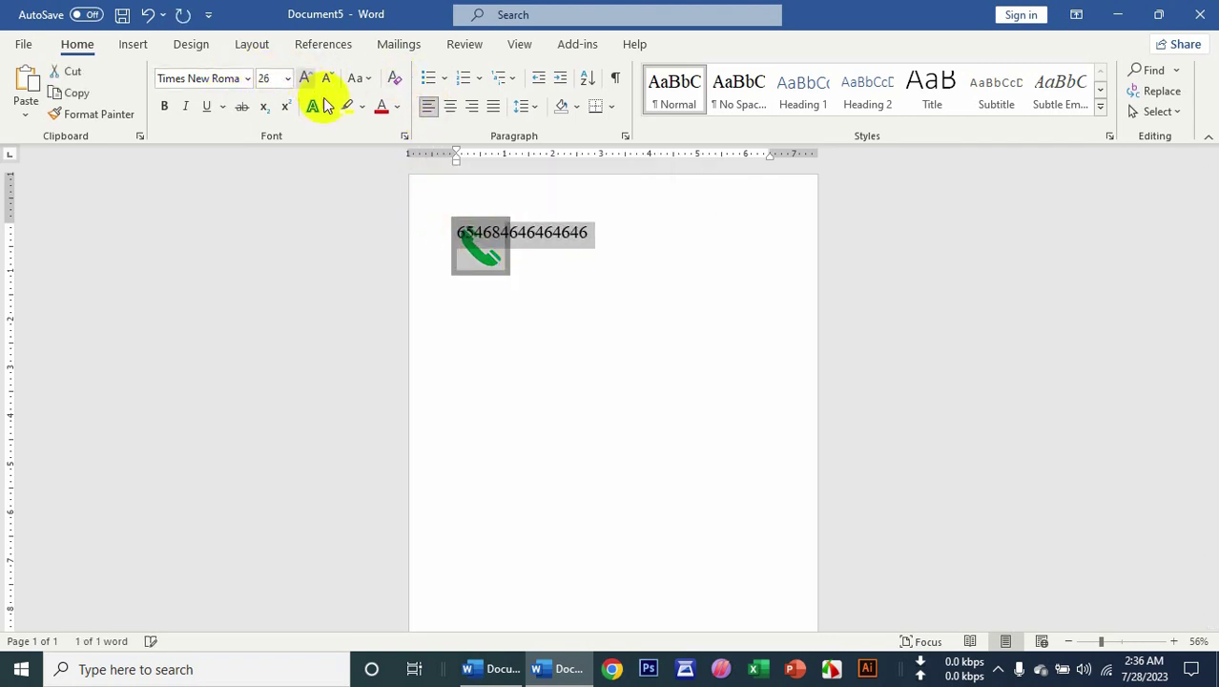
left_click(560, 77)
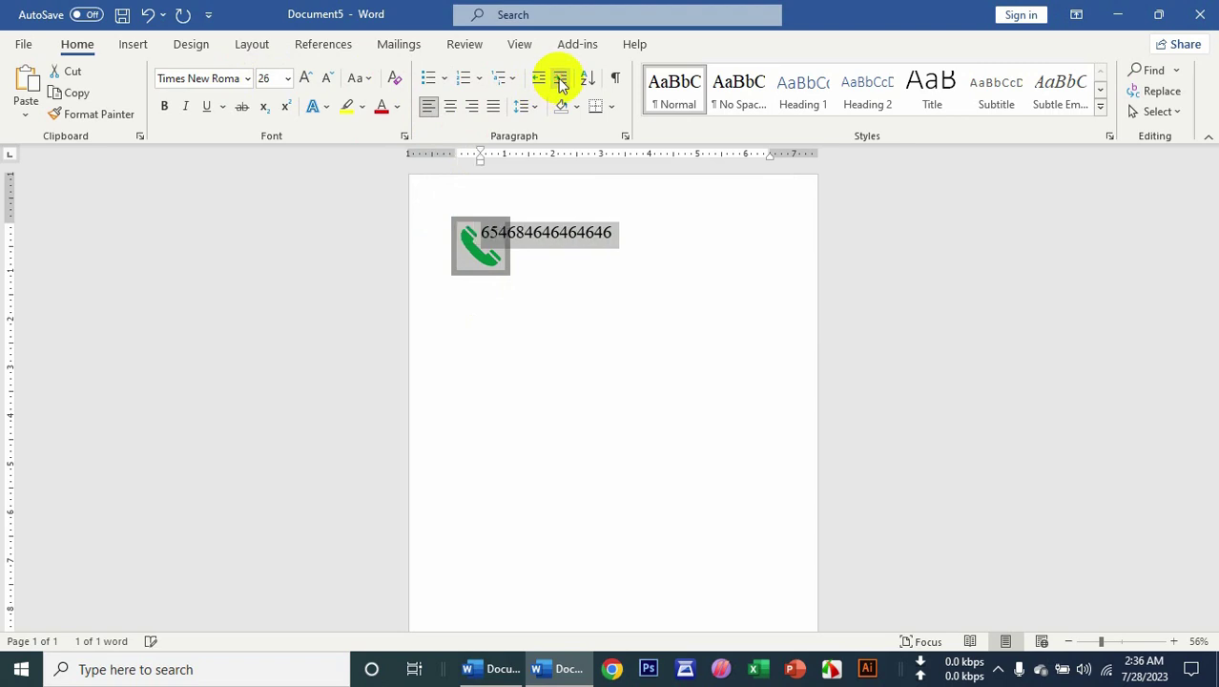
left_click(560, 77)
left_click(559, 78)
Move the green phone icon beside the number and select the contact line.
left_click_drag(468, 250, 505, 240)
left_click(627, 245)
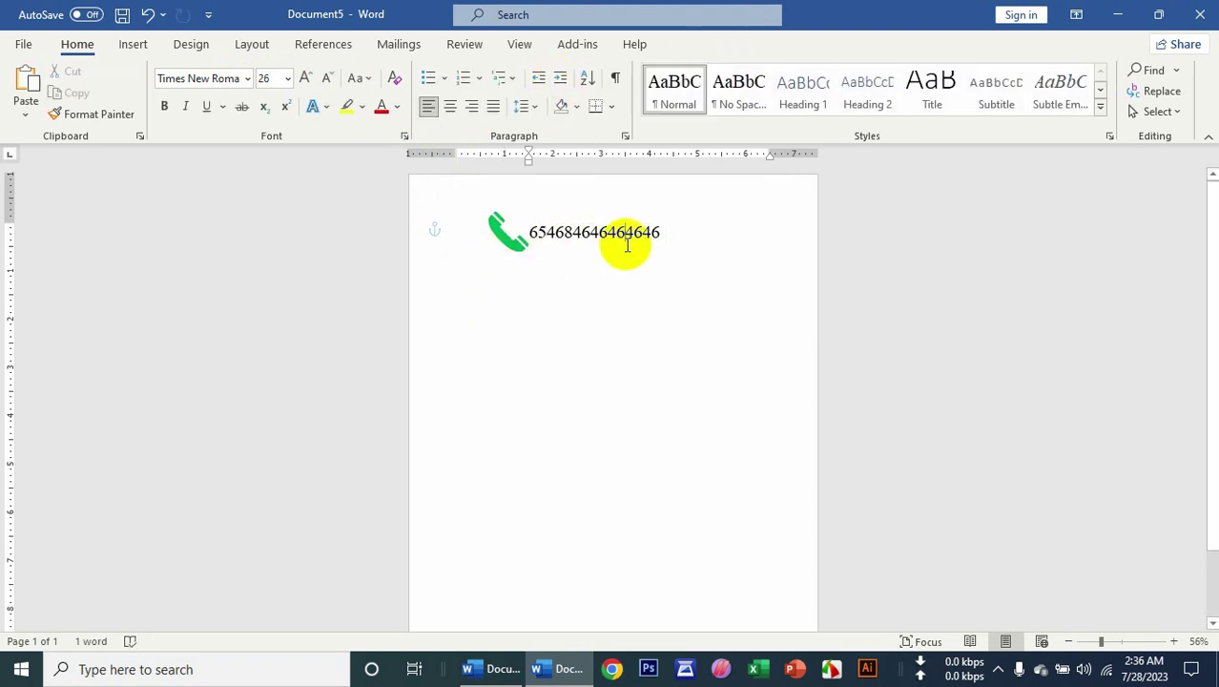
left_click_drag(663, 228, 408, 217)
left_click(139, 46)
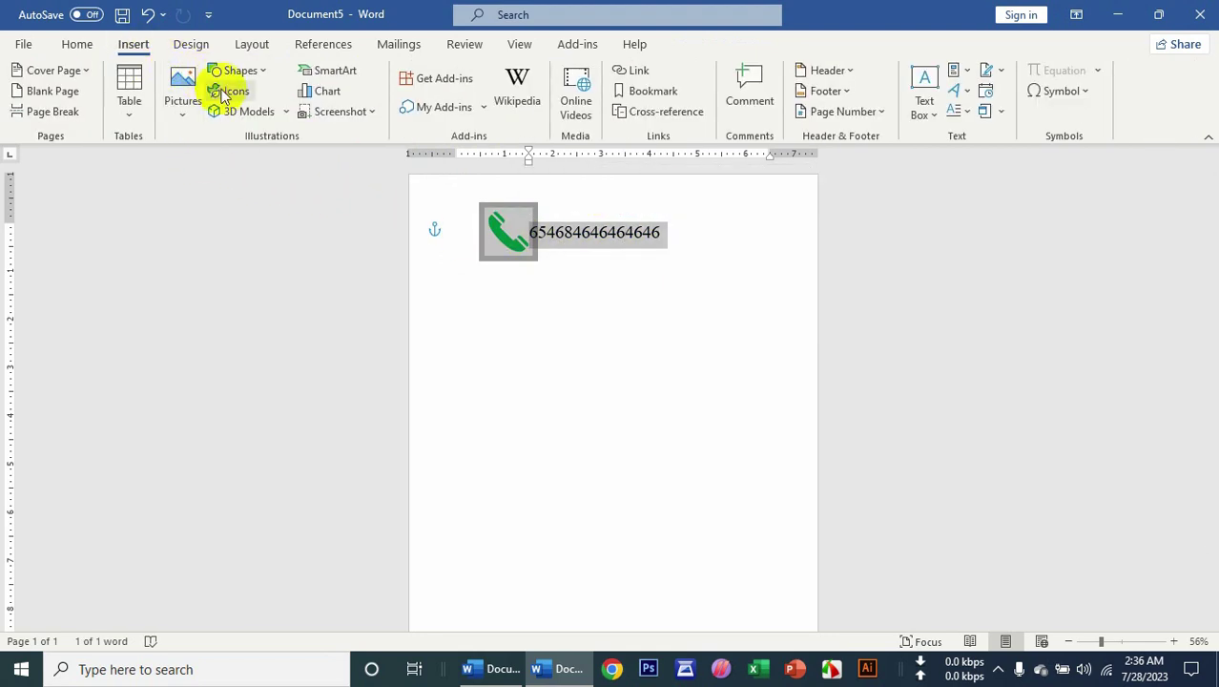
Insert the Cutout People image of a man holding a blank board.
left_click(217, 91)
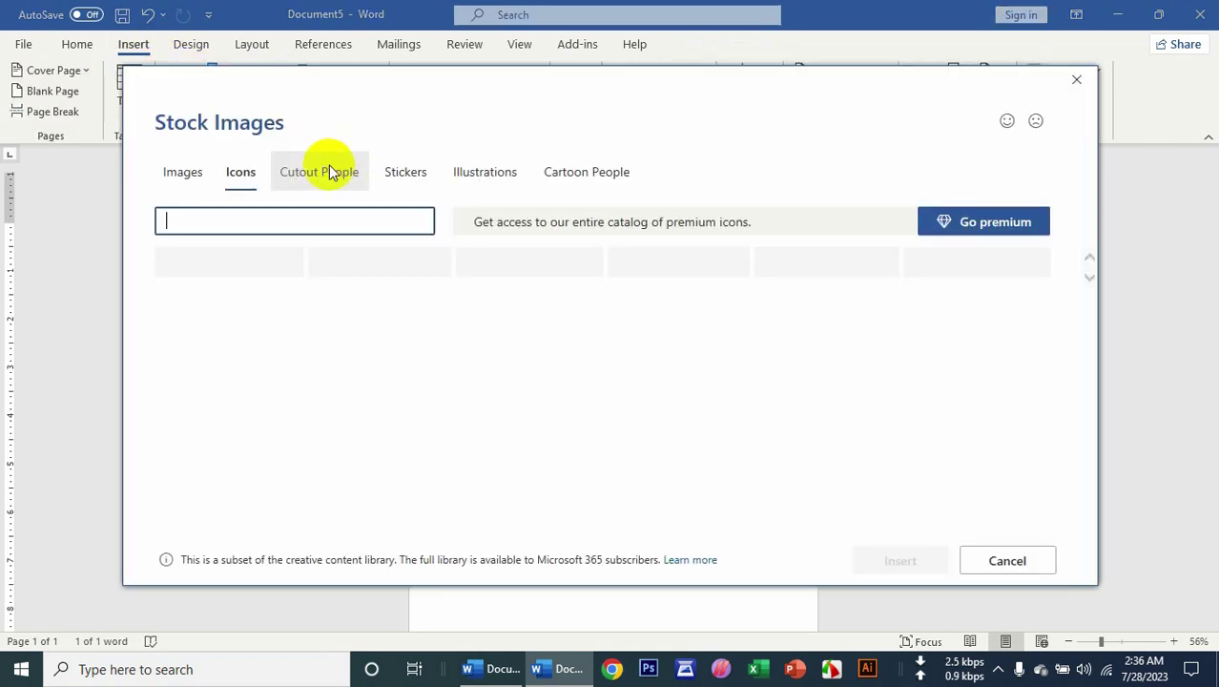
left_click(318, 182)
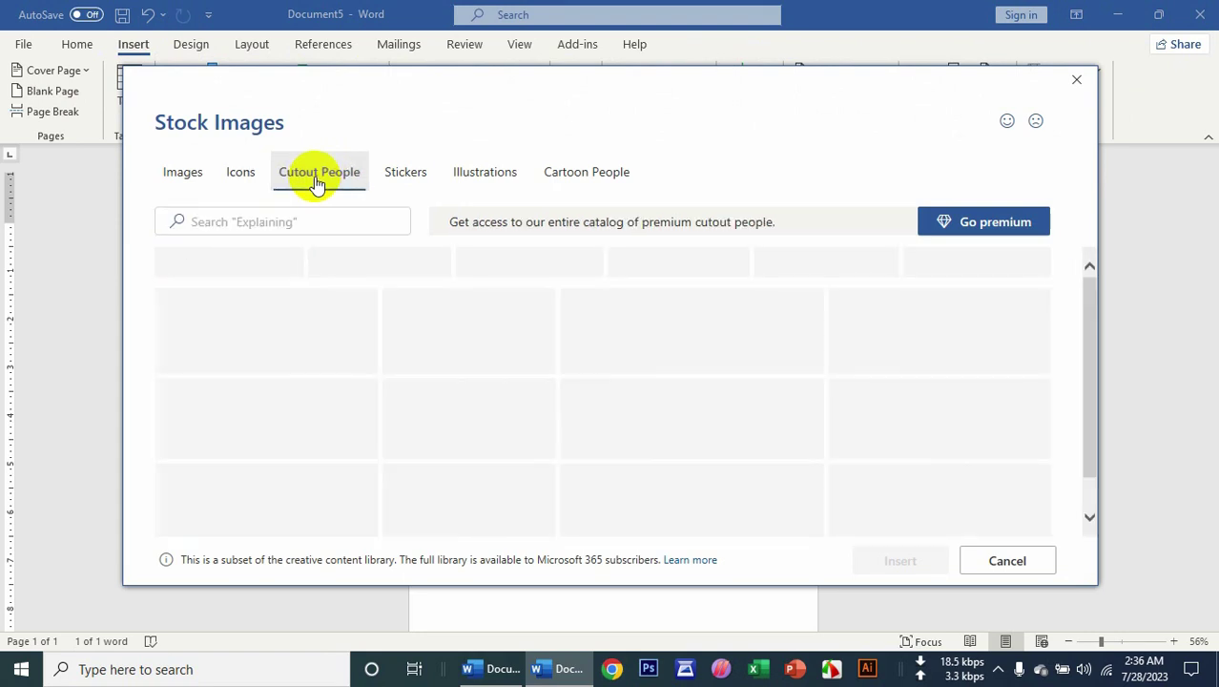
scroll(568, 400, "down", 2)
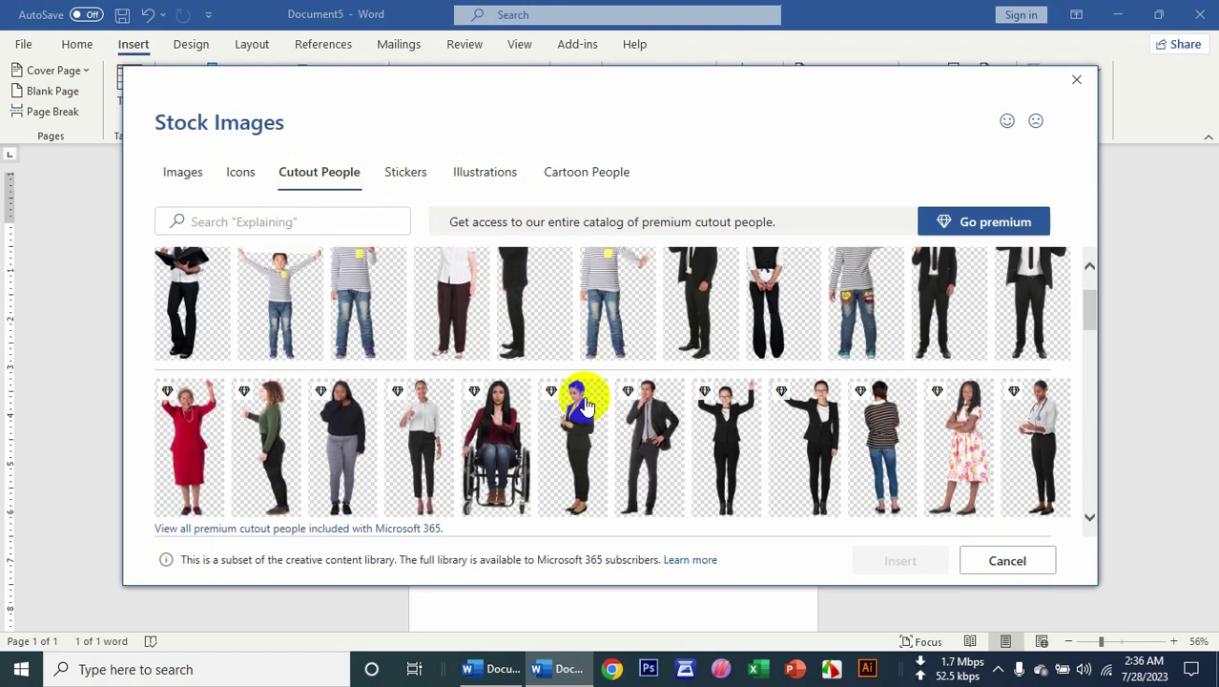
scroll(477, 435, "down", 2)
scroll(412, 447, "down", 1)
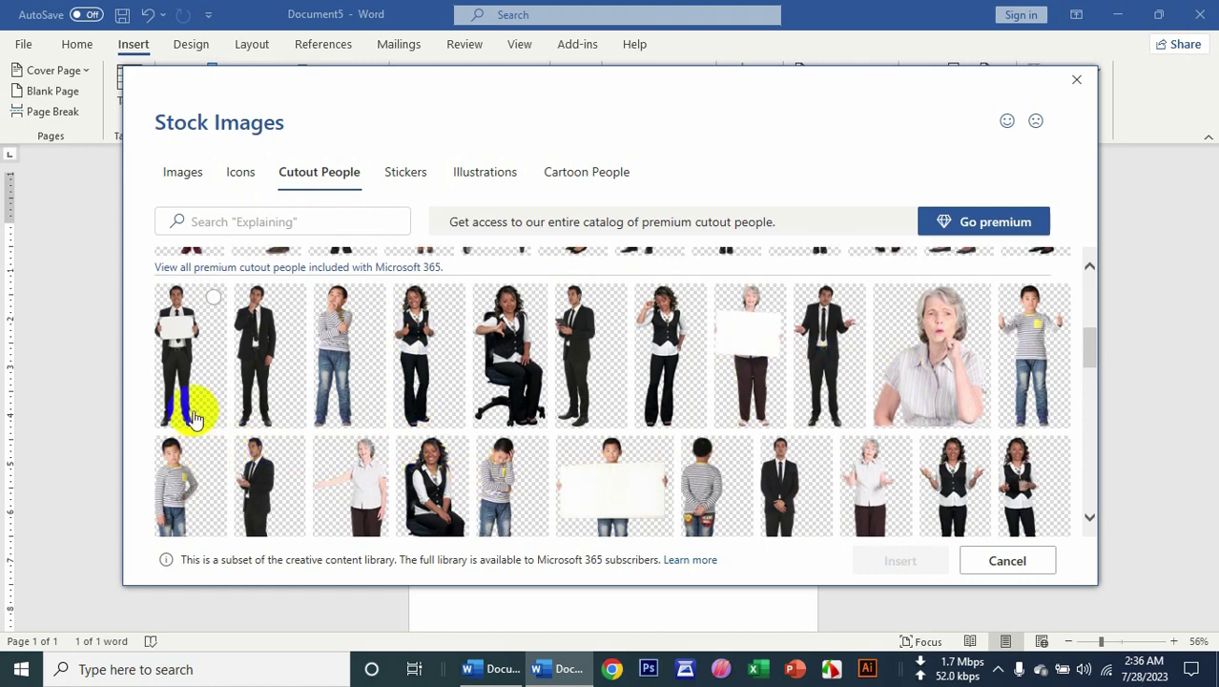
left_click(212, 303)
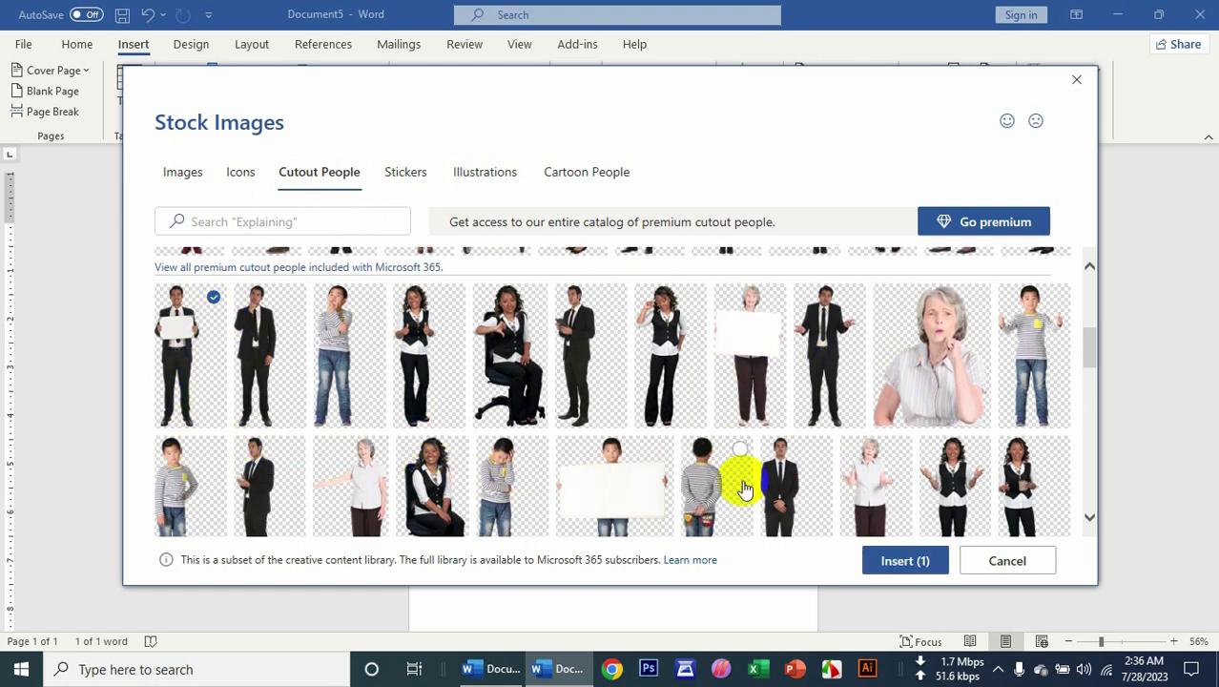
left_click(873, 560)
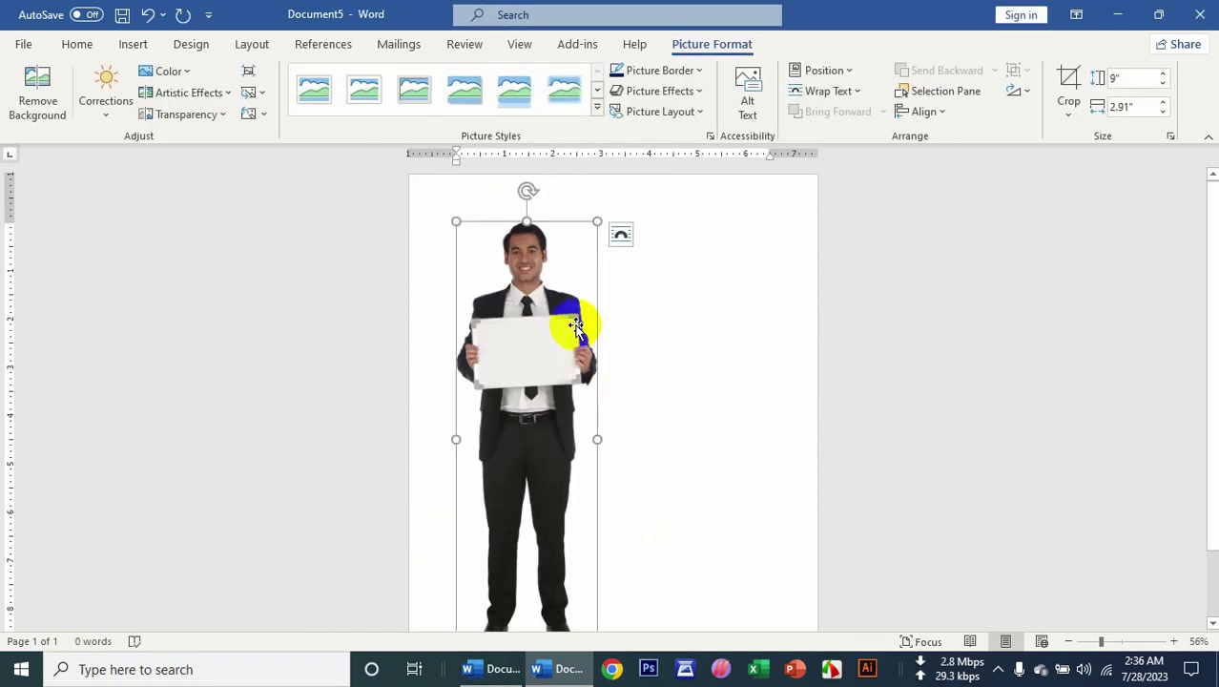
Resize the cutout picture of the man, then delete it.
left_click_drag(599, 220, 721, 177)
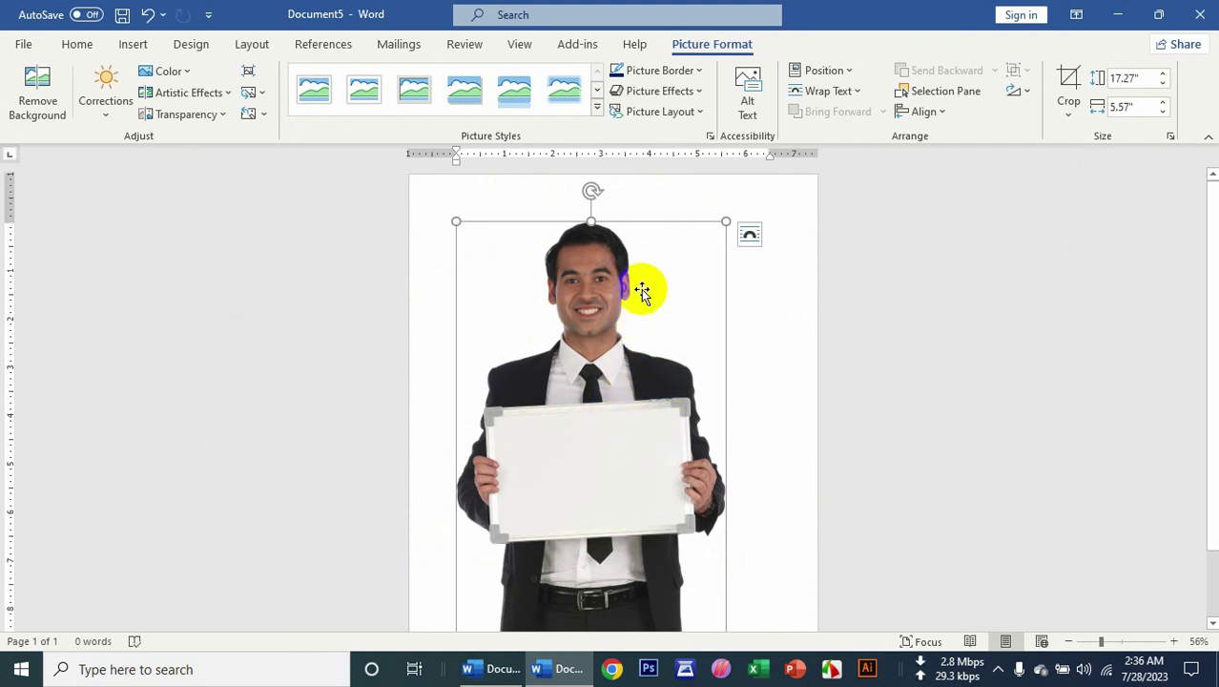
left_click_drag(724, 223, 618, 318)
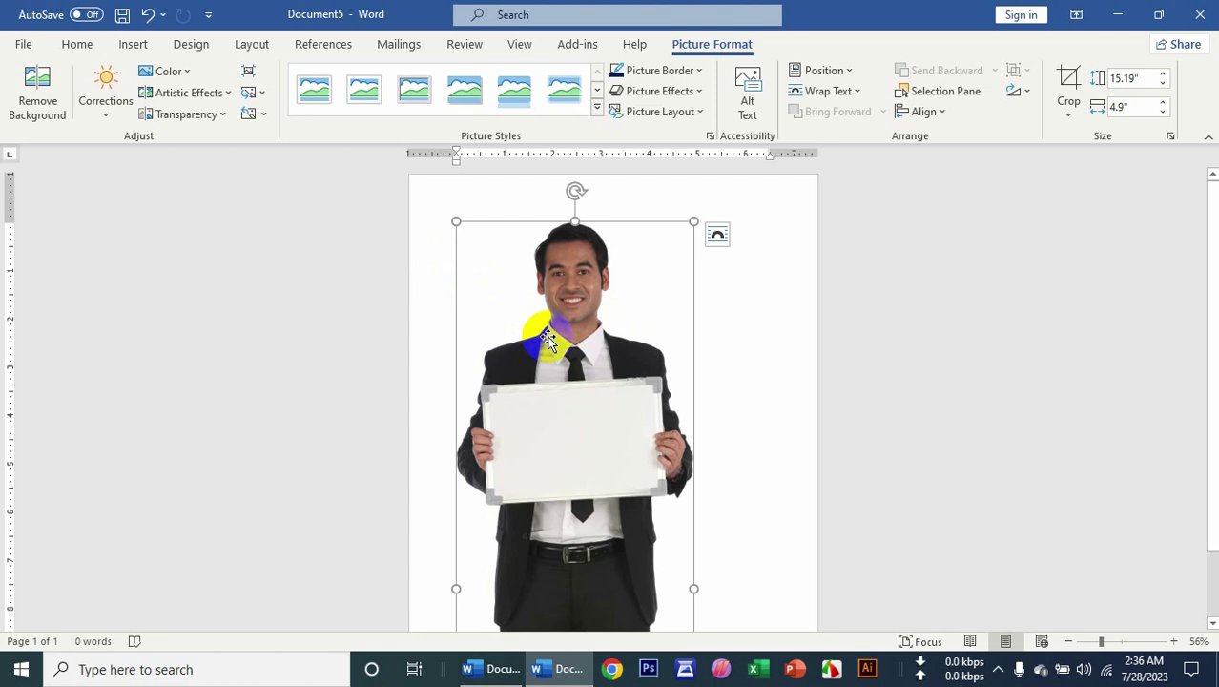
key("Delete")
left_click(133, 45)
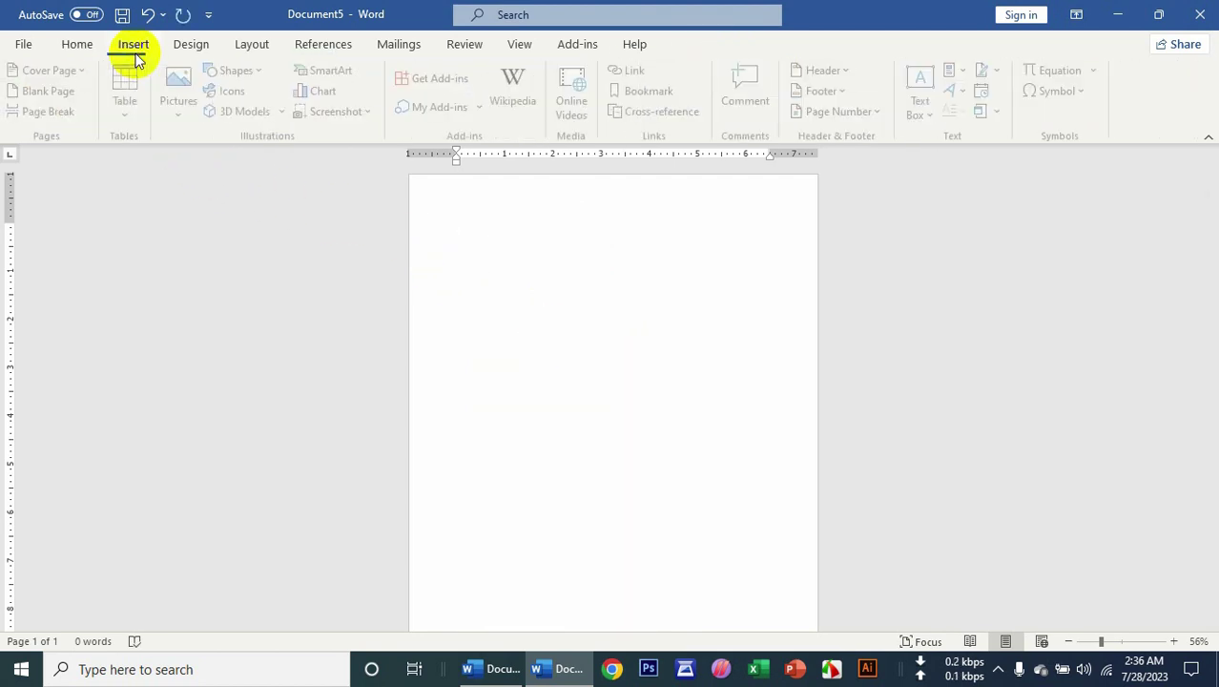
left_click(235, 95)
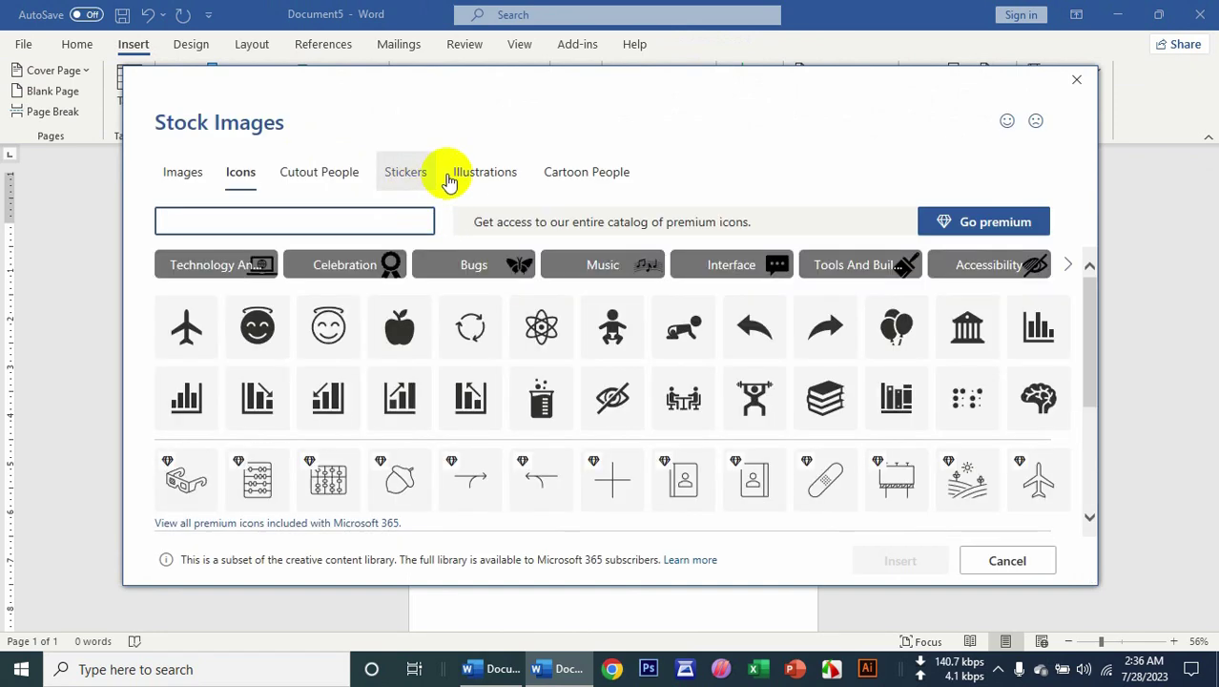
left_click(459, 178)
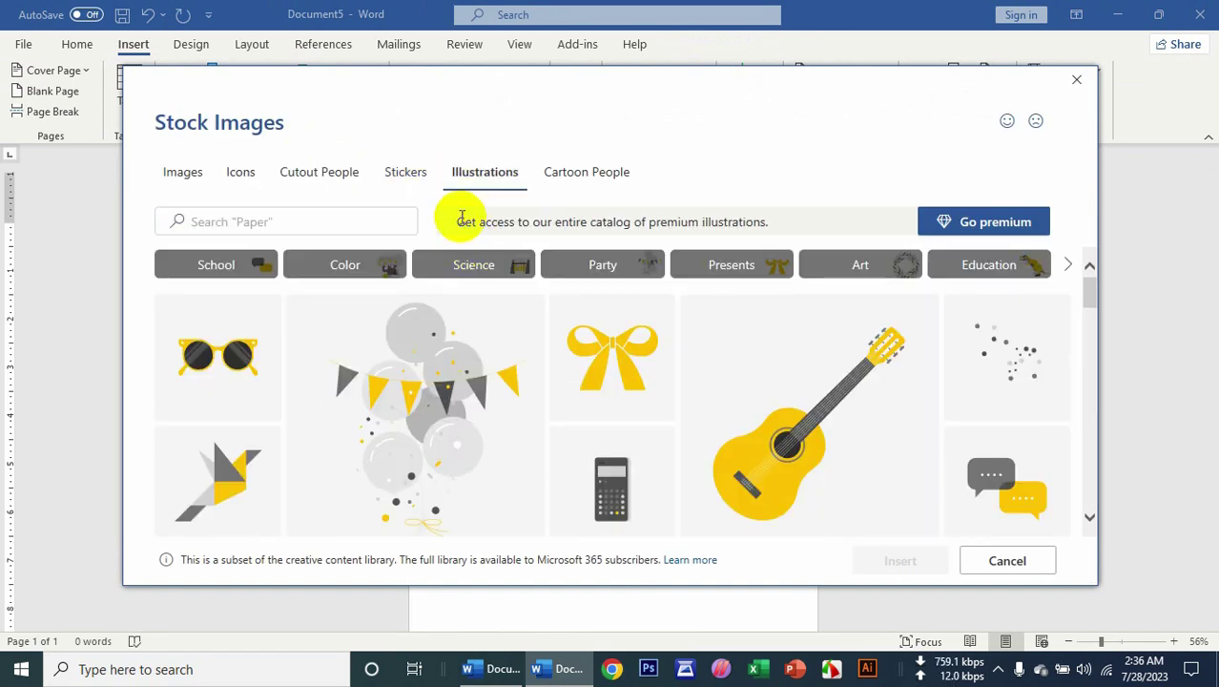
scroll(549, 391, "down", 5)
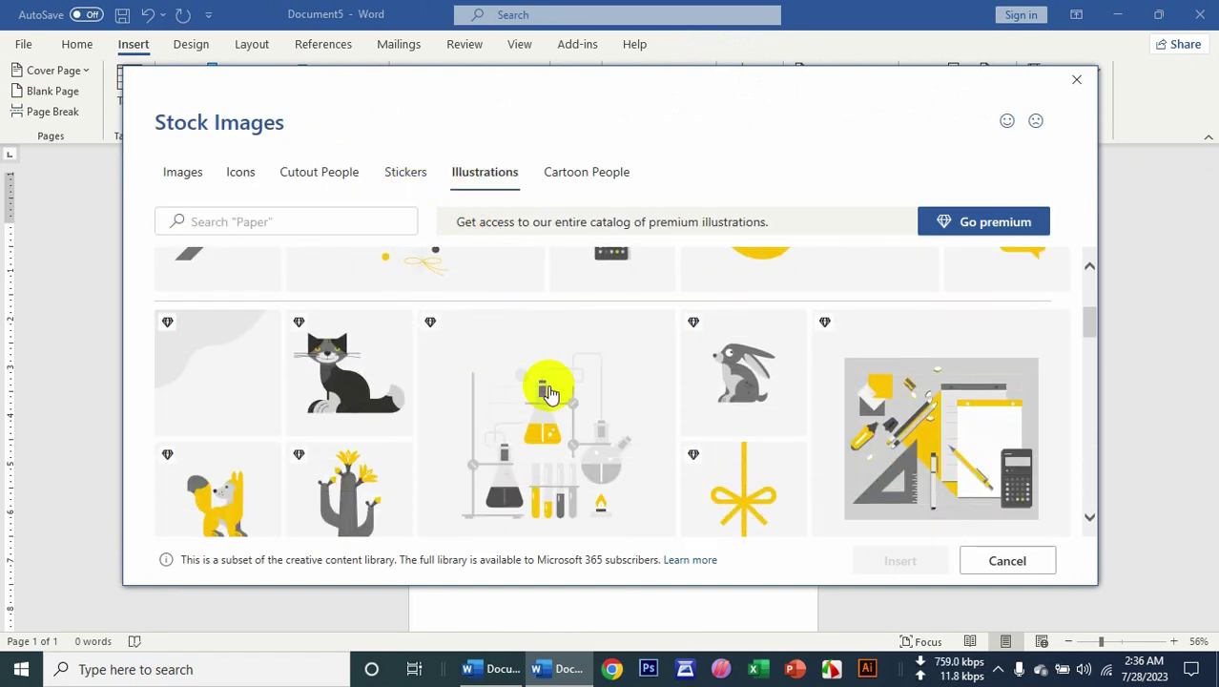
scroll(553, 398, "down", 1)
left_click(336, 398)
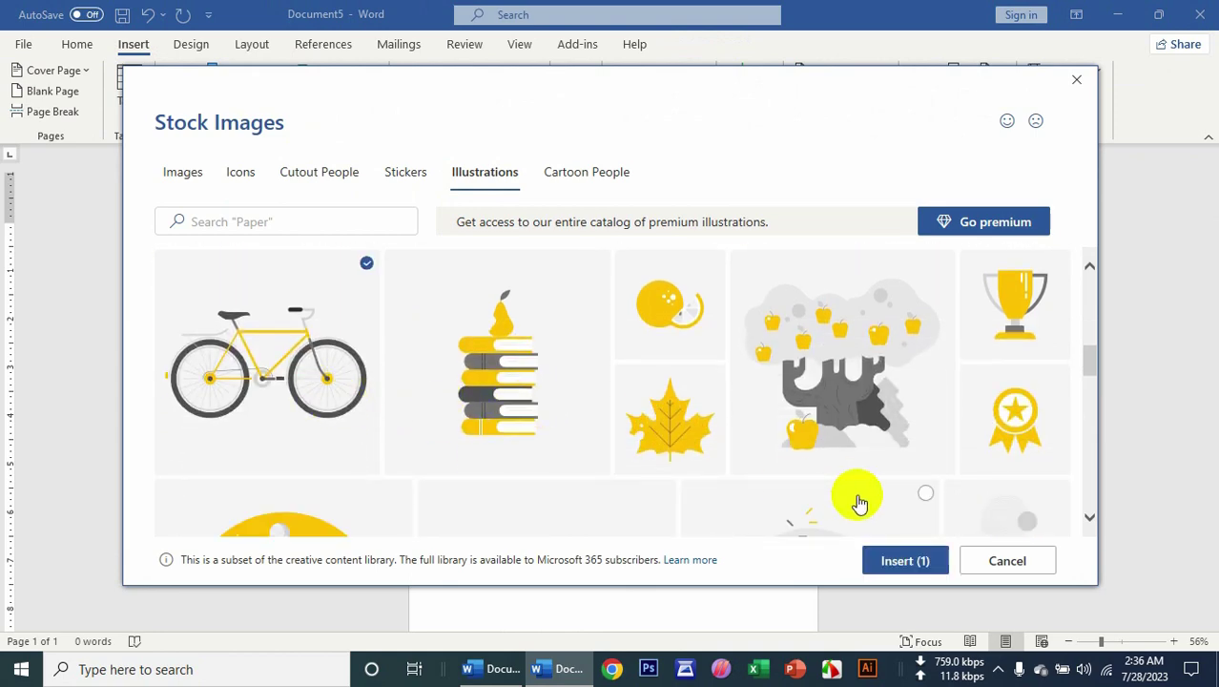
left_click(902, 564)
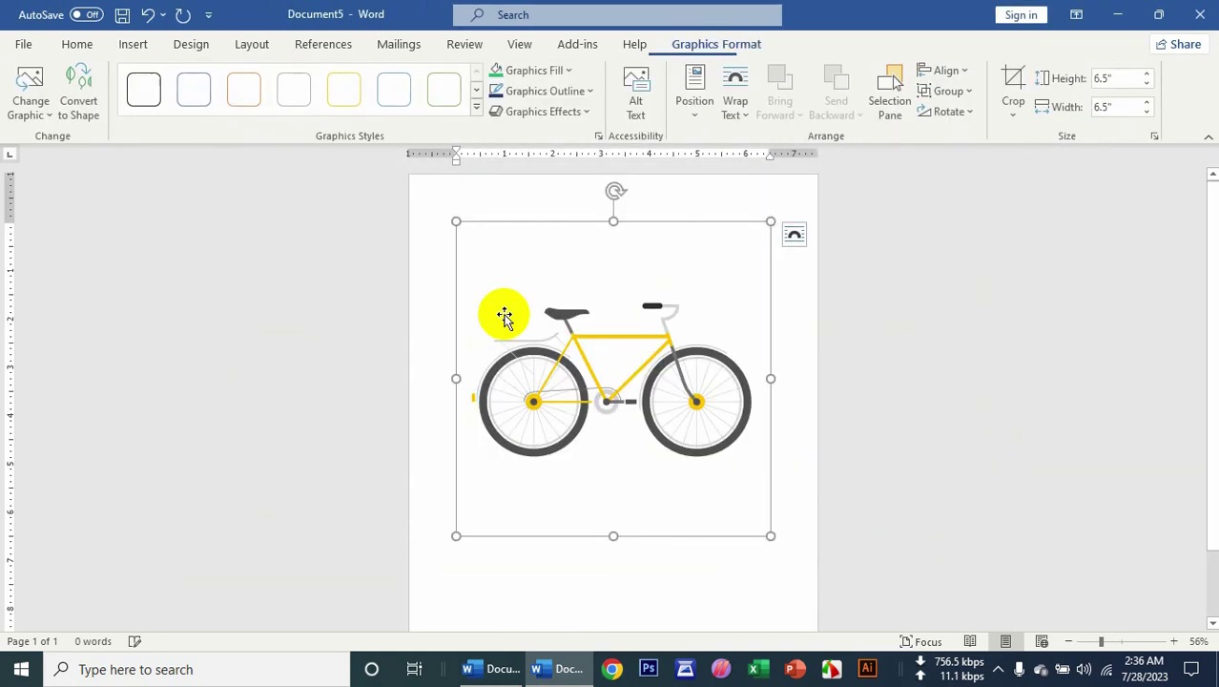
left_click_drag(773, 537, 688, 452)
left_click(534, 70)
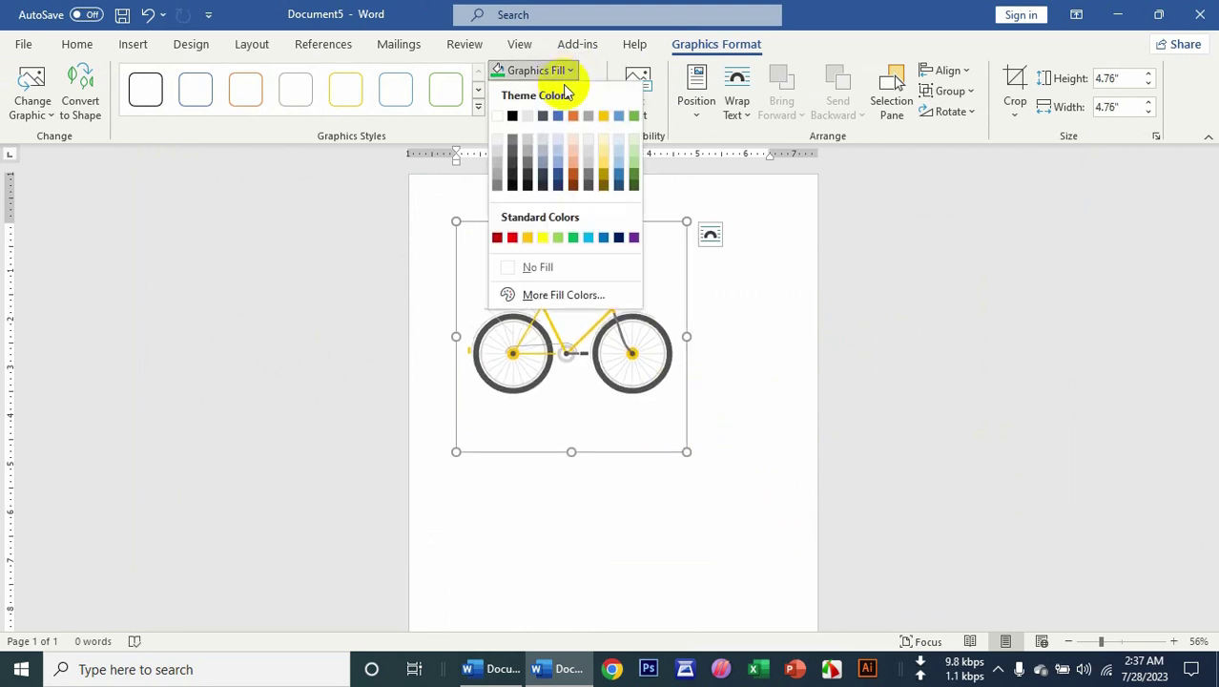
left_click(604, 238)
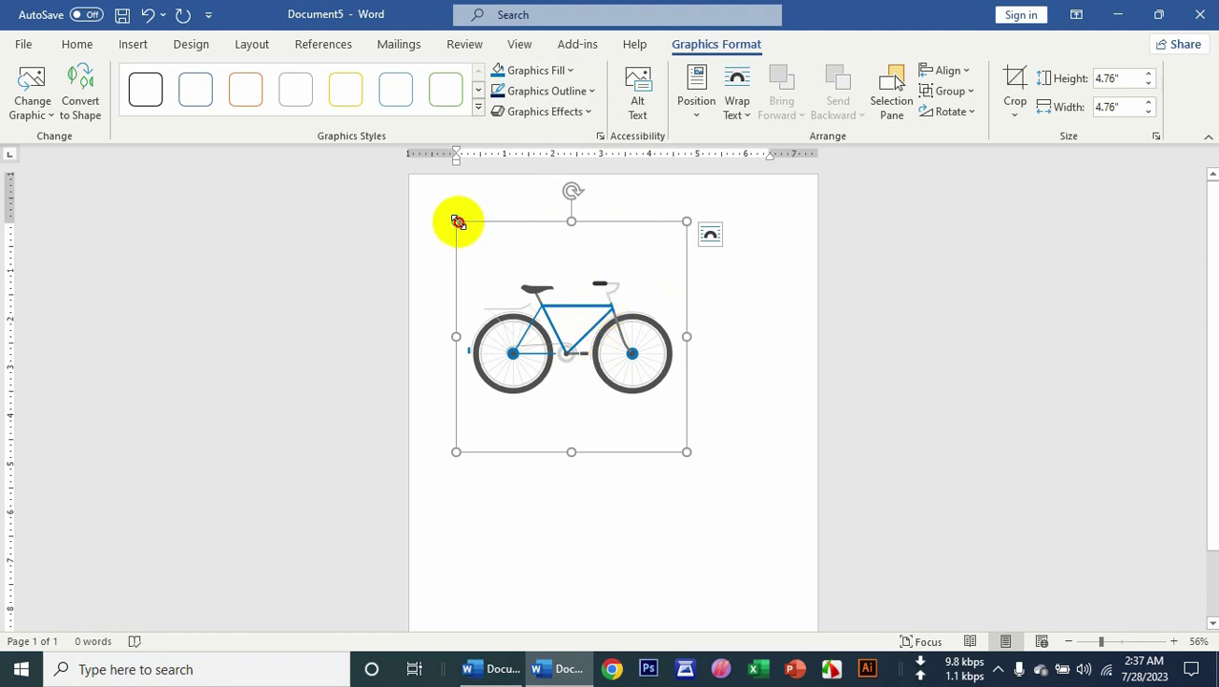
left_click_drag(457, 222, 541, 298)
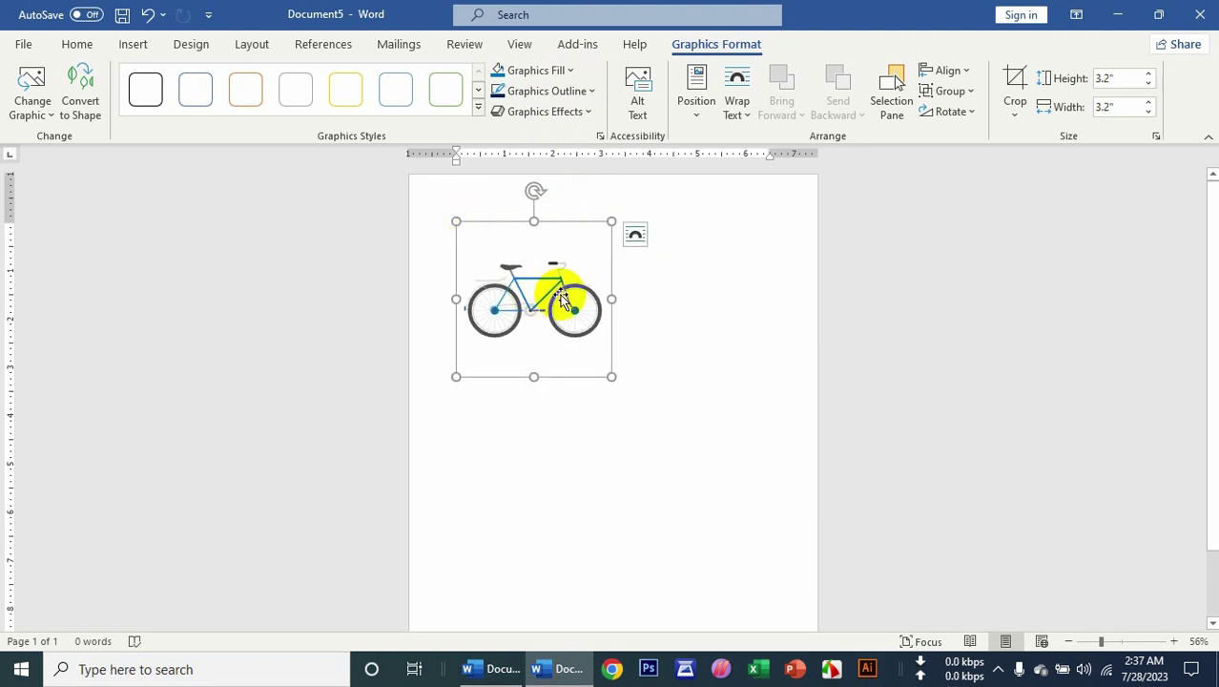
key("Delete")
left_click(133, 46)
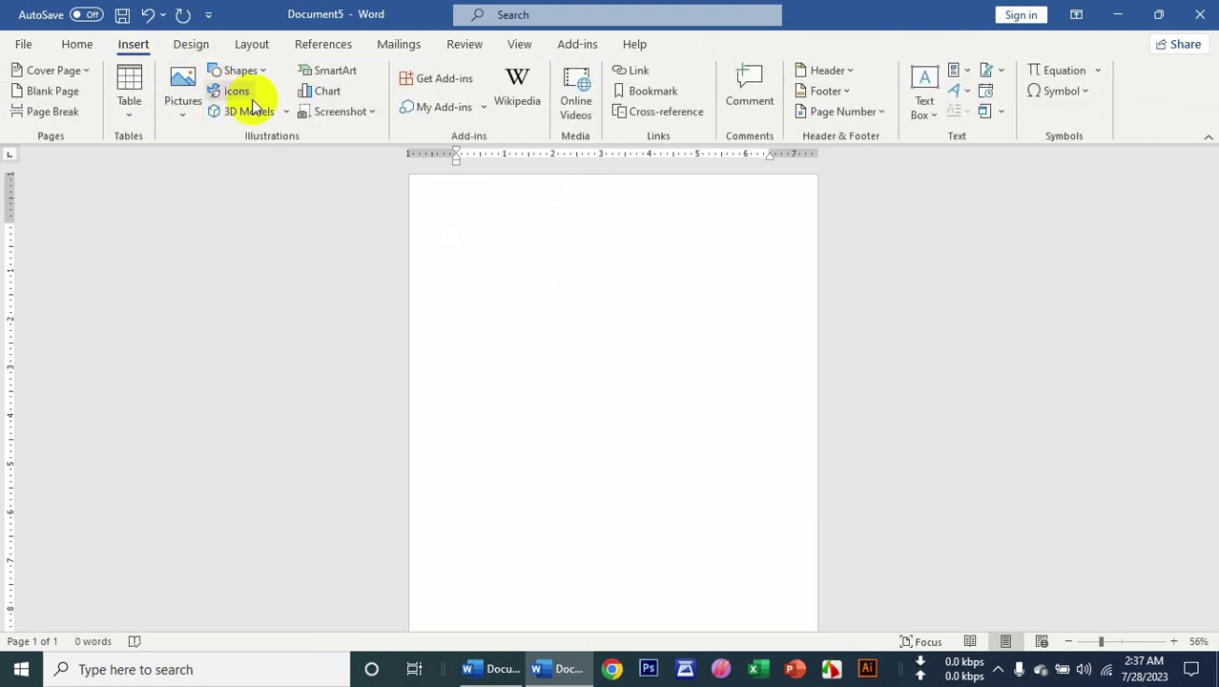
left_click(239, 92)
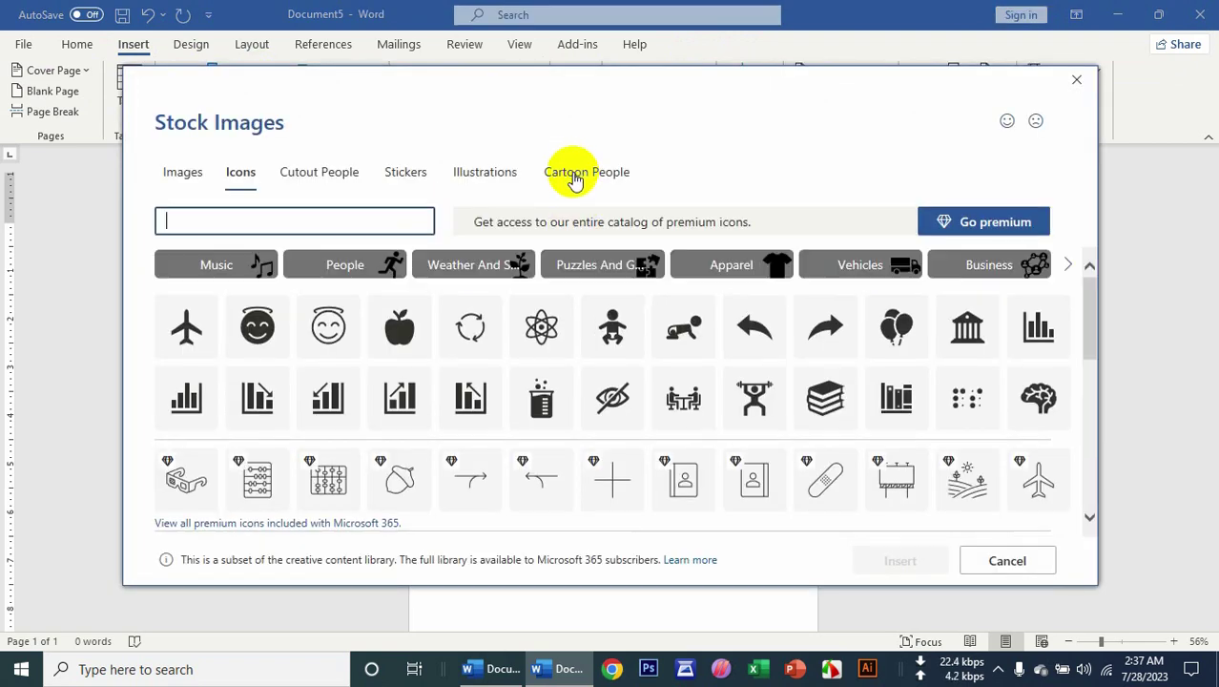
left_click(575, 180)
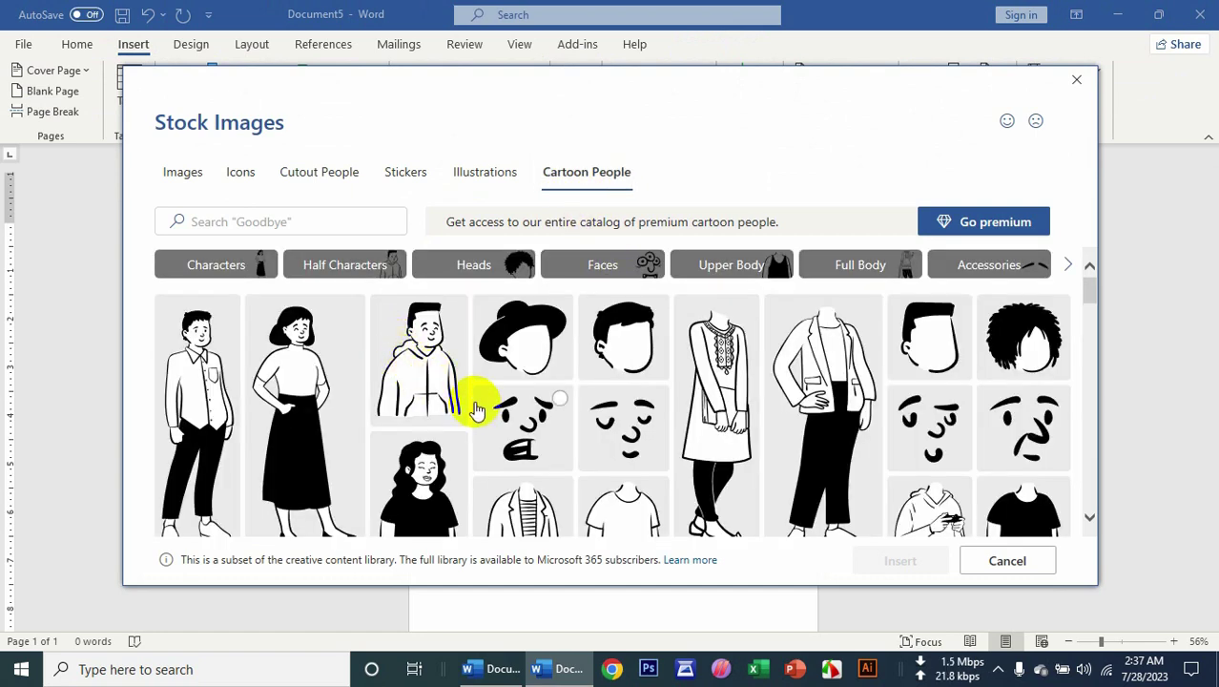
scroll(477, 409, "down", 2)
scroll(477, 408, "down", 2)
left_click(318, 224)
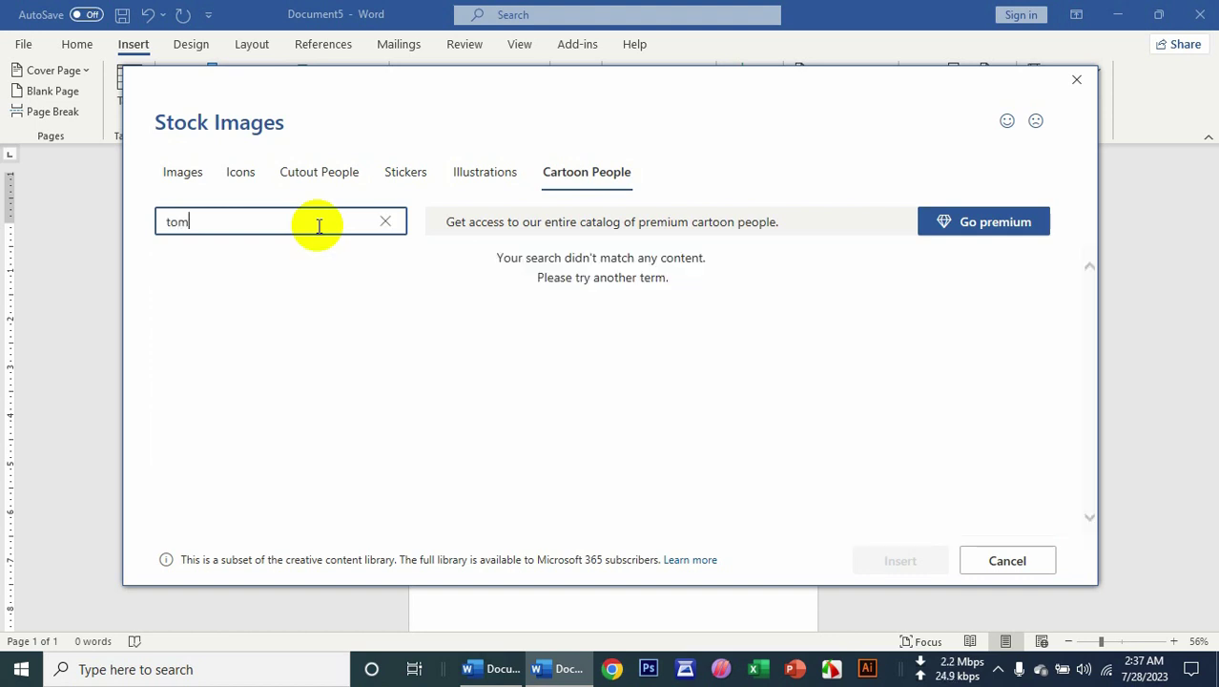
left_click(407, 221)
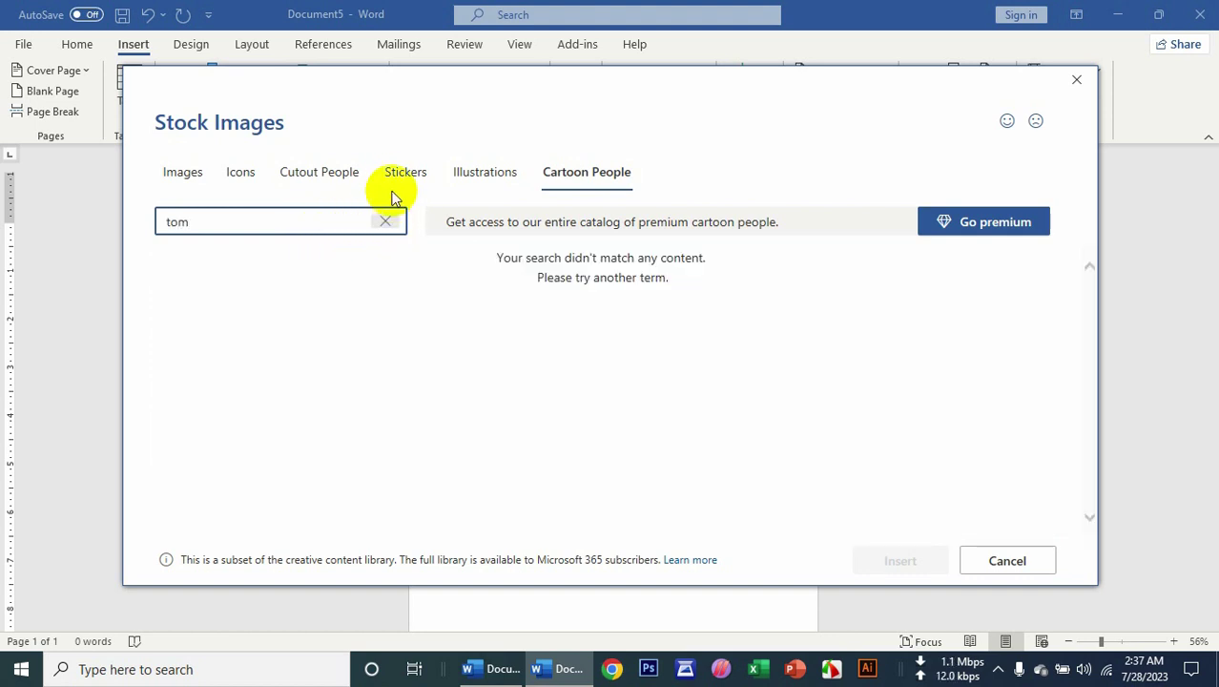
left_click(403, 175)
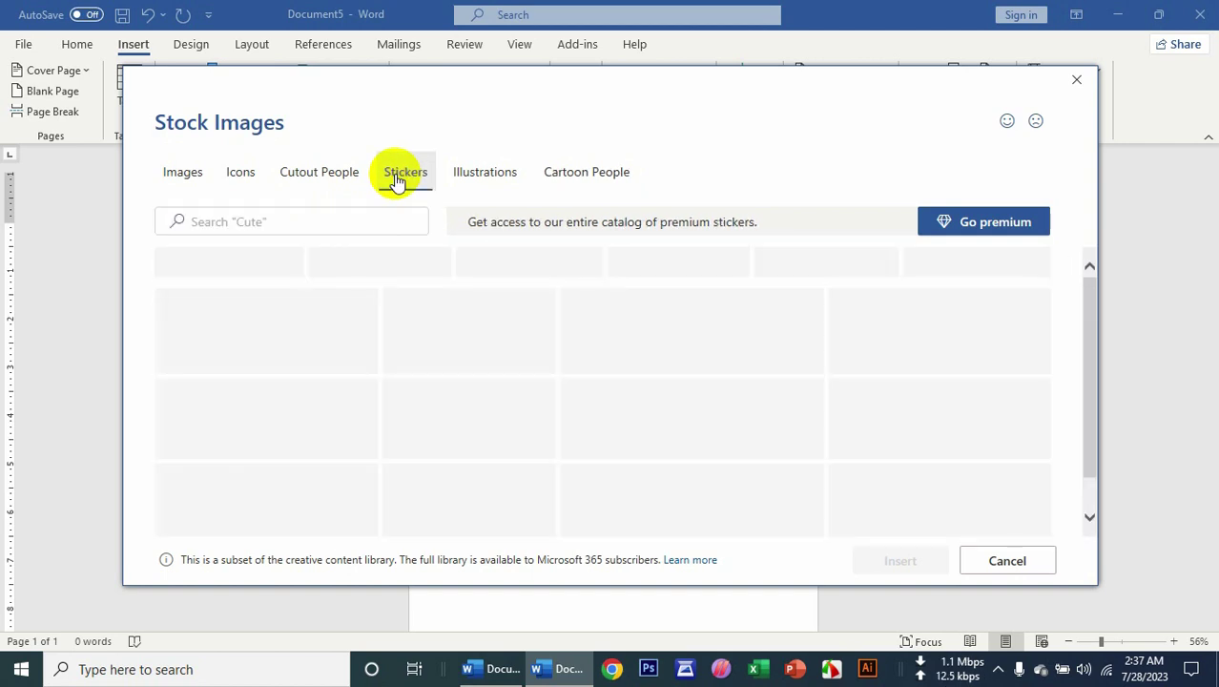
scroll(517, 444, "down", 3)
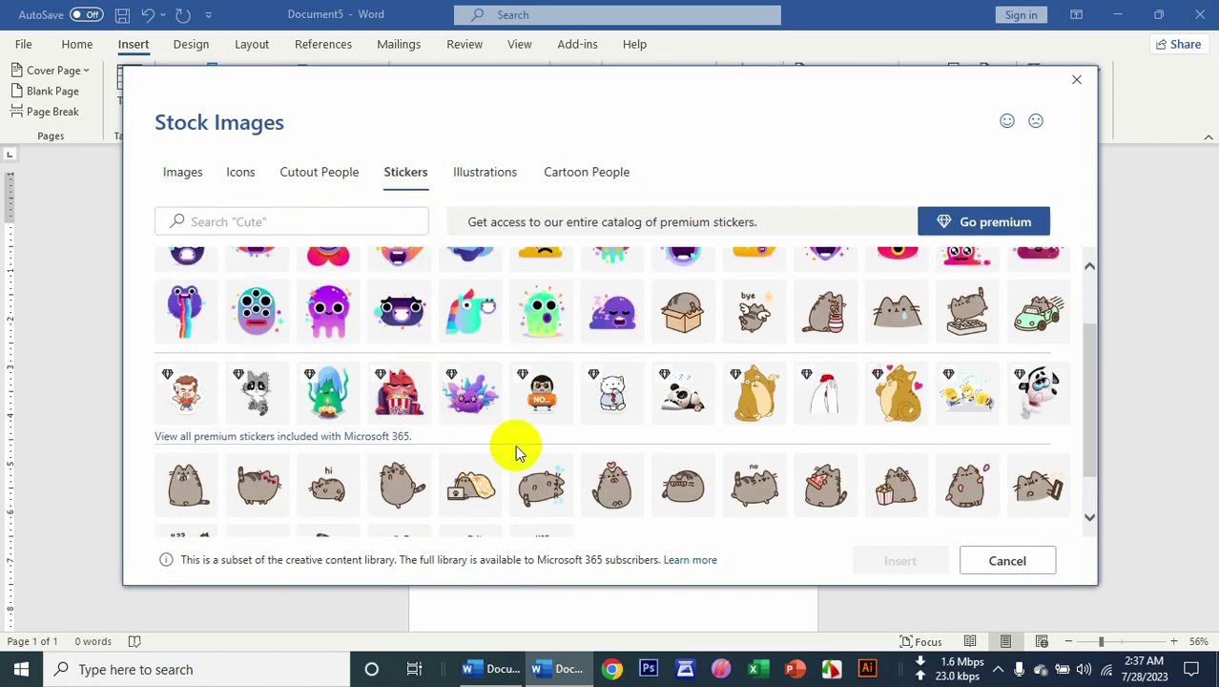
scroll(593, 429, "up", 1)
scroll(593, 429, "up", 2)
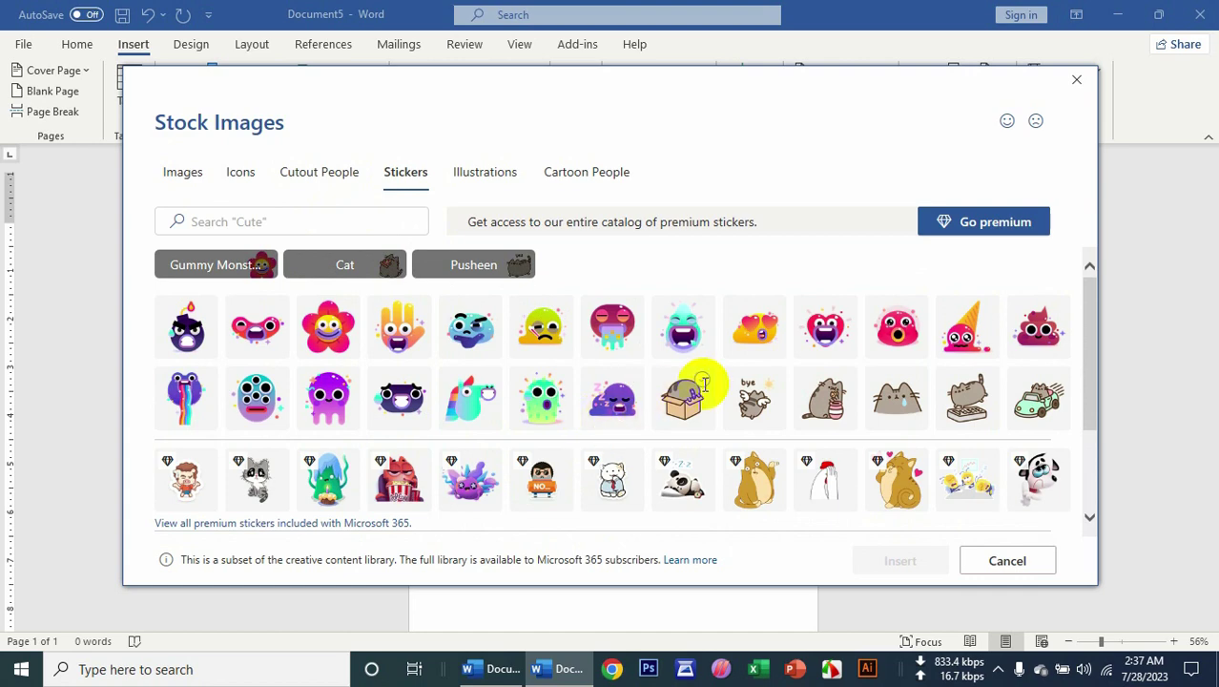
left_click(477, 171)
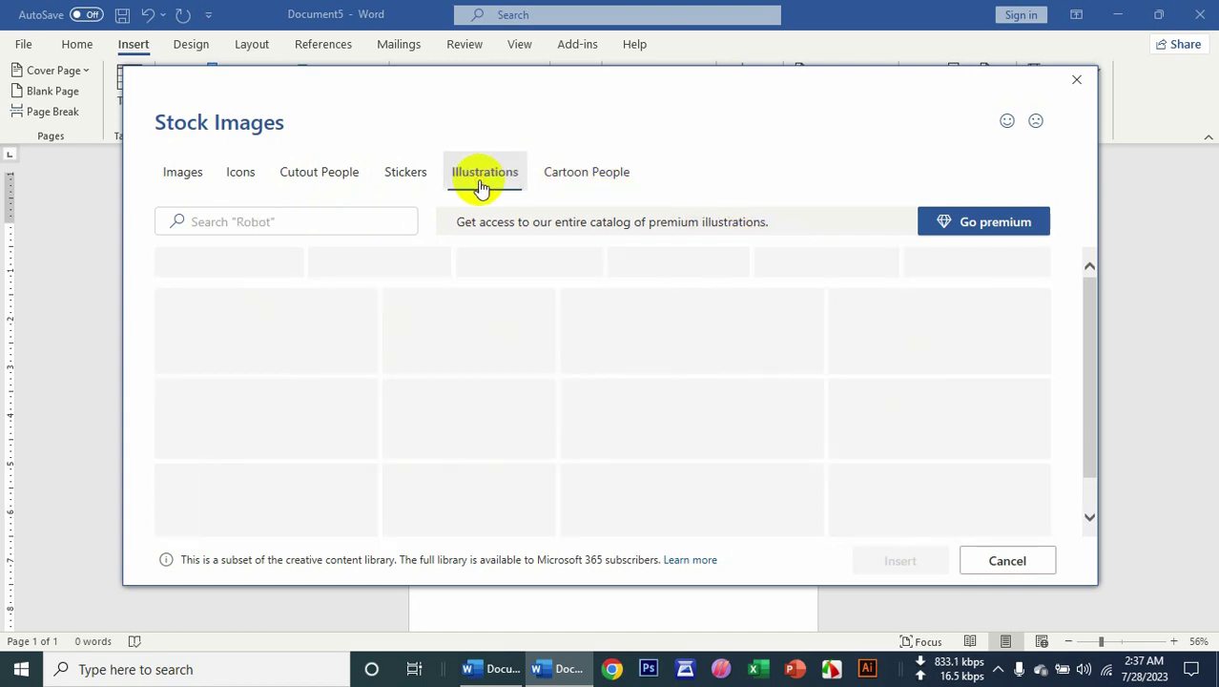
scroll(717, 410, "down", 5)
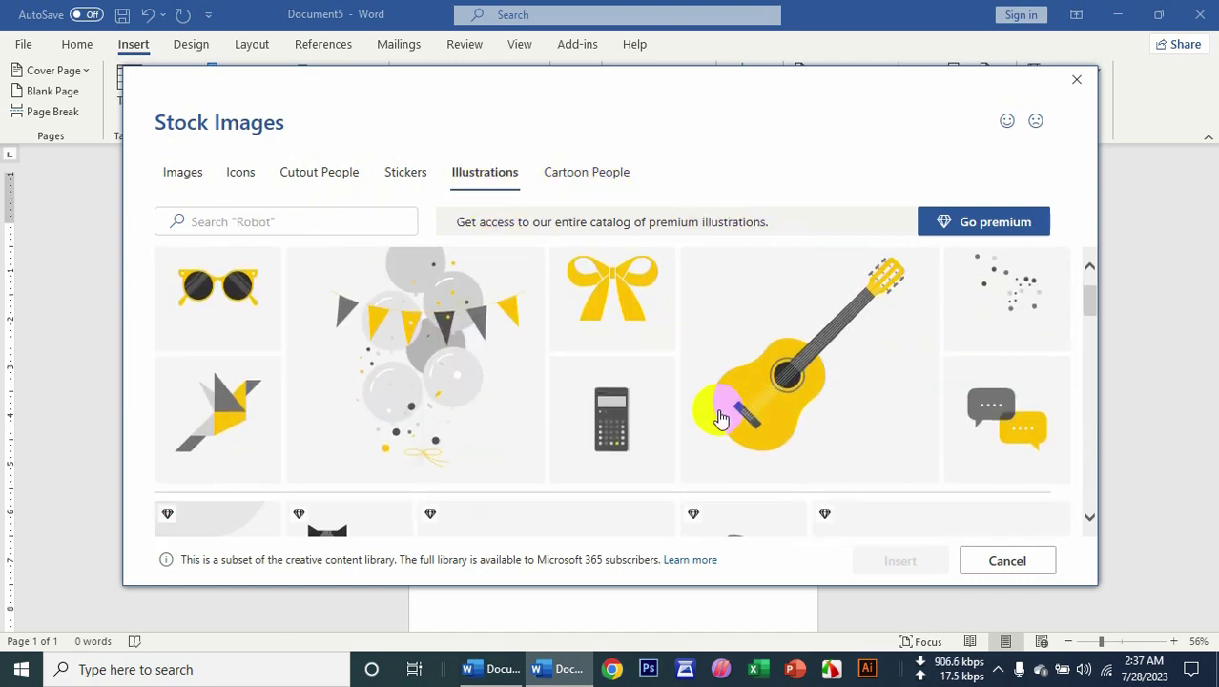
scroll(729, 431, "down", 3)
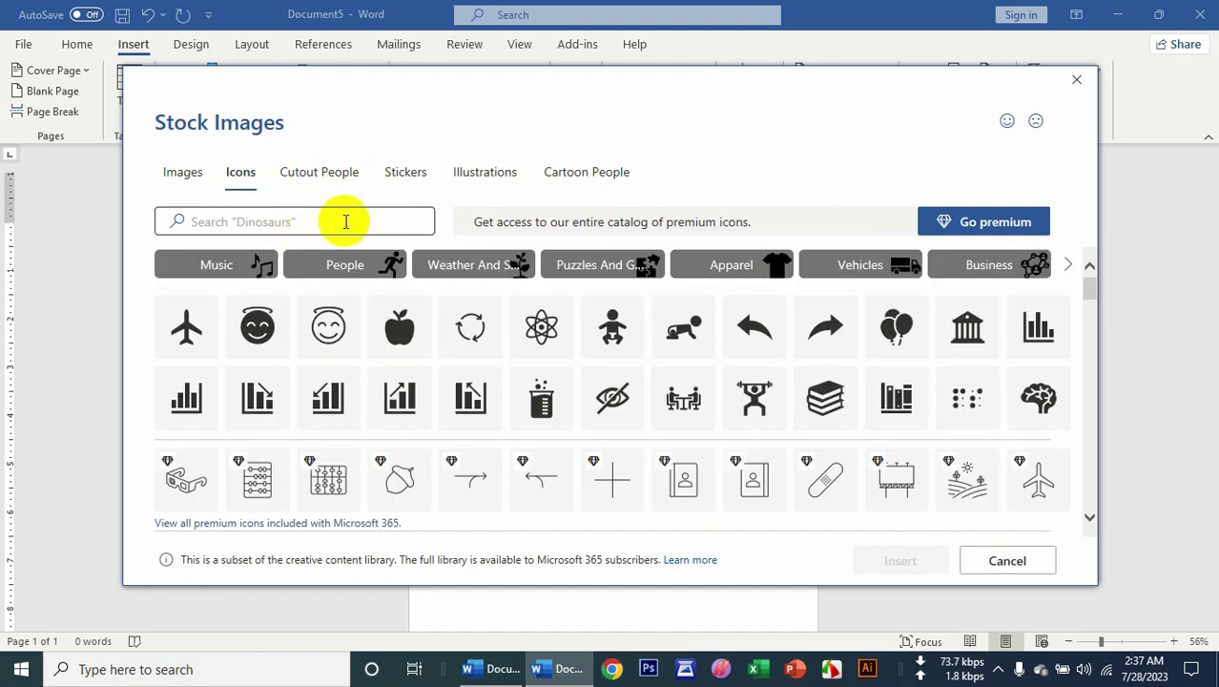
scroll(416, 351, "down", 8)
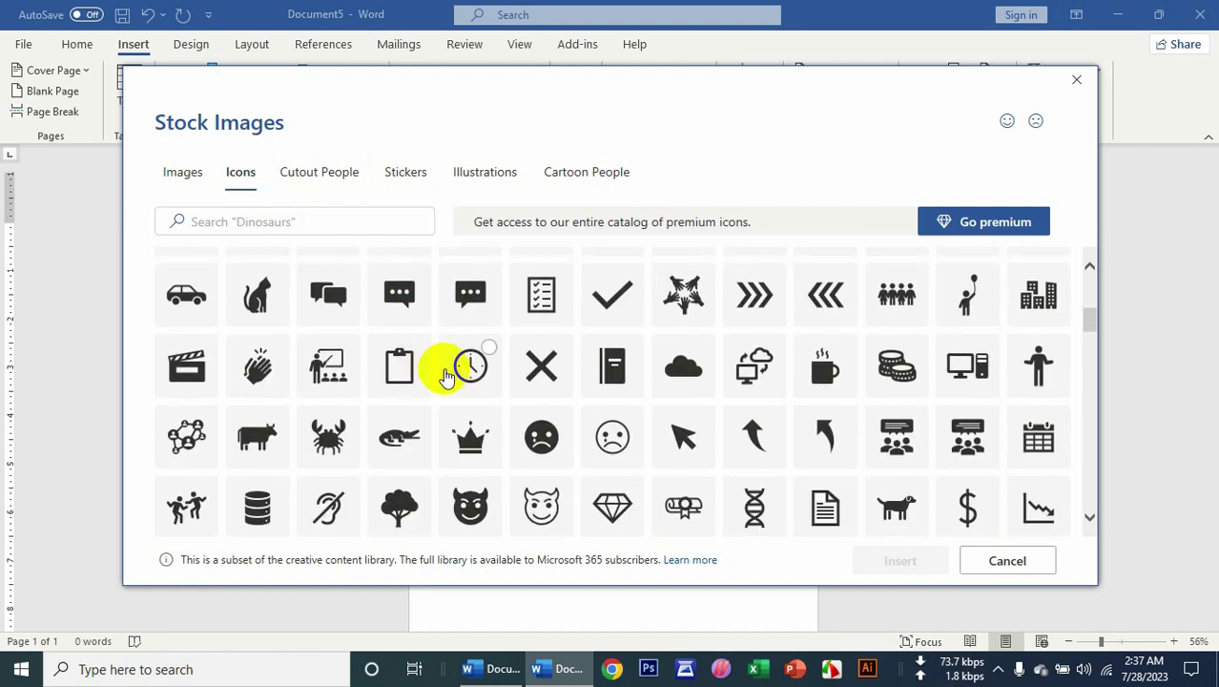
scroll(495, 416, "down", 10)
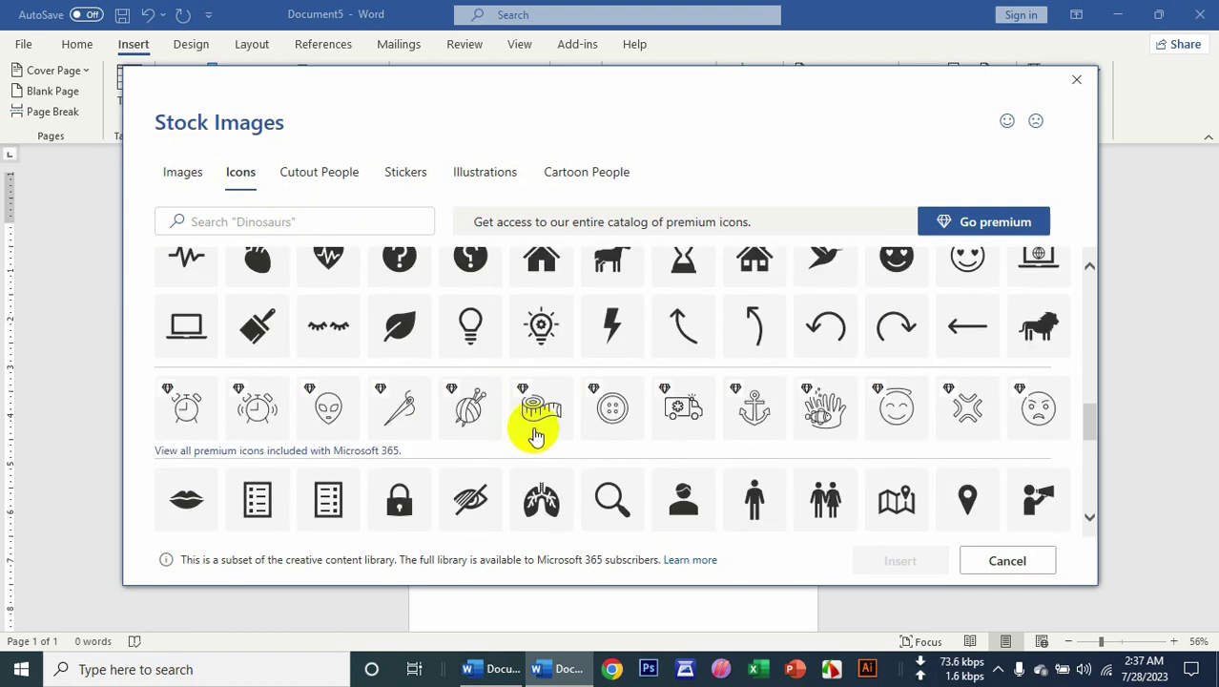
scroll(537, 434, "down", 6)
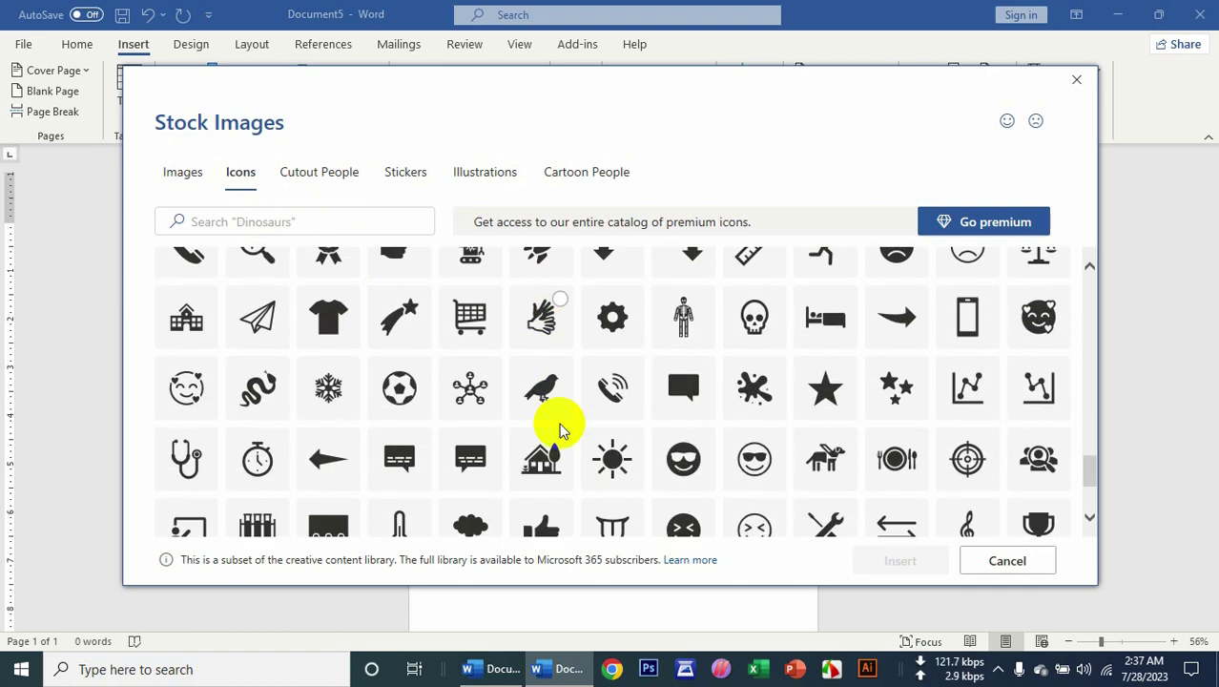
left_click(1074, 80)
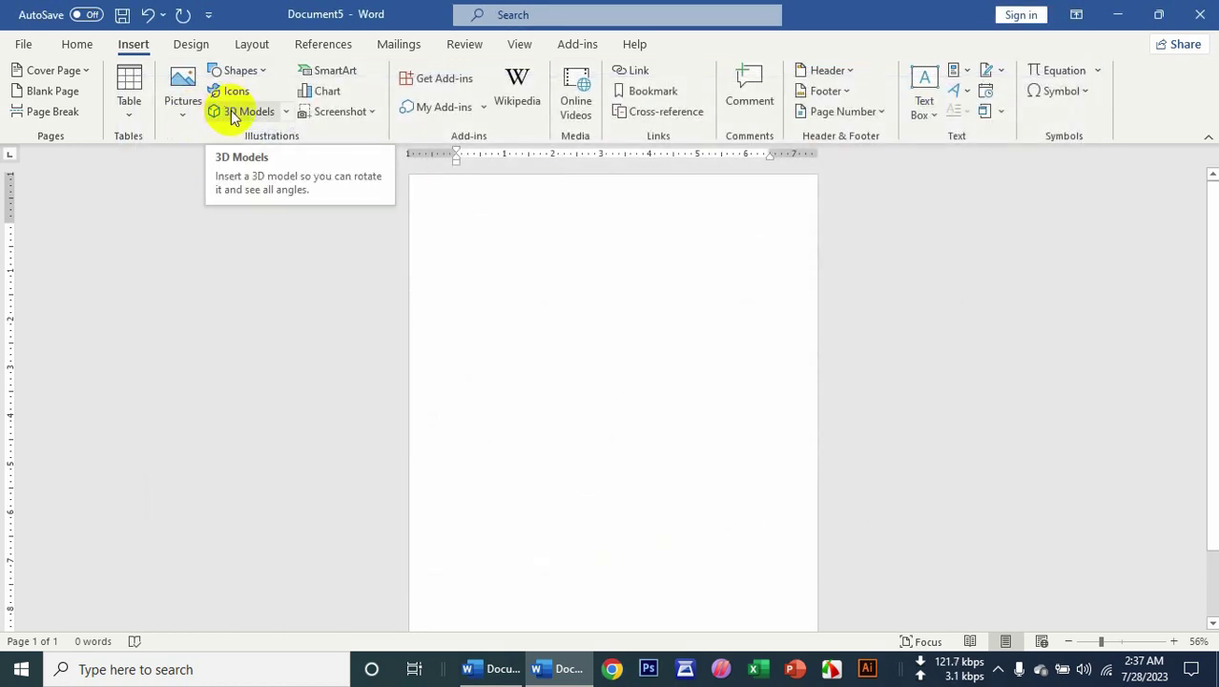
Search the 3D Models library for 'Table' and insert the round pedestal table.
scroll(454, 307, "up", 7, "ctrl")
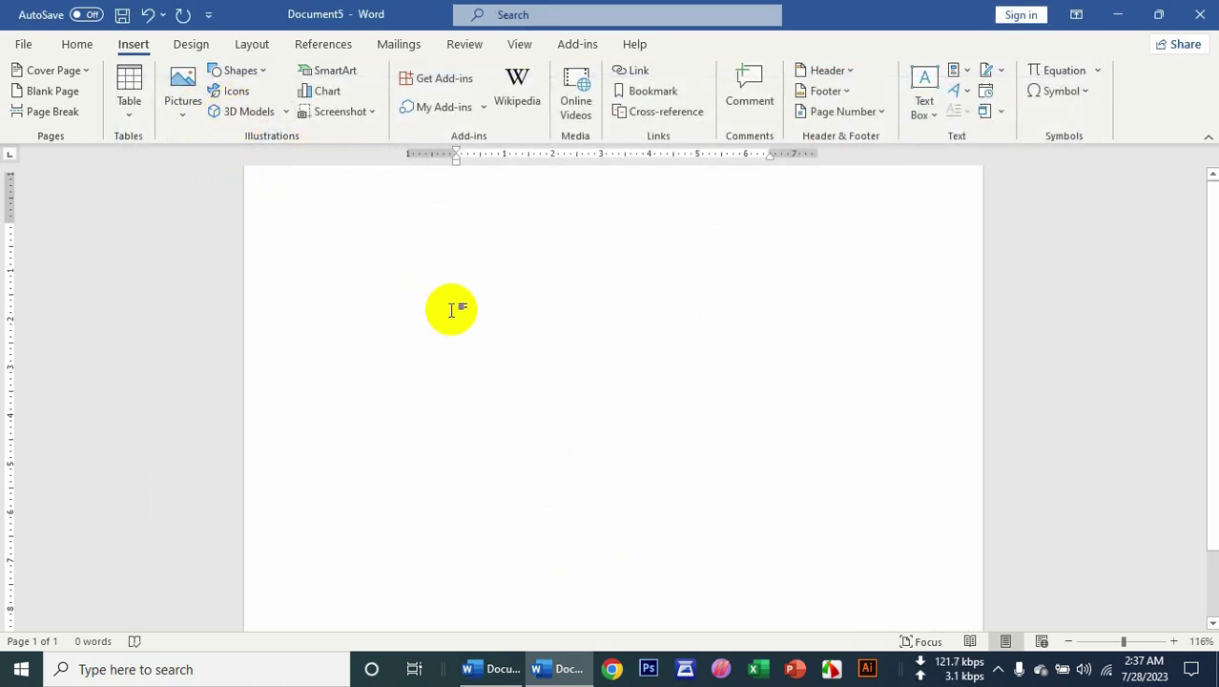
scroll(380, 318, "up", 1)
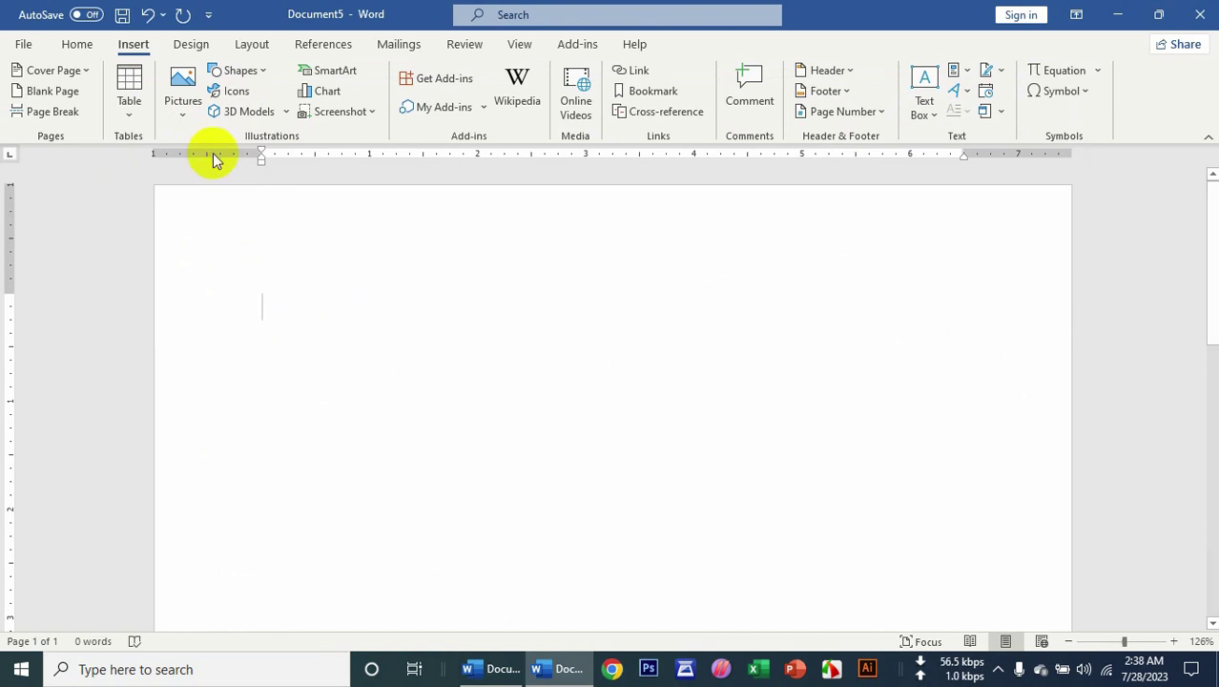
left_click(229, 116)
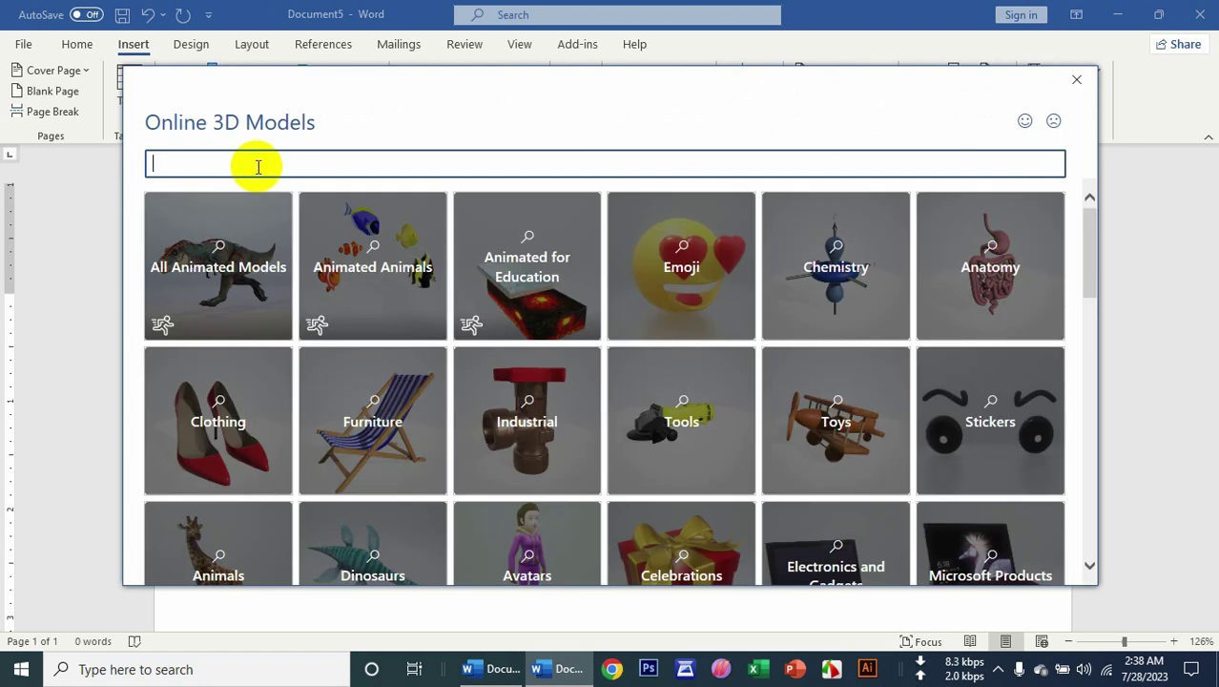
type("Table")
key("Return")
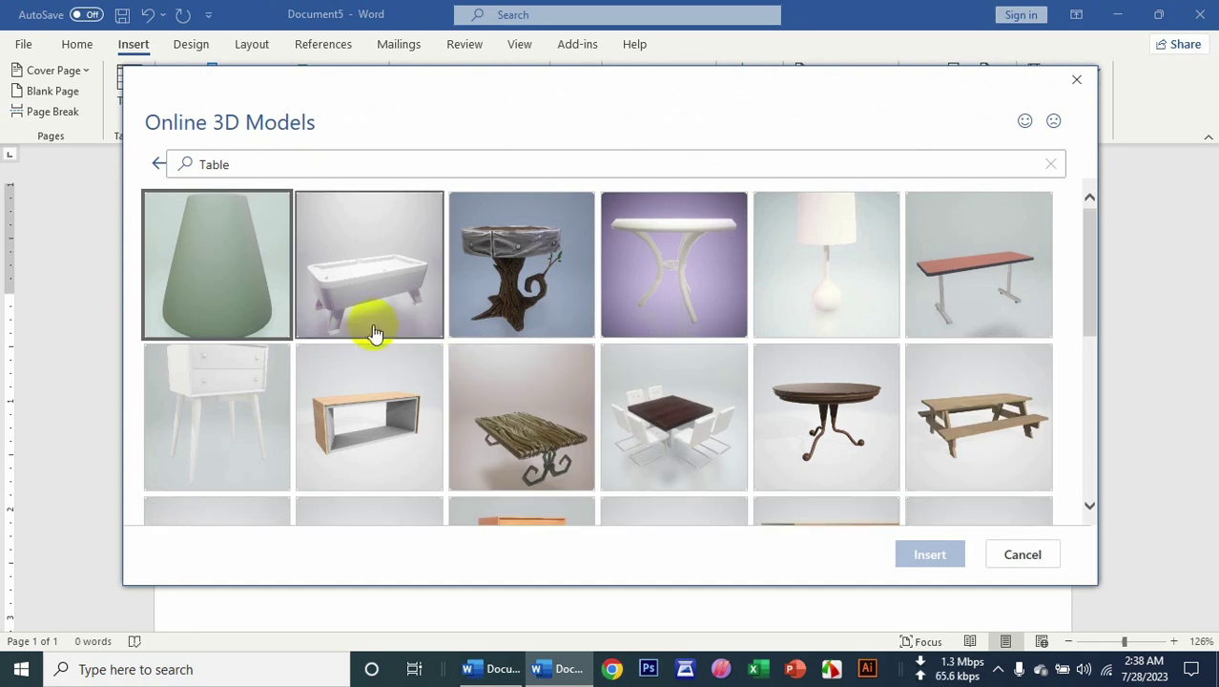
left_click(818, 408)
left_click(930, 559)
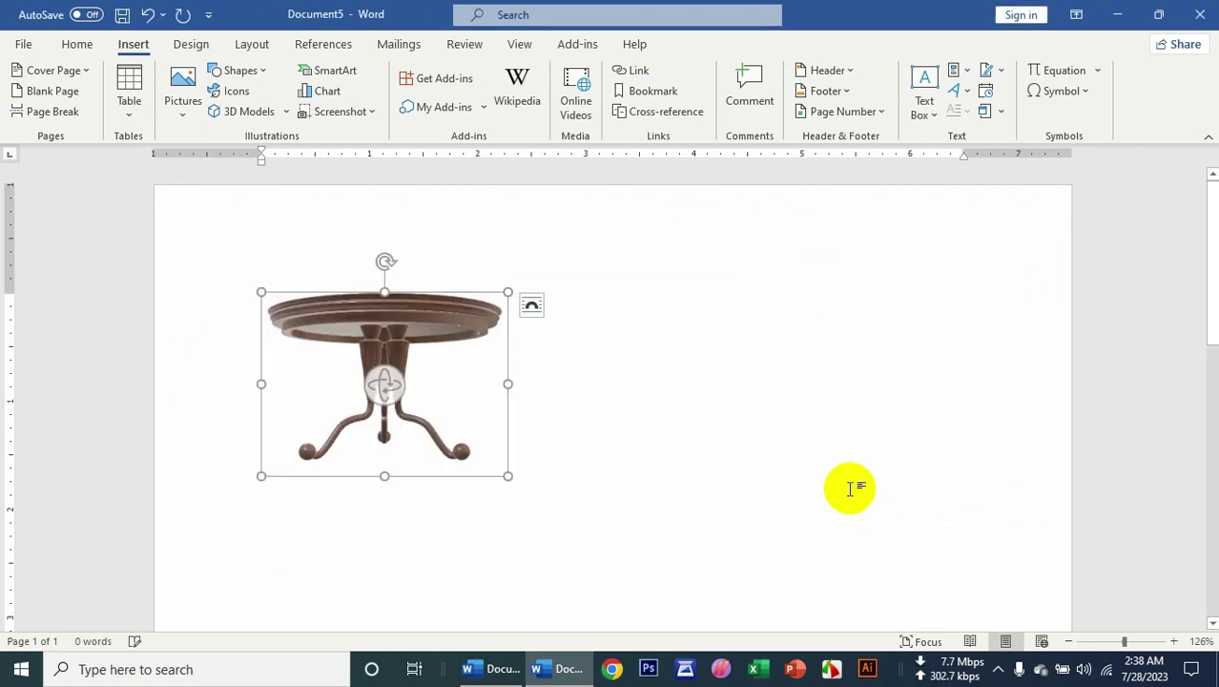
Tilt the table model to show its top and move it to the page's right side.
left_click_drag(375, 388, 410, 424)
left_click_drag(432, 342, 823, 313)
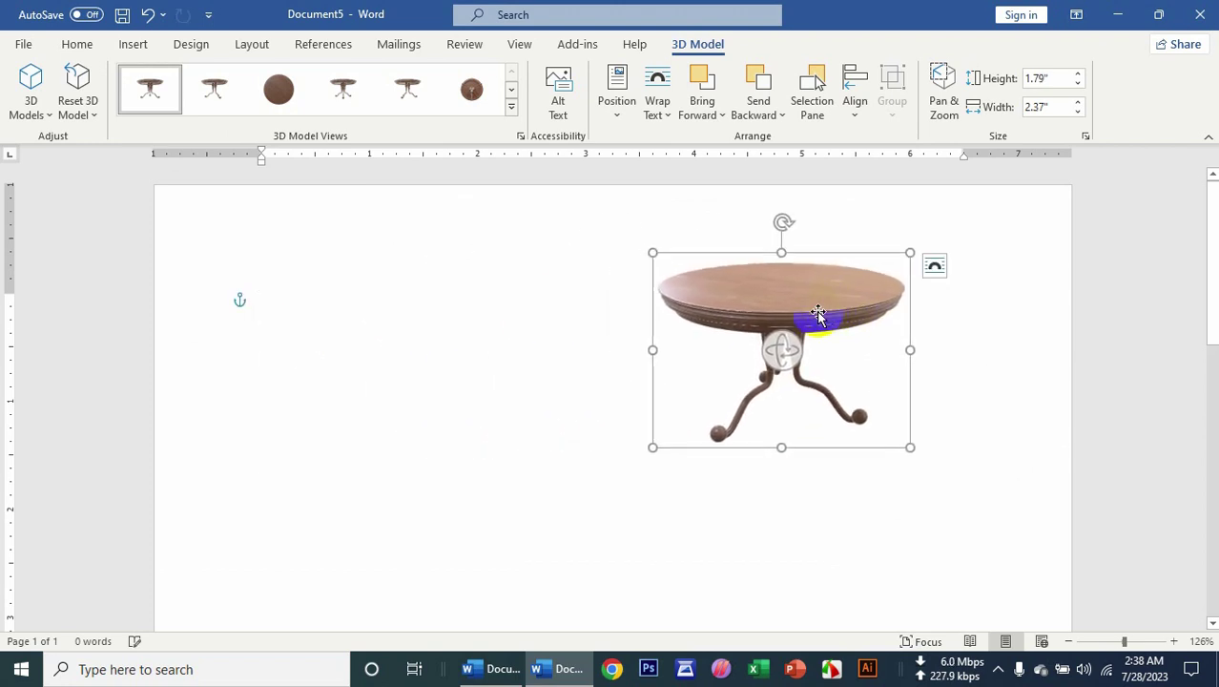
left_click(533, 408)
left_click(133, 44)
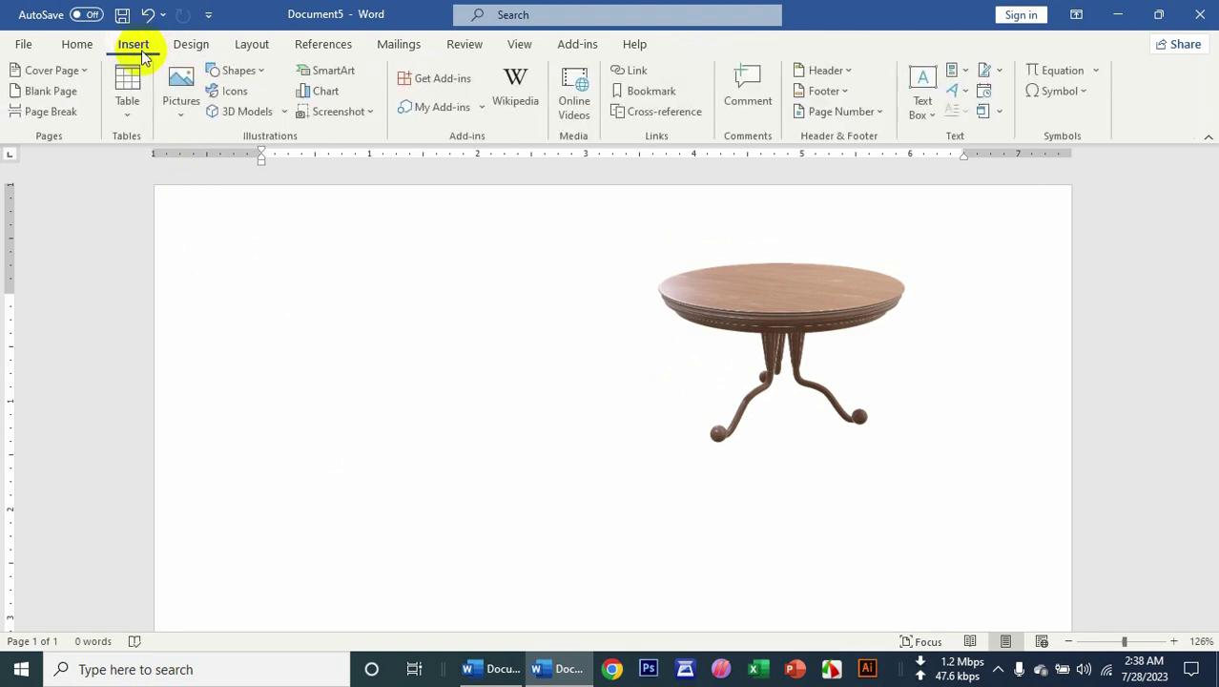
Search the 3D Models library for 'keyboard', correcting the misspelled query.
left_click(246, 111)
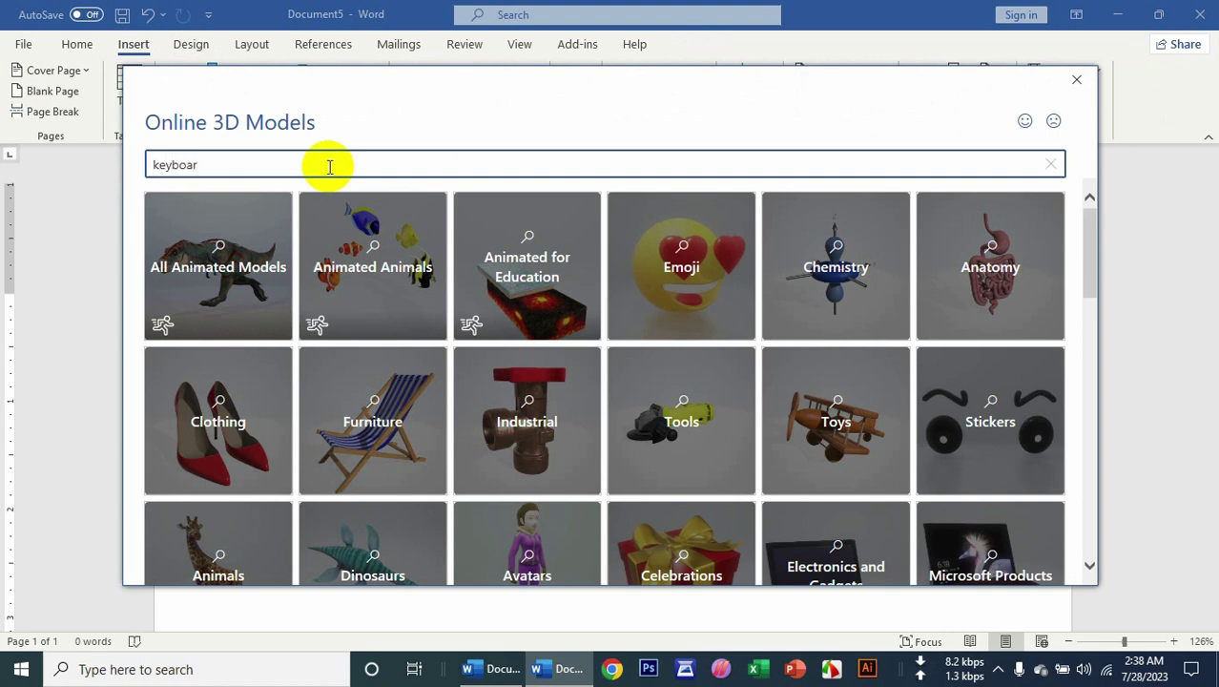
type("keyboar")
key("Return")
left_click_drag(328, 166, 190, 179)
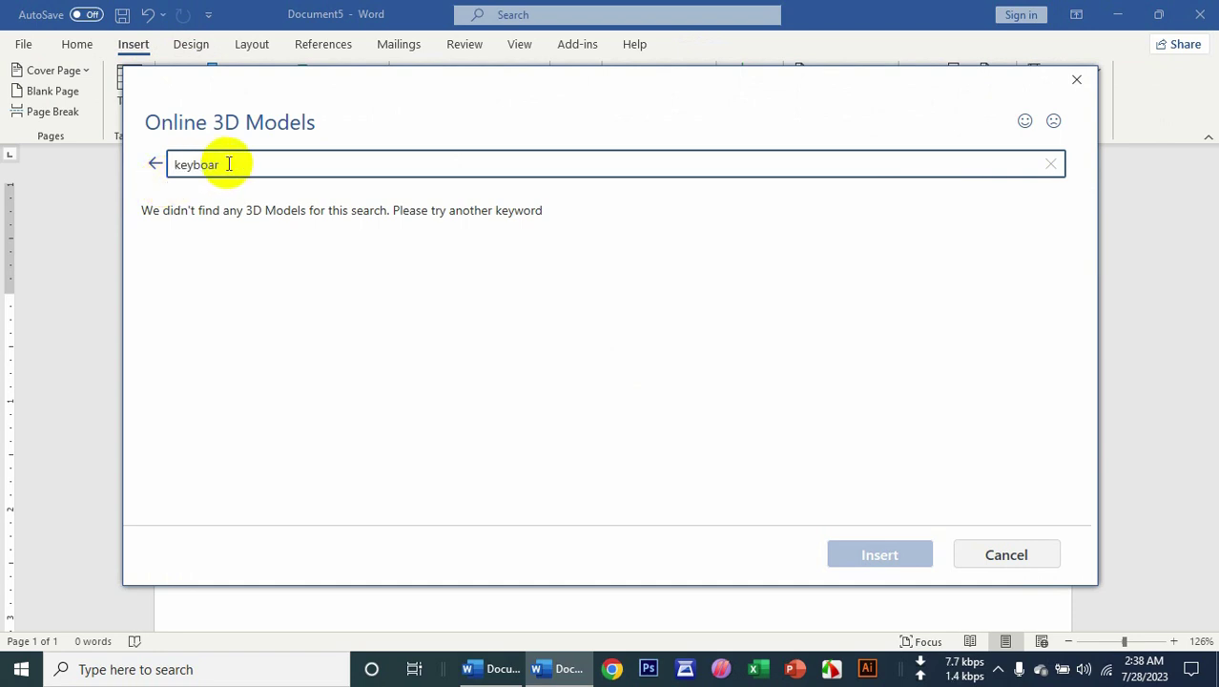
key("Return")
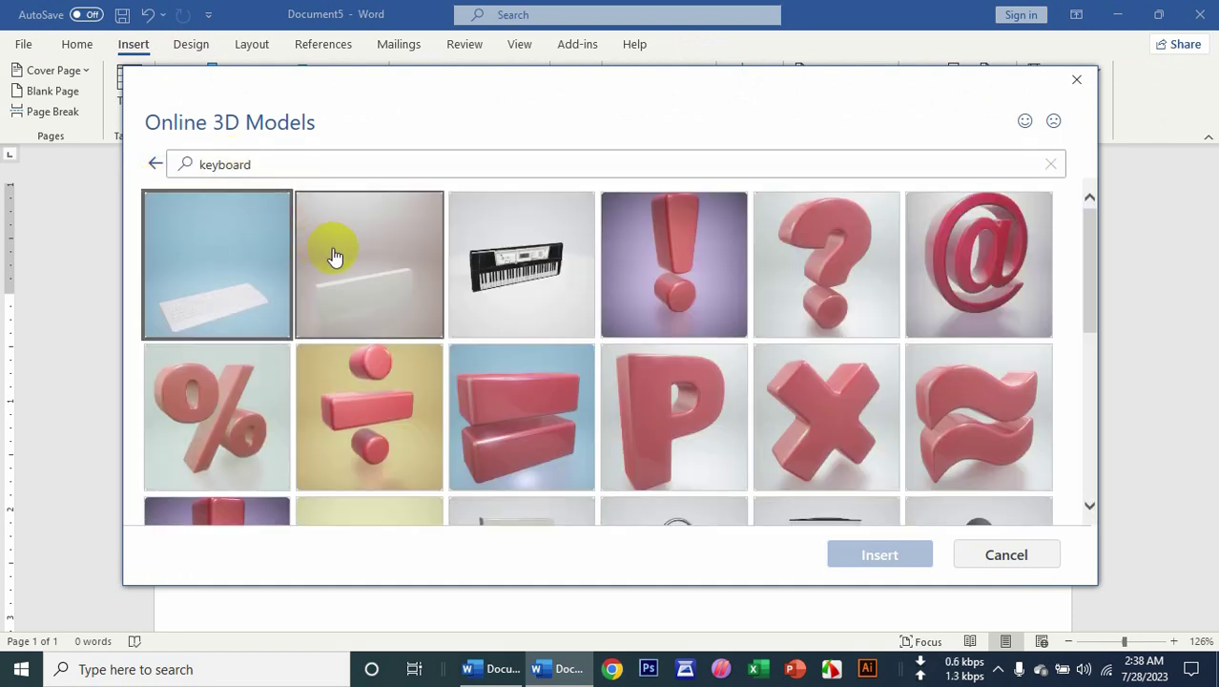
scroll(482, 329, "down", 3)
scroll(479, 331, "down", 6)
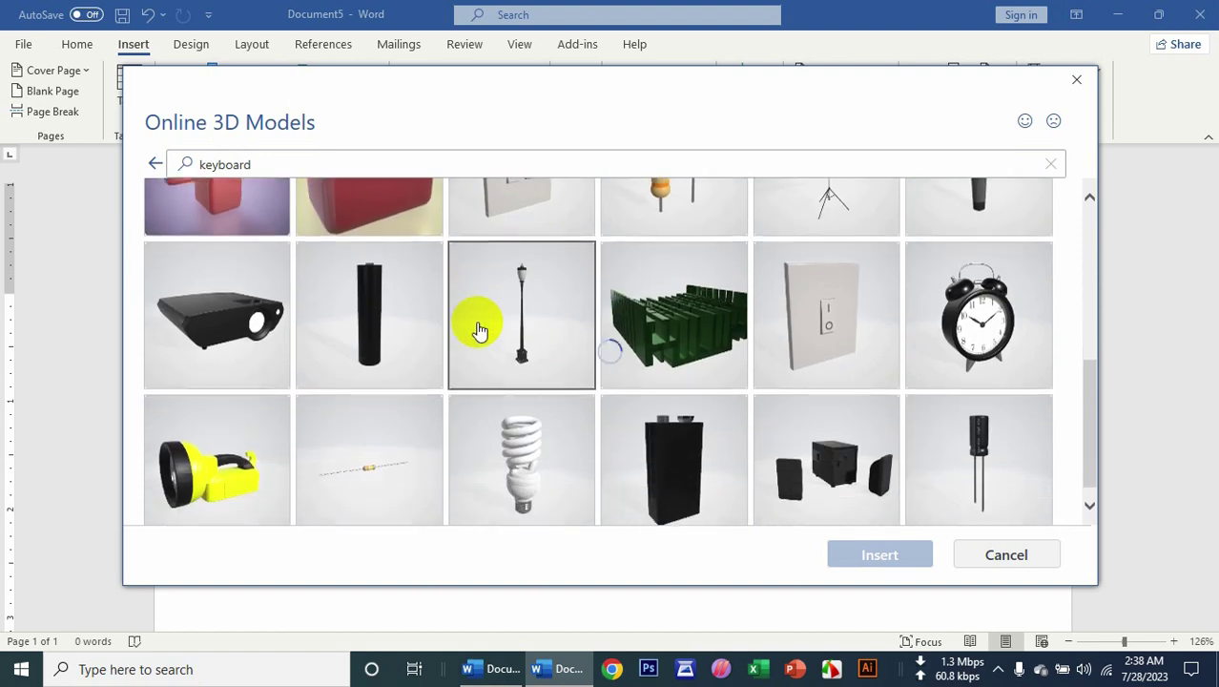
scroll(475, 335, "down", 3)
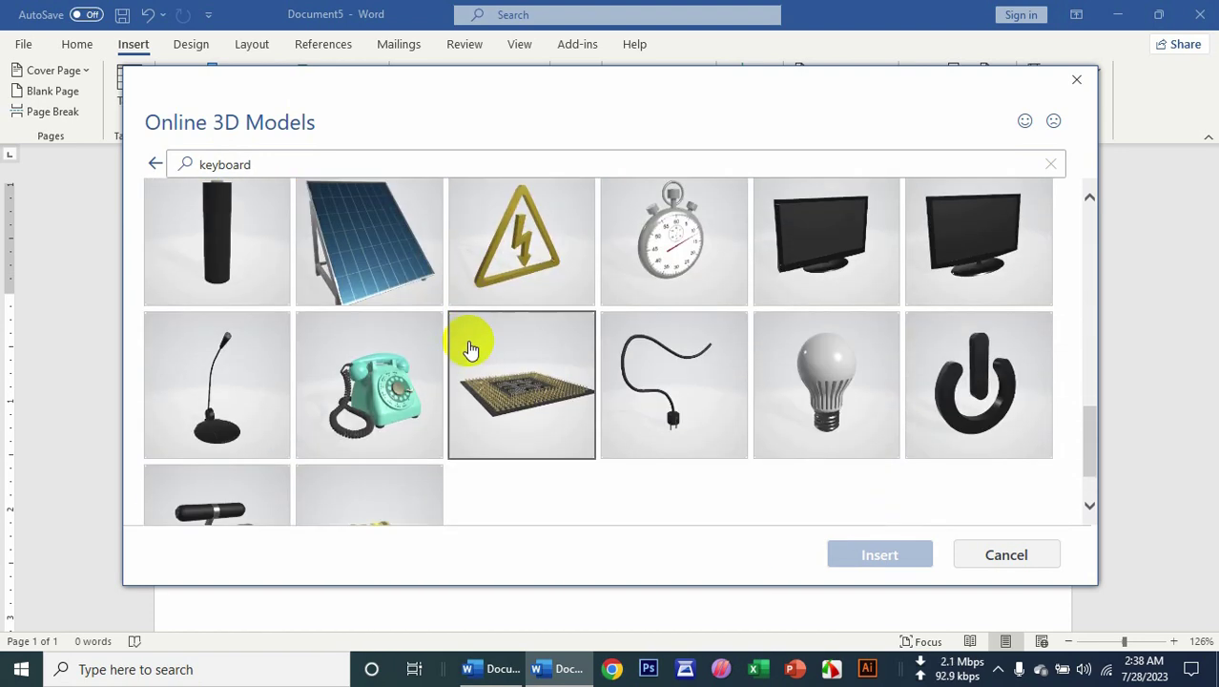
scroll(763, 395, "up", 1)
left_click_drag(1089, 443, 1056, 239)
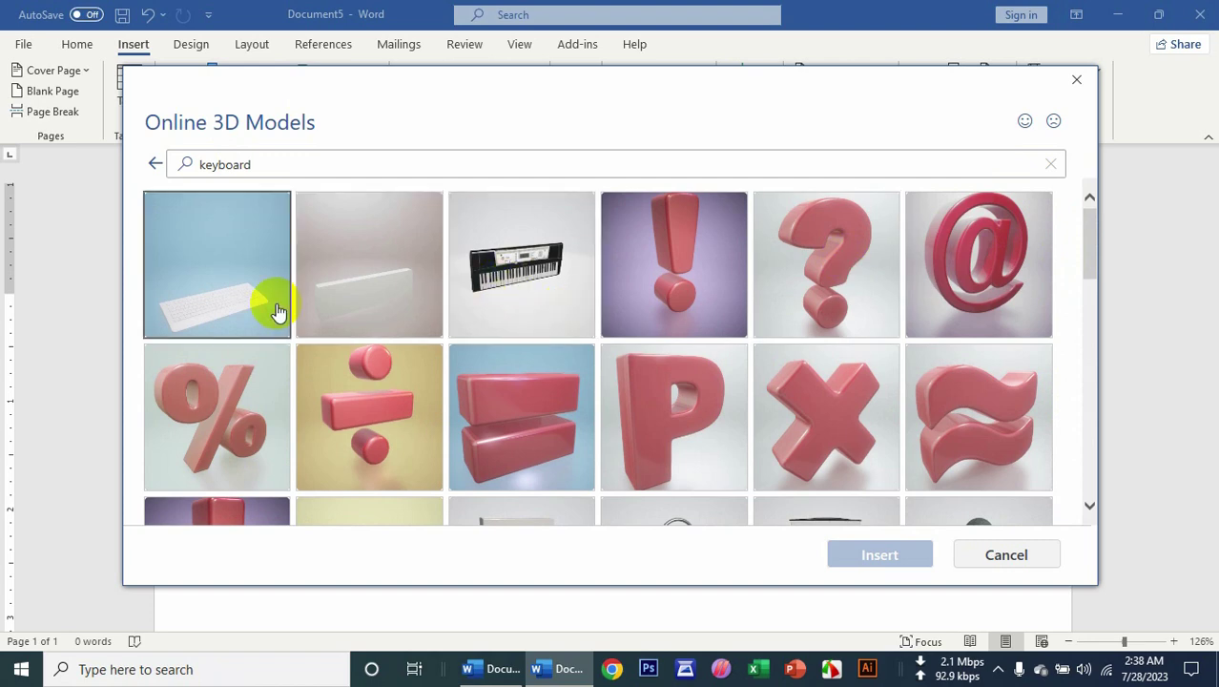
Insert the white keyboard model, enlarge and tilt it, and apply a side-view preset.
left_click(223, 313)
left_click(892, 555)
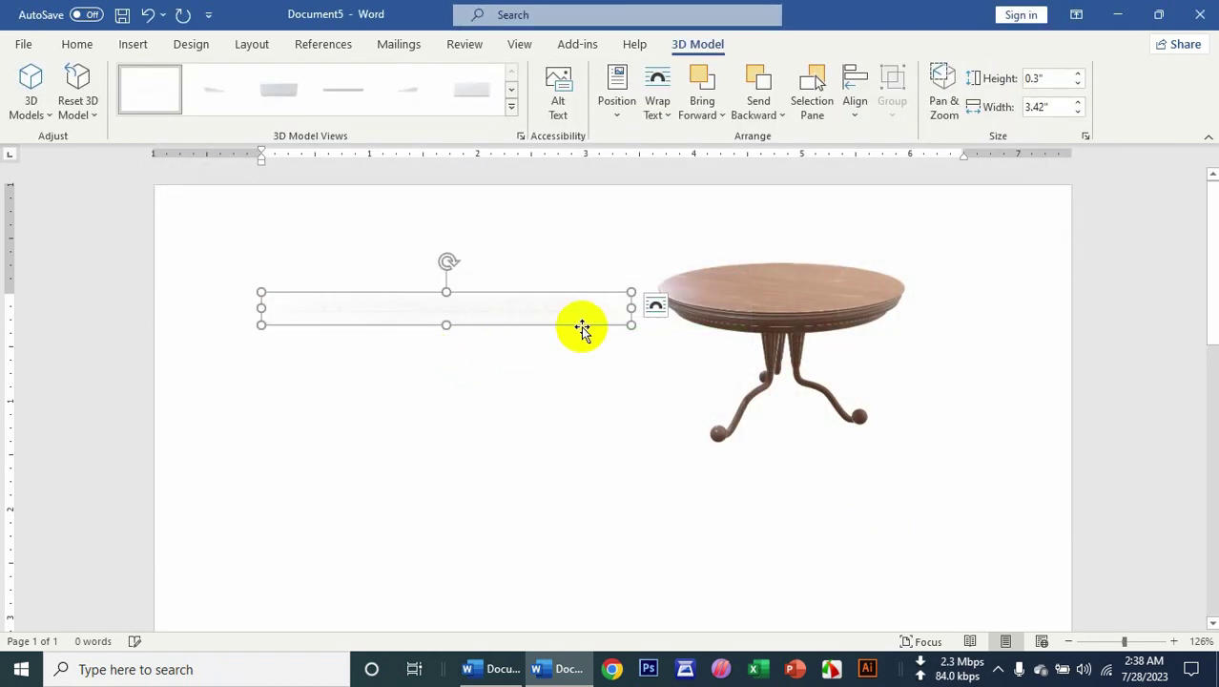
left_click_drag(629, 327, 570, 365)
left_click_drag(669, 327, 672, 443)
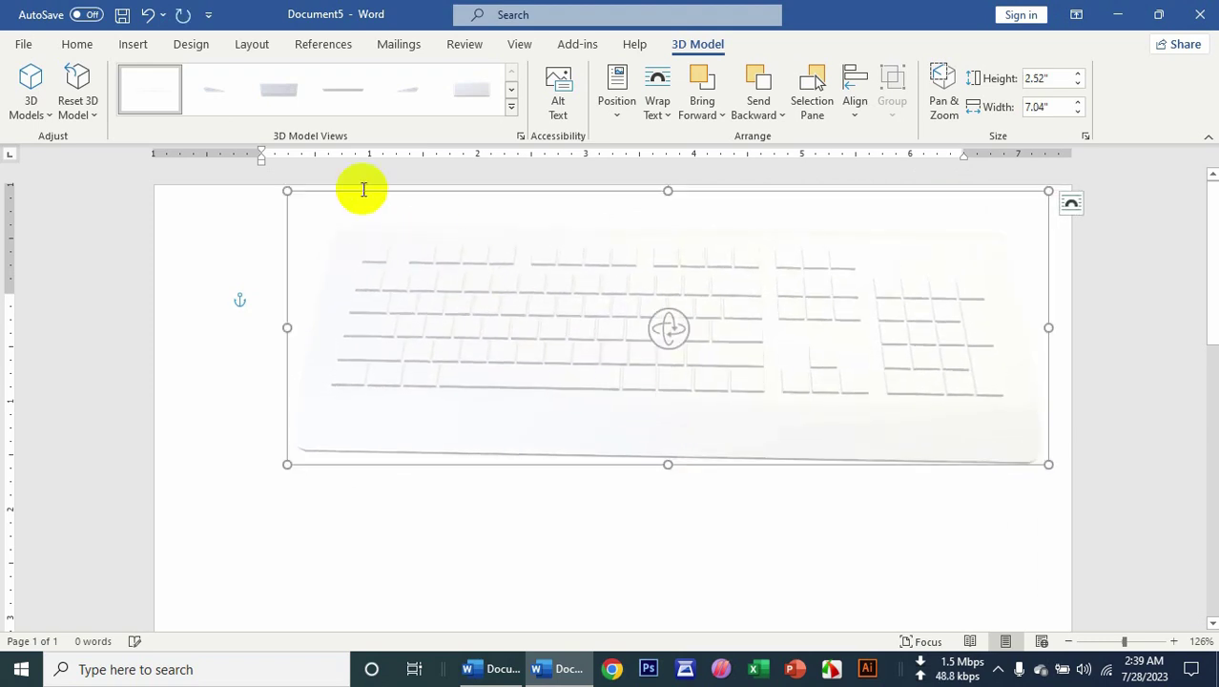
left_click(295, 102)
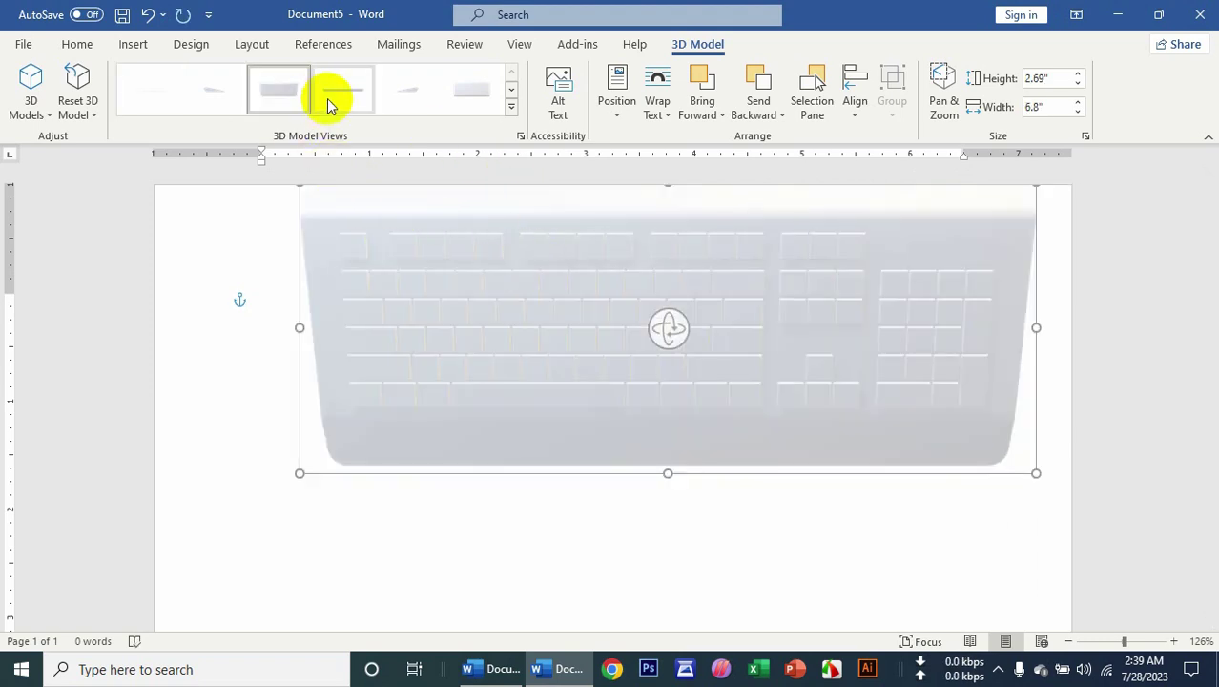
left_click(336, 100)
left_click(151, 50)
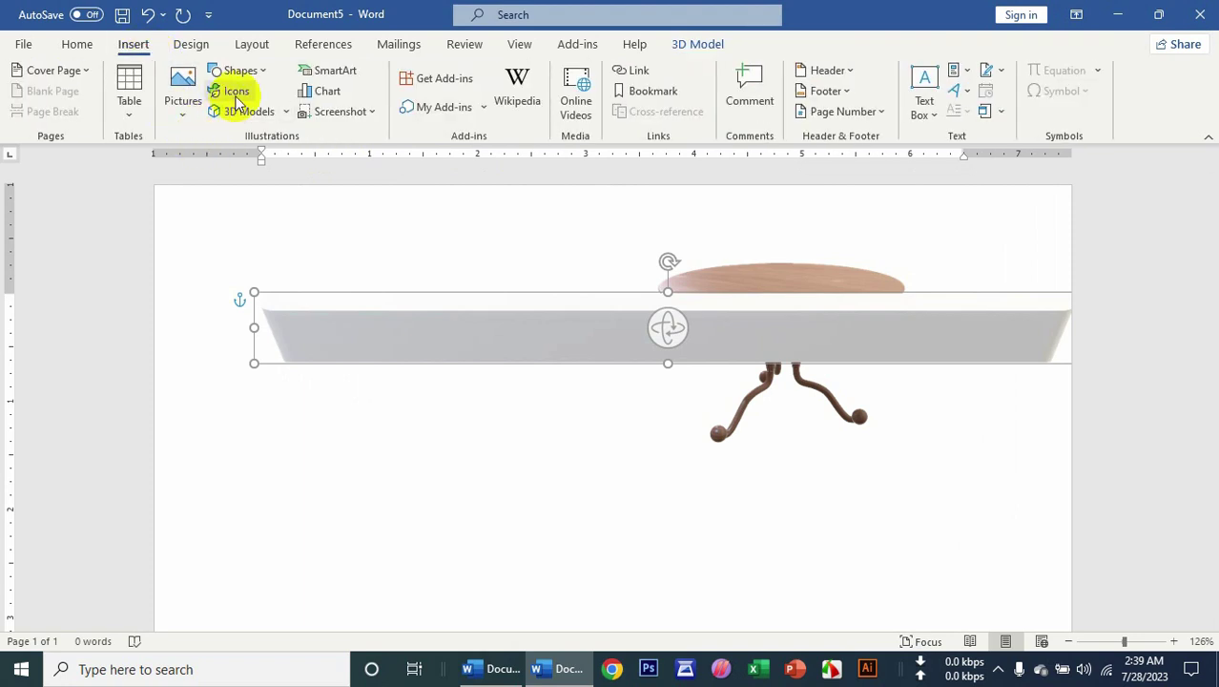
Insert the computer mouse 3D model from a 'mouse' search and place it under the keyboard.
left_click(234, 112)
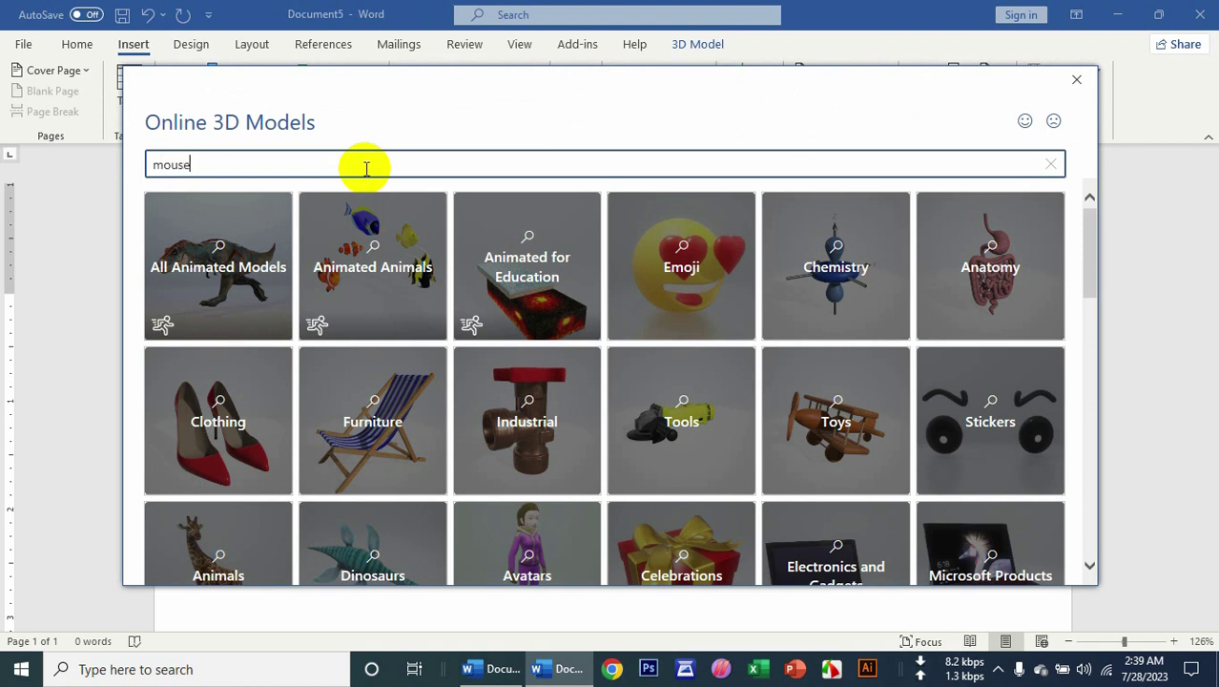
key("Return")
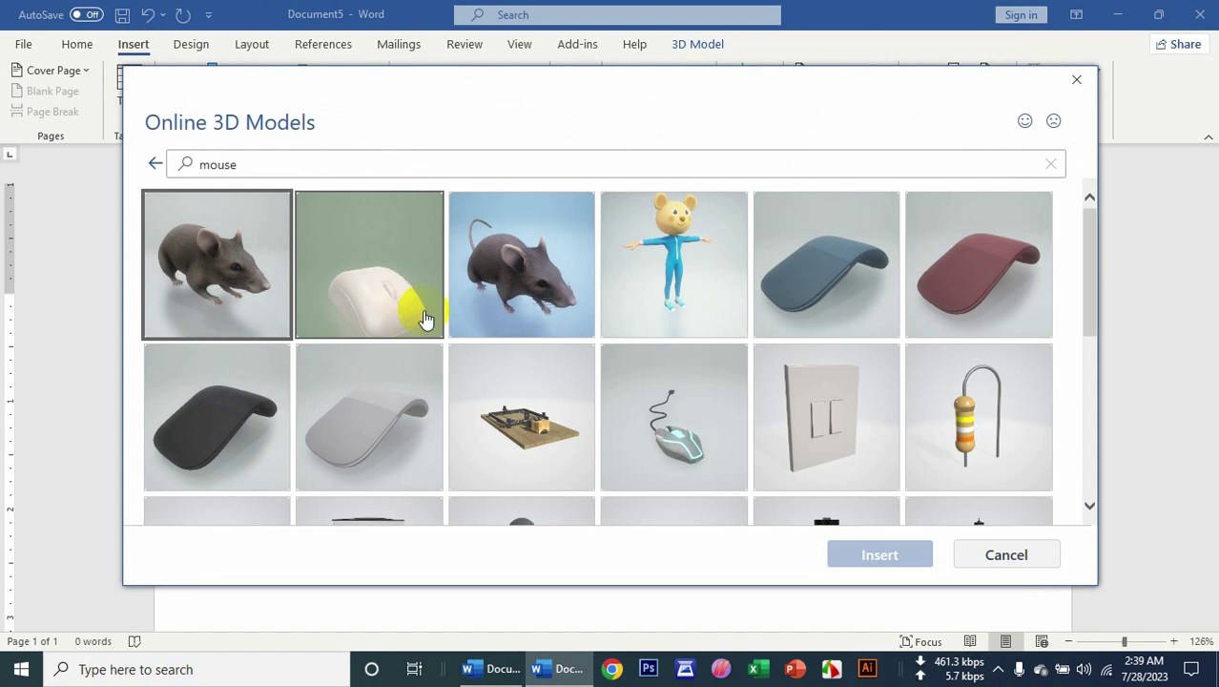
left_click(669, 423)
left_click(921, 560)
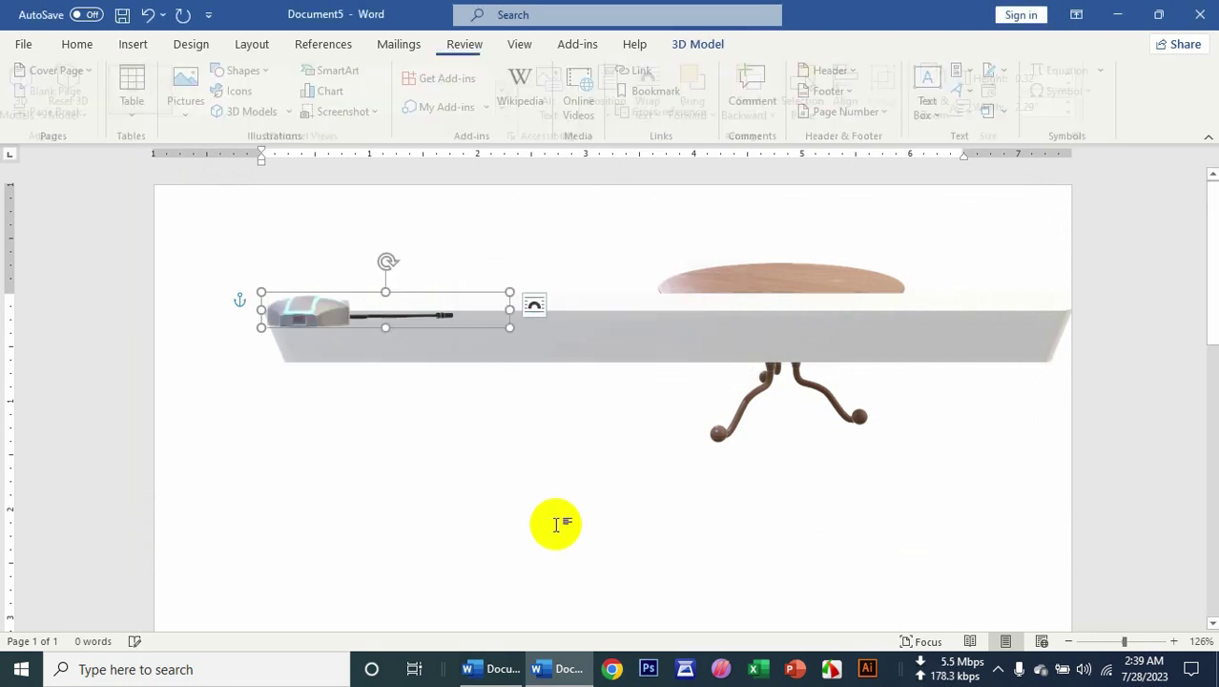
left_click_drag(341, 319, 399, 634)
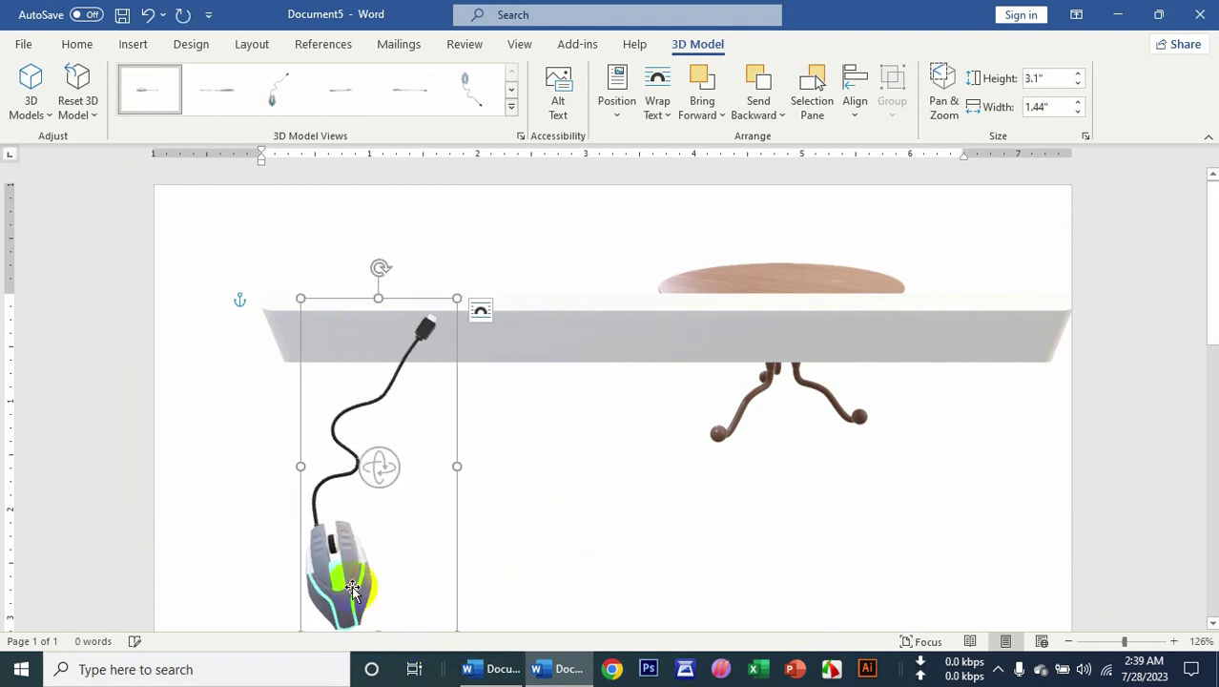
left_click_drag(352, 588, 524, 514)
left_click(262, 272)
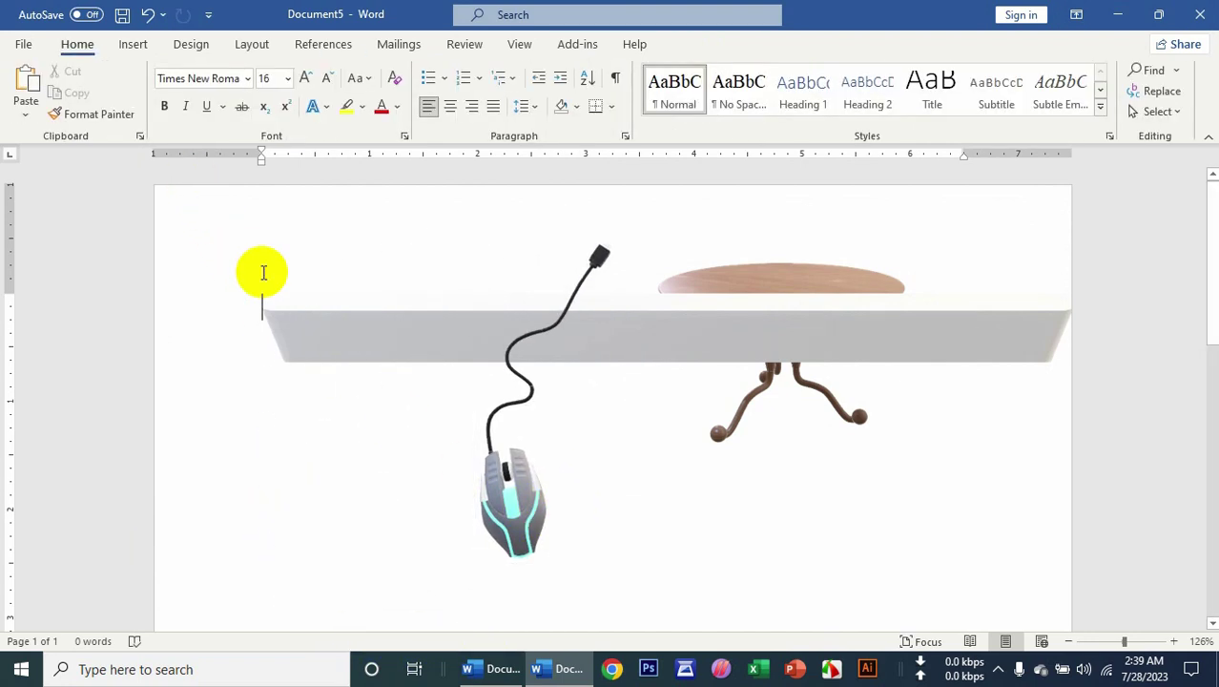
left_click(138, 47)
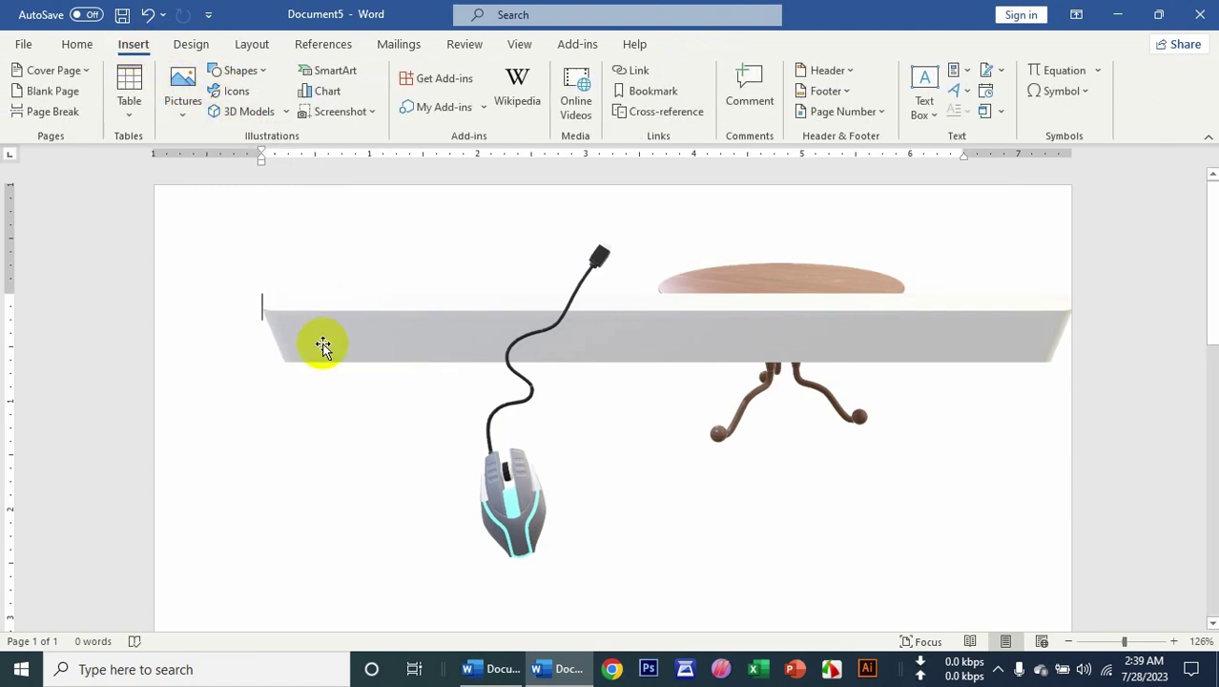
Create a new blank document and insert a Block Cycle SmartArt diagram.
key("ctrl+n")
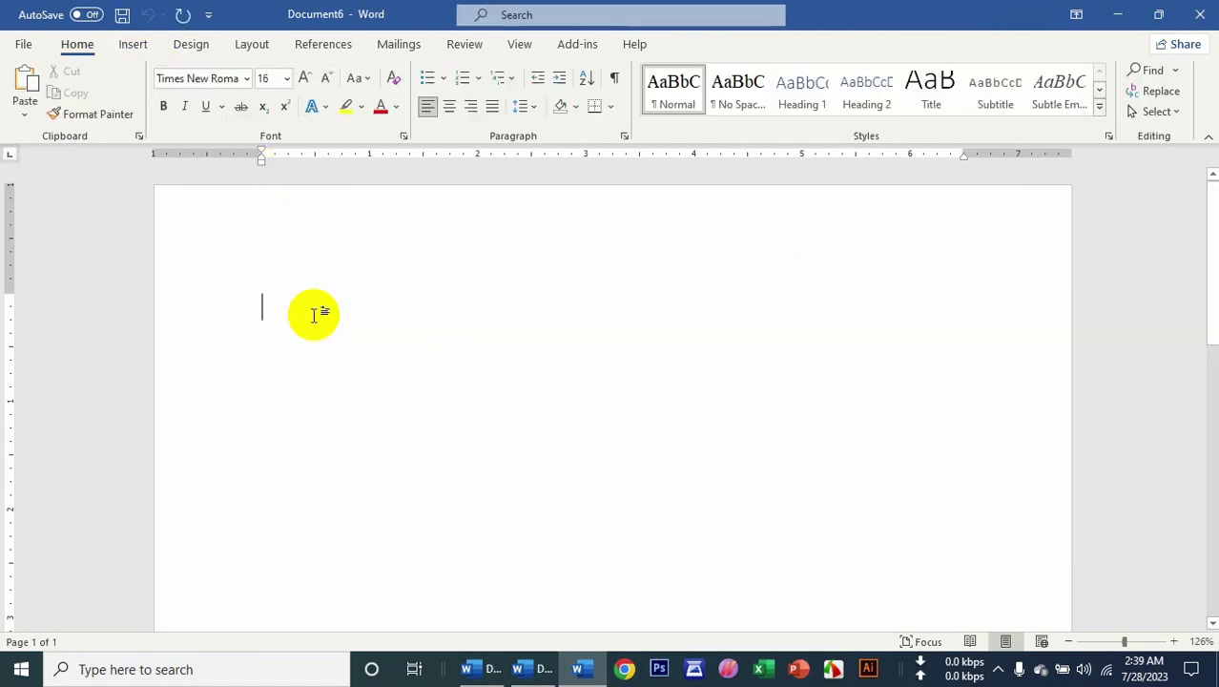
left_click(127, 54)
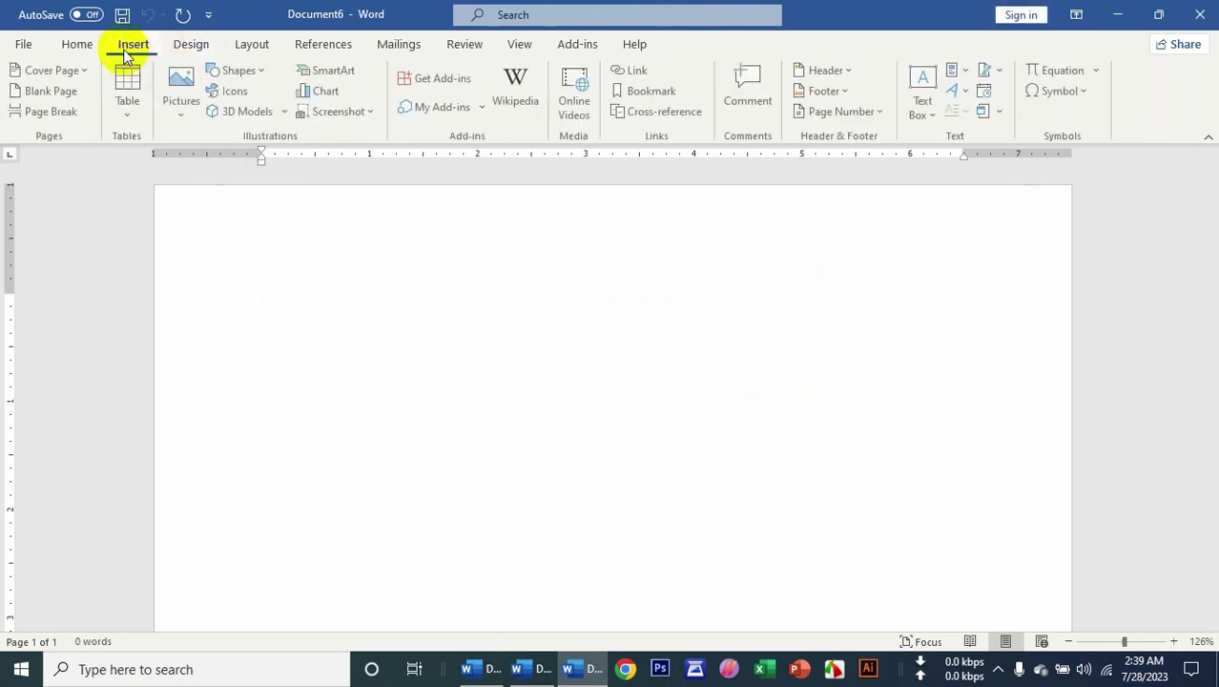
left_click(324, 76)
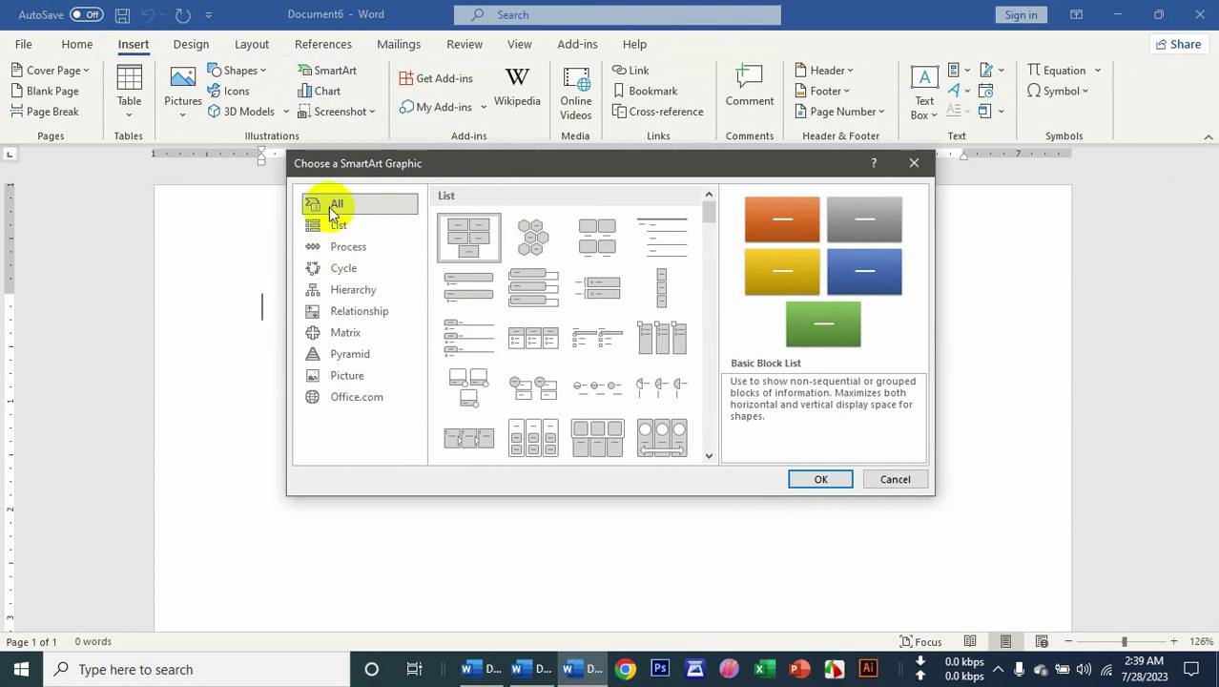
scroll(530, 267, "down", 5)
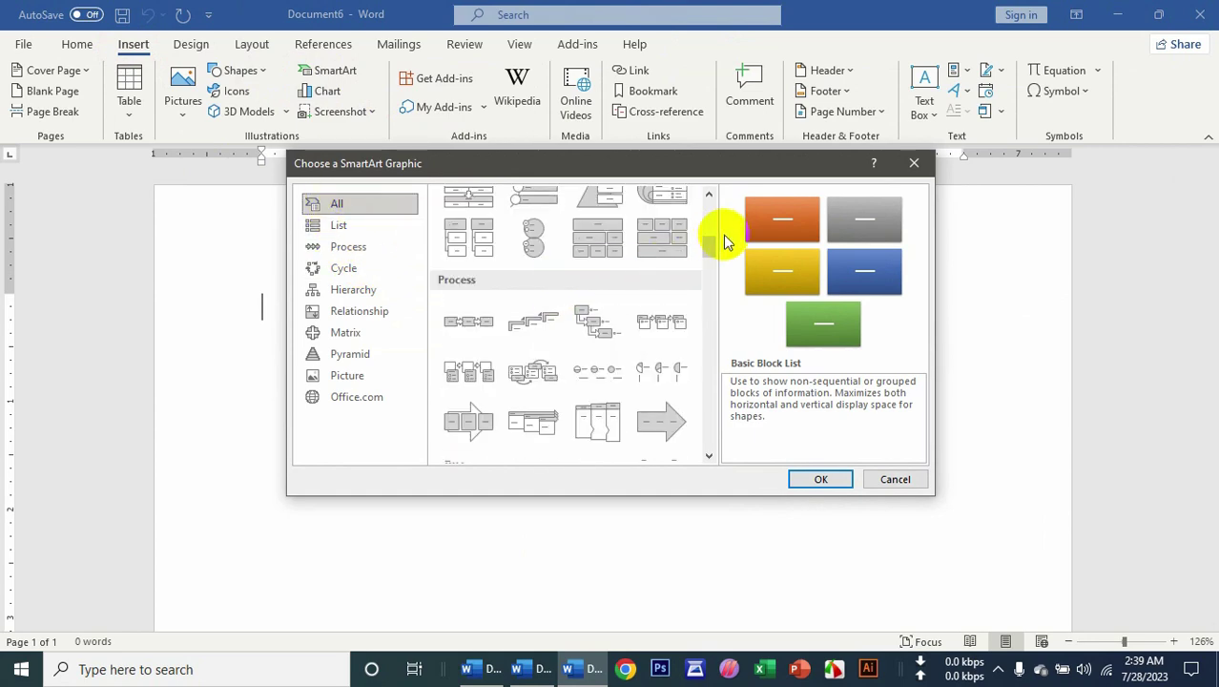
left_click_drag(710, 250, 706, 311)
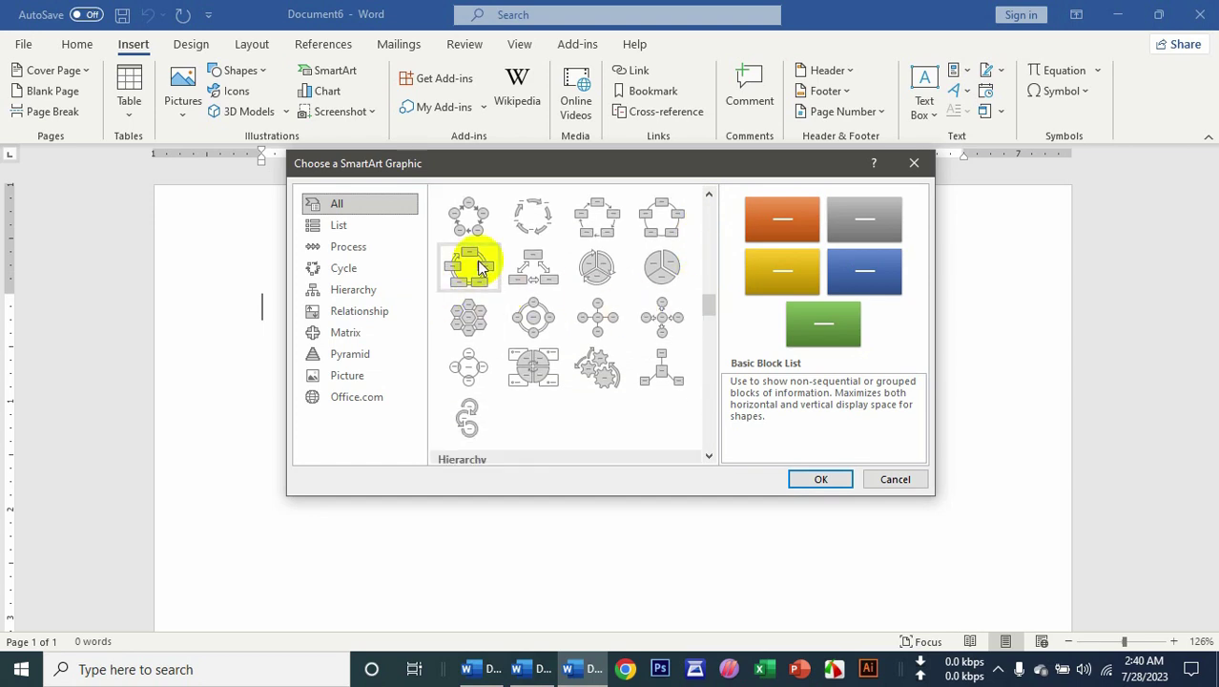
left_click(598, 224)
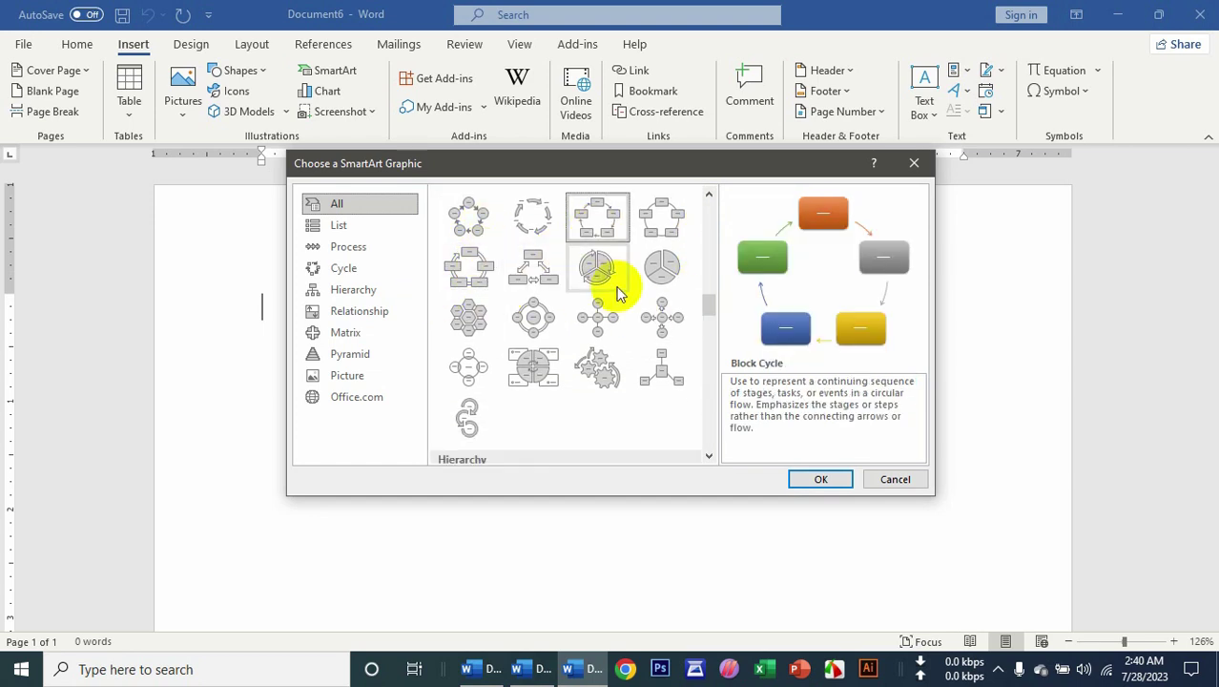
left_click(807, 483)
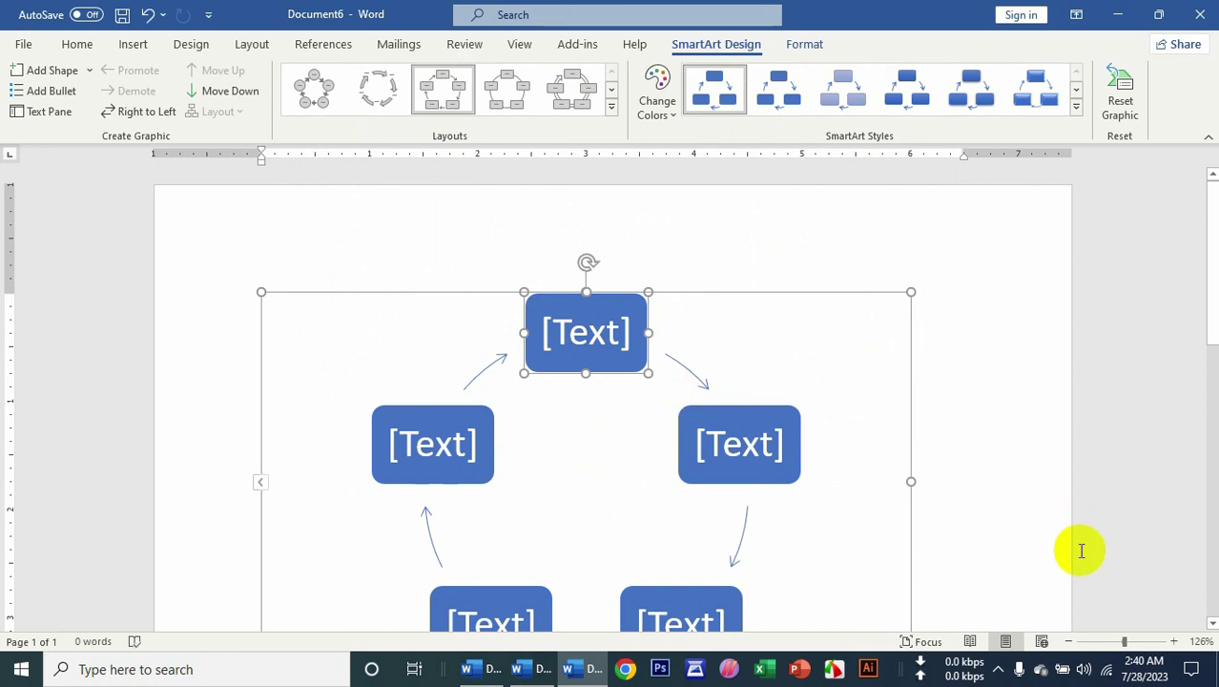
Zoom out and click into each of the cycle's shapes to edit their text.
left_click(1113, 642)
left_click(592, 258)
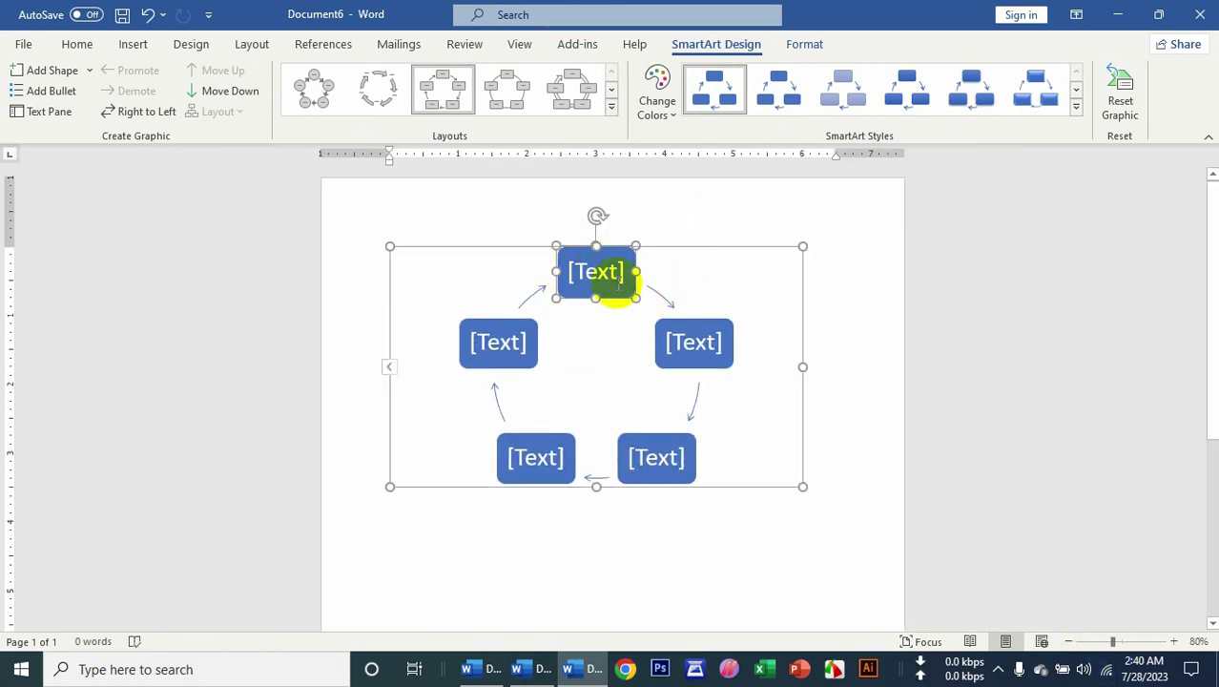
left_click(599, 277)
left_click(649, 461)
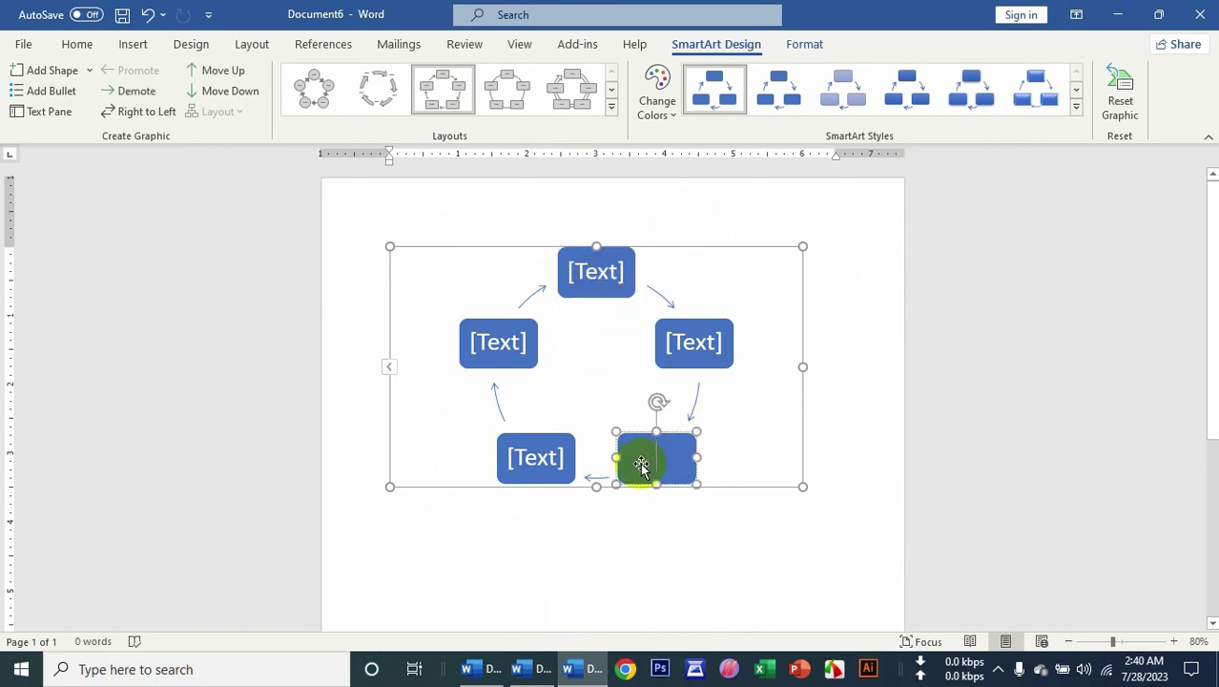
left_click(531, 462)
left_click(497, 344)
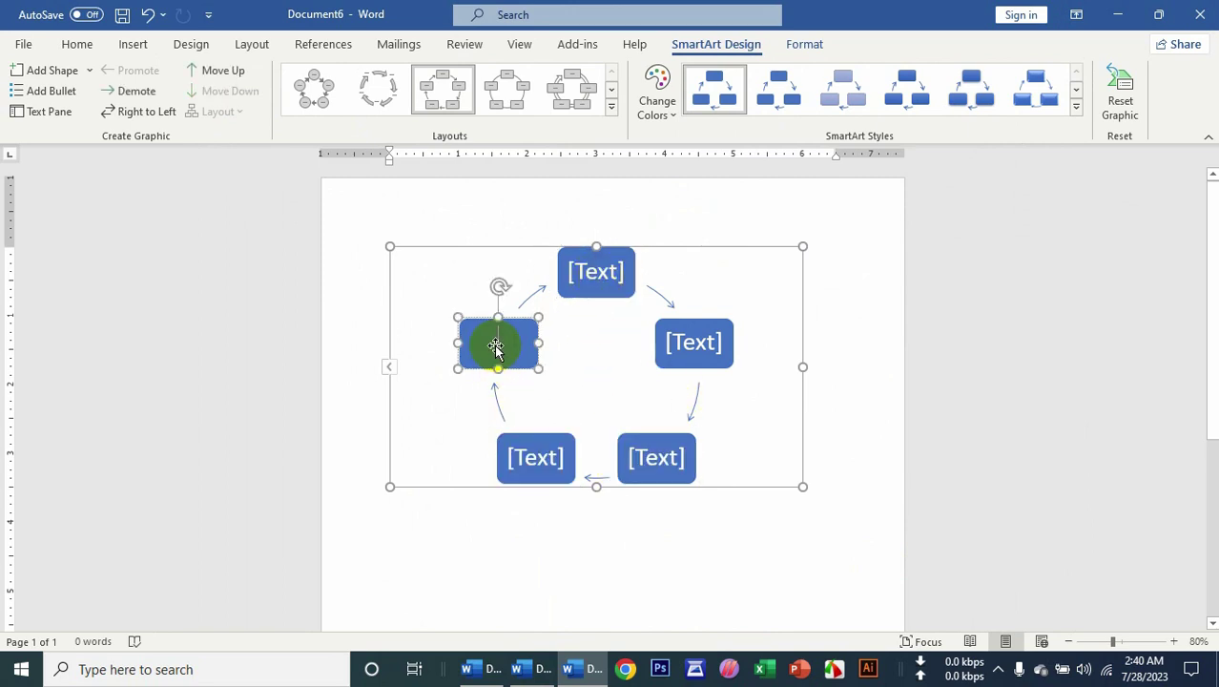
left_click(572, 280)
left_click(686, 336)
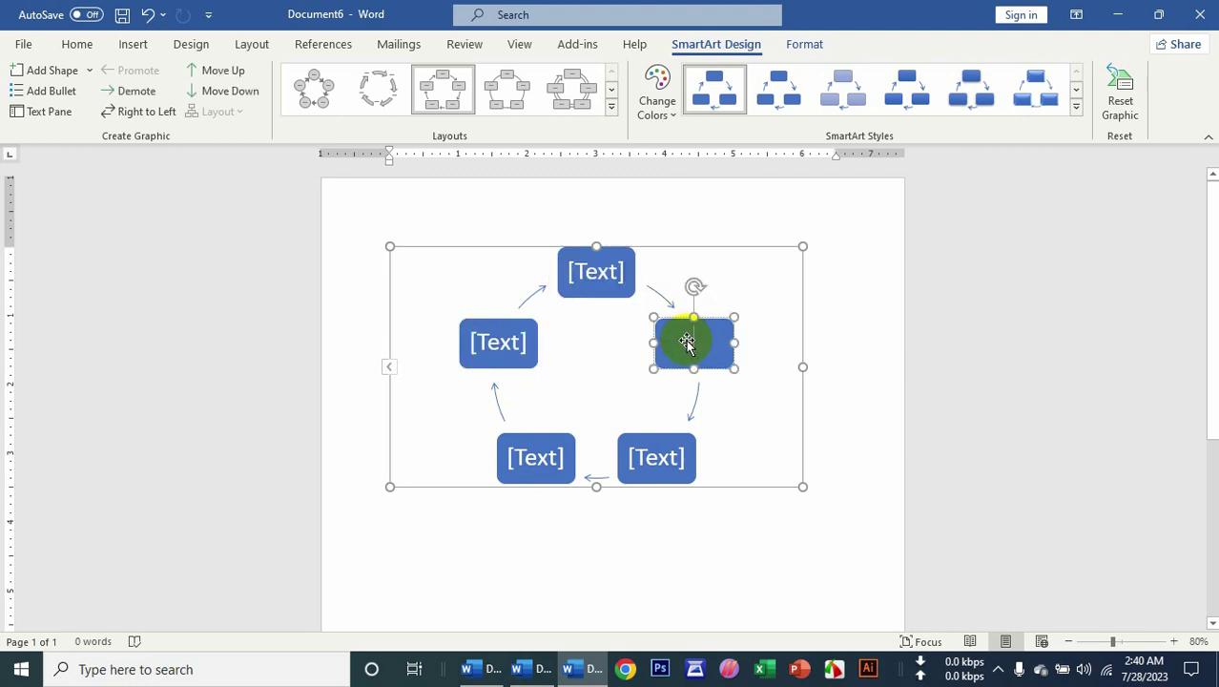
left_click(675, 459)
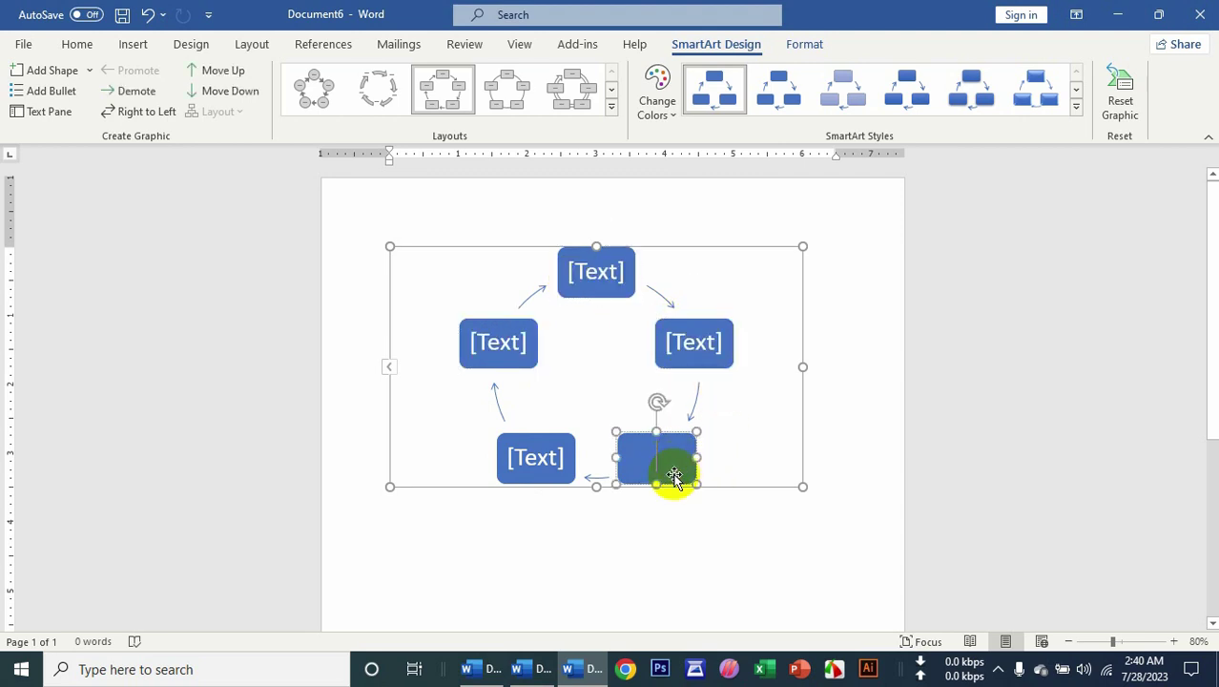
left_click(698, 334)
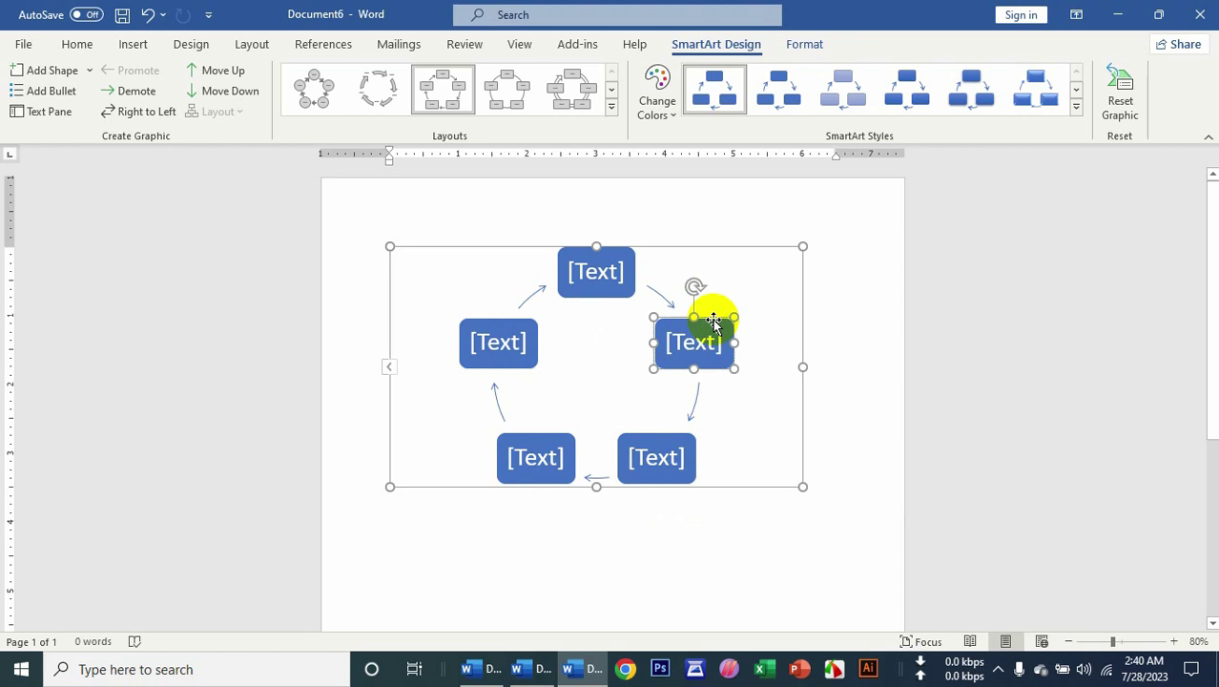
Undo the last cycle change and show Add Shape options for the right-hand shape.
key("ctrl+z")
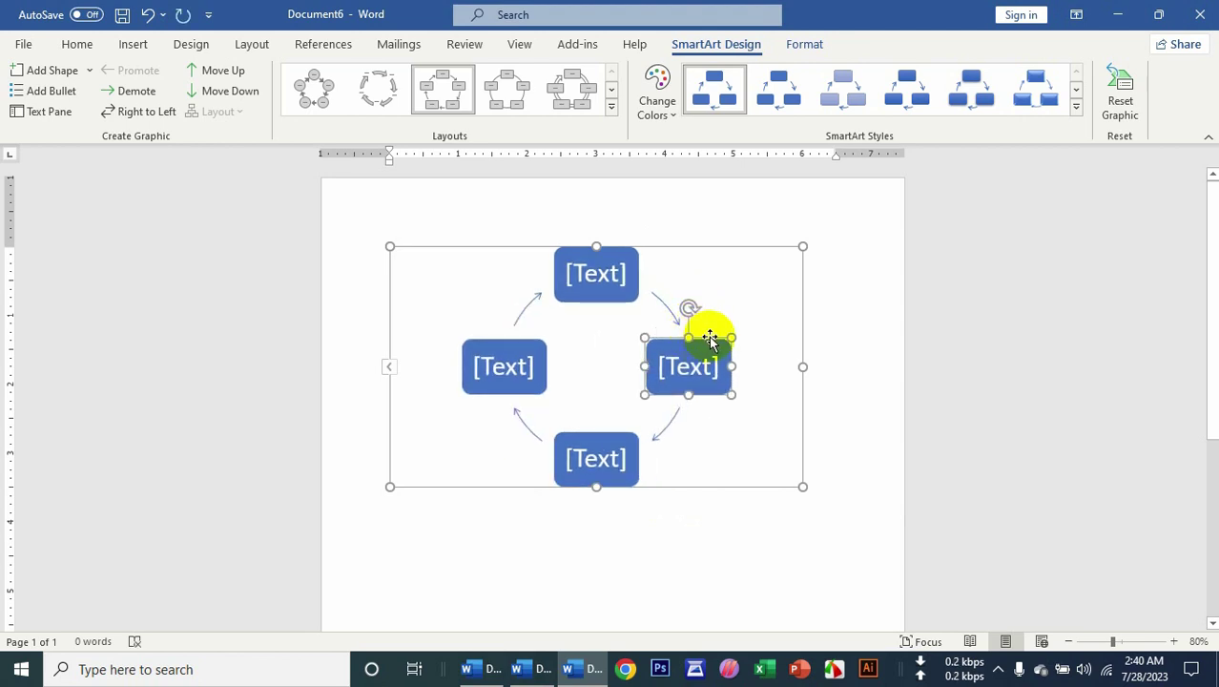
right_click(709, 337)
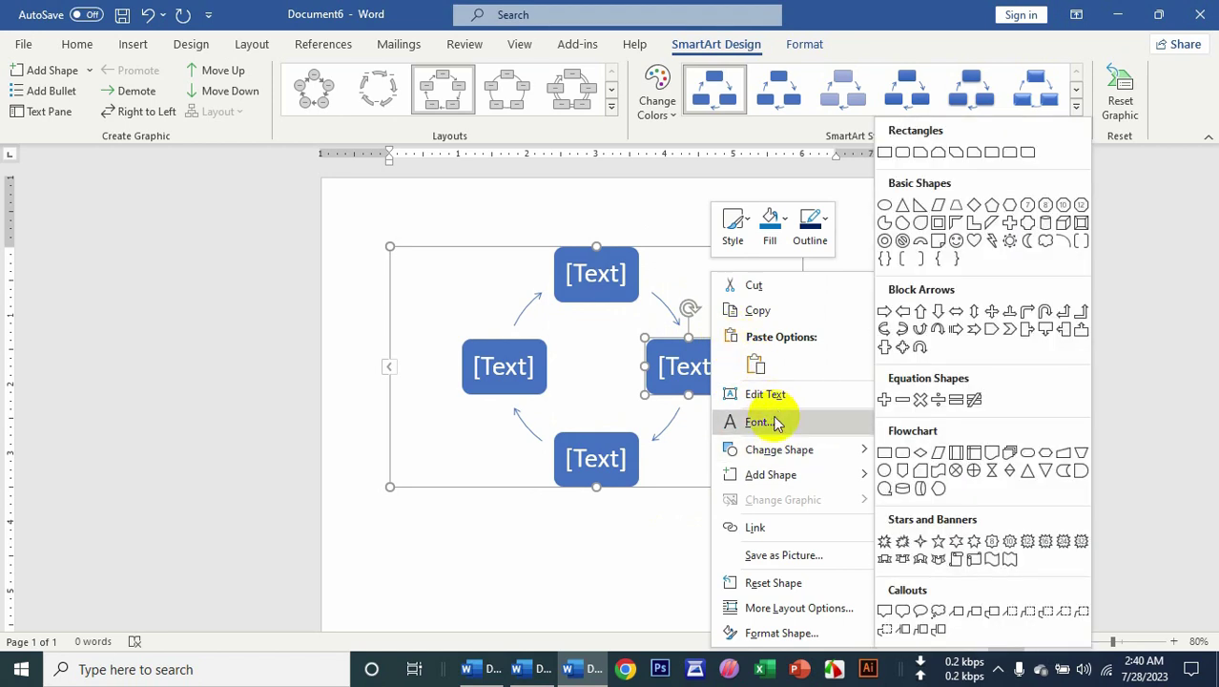
mouse_move(843, 479)
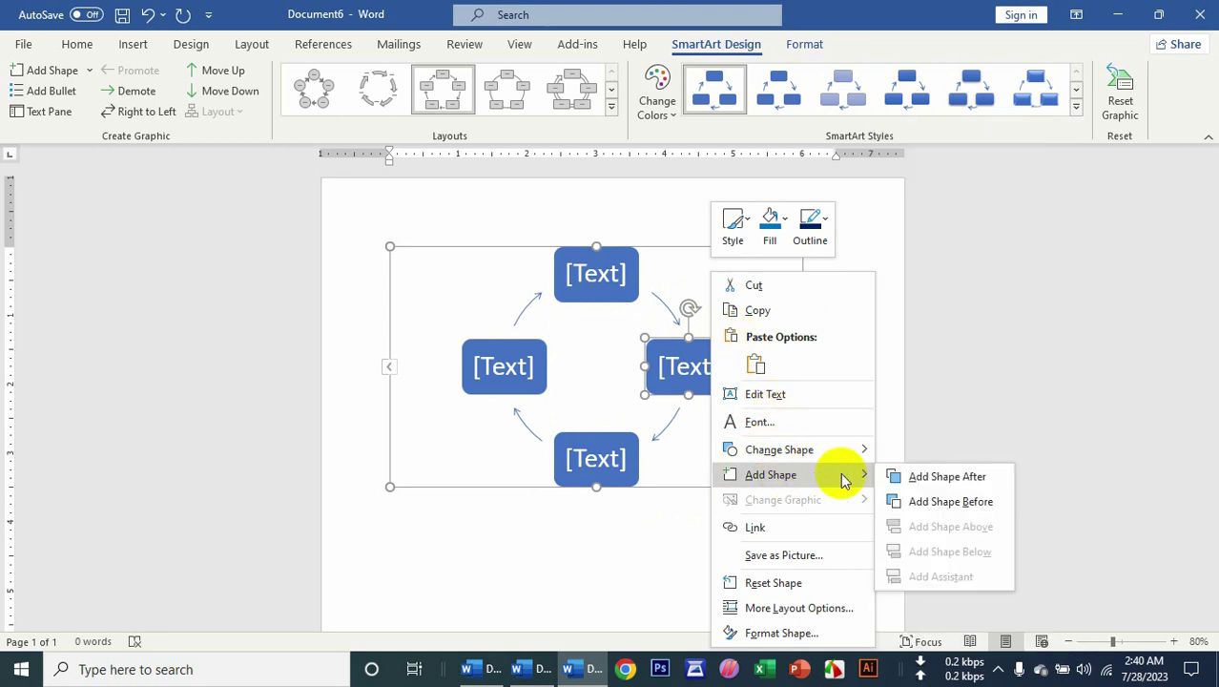
Add a fifth shape after the right-hand one and recolour the cycle diagram Accent 2 orange.
left_click(948, 485)
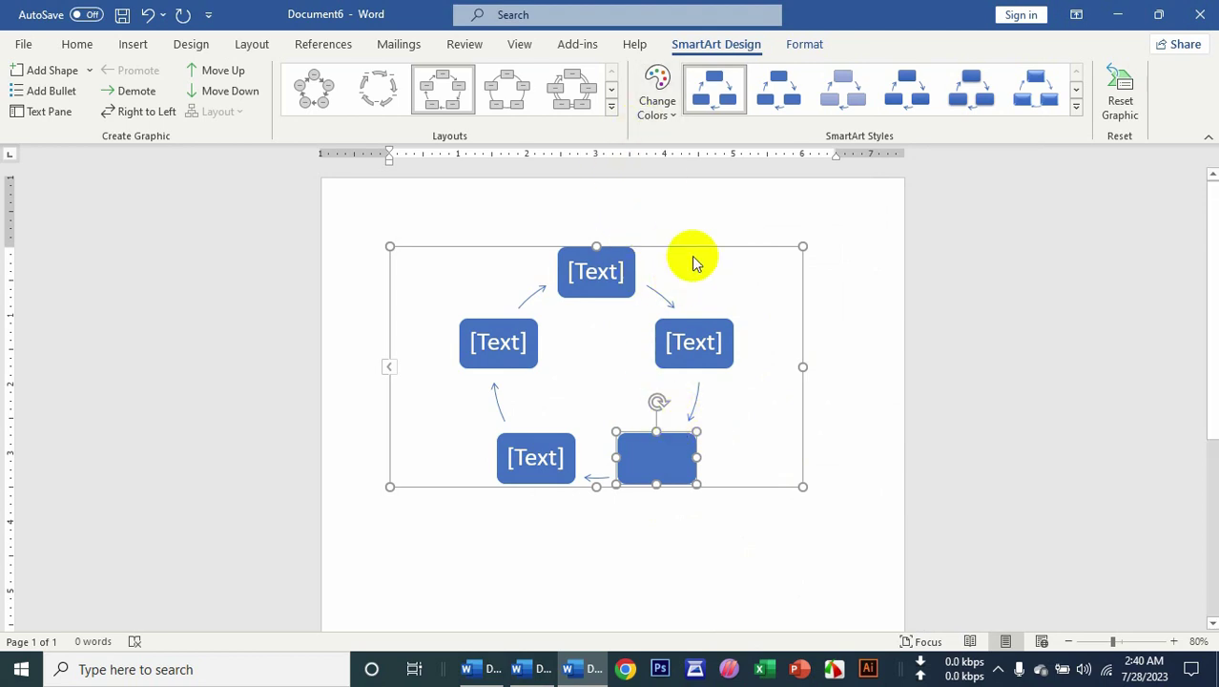
left_click(694, 258)
left_click(657, 93)
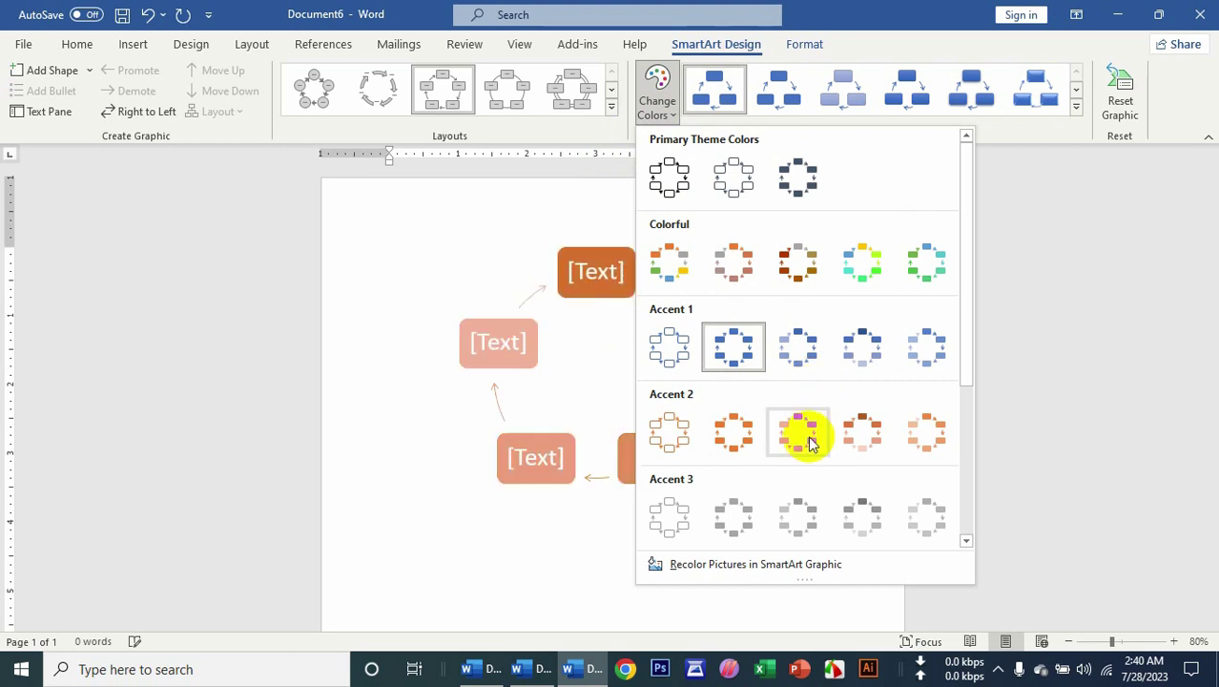
left_click(809, 441)
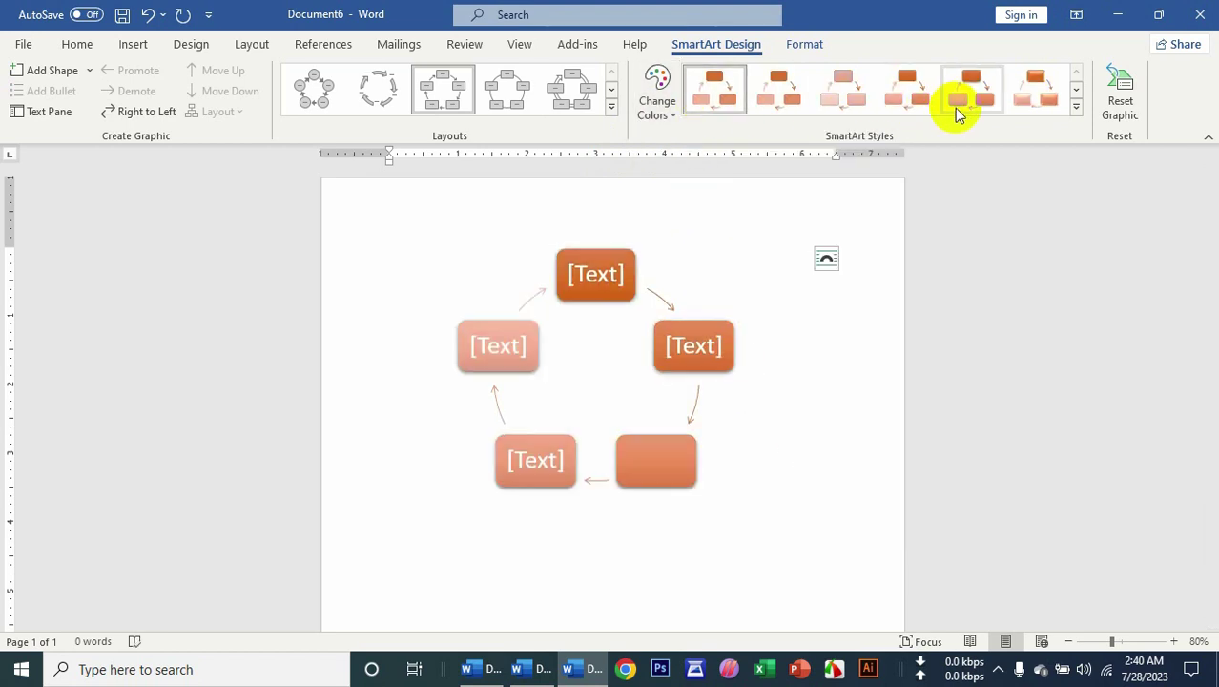
Apply a 3-D SmartArt style to the cycle diagram, then delete the diagram.
left_click(1077, 107)
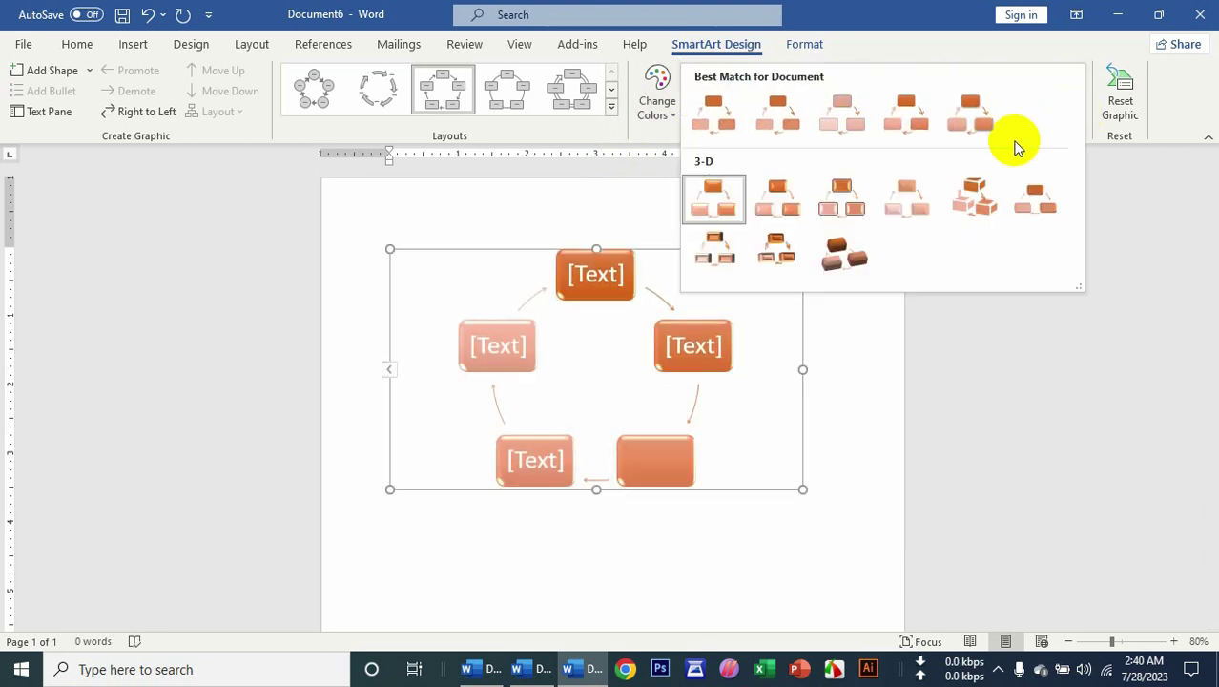
left_click(779, 250)
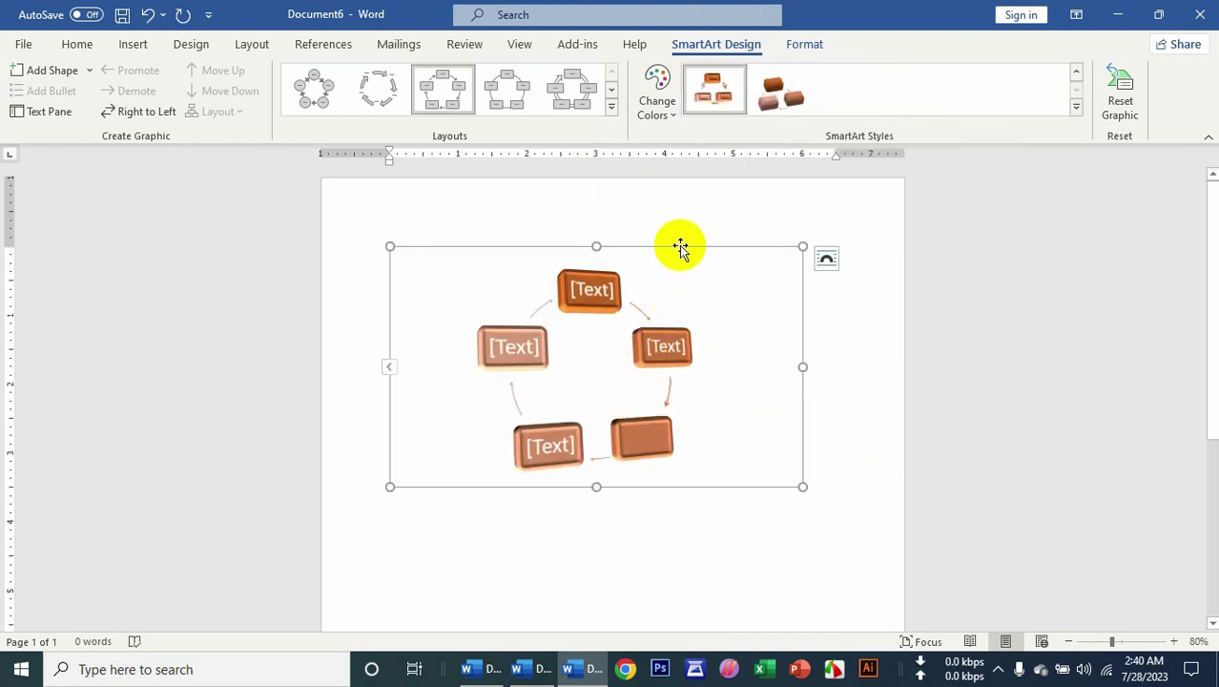
key("Delete")
left_click(144, 45)
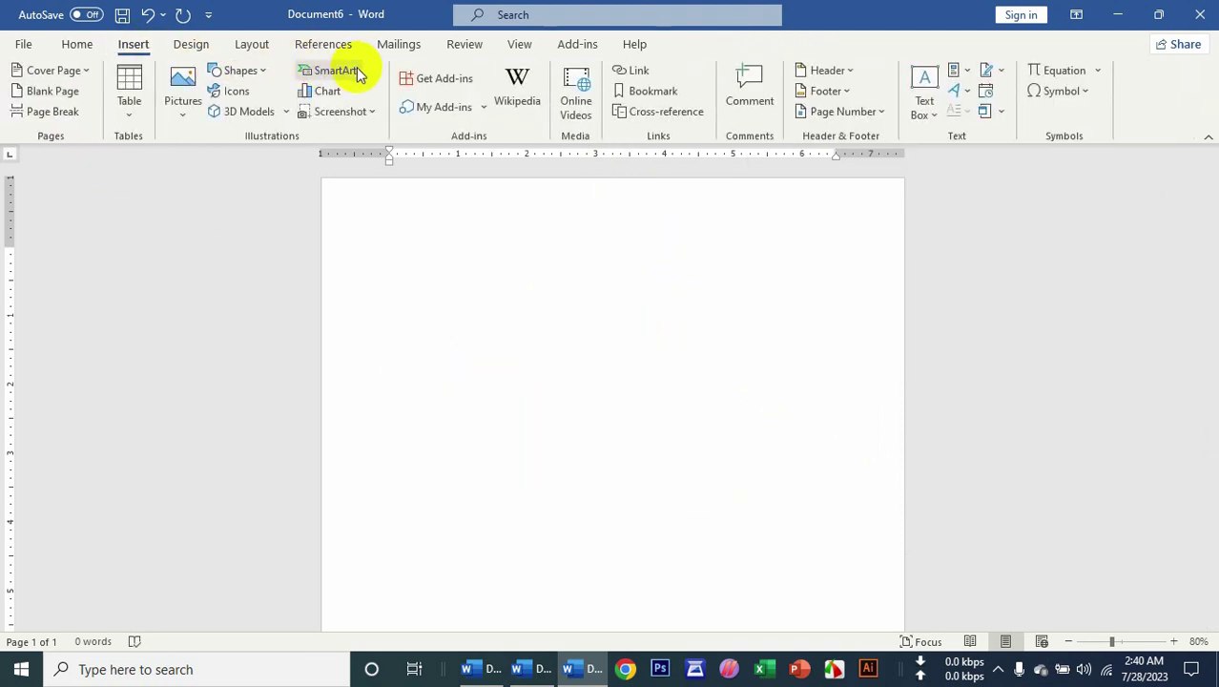
Insert a Picture Organization Chart SmartArt from the Hierarchy layouts.
left_click(336, 71)
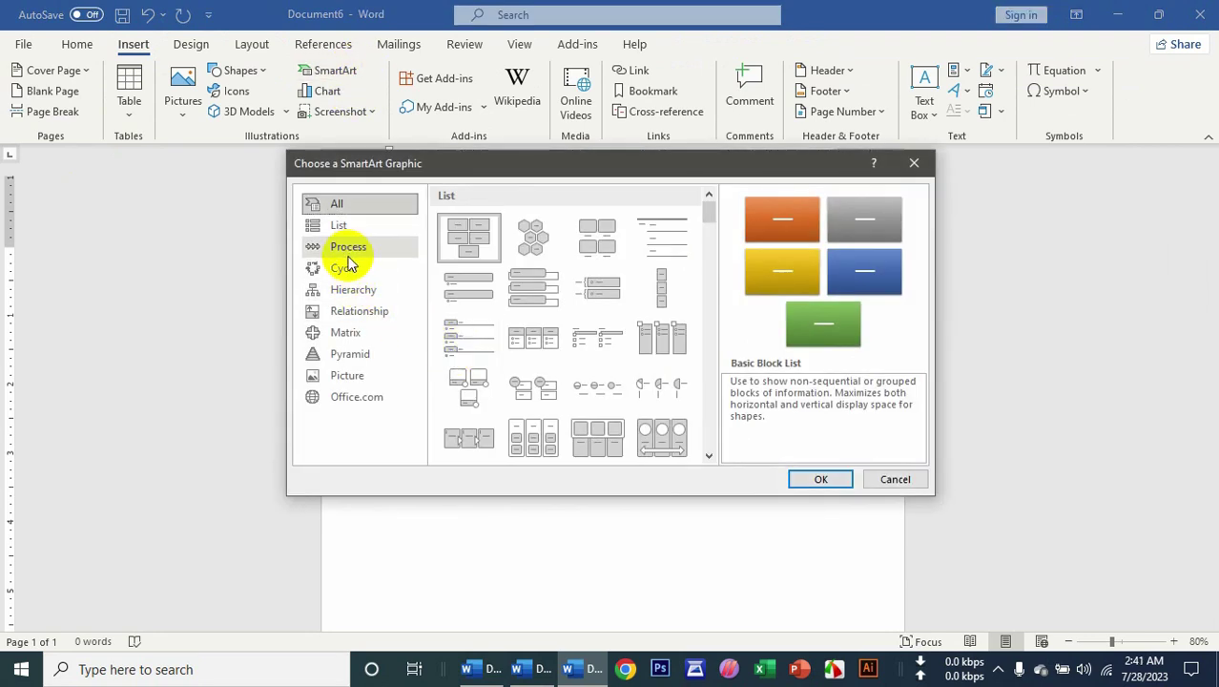
left_click(354, 294)
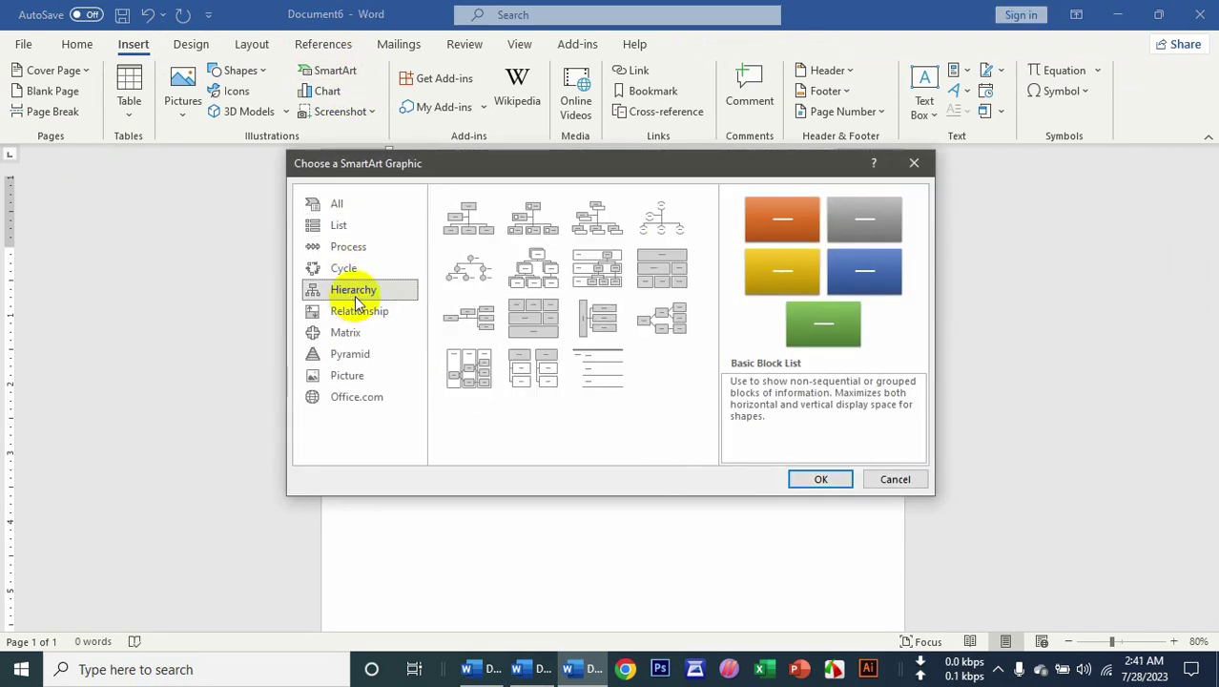
left_click(471, 229)
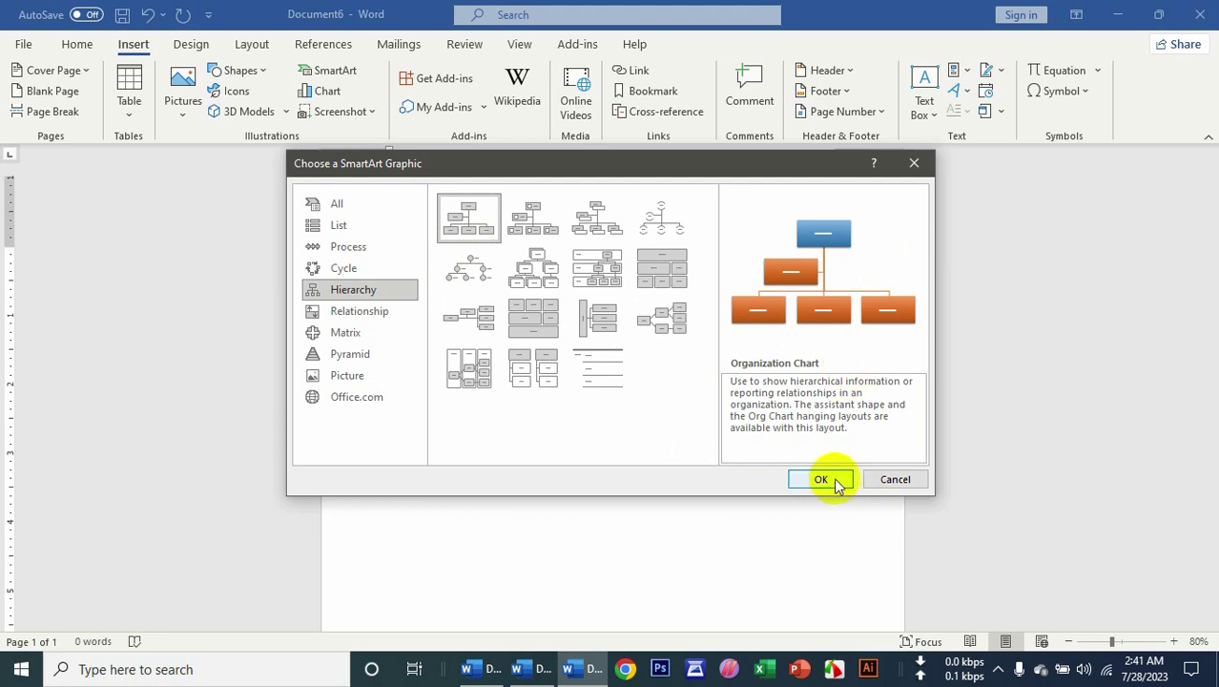
left_click(532, 217)
left_click(801, 479)
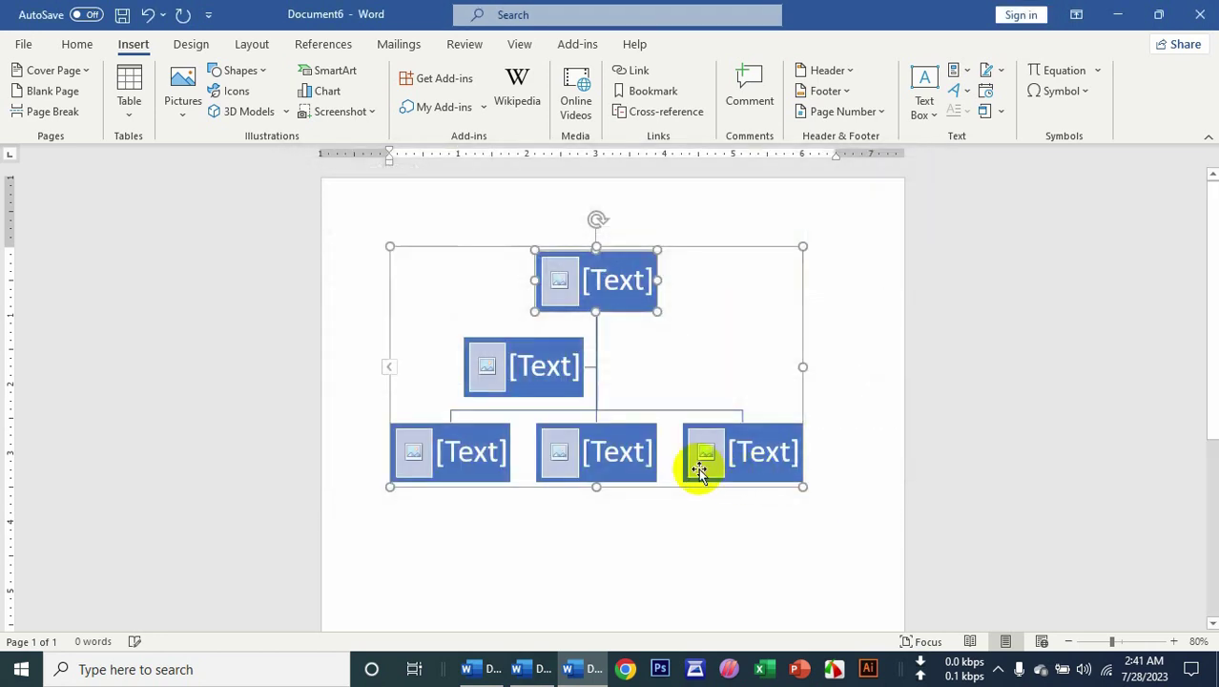
Place a portrait photo from file in the top box, widen it, and apply a Colorful scheme.
left_click(606, 291)
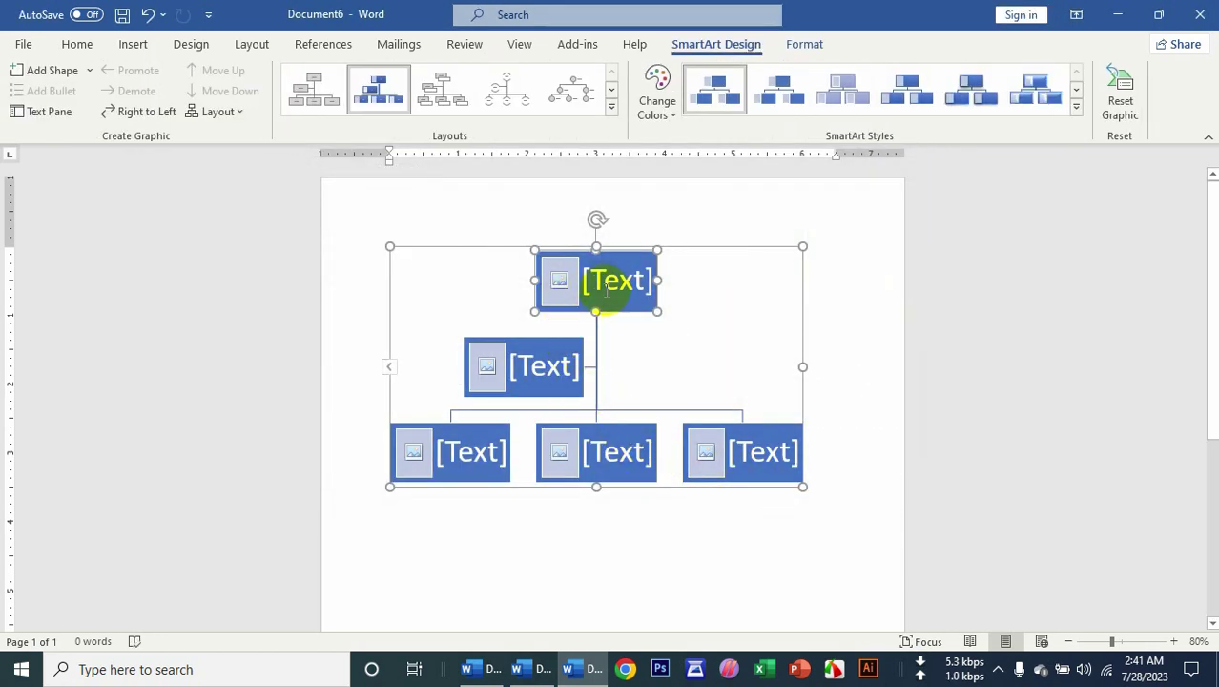
left_click(557, 283)
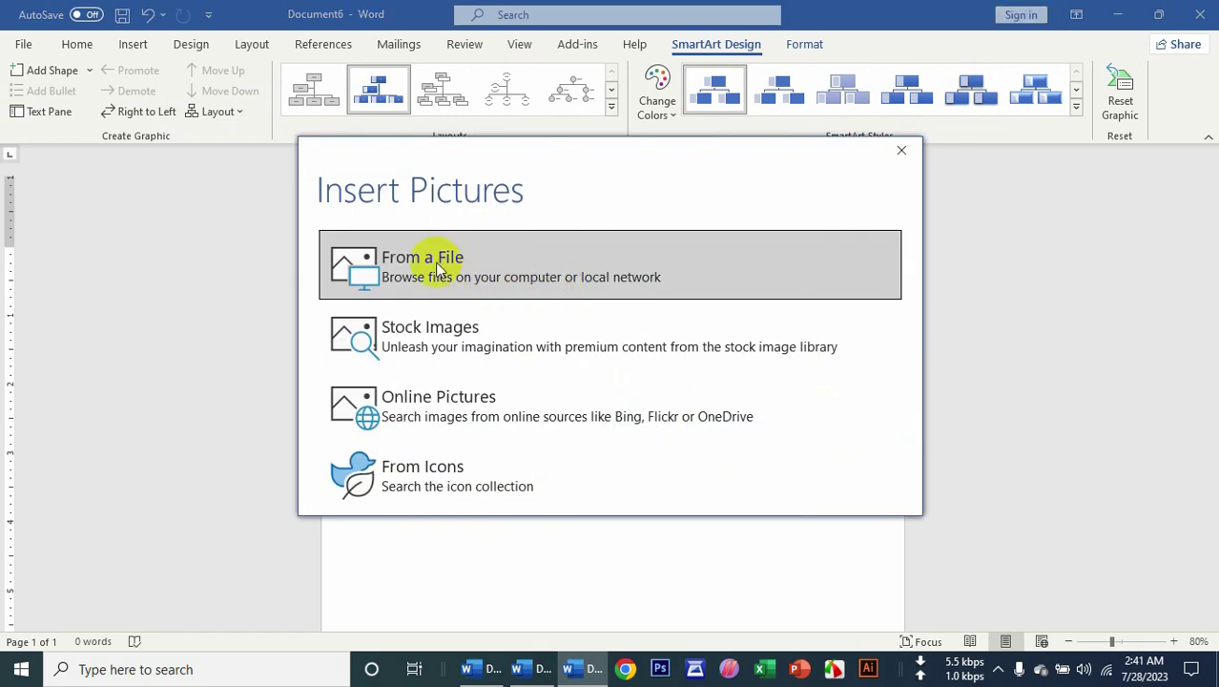
left_click(435, 259)
double_click(539, 170)
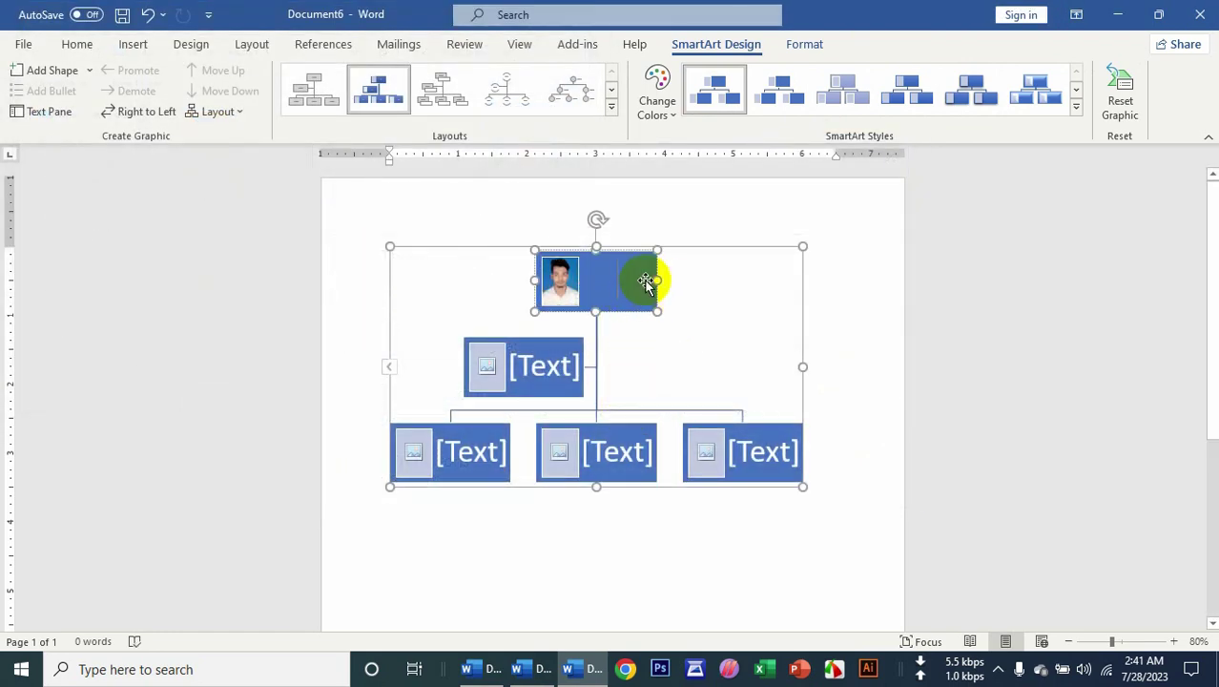
left_click_drag(655, 279, 716, 279)
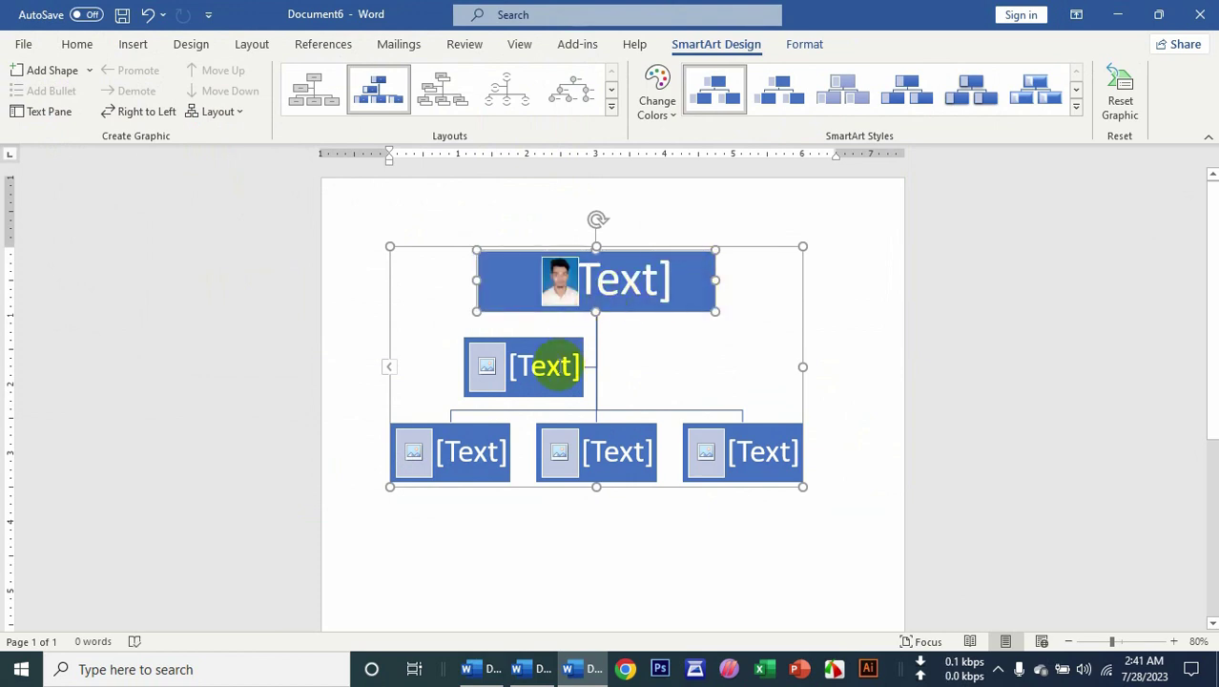
left_click(652, 104)
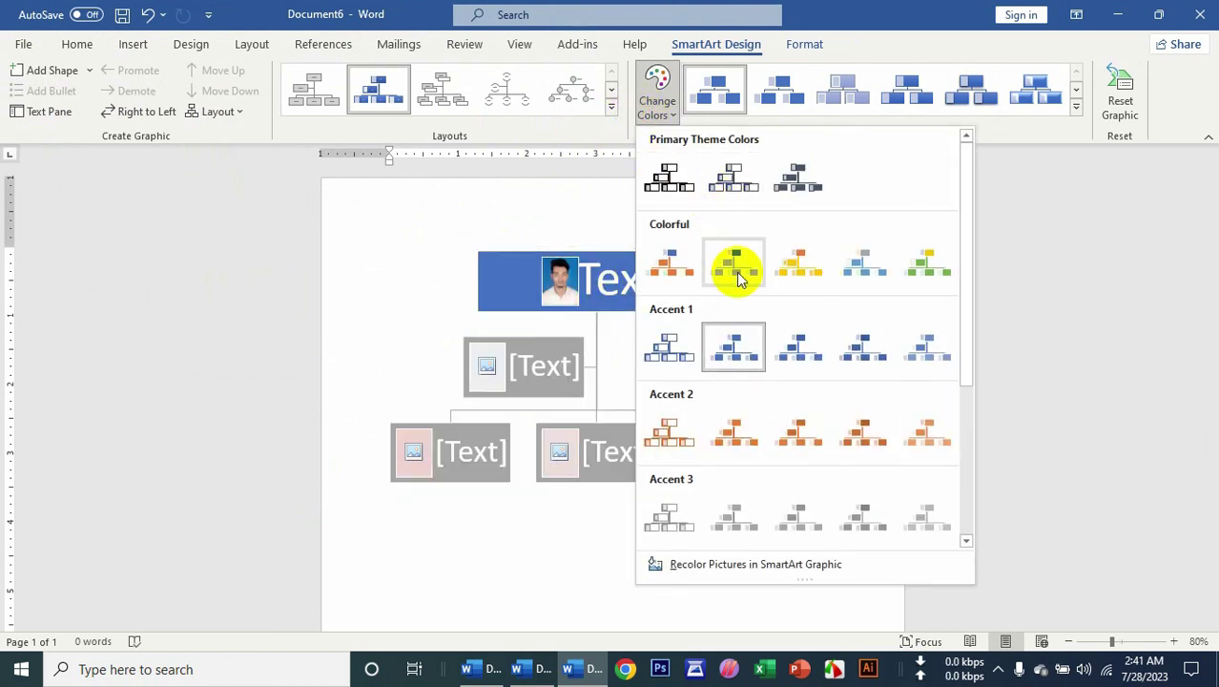
left_click(672, 265)
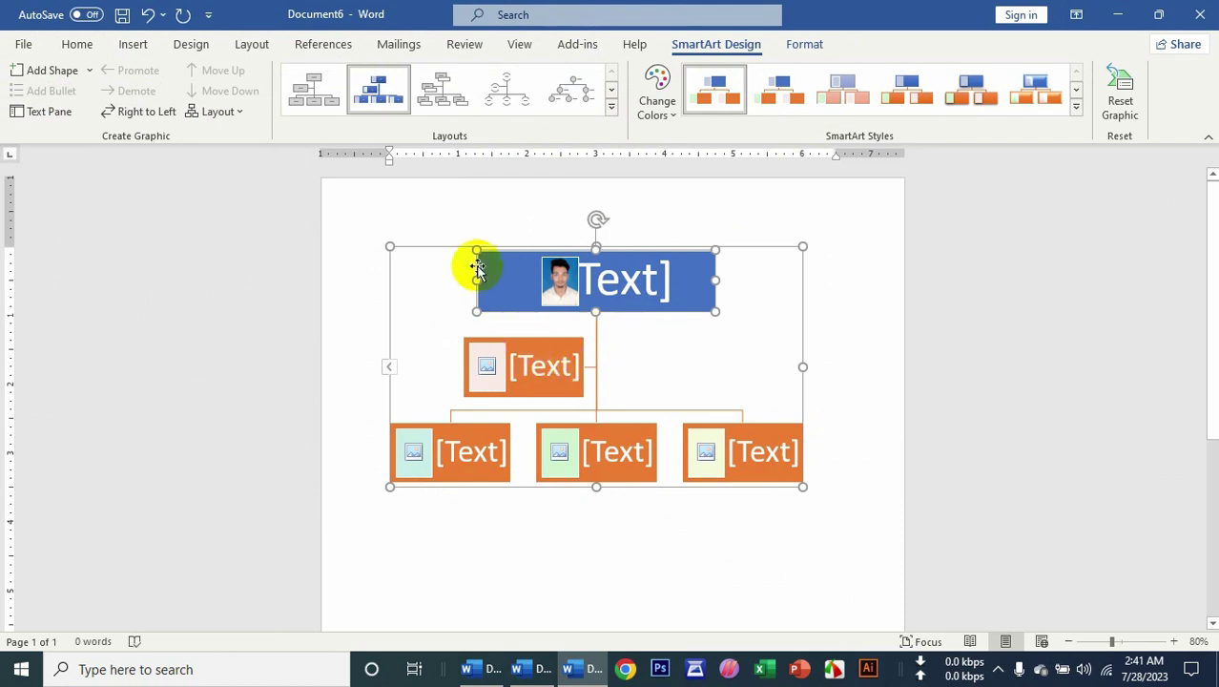
Replace the picture chart with a plain Organization Chart SmartArt.
key("Delete")
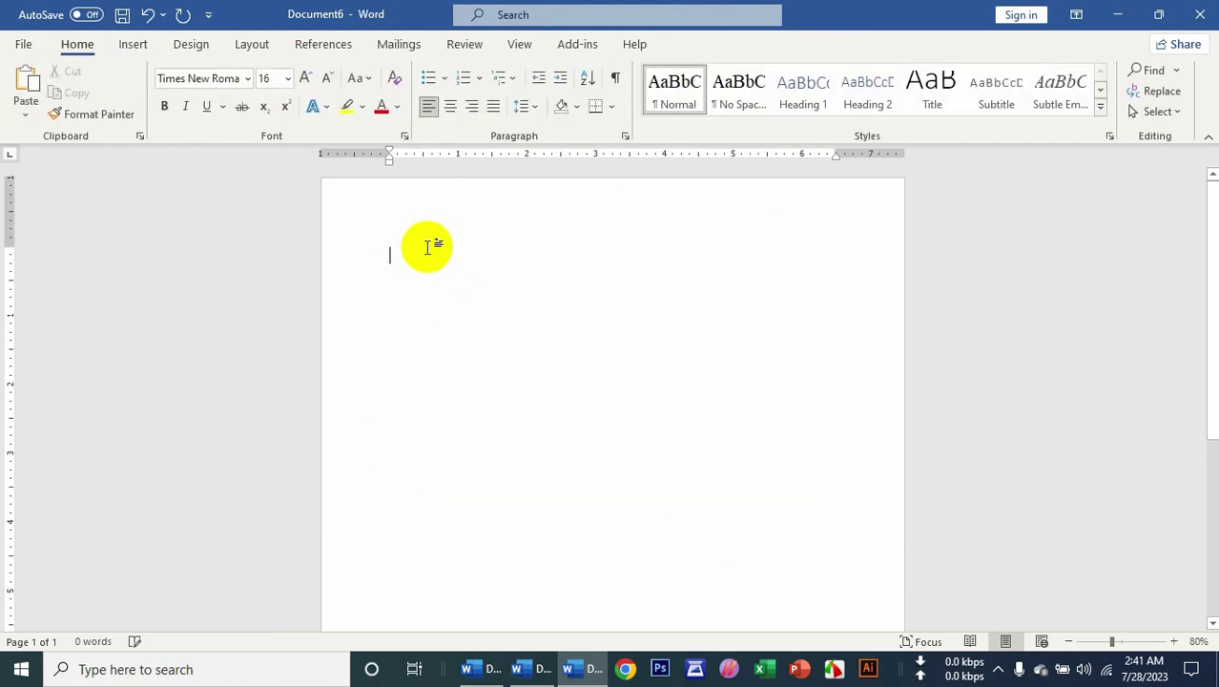
left_click(133, 46)
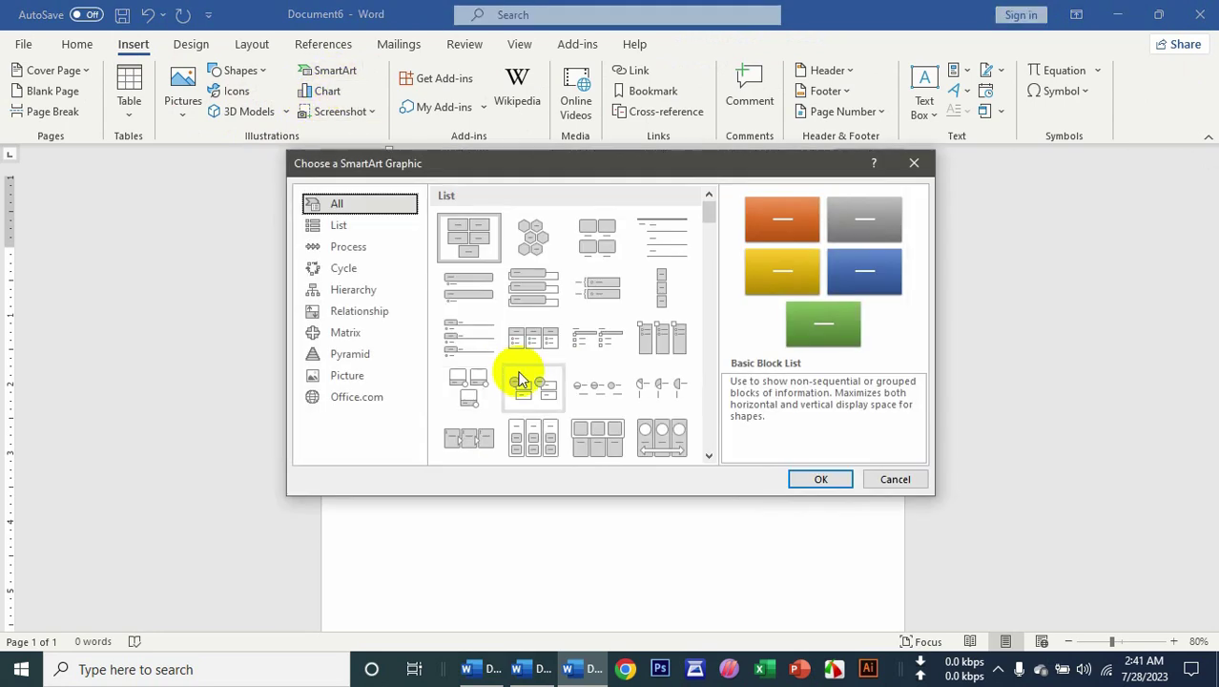
left_click(349, 289)
left_click(468, 227)
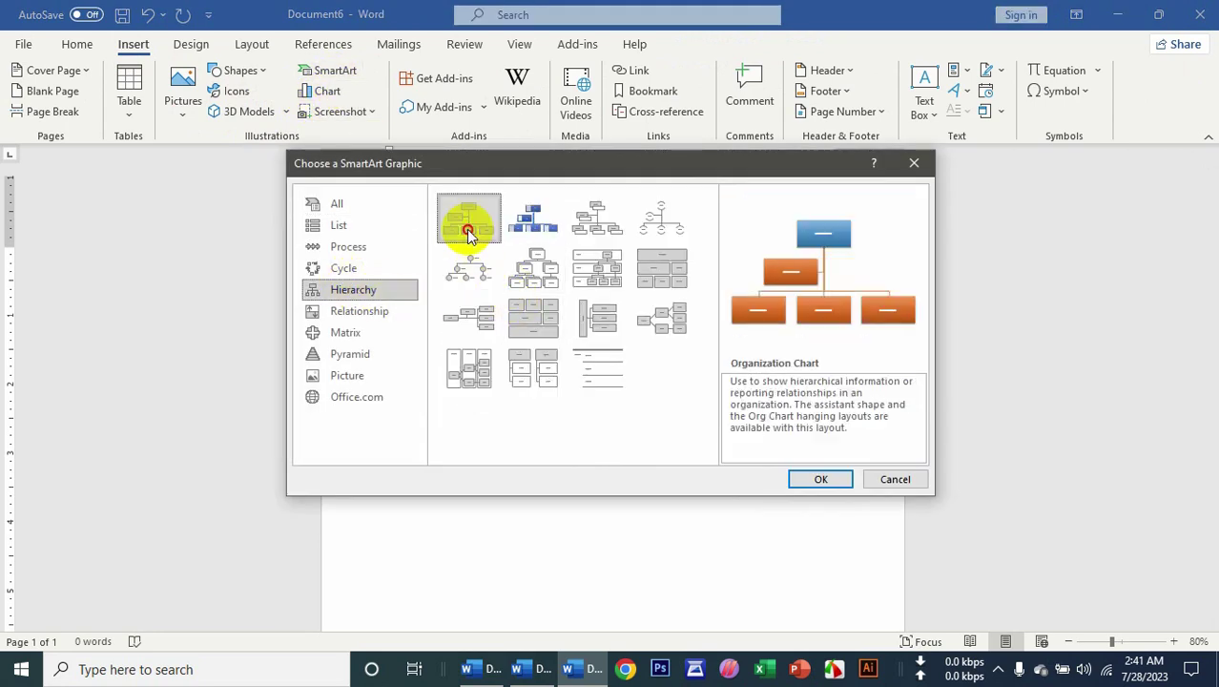
left_click(815, 479)
Set the top box's font to SutonnyMJ.
left_click(580, 281)
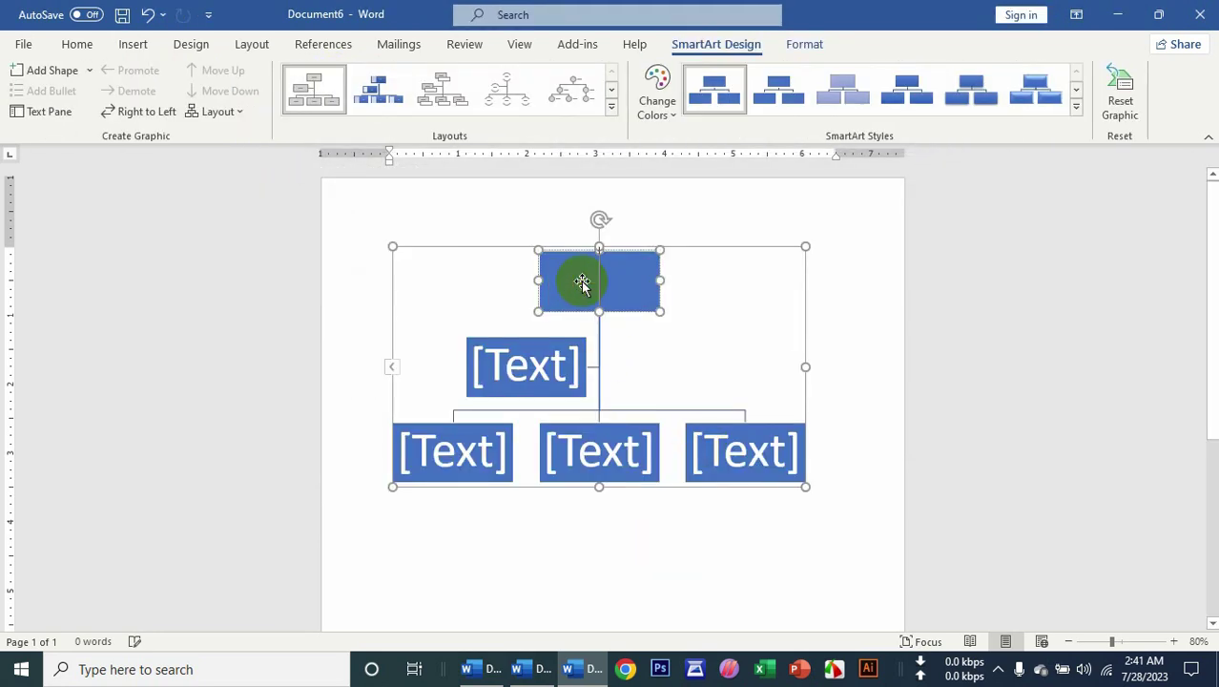
left_click(80, 44)
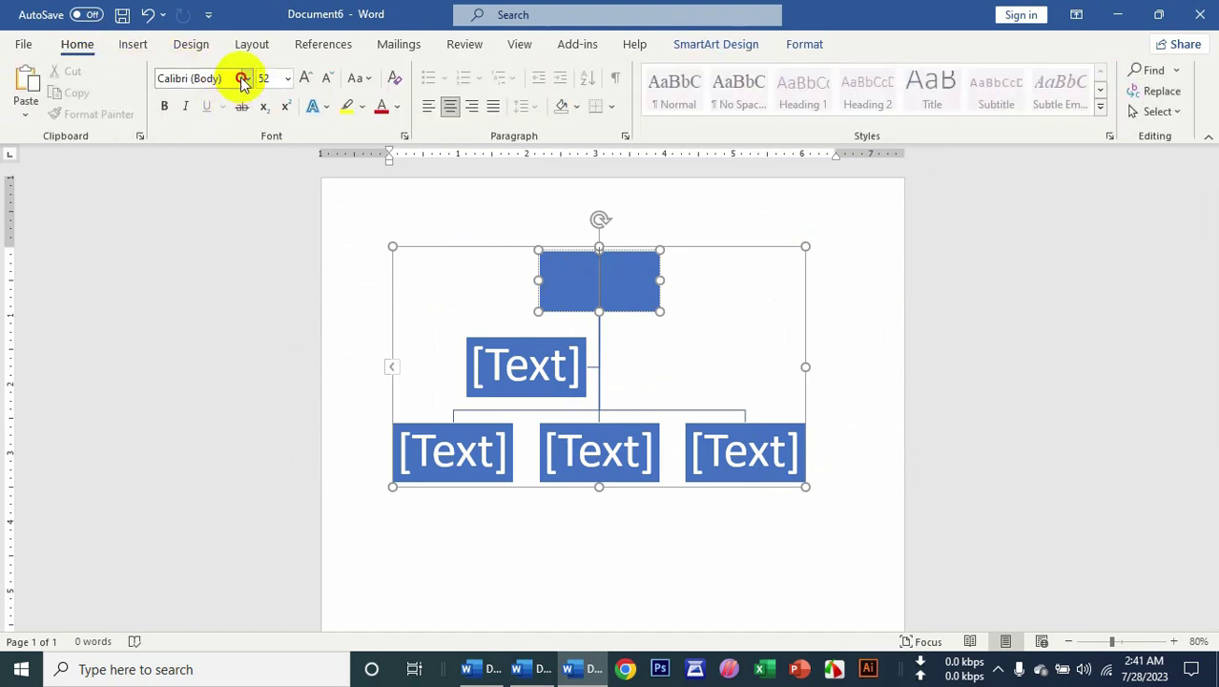
left_click(244, 81)
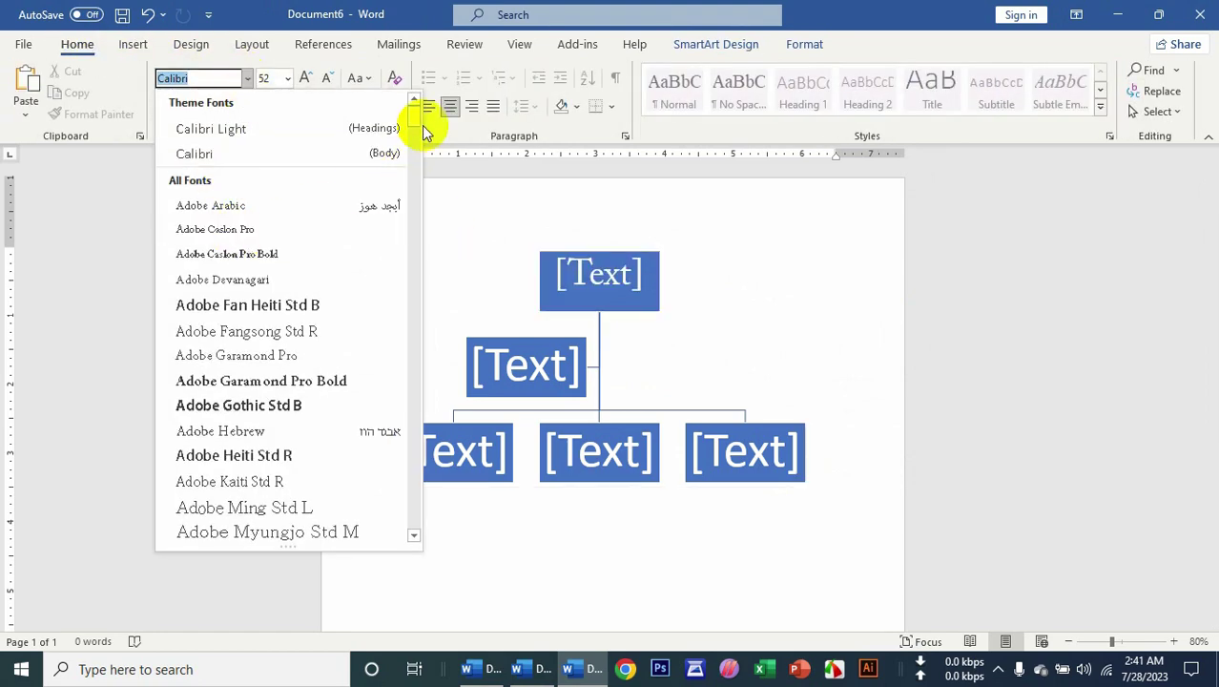
left_click_drag(416, 124, 405, 485)
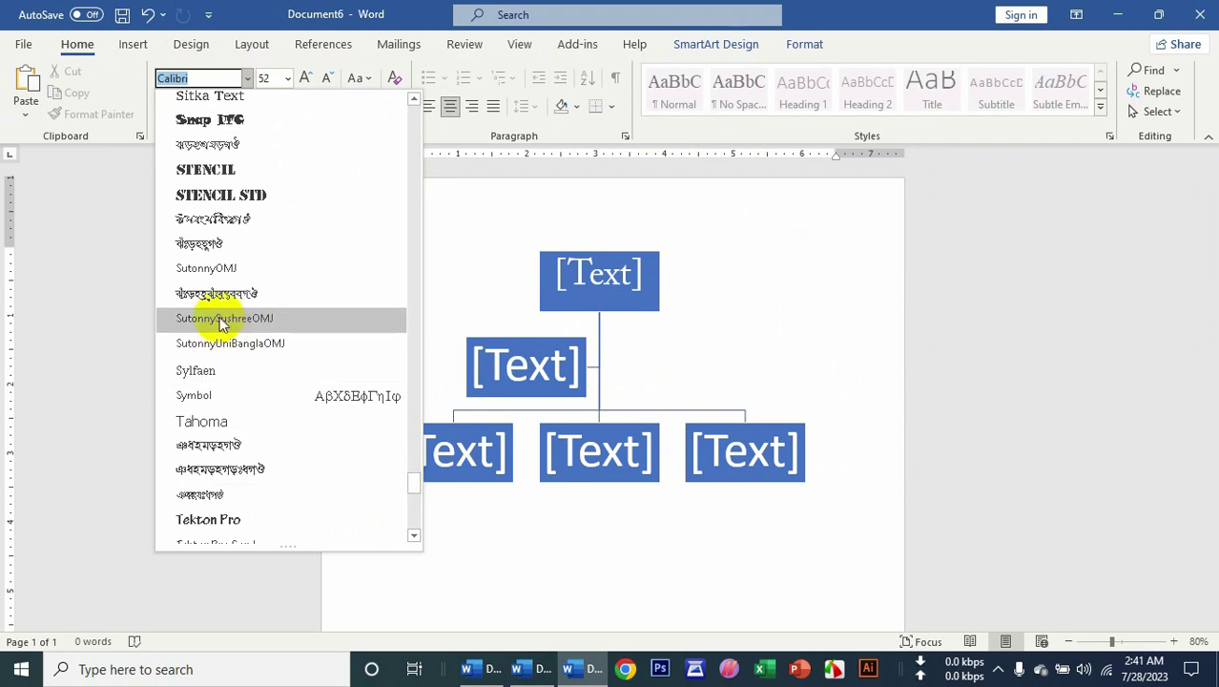
left_click(212, 245)
Type 'জনসংখ্যা বৃদ্ধির প্রধান কারণ সমূহ' in the top box and widen it to fit.
left_click(553, 254)
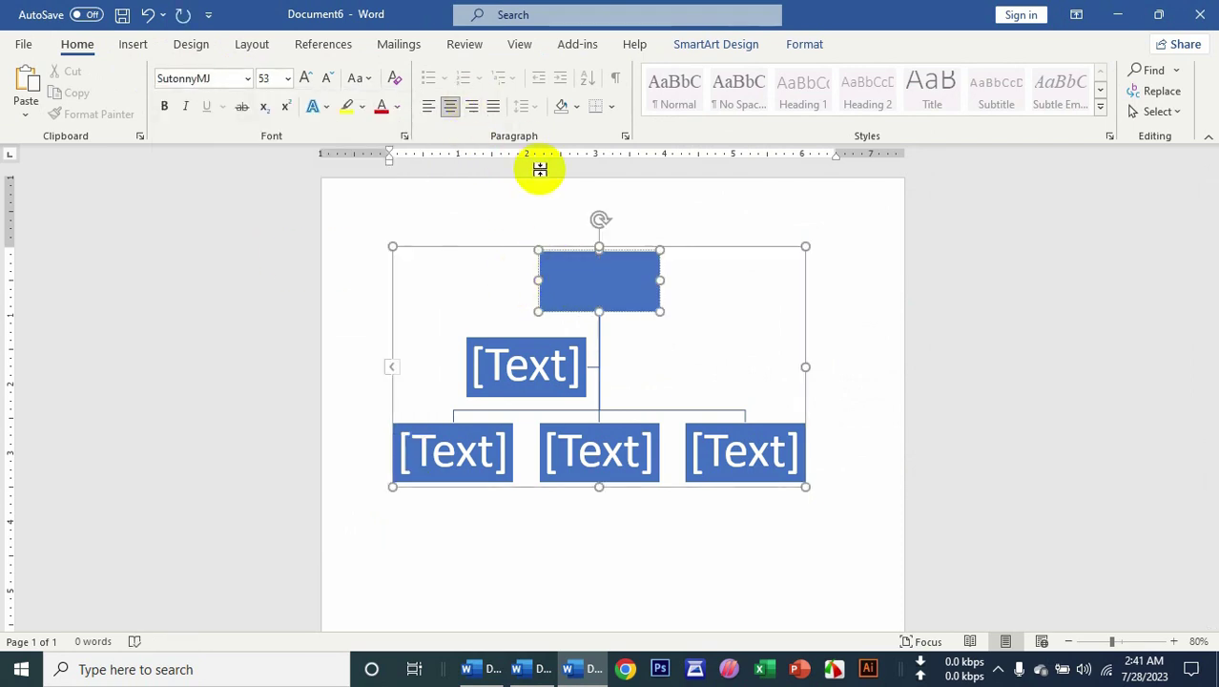
type("জন")
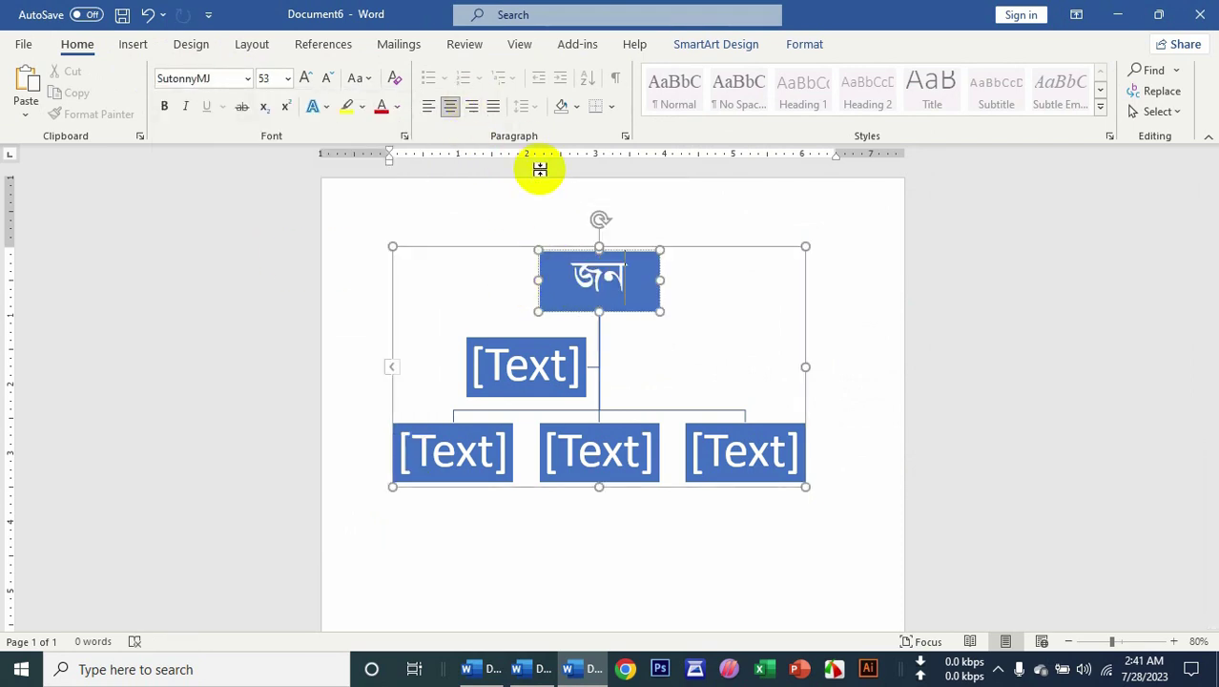
type("সংখ্যা বৃধি")
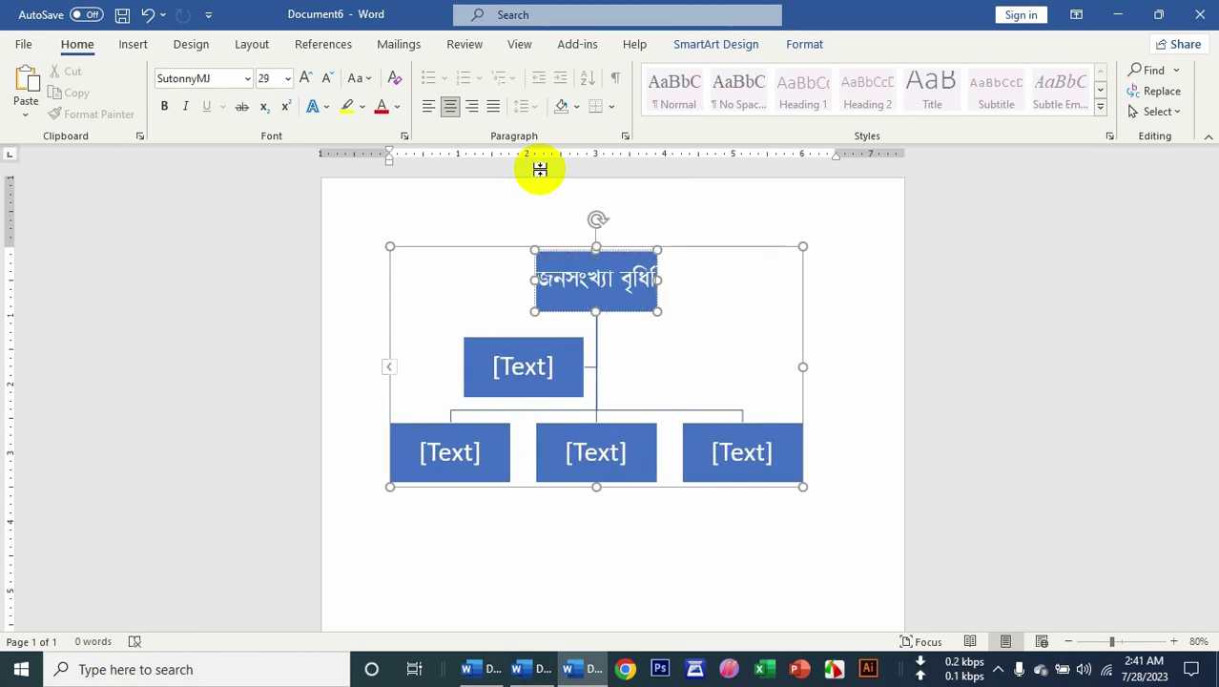
key("BackSpace")
key("BackSpace")
type("দ্ধি")
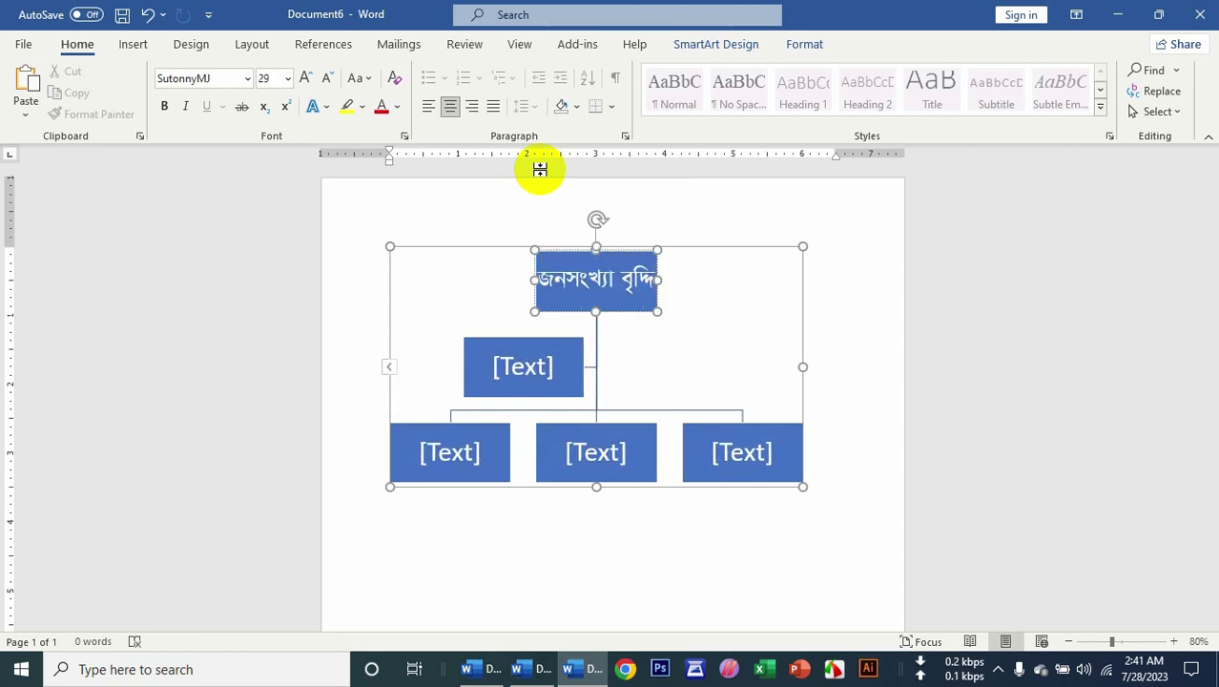
key("BackSpace")
key("BackSpace")
key("BackSpace")
type("দ্ধির প্")
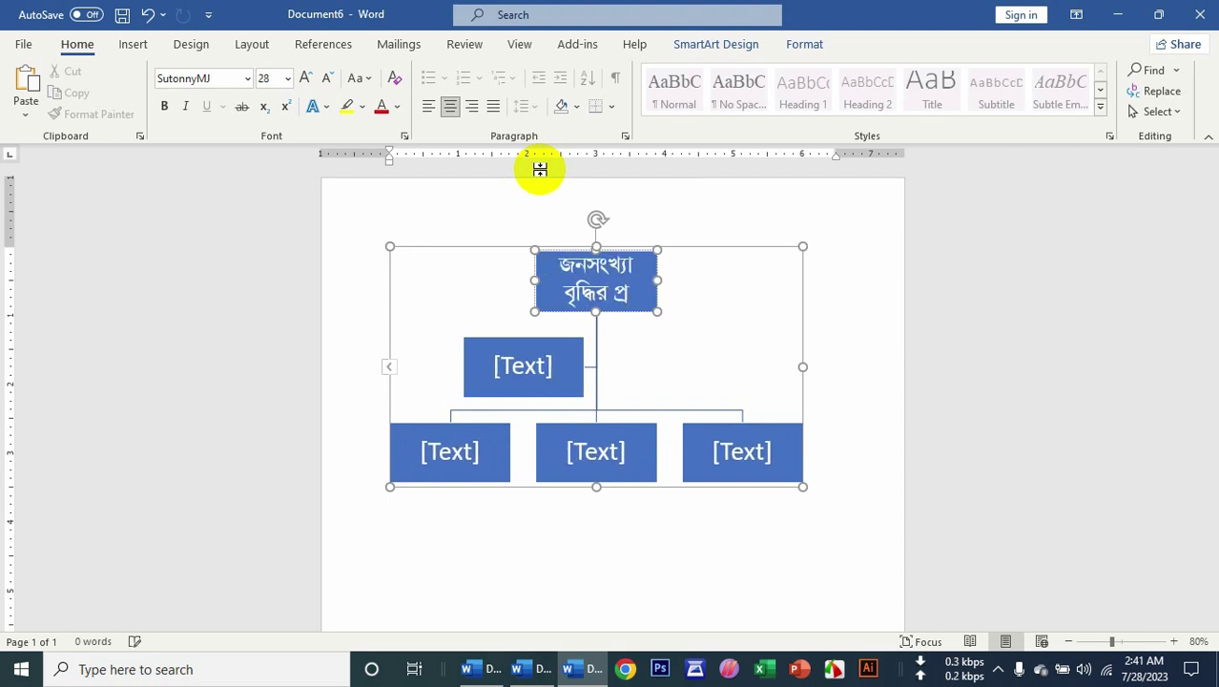
type("রণ স")
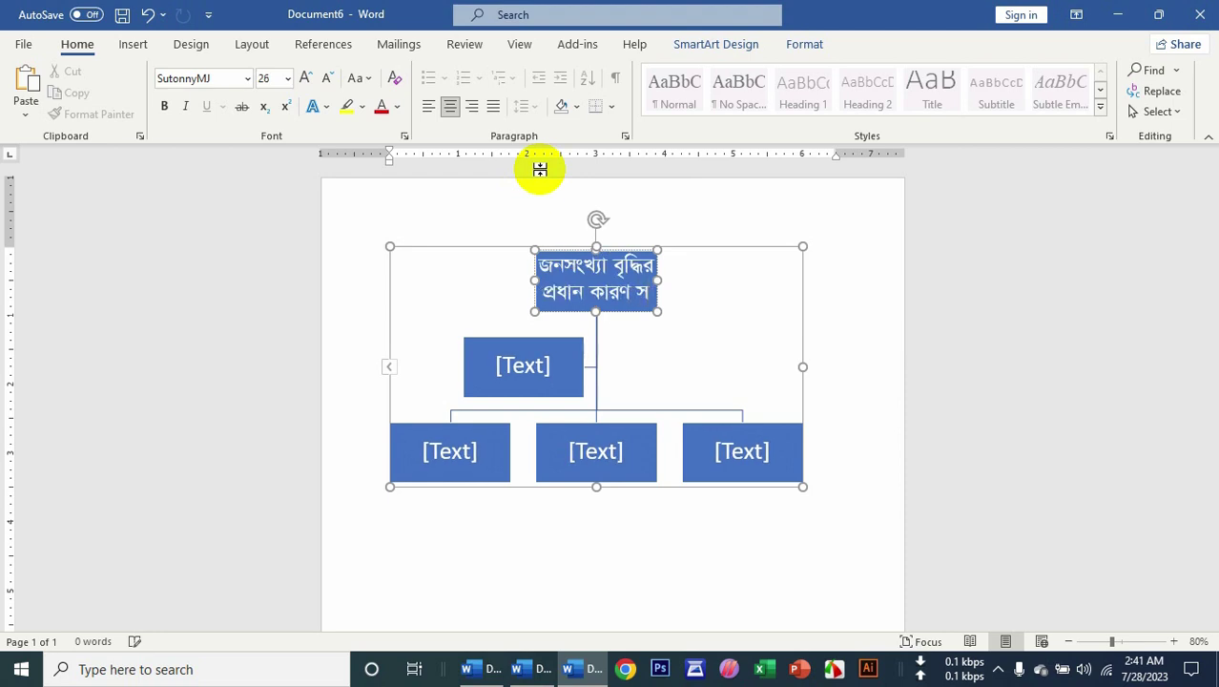
type("মূহ")
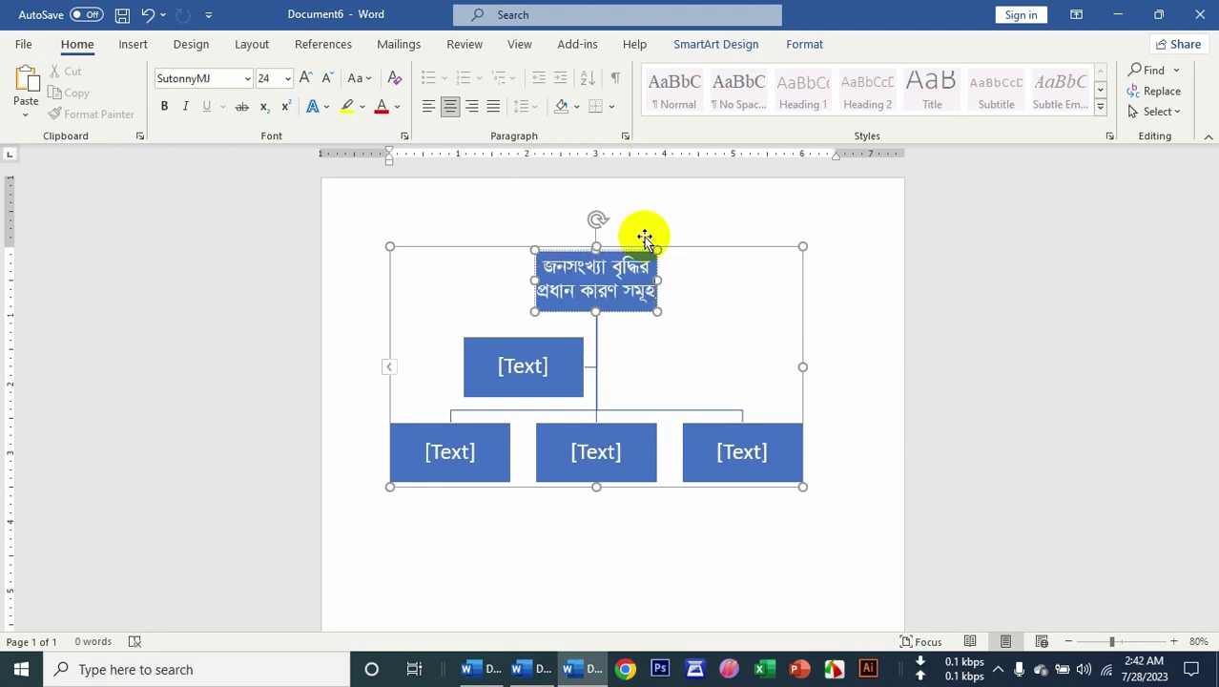
left_click_drag(663, 278, 720, 277)
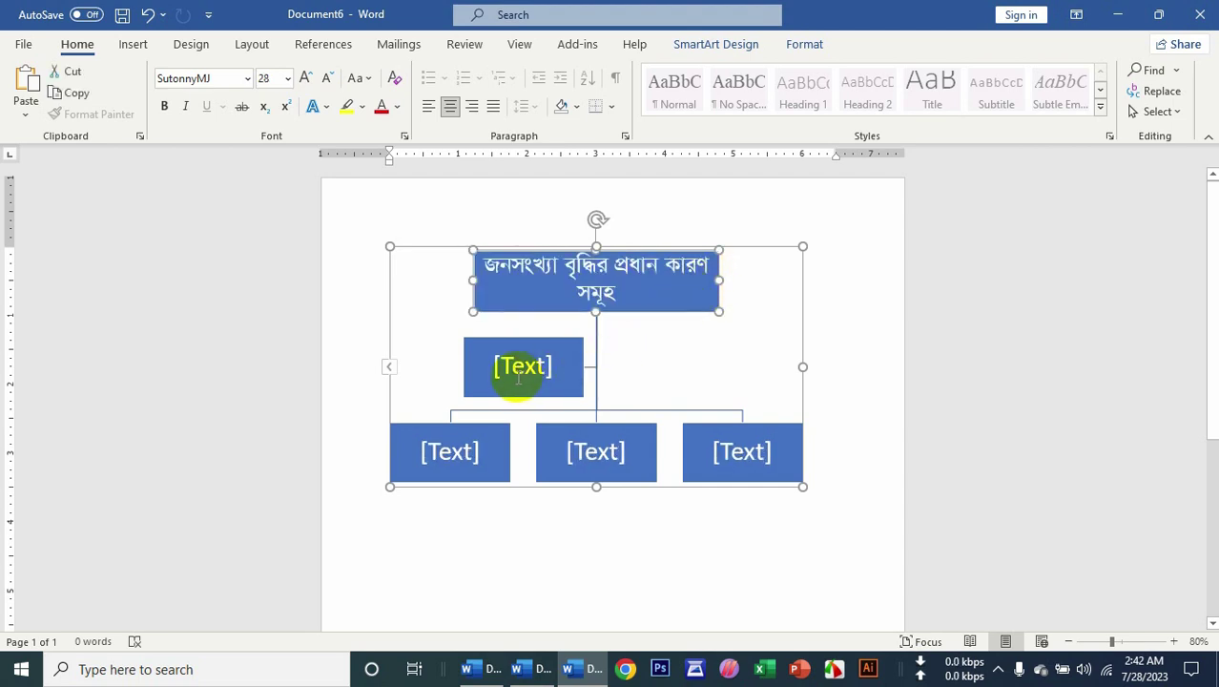
Remove the lone assistant box beneath the title.
type("ঃ")
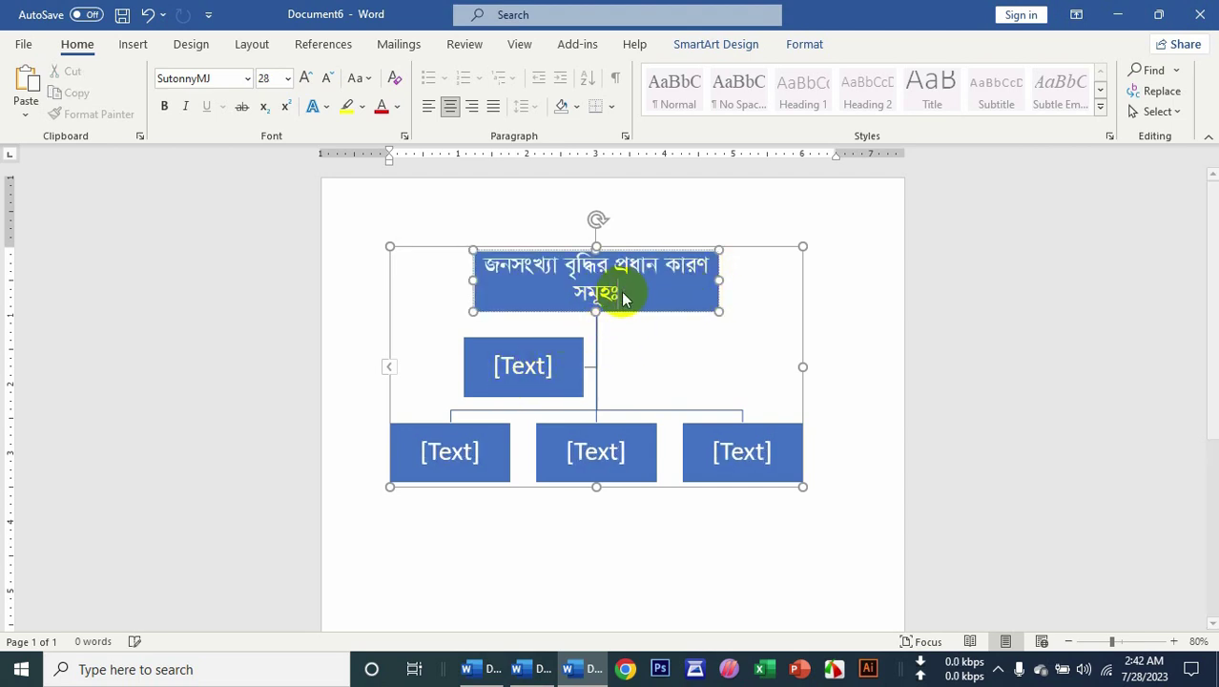
left_click(533, 367)
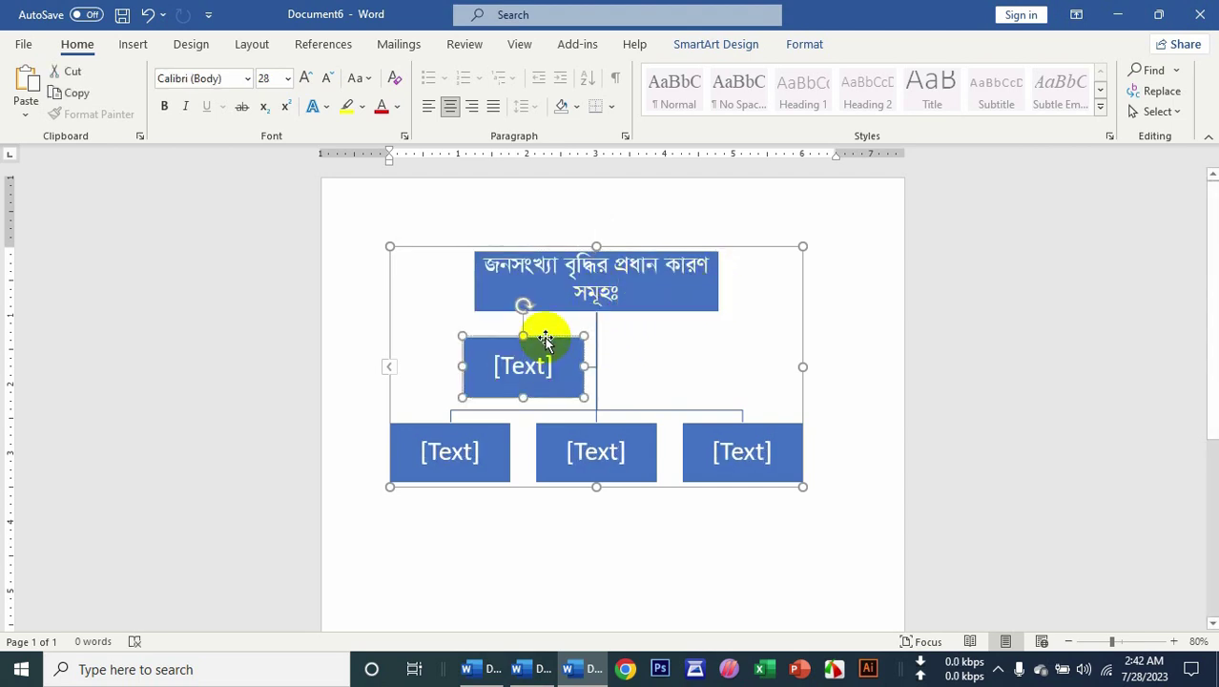
key("ctrl+z")
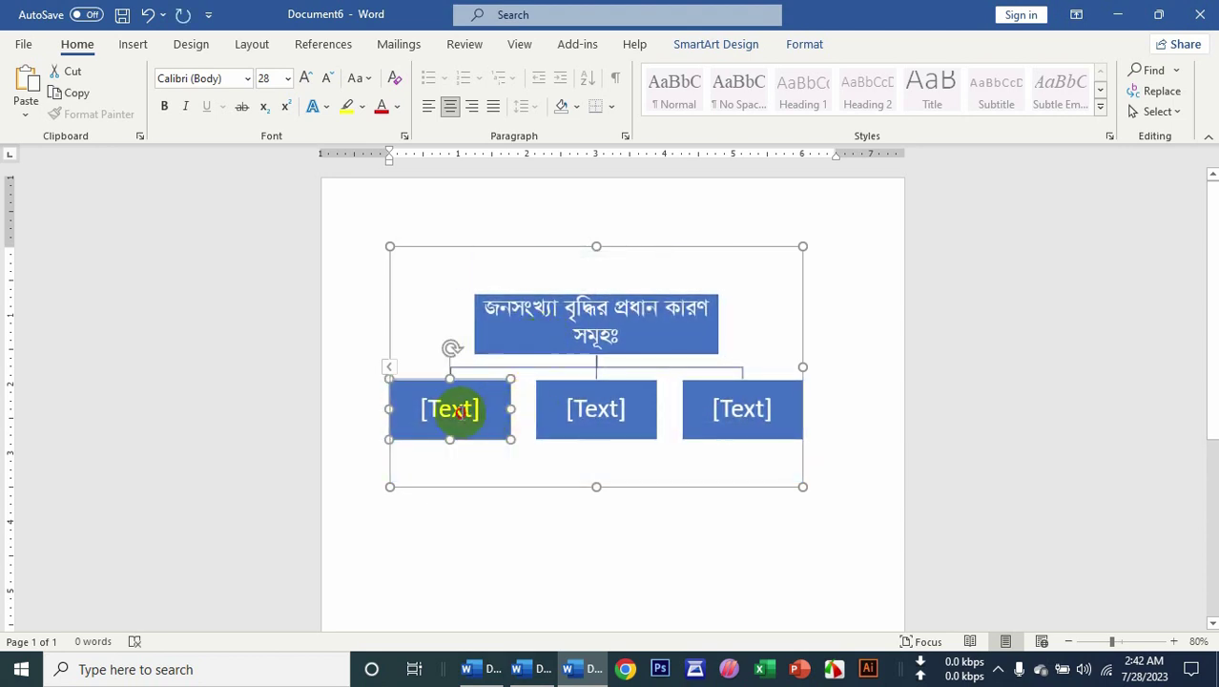
type("en")
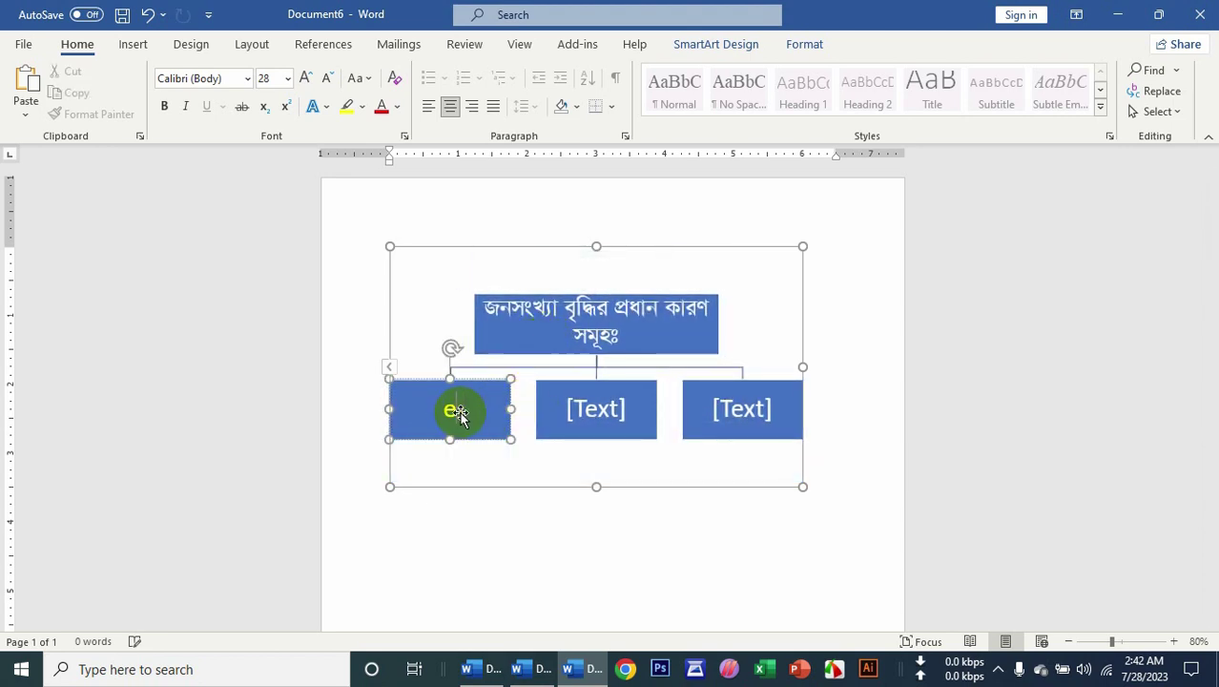
Copy part of the title text and paste it twice as two new bottom-row boxes.
left_click_drag(620, 338, 556, 307)
key("ctrl+c")
left_click(470, 403)
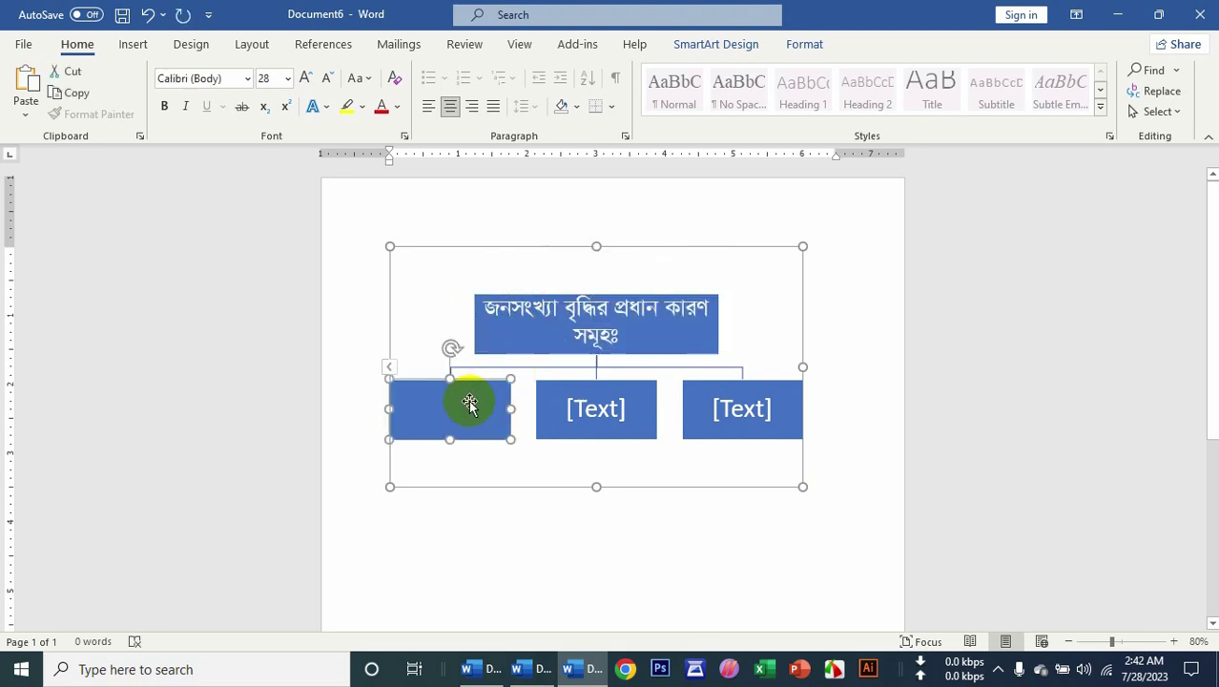
key("ctrl+v")
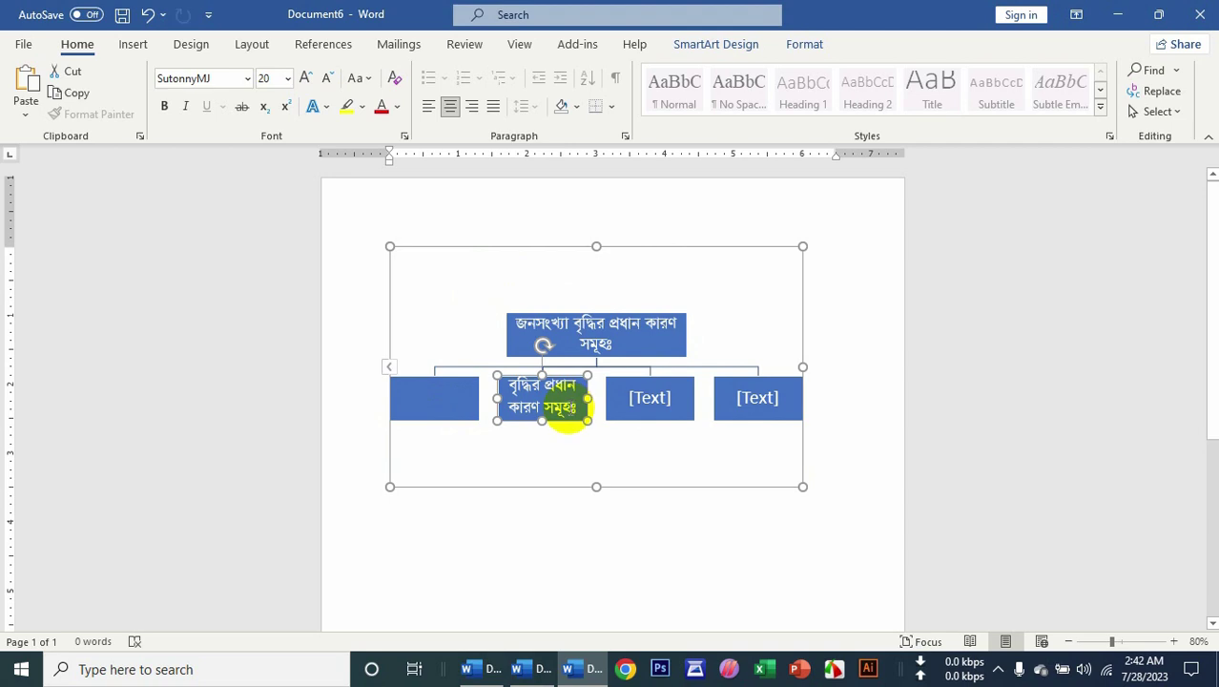
key("ctrl+v")
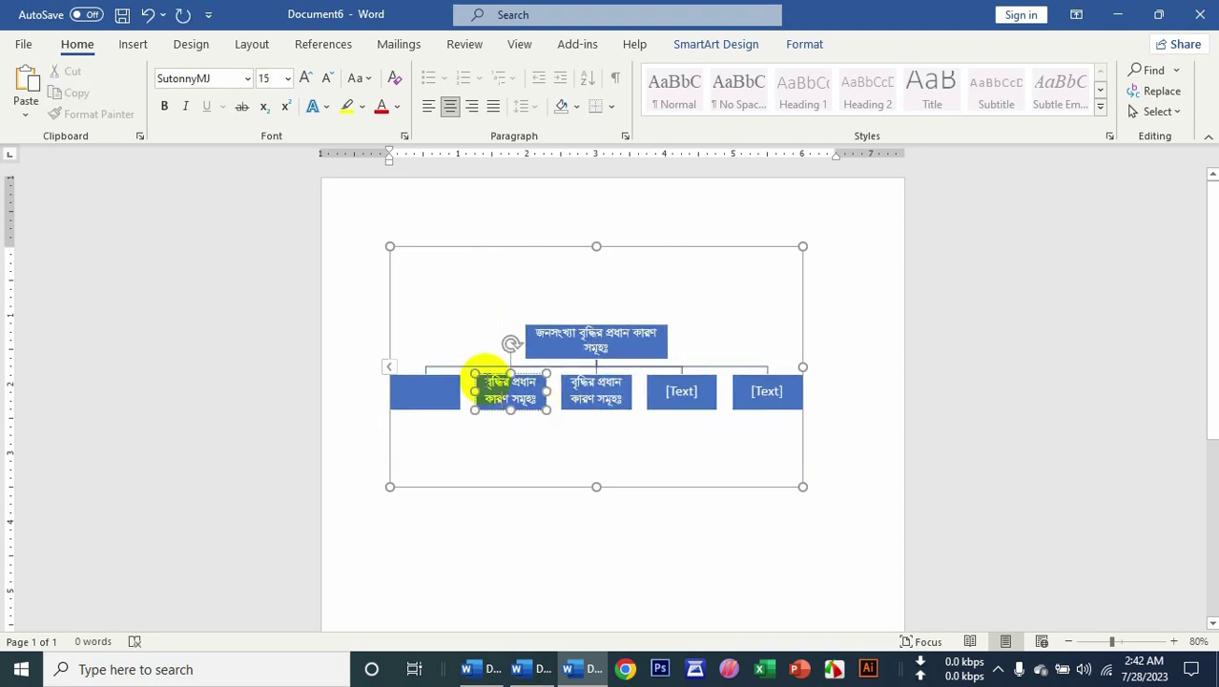
Retype the second and third boxes as 'বহু বিবাহ' and 'বাল্য বিবাহ', and edit the fourth box.
scroll(481, 382, "up", 2)
scroll(480, 382, "up", 4)
left_click(486, 418)
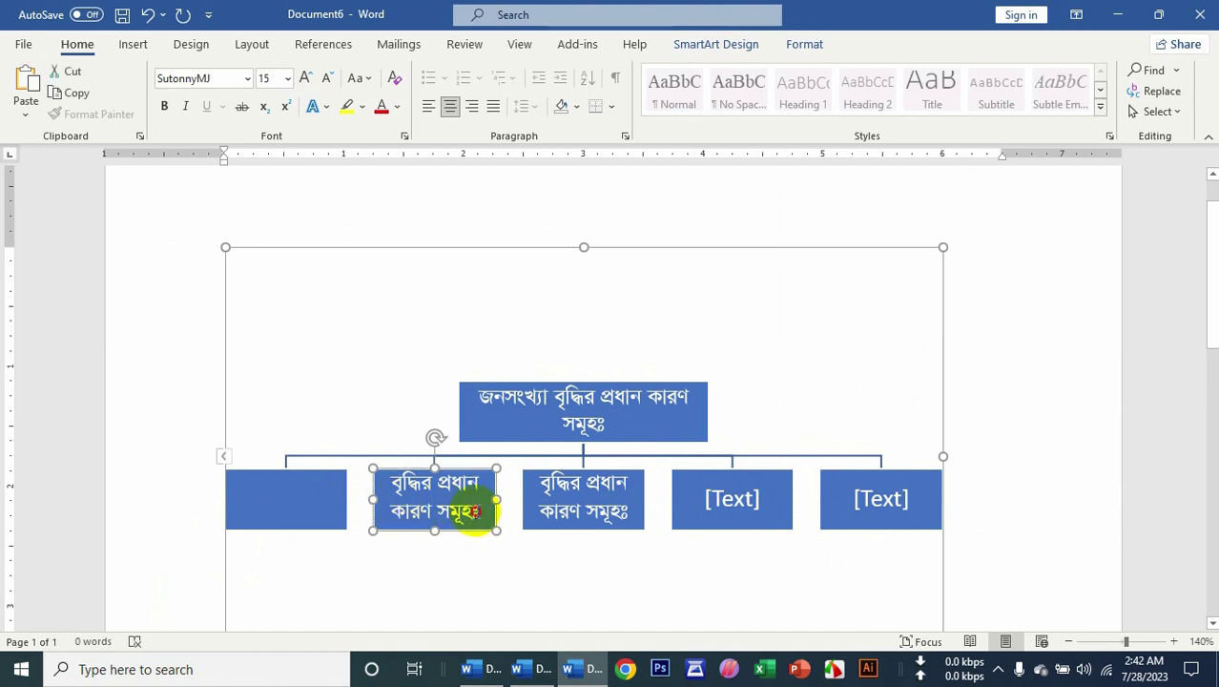
left_click_drag(474, 512, 367, 468)
type("বহু বিবাহ")
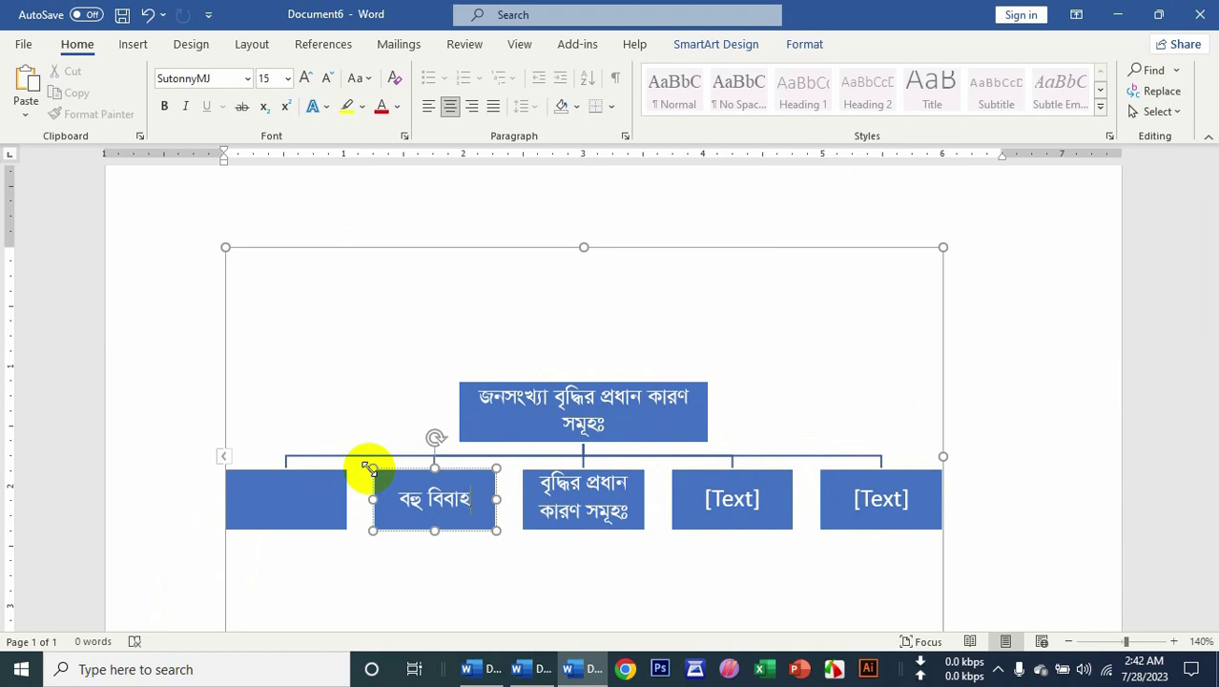
left_click_drag(631, 514, 506, 468)
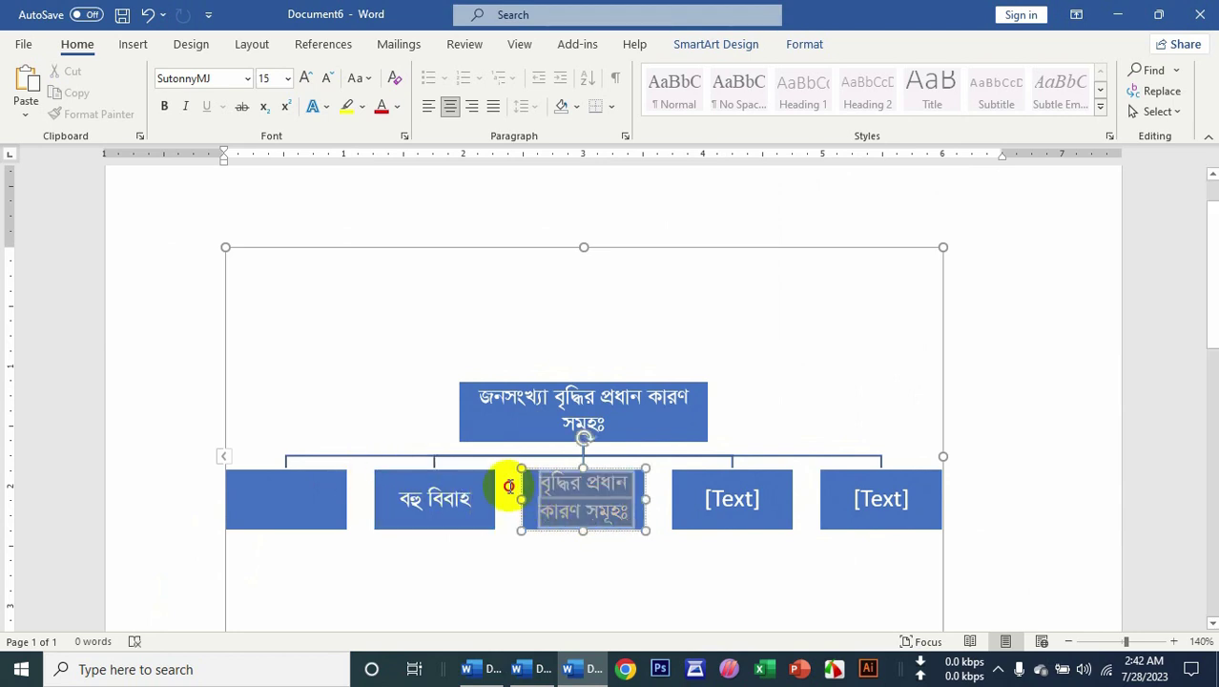
type("বাল্য বিবাহ")
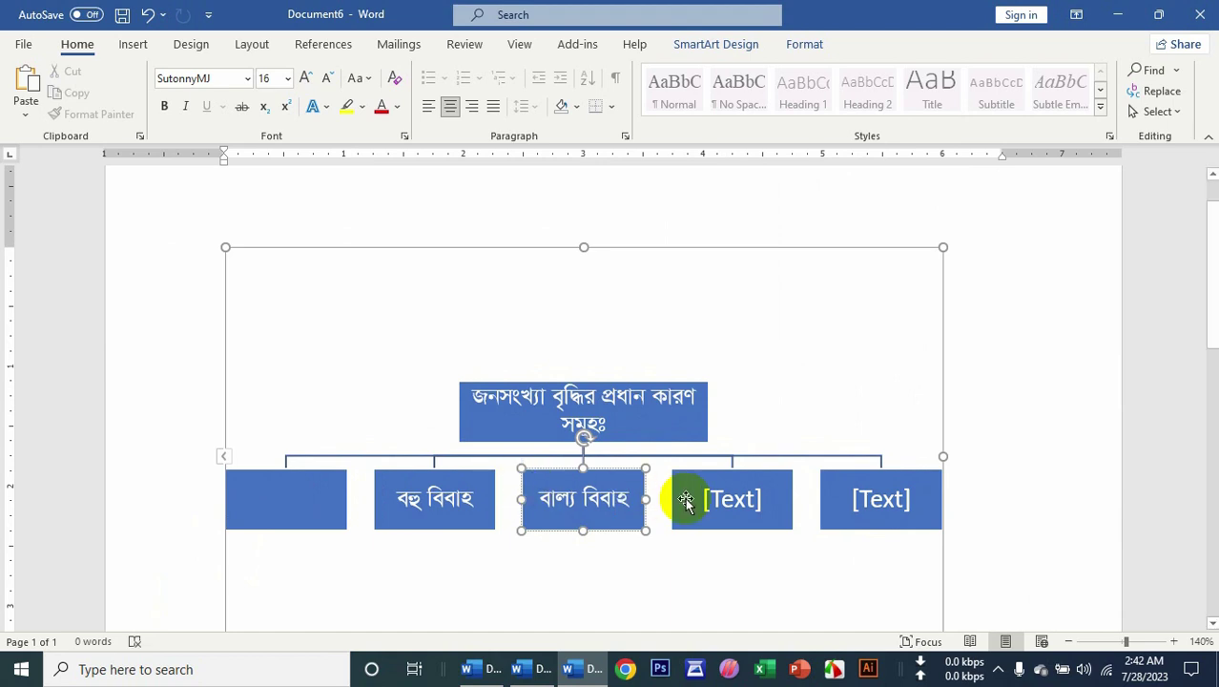
left_click(745, 501)
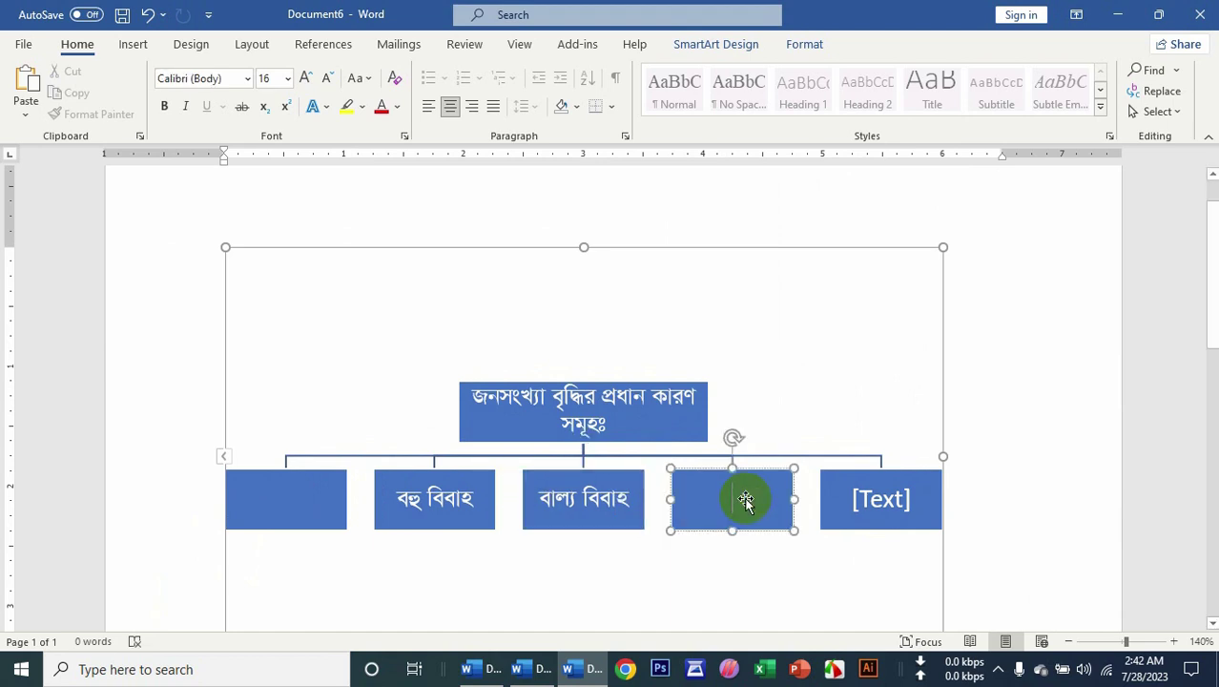
type("Kz")
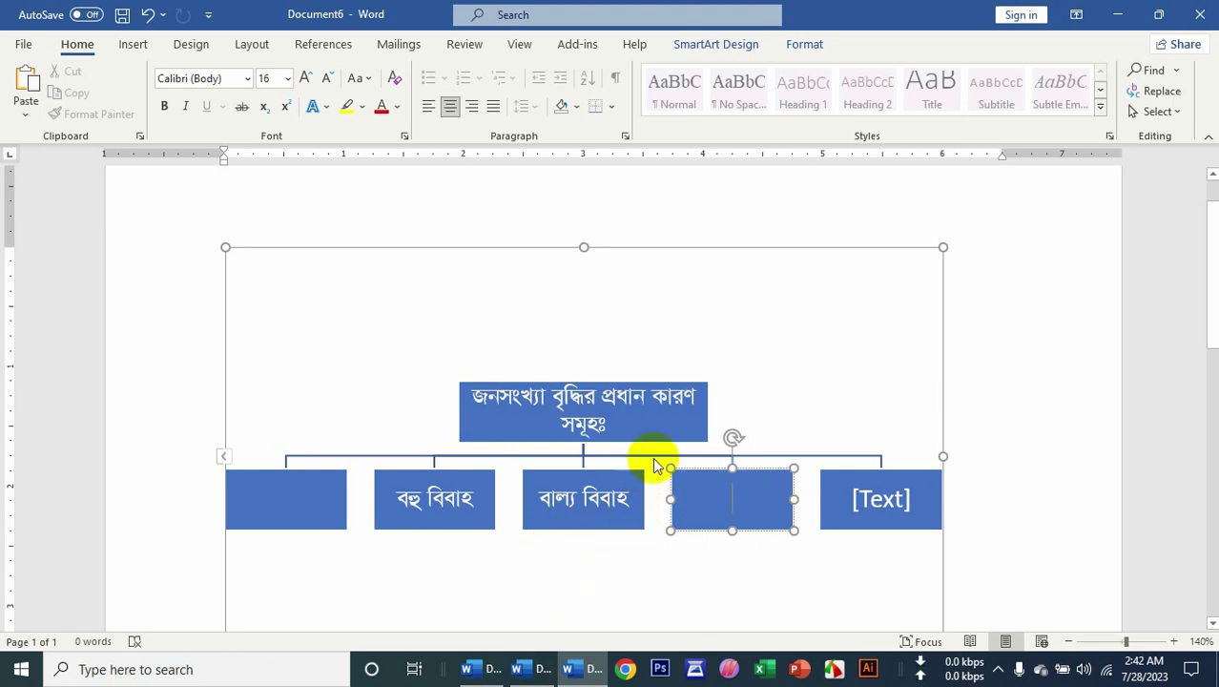
Select the whole diagram and bring up its Change Colors choices.
left_click(678, 246)
left_click(799, 48)
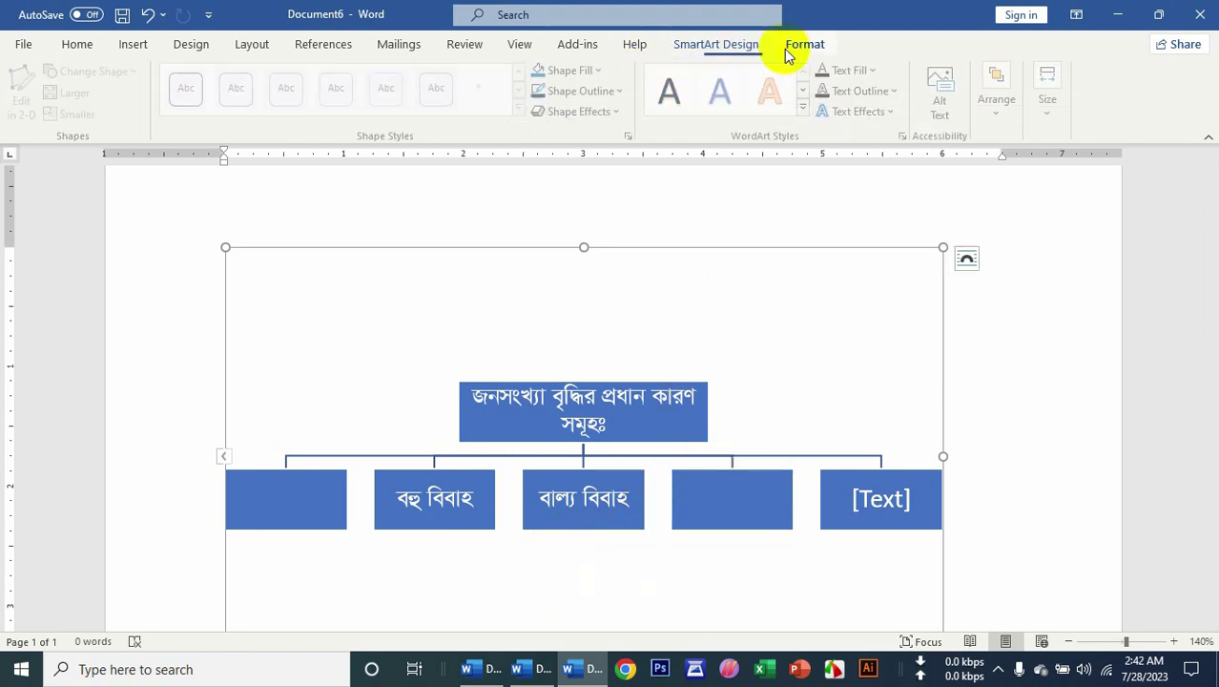
left_click(723, 46)
left_click(657, 103)
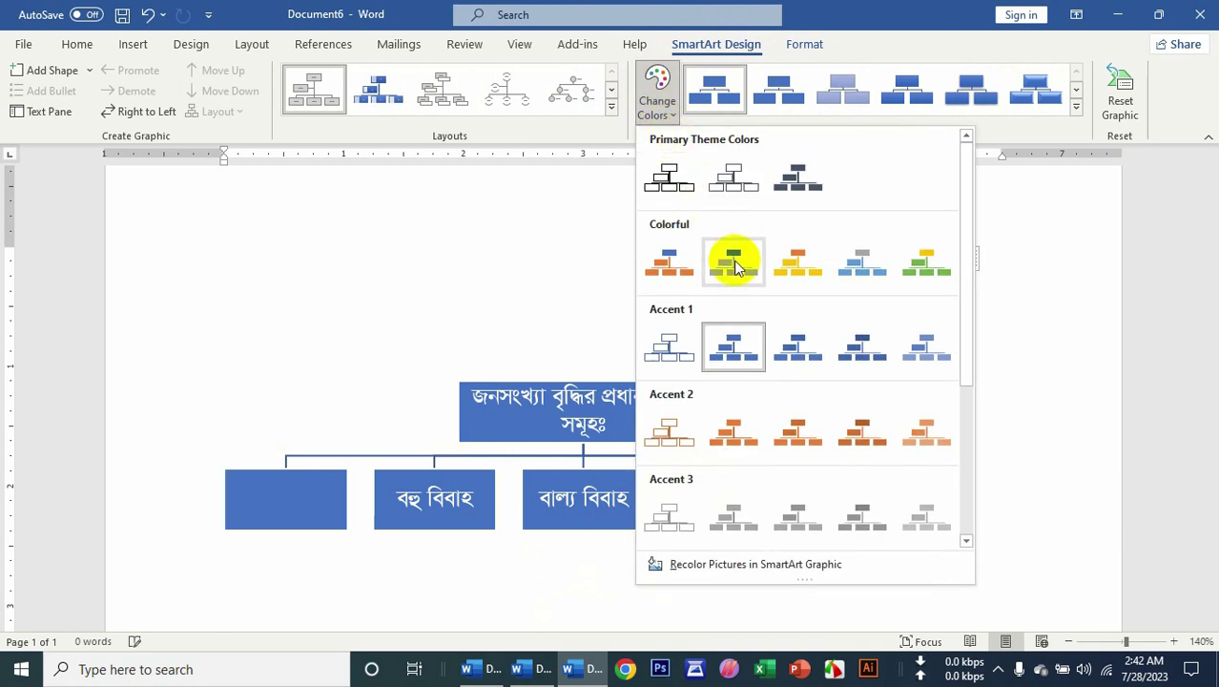
Apply the yellow-green Colorful scheme, try glossy and 3-D styles, then settle on a flat style.
left_click(917, 267)
left_click(1024, 105)
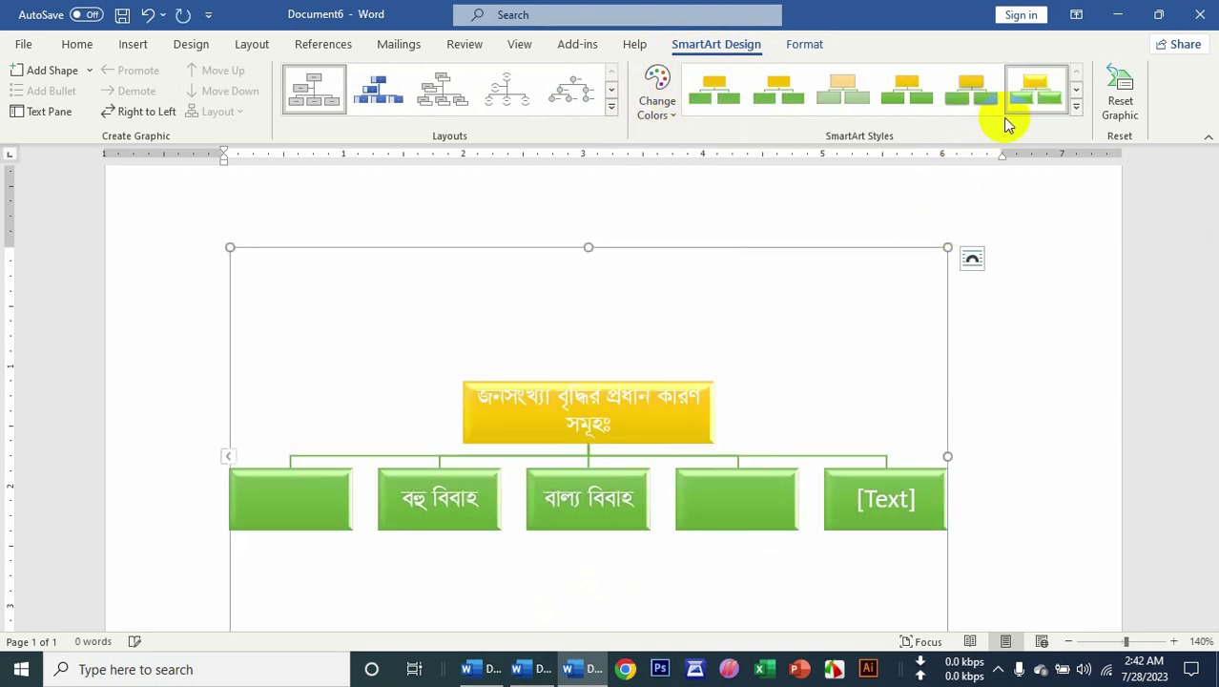
left_click(952, 111)
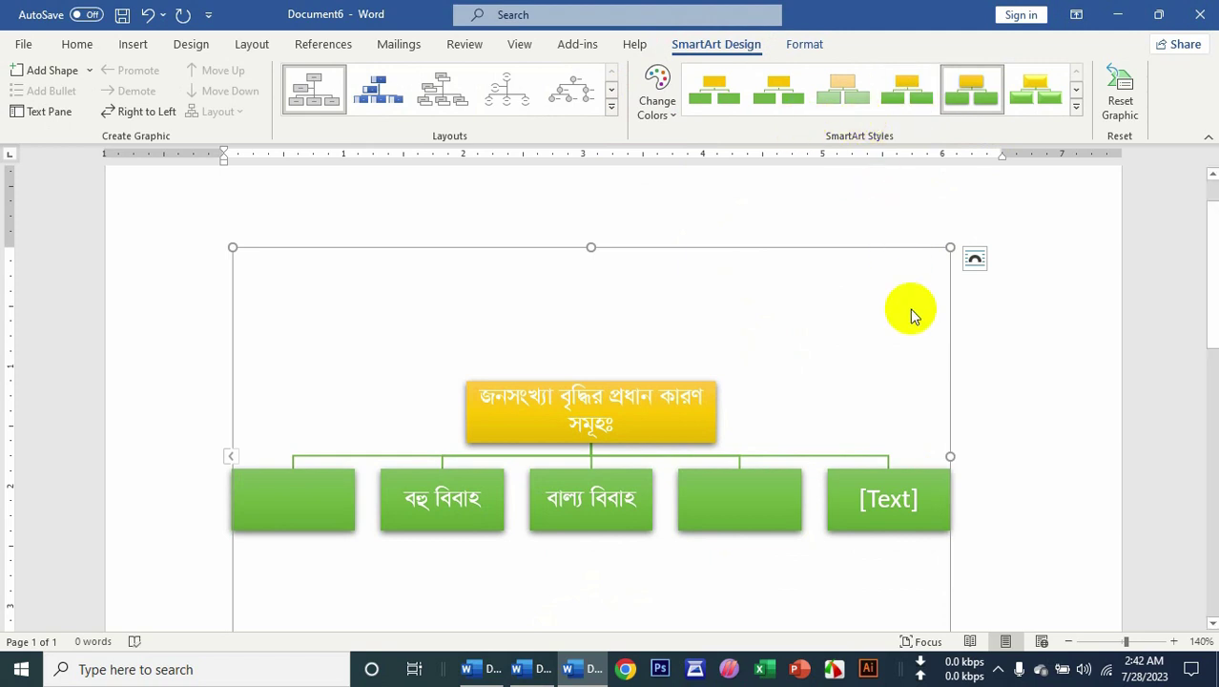
left_click(1075, 110)
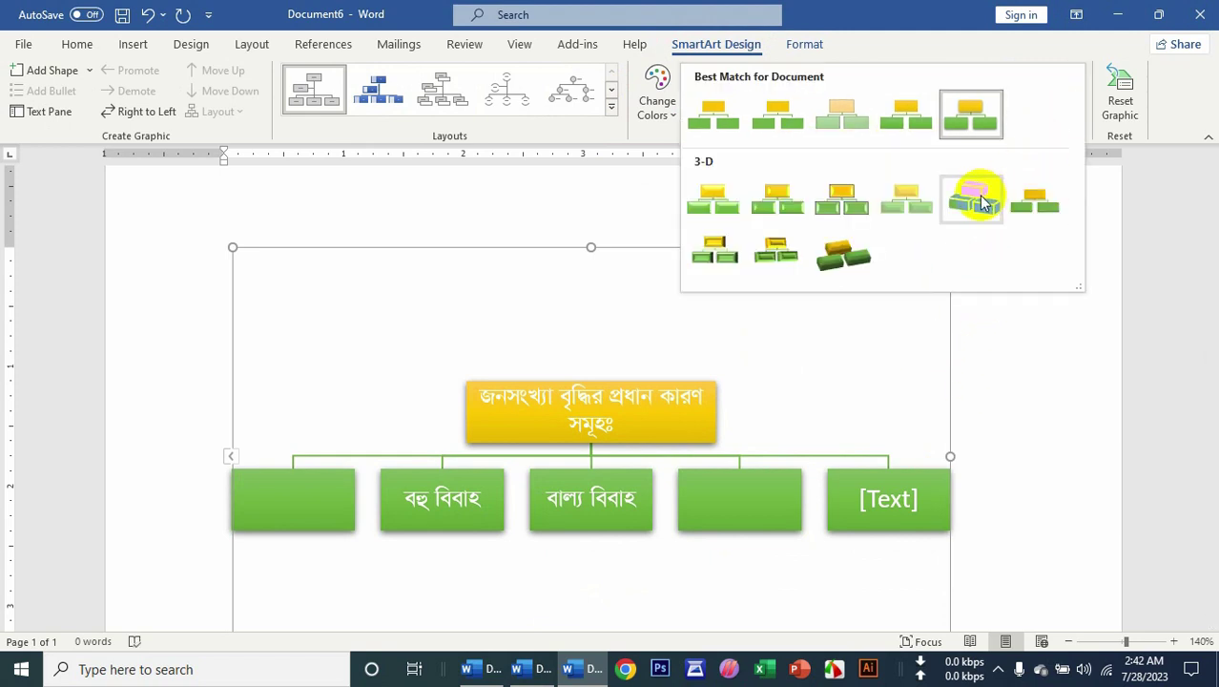
left_click(972, 198)
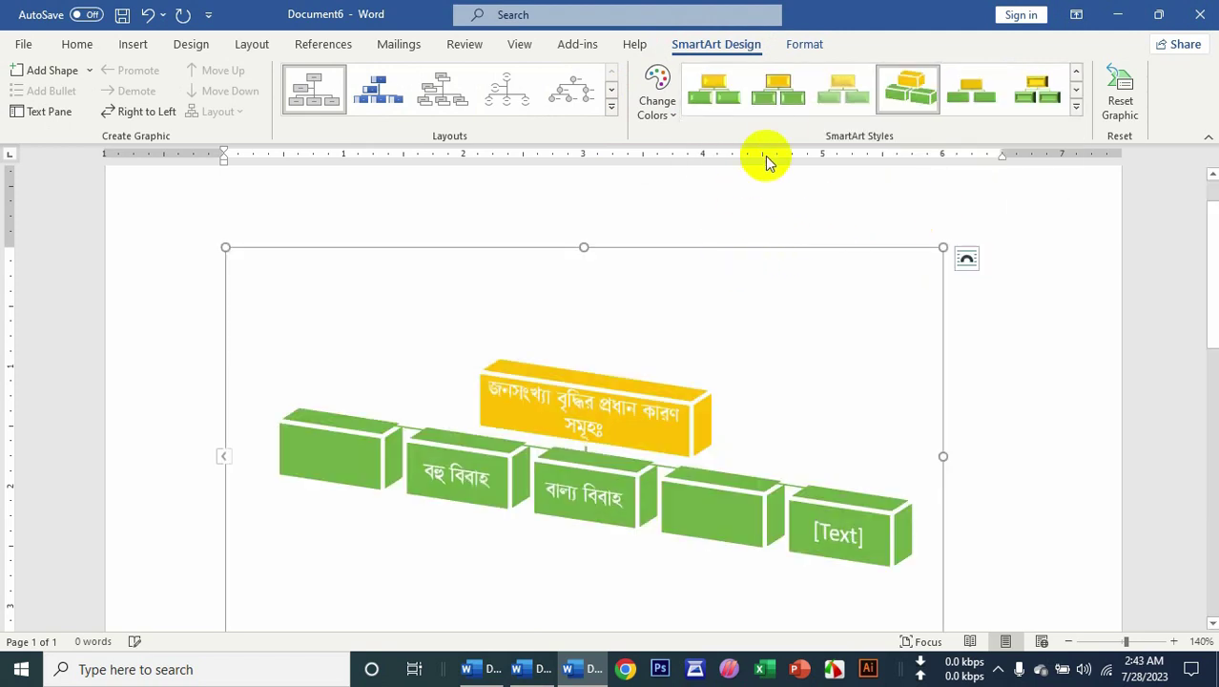
left_click(778, 96)
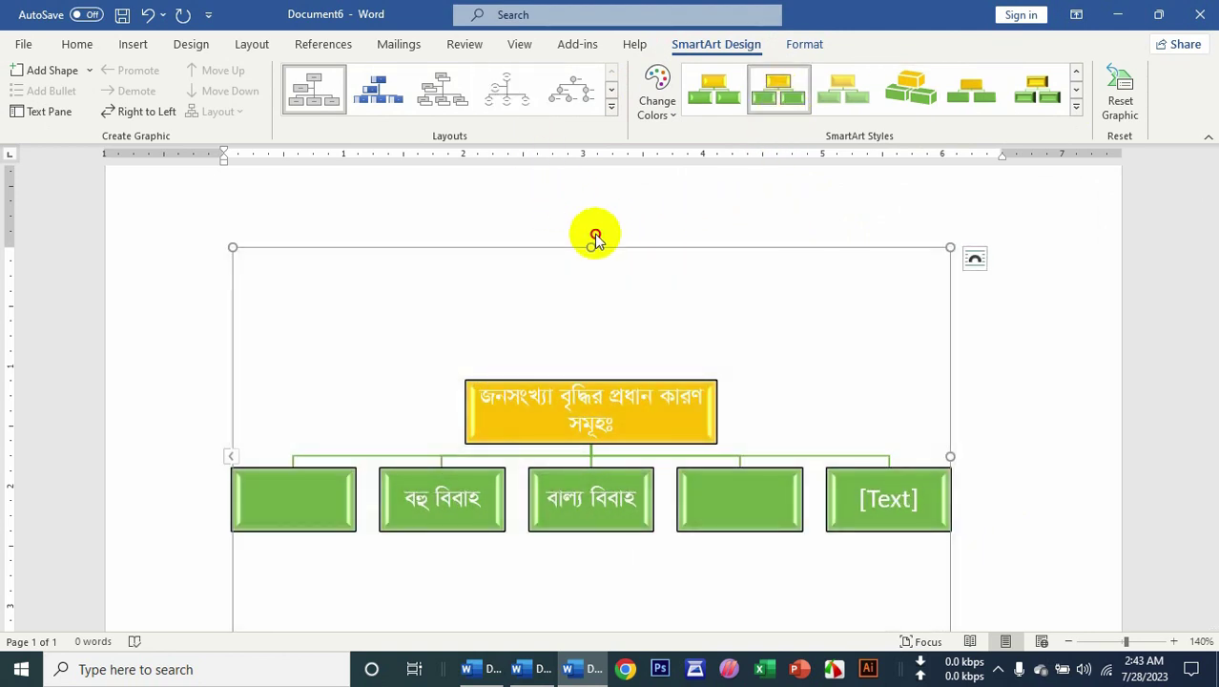
Try circle-picture and box hierarchy layouts, then apply the Horizontal Hierarchy layout.
left_click(640, 419)
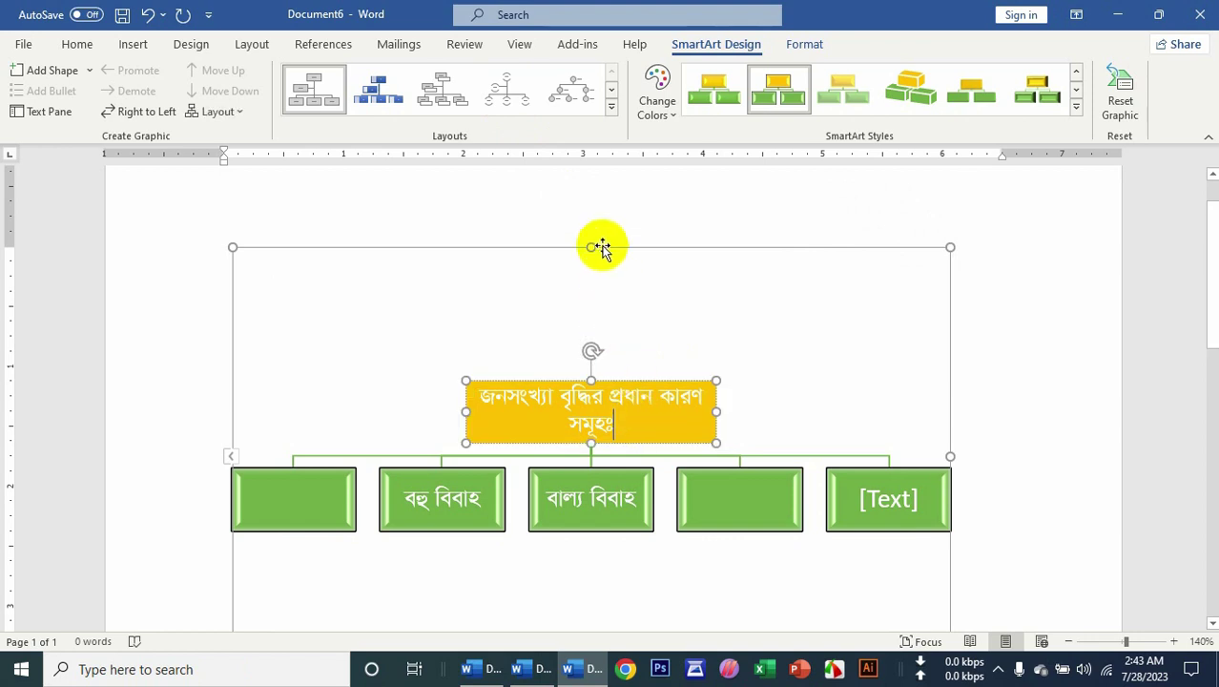
left_click(586, 100)
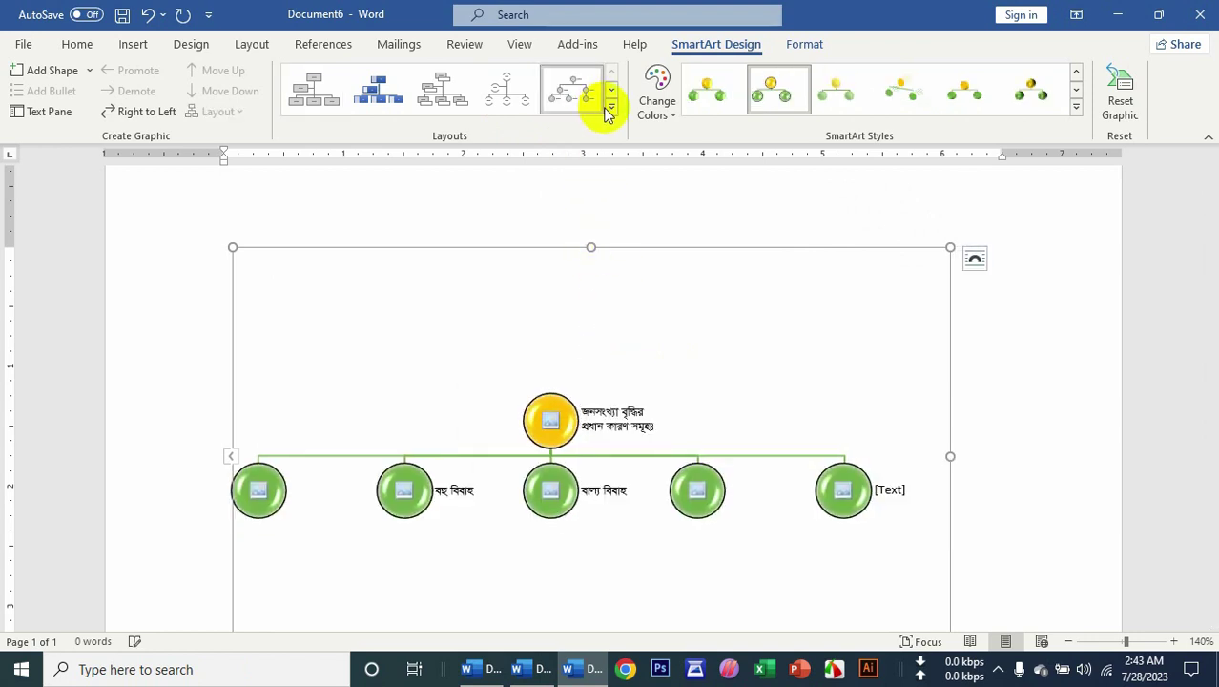
left_click(611, 106)
left_click(431, 97)
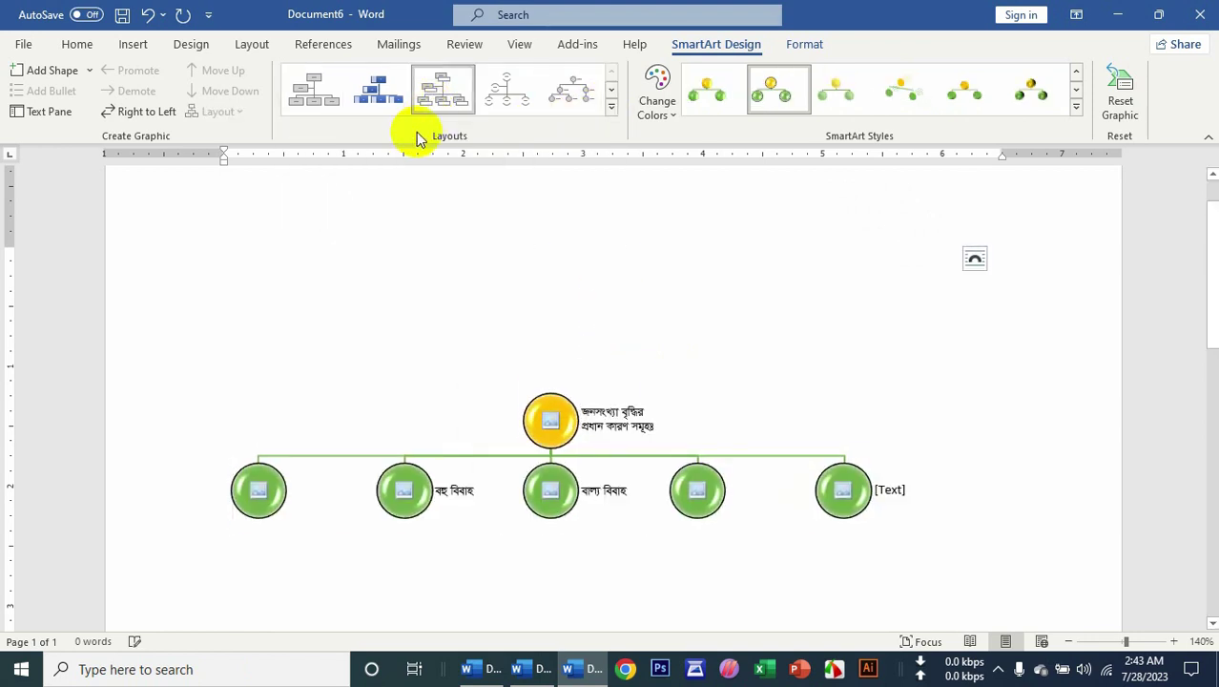
left_click(508, 96)
left_click(612, 107)
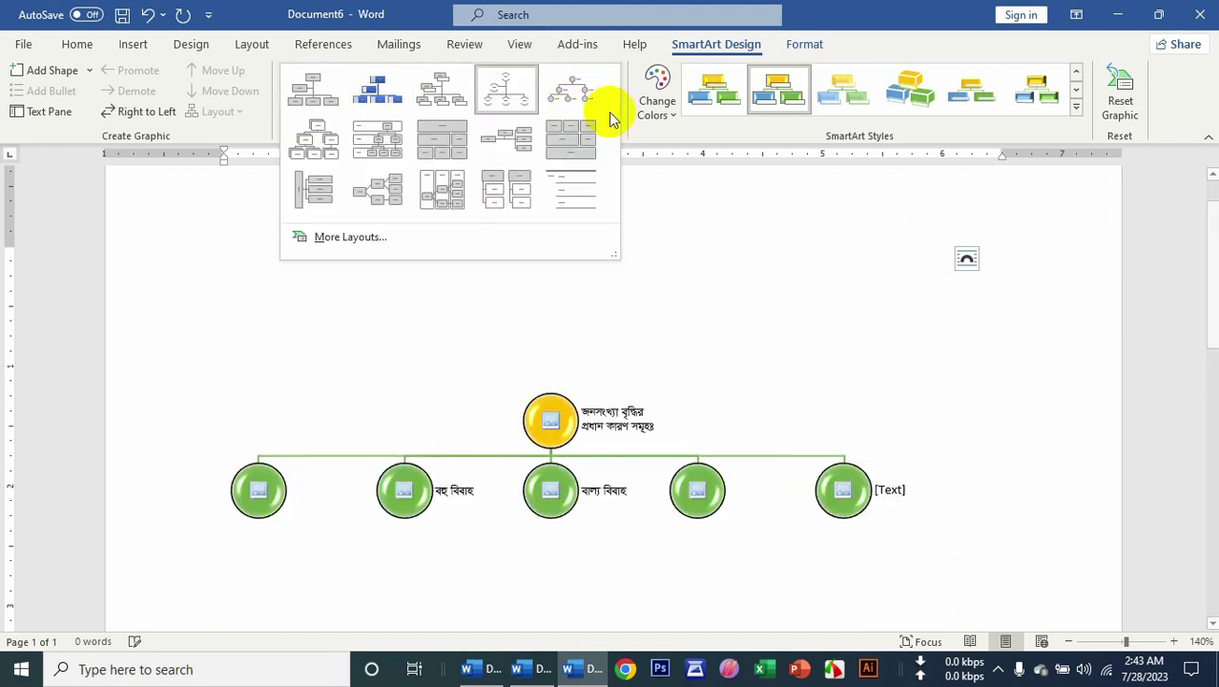
left_click(383, 194)
scroll(730, 497, "down", 3)
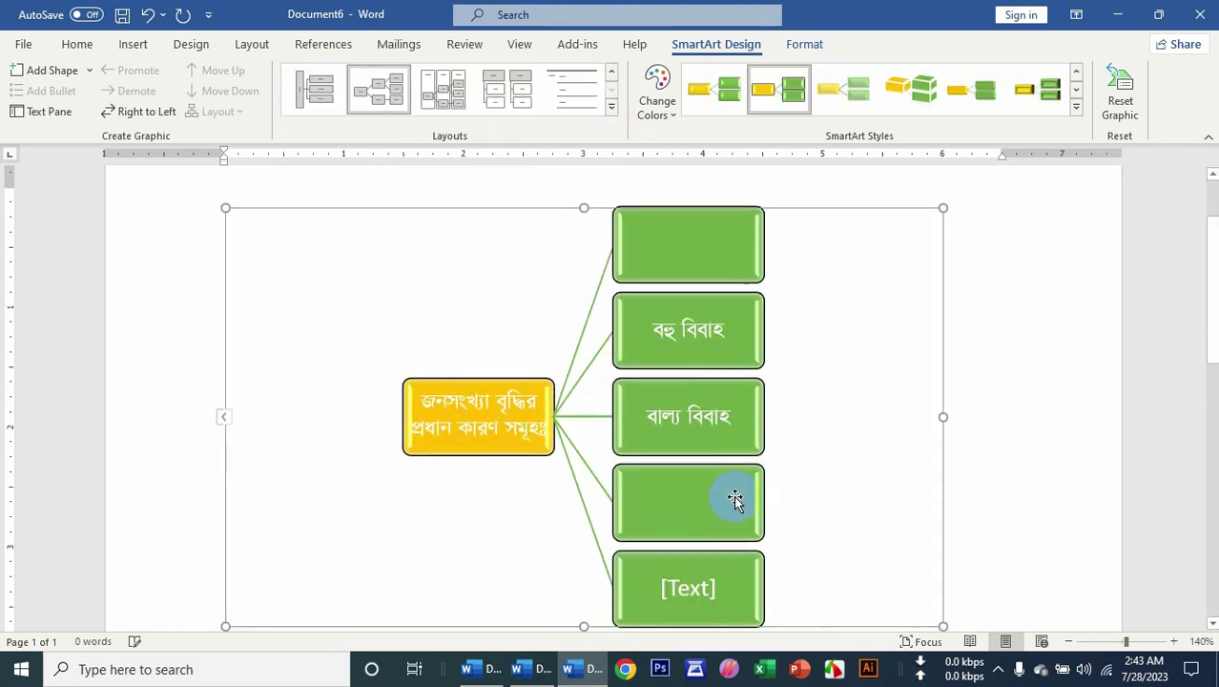
scroll(734, 497, "up", 3)
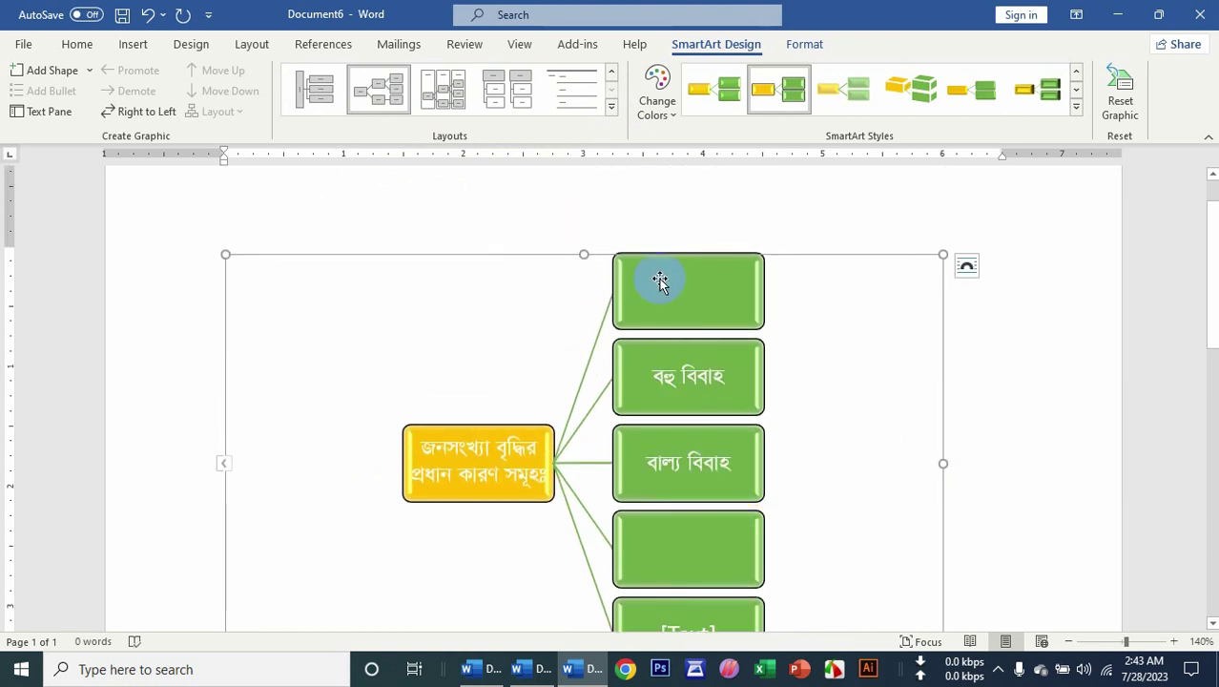
left_click(133, 45)
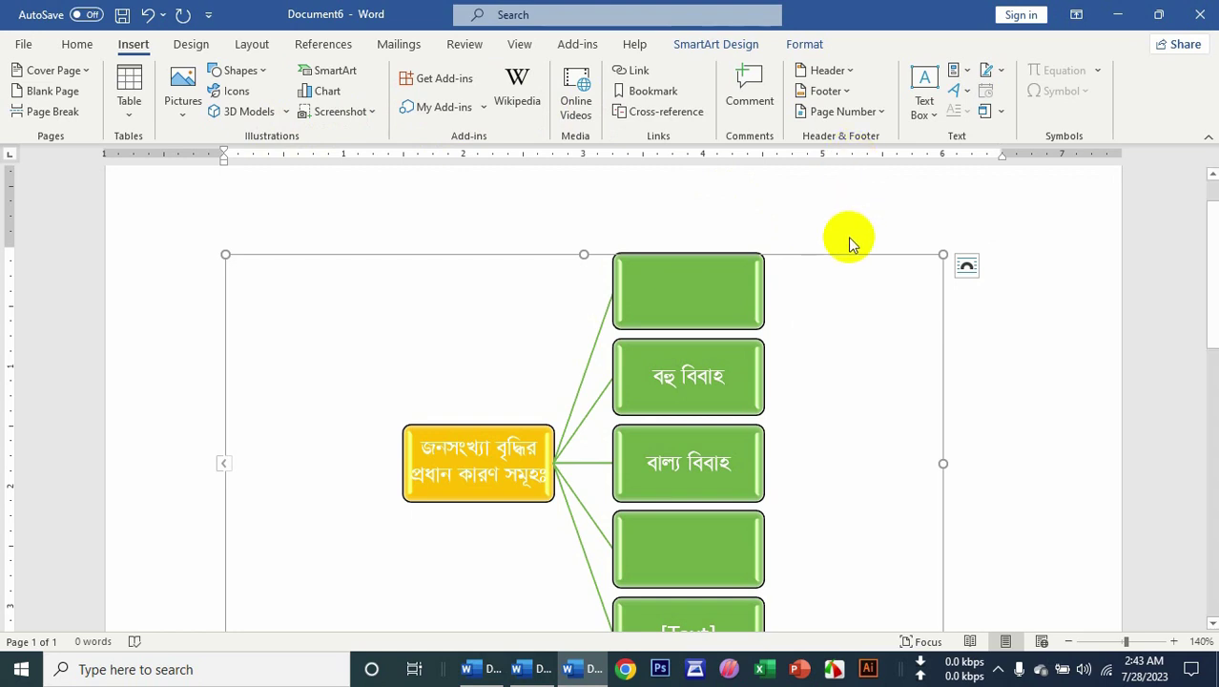
Open the Shape Fill colour choices and dismiss them without applying a fill.
left_click(736, 46)
left_click(805, 45)
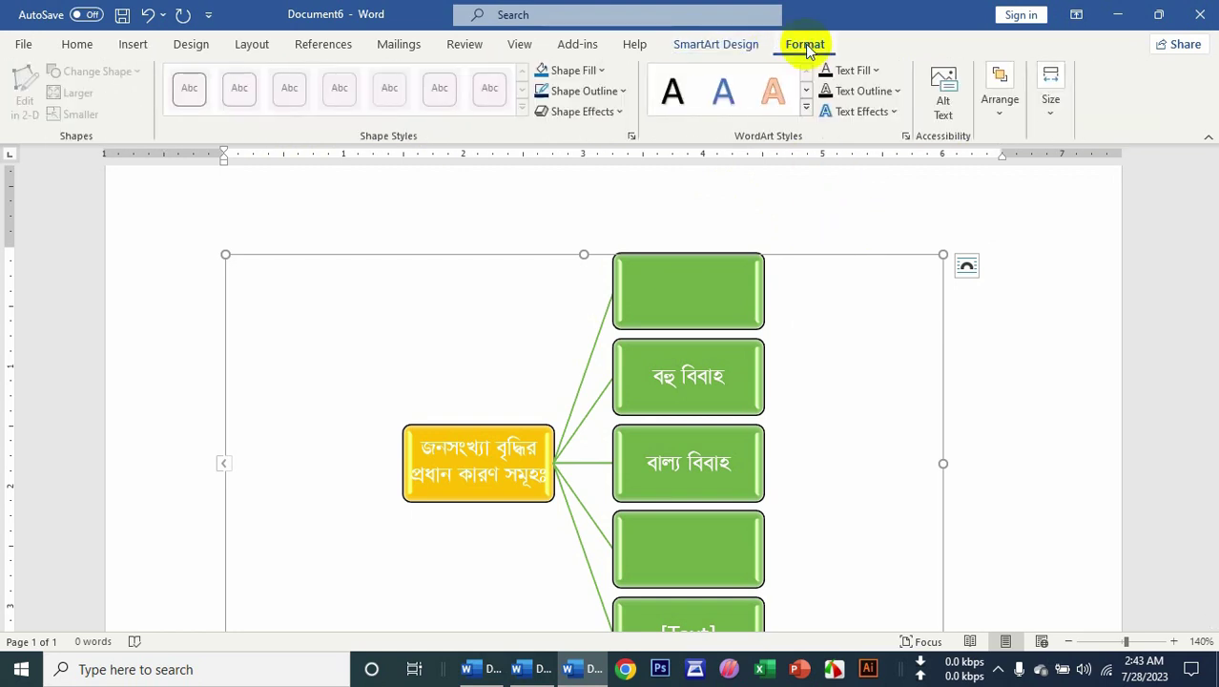
left_click(570, 71)
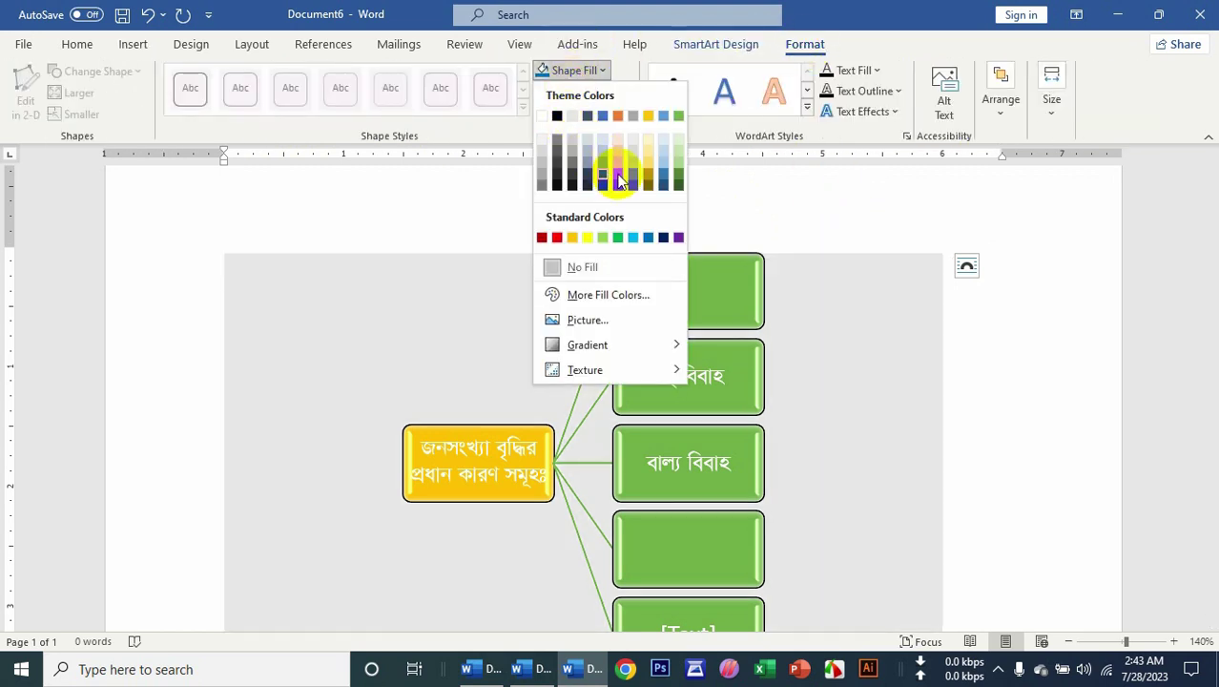
left_click(882, 224)
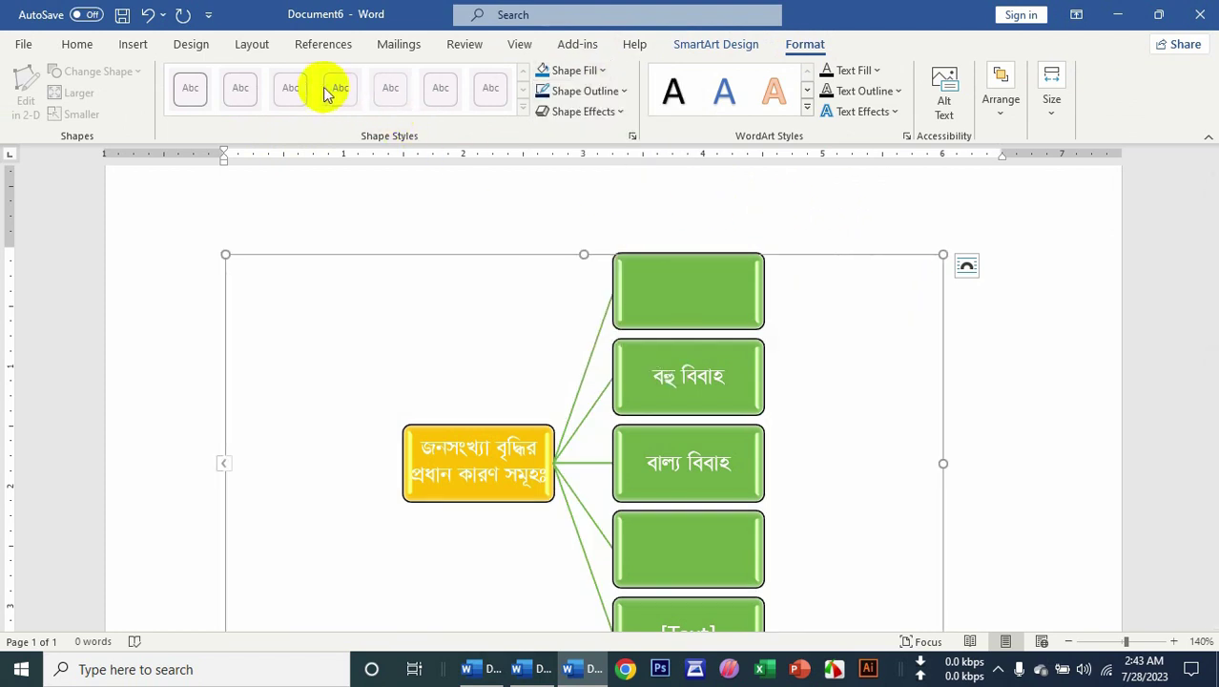
left_click(84, 44)
left_click(131, 45)
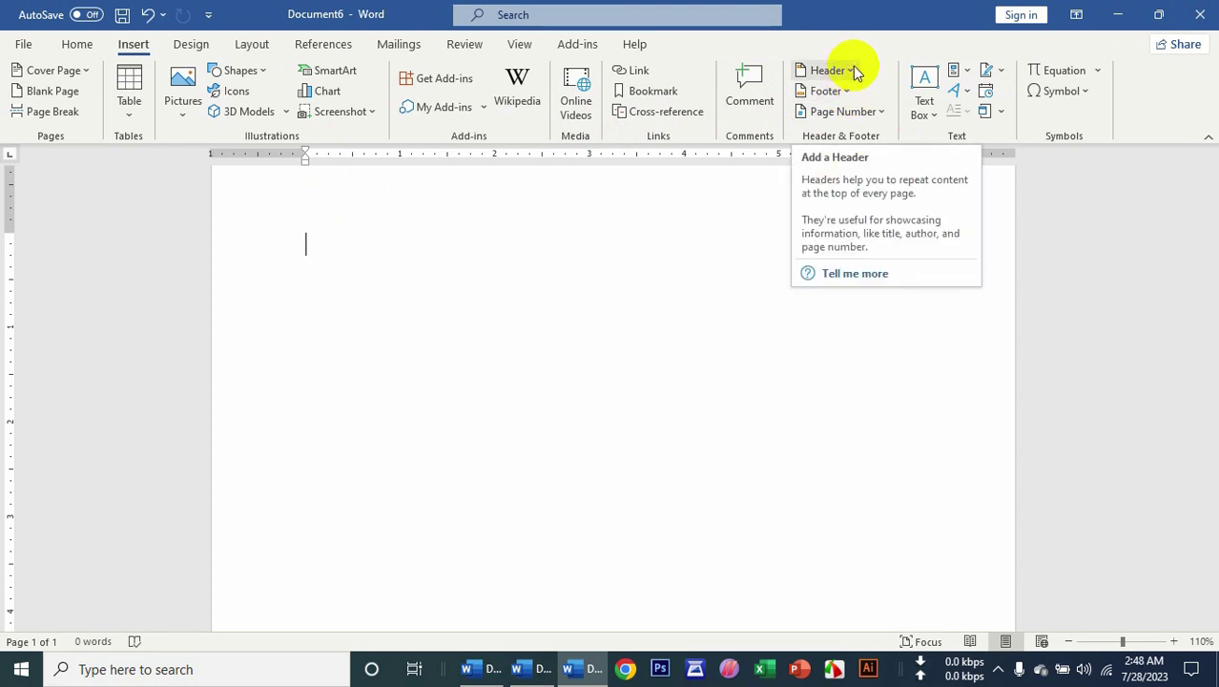
Open and close the Header gallery, then zoom the page view to 87%.
left_click(830, 72)
left_click(555, 327)
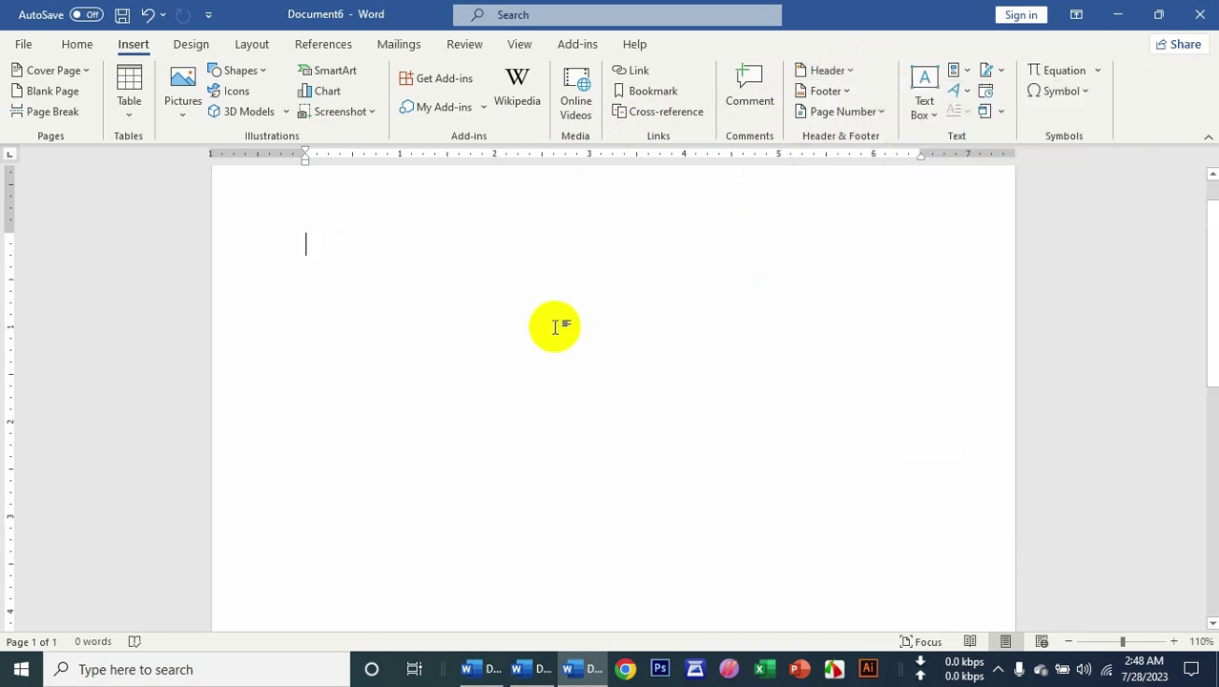
left_click_drag(1124, 640, 1114, 642)
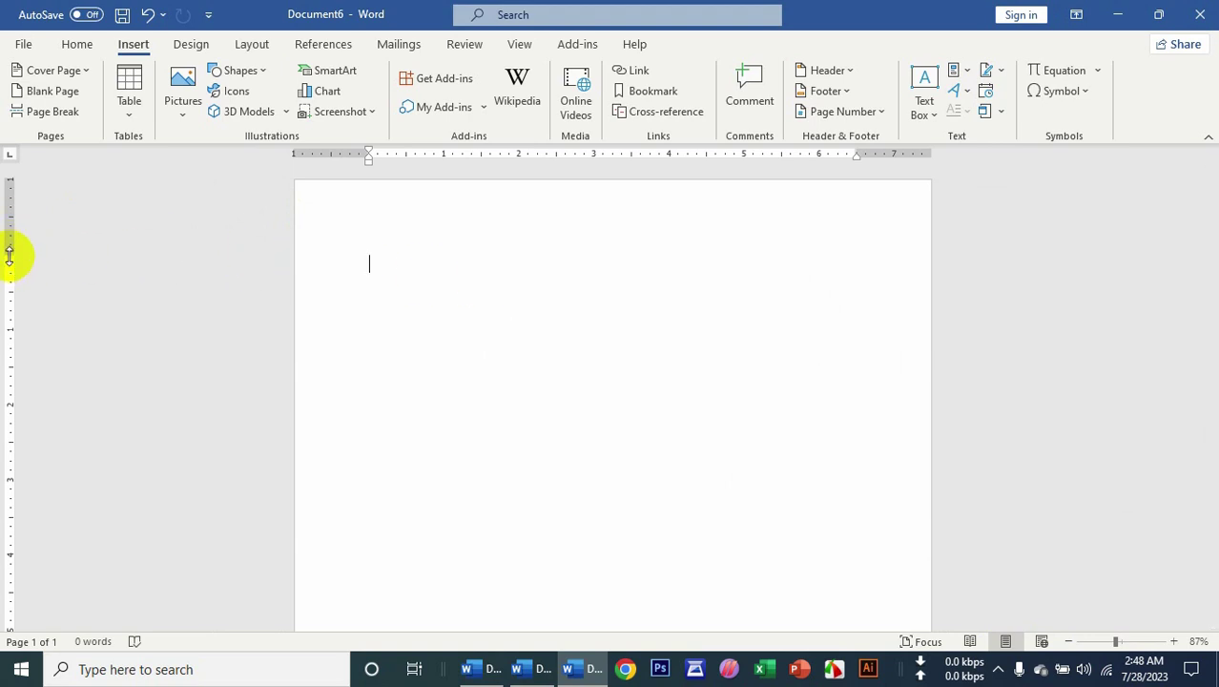
Check the page's top and bottom margins on the vertical ruler.
left_click_drag(8, 255, 9, 256)
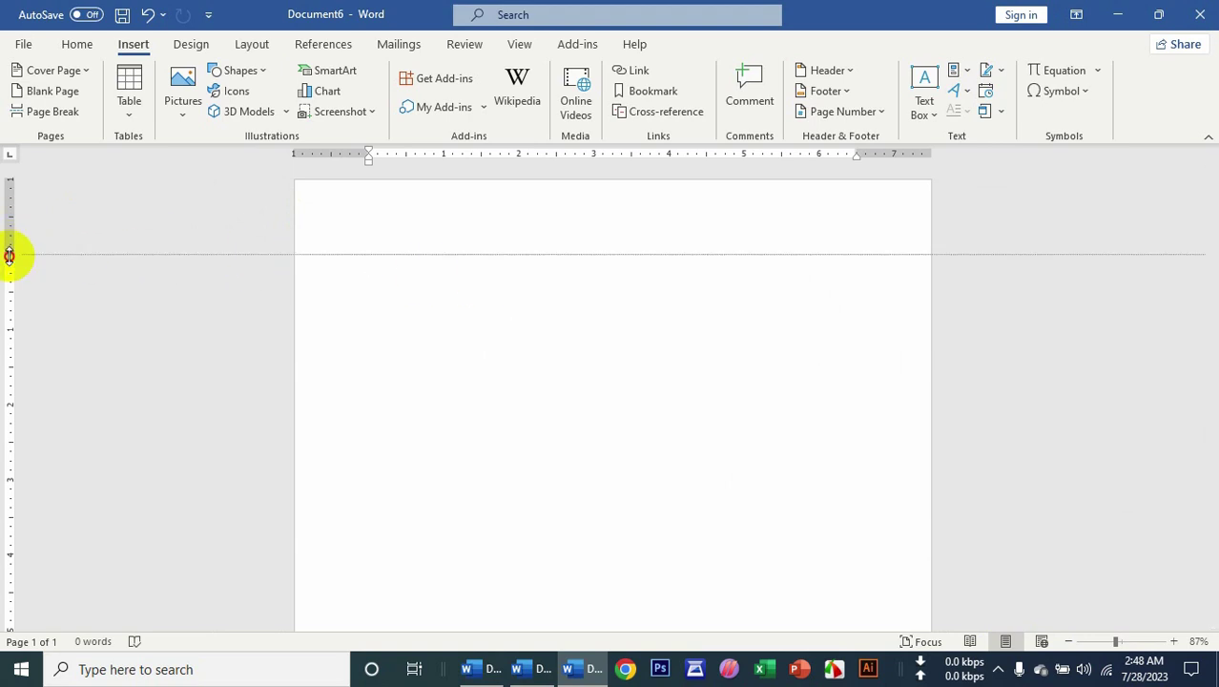
left_click_drag(8, 254, 10, 251)
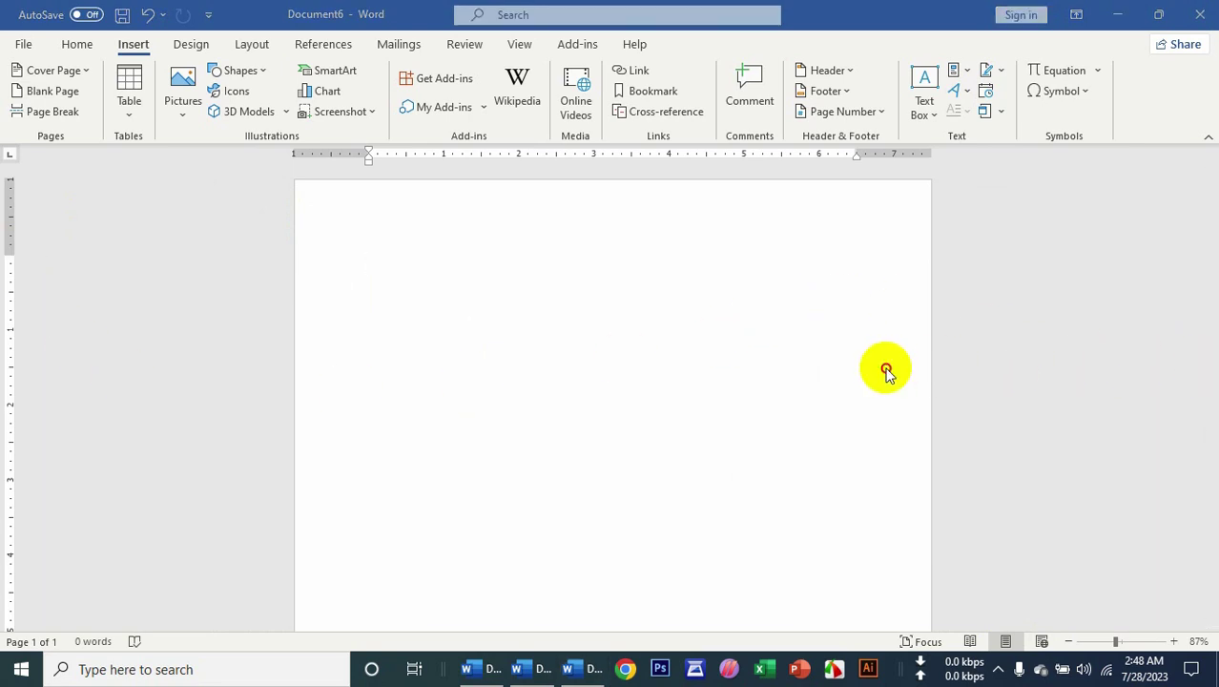
left_click_drag(1208, 332, 1197, 553)
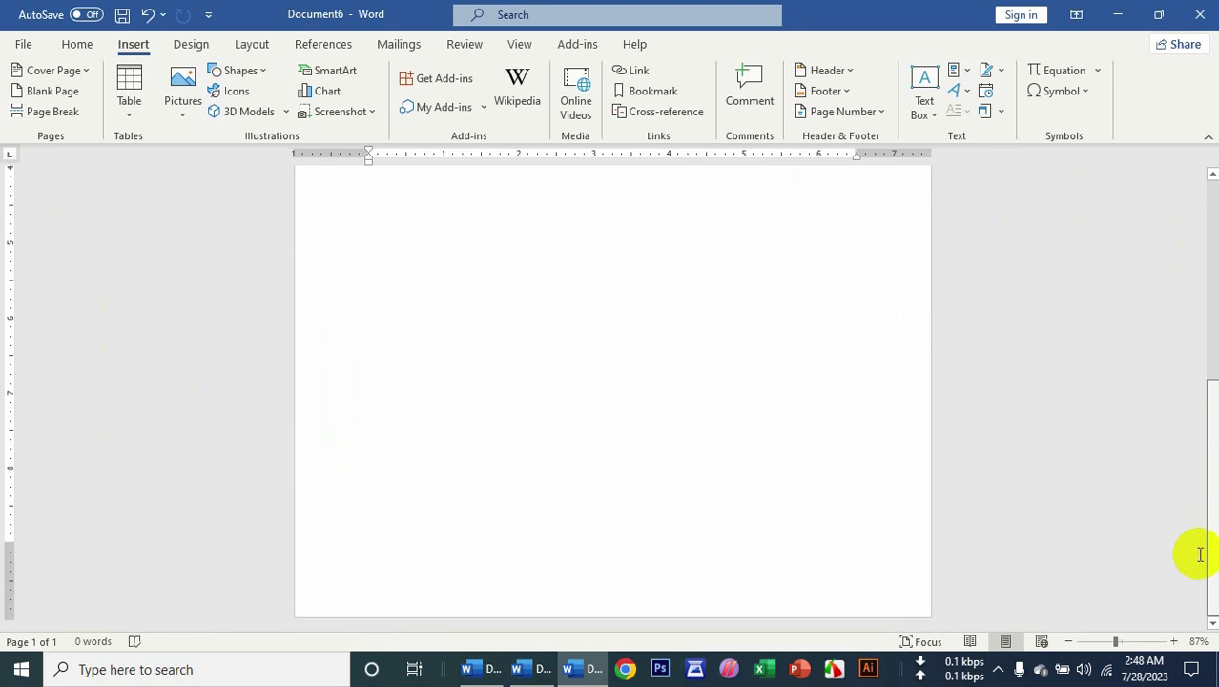
left_click_drag(9, 540, 9, 545)
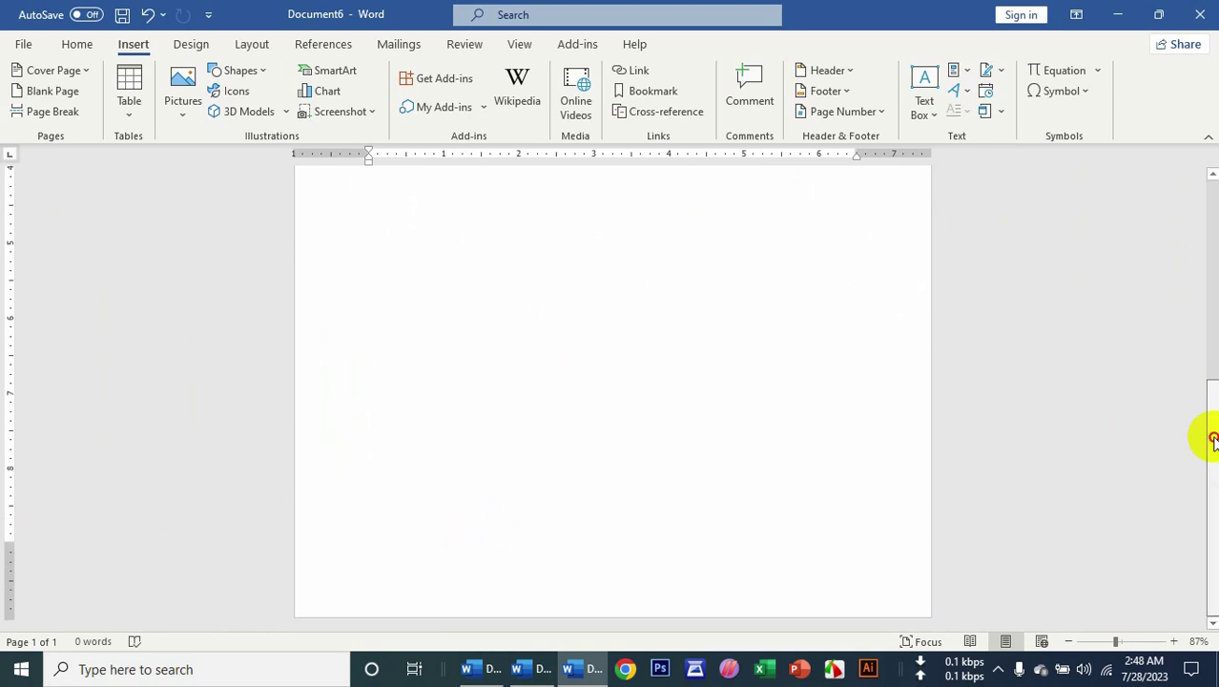
left_click_drag(1213, 435, 1211, 229)
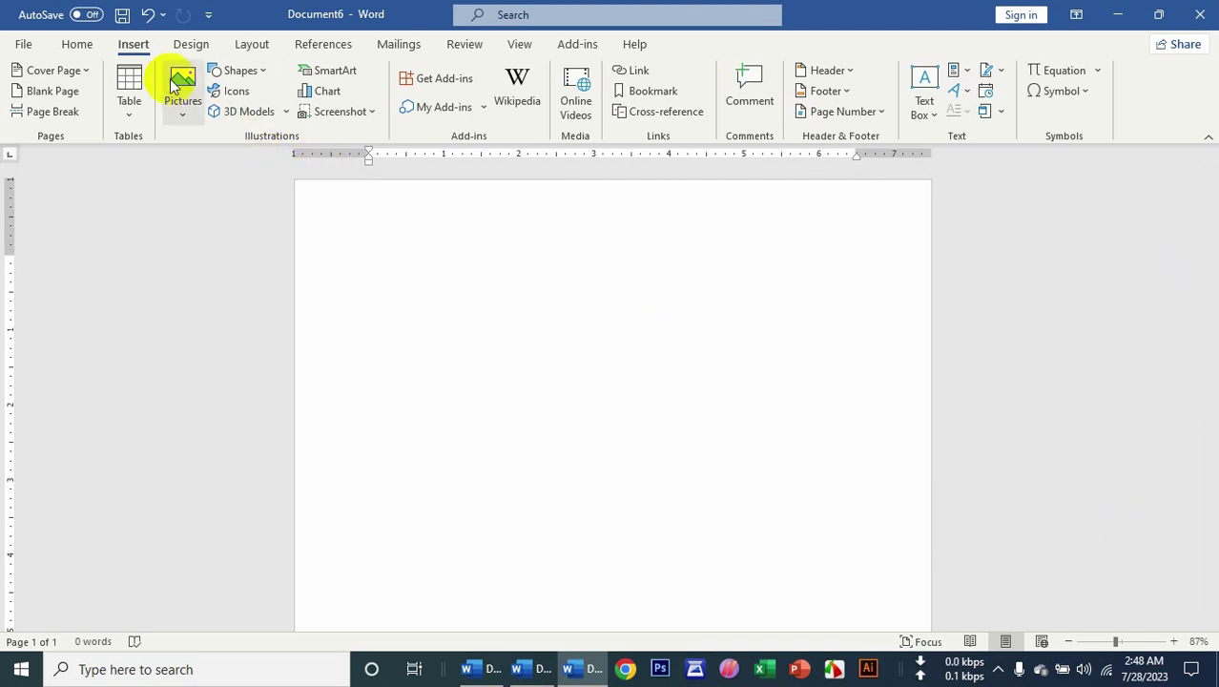
Insert the Filigree built-in header.
left_click(831, 72)
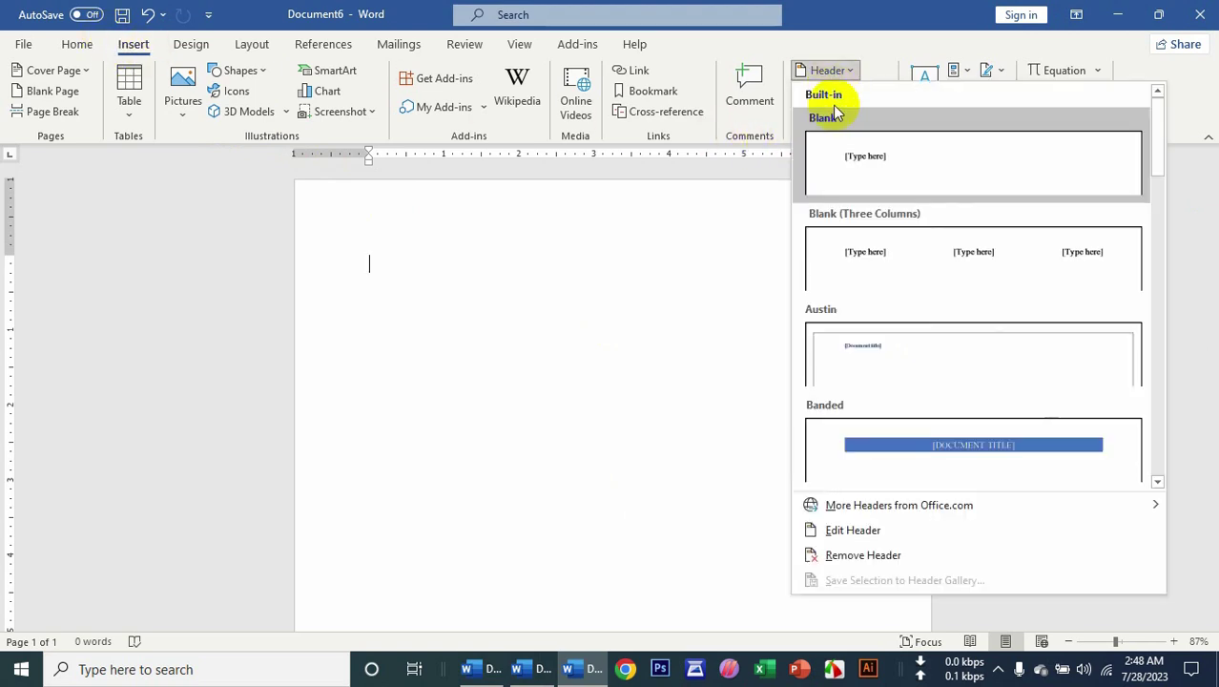
scroll(977, 285, "down", 3)
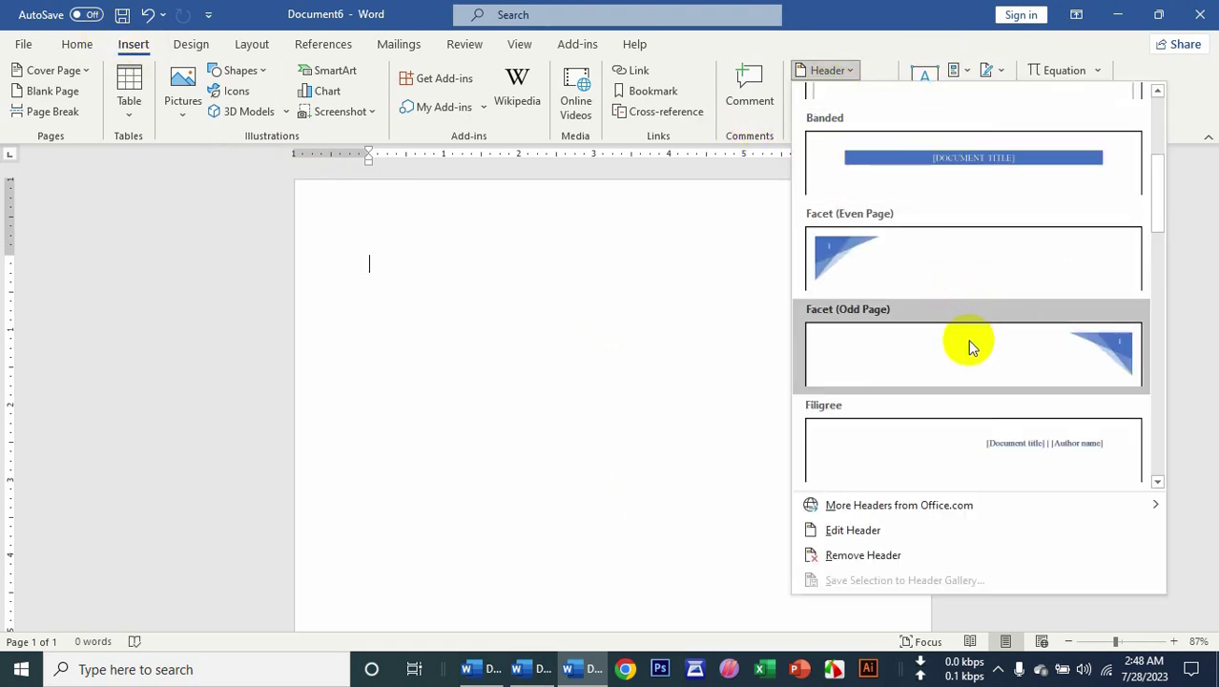
left_click(1020, 444)
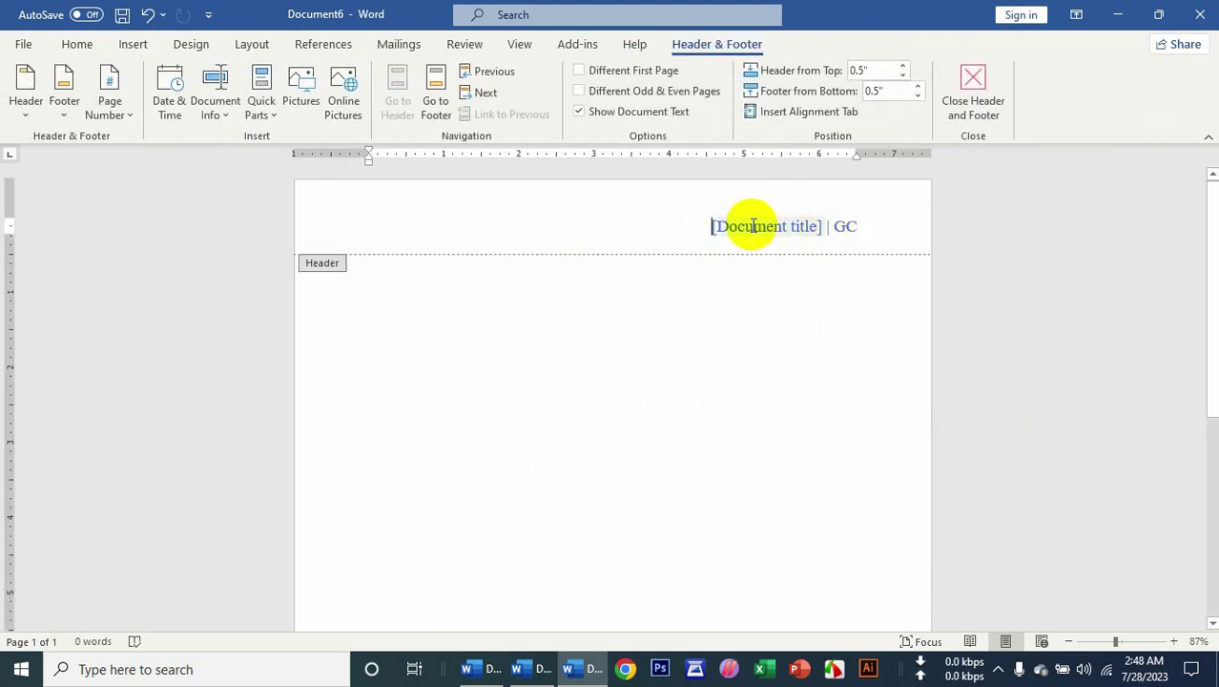
Set the header title to 'Microsoft Word 2021', enter the author's name, and close header editing.
left_click(746, 228)
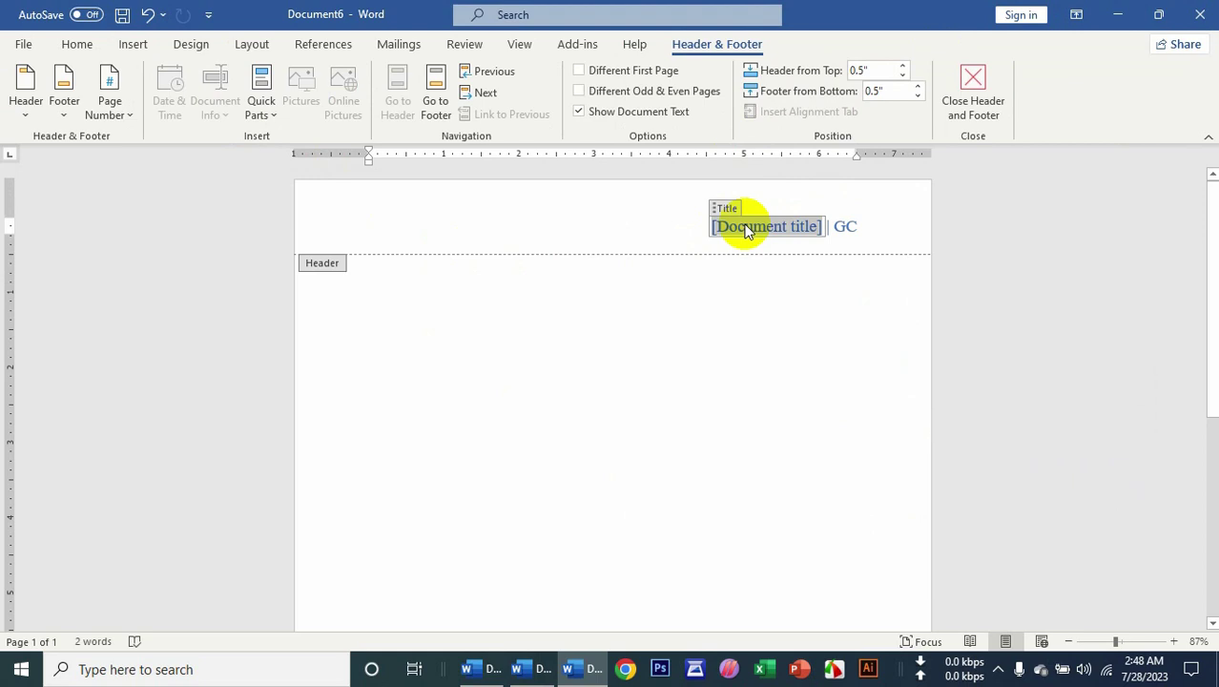
type("Microsoft Word 2021")
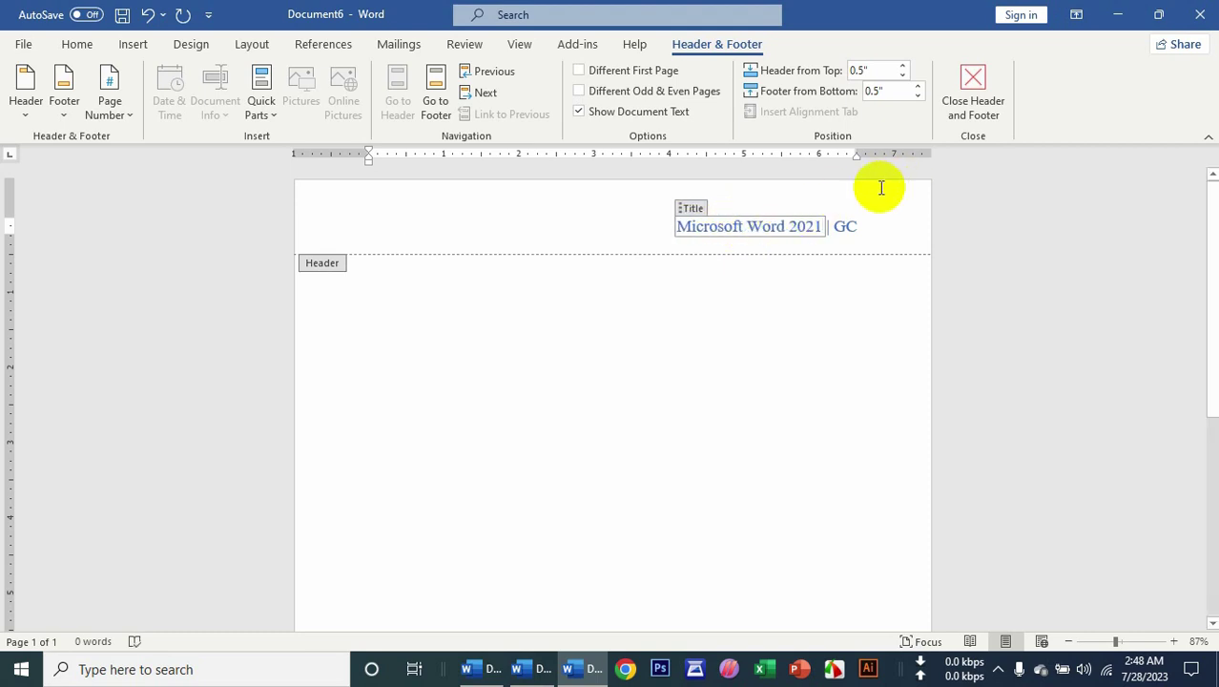
left_click(854, 235)
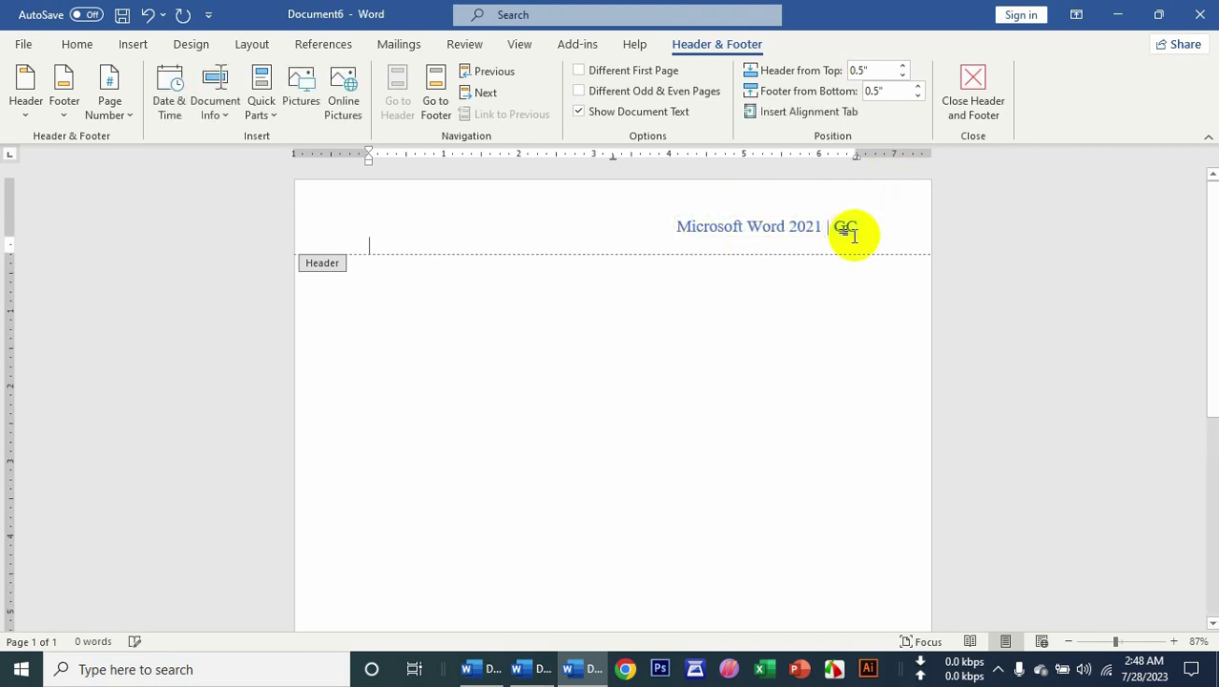
left_click(848, 226)
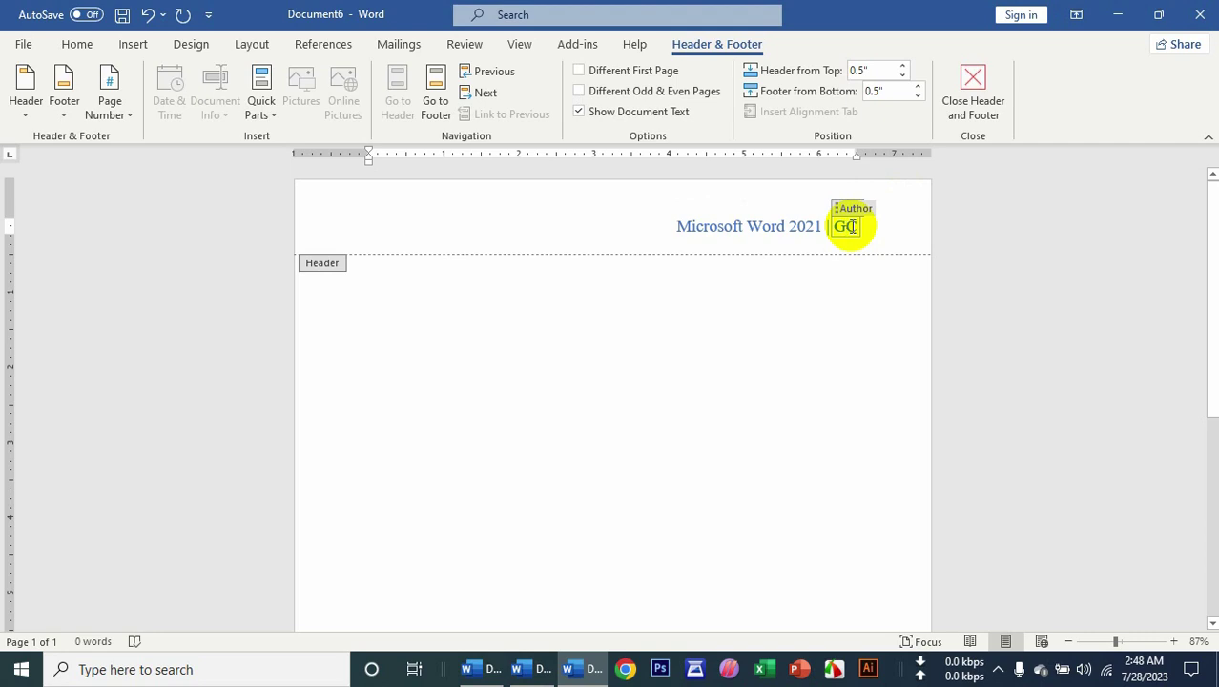
type("Geniu")
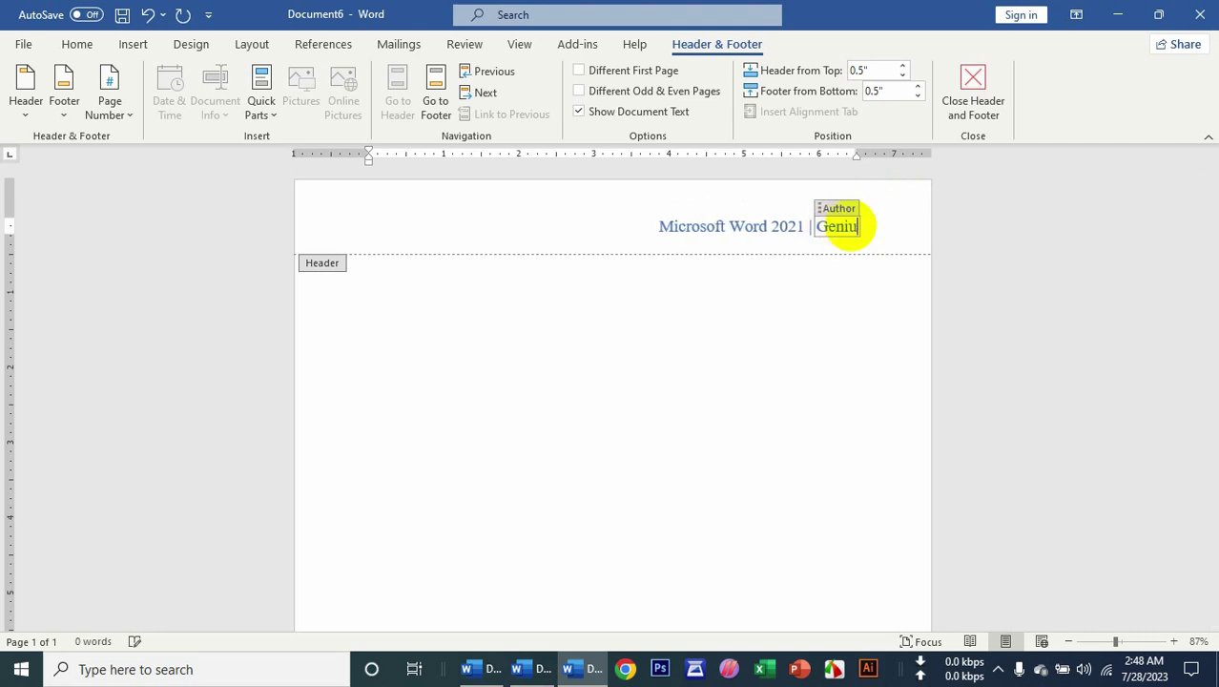
type("s Computer")
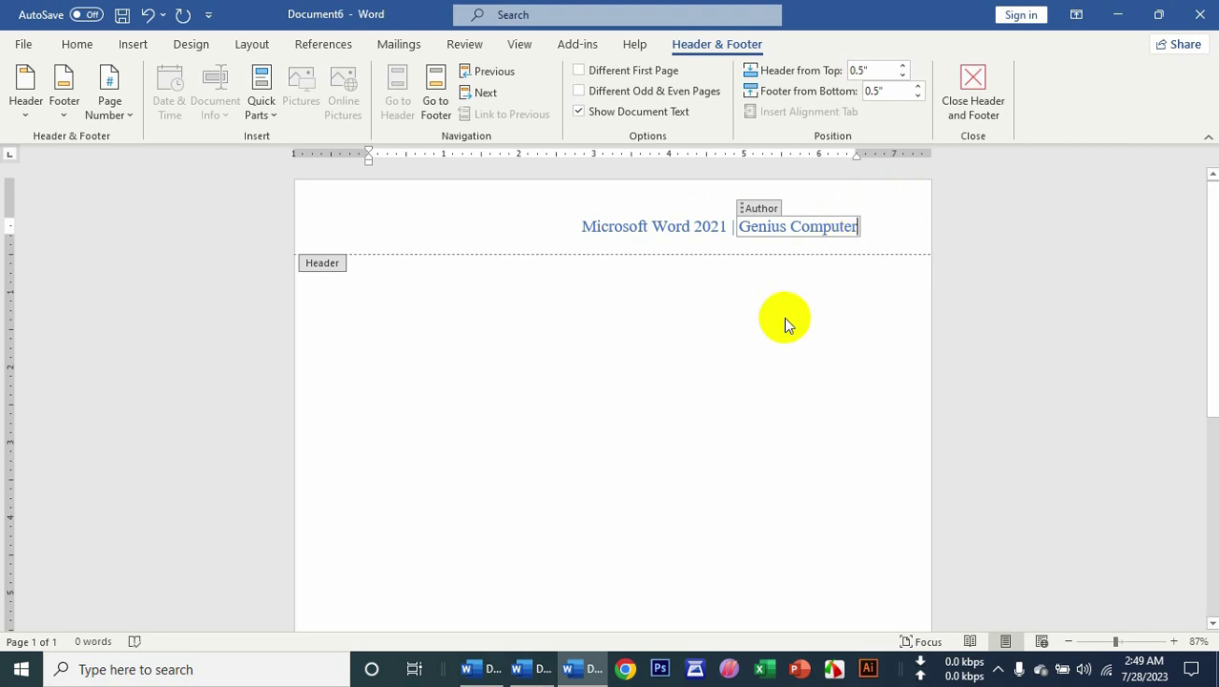
left_click(954, 110)
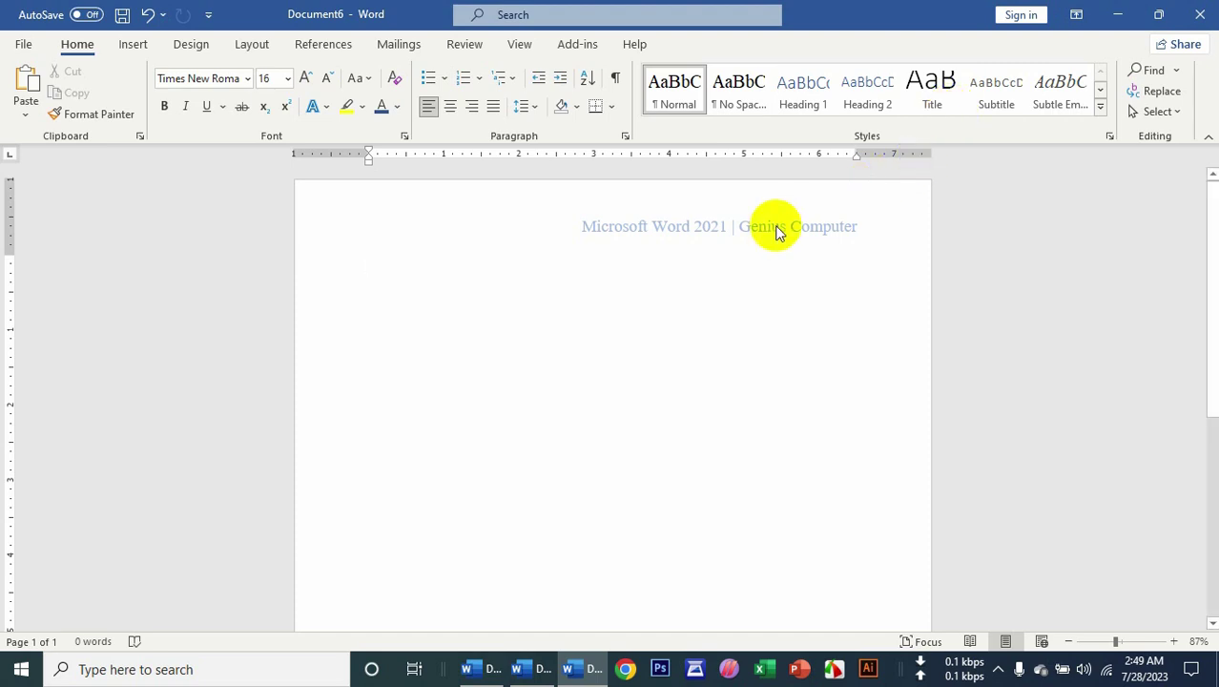
Replace the header with the Motion (Even Page) design and close header editing.
left_click(139, 45)
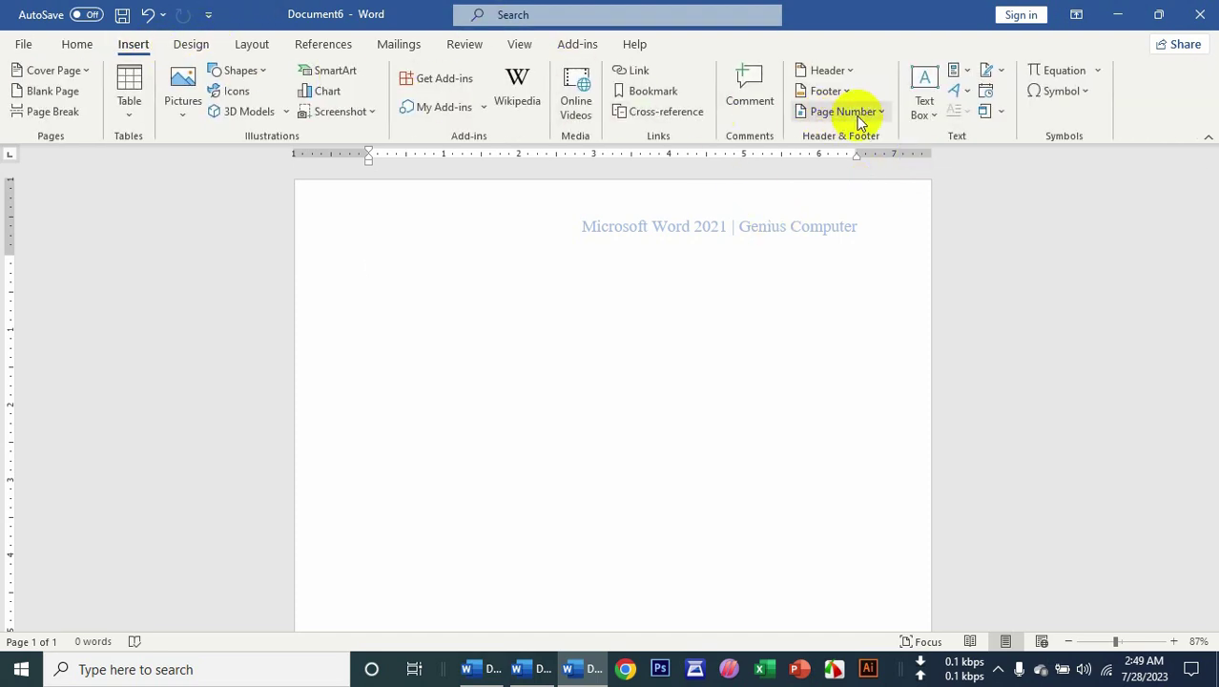
left_click(826, 73)
scroll(882, 301, "down", 3)
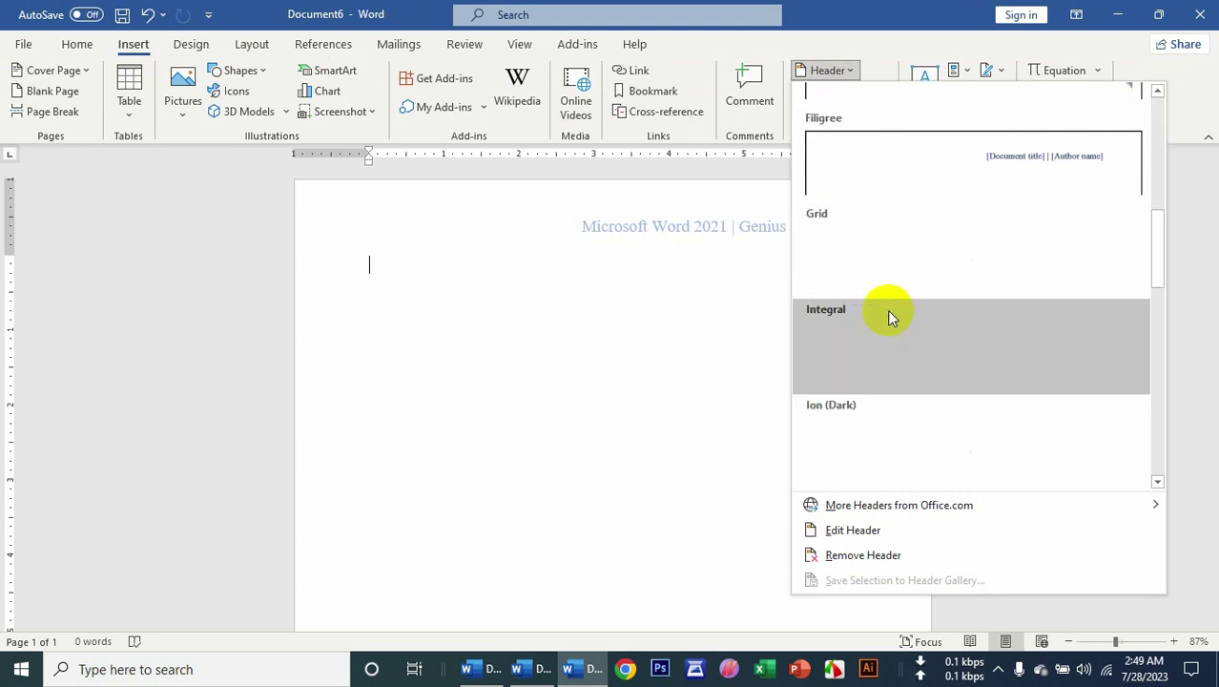
scroll(960, 363, "down", 3)
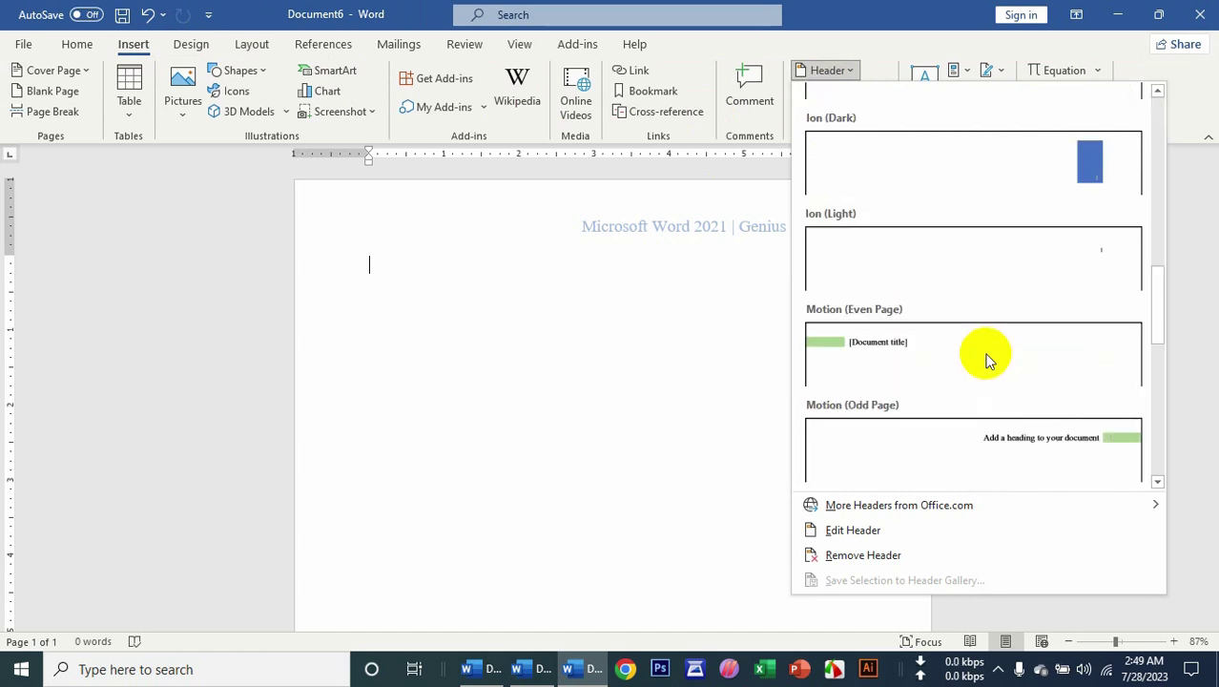
left_click(882, 360)
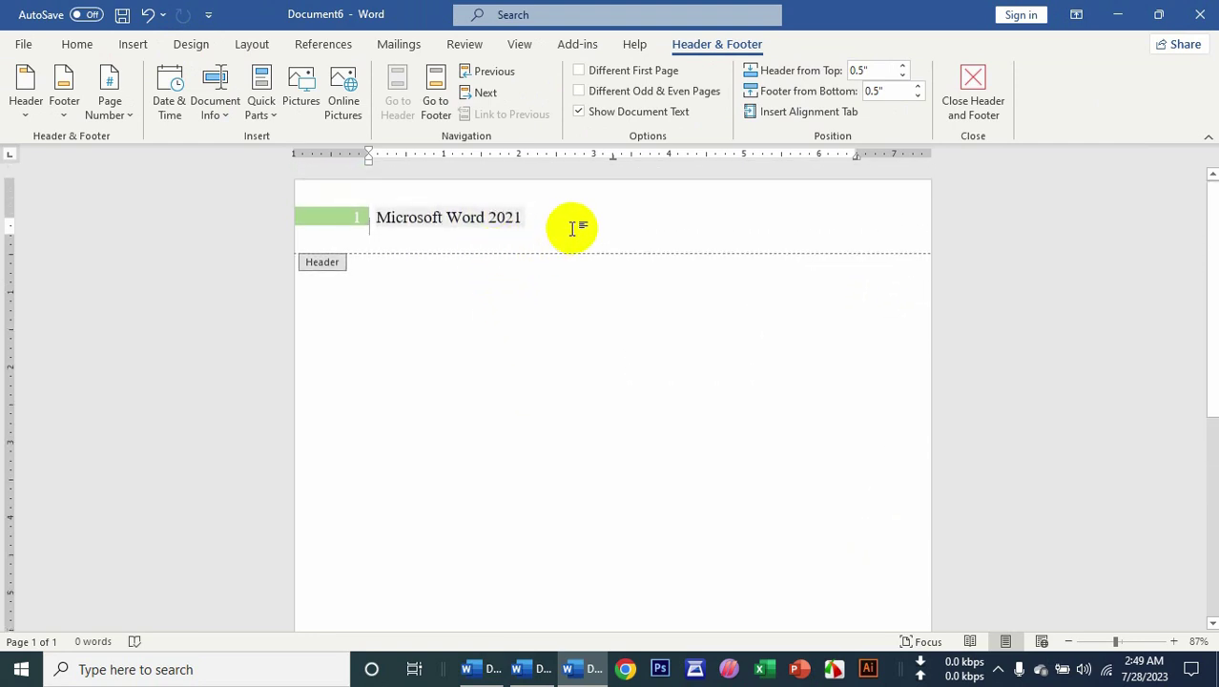
left_click(973, 100)
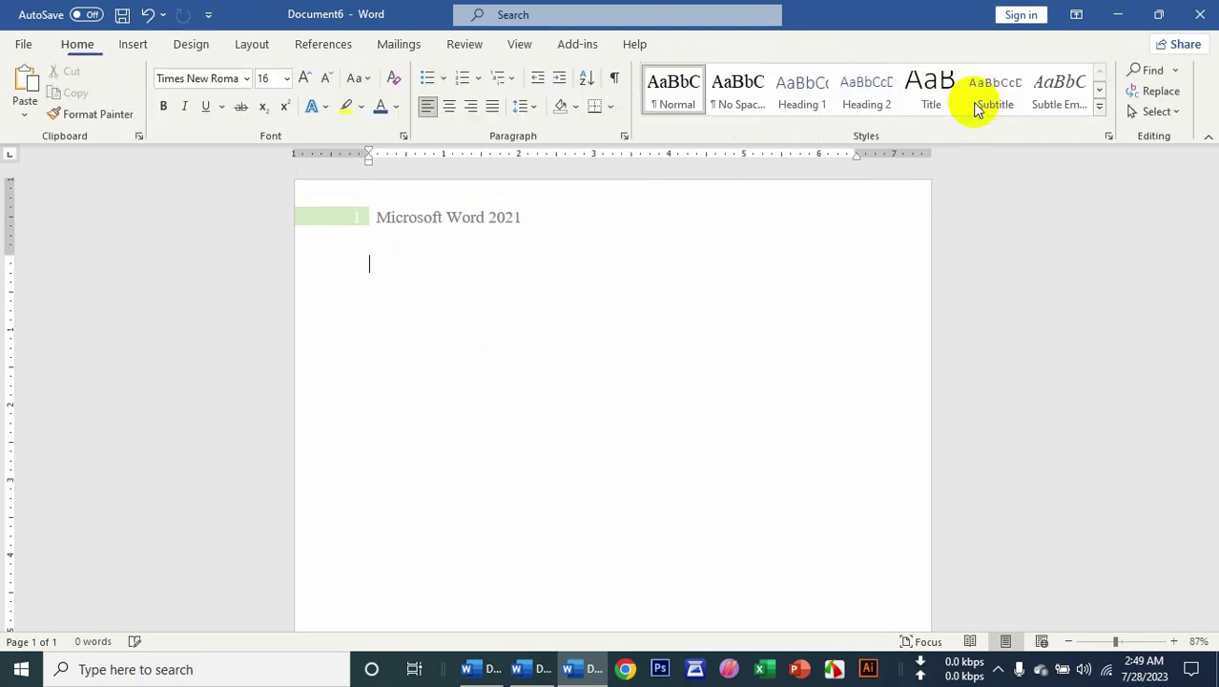
Insert page breaks to bring the document to four pages, each header showing its page number.
left_click(132, 46)
left_click(44, 121)
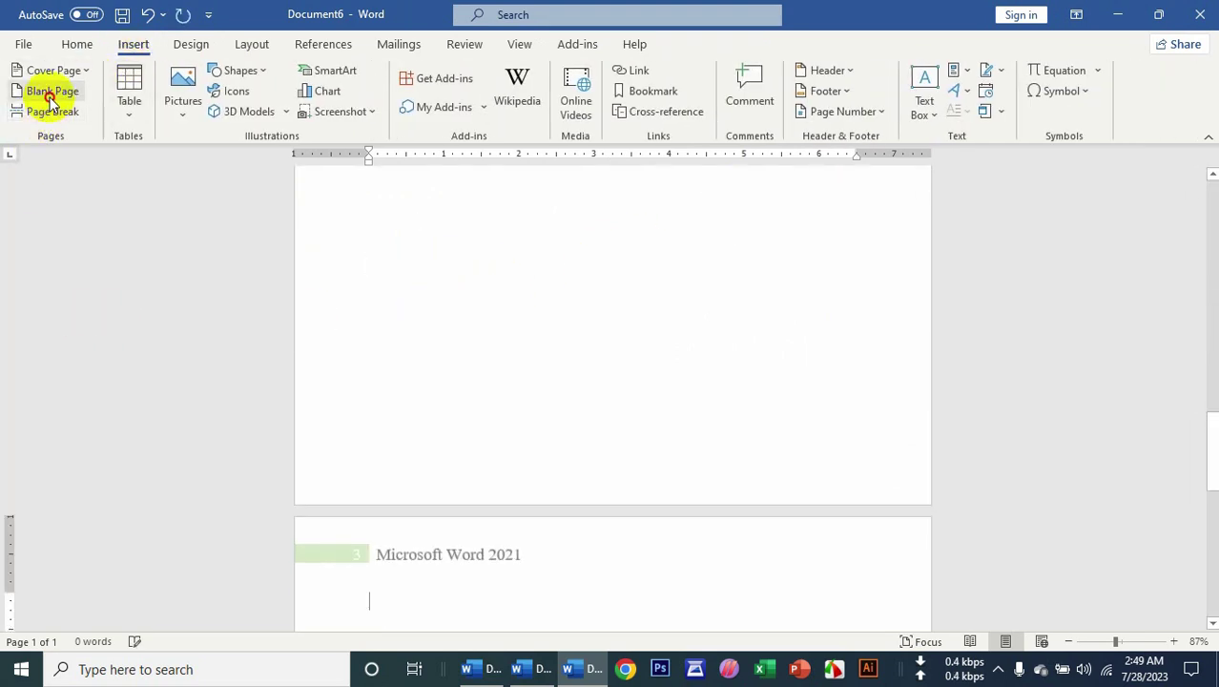
scroll(410, 458, "down", 1)
scroll(405, 448, "down", 1)
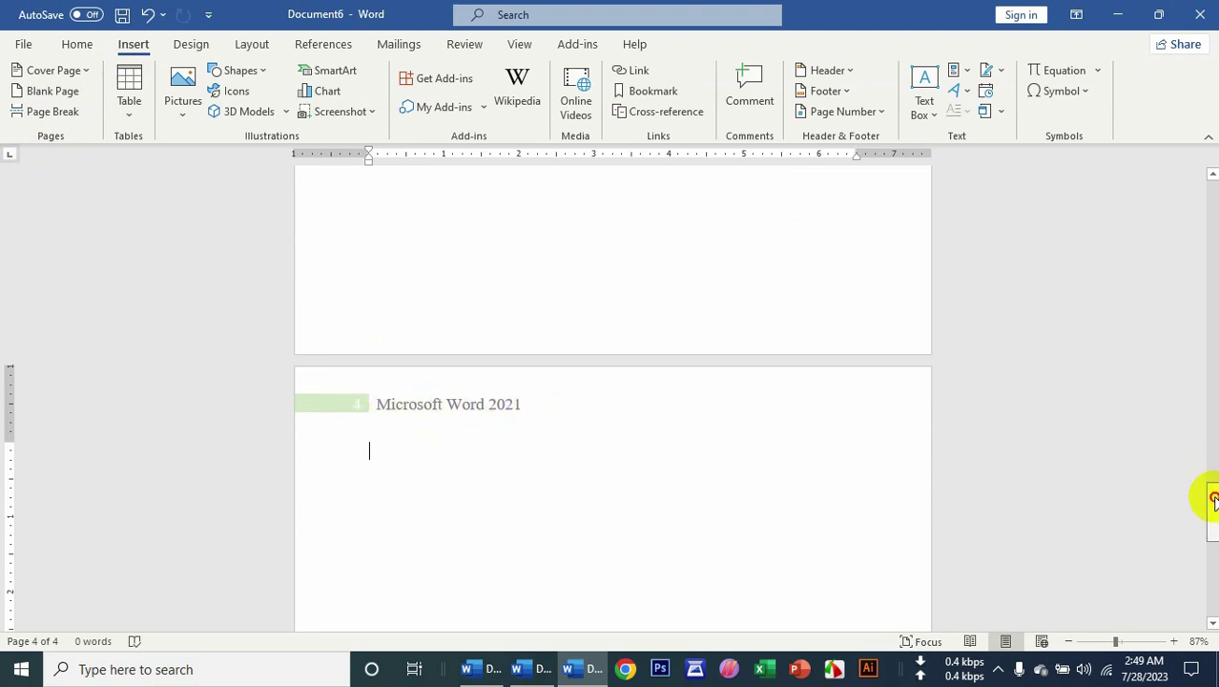
left_click_drag(1211, 495, 1211, 177)
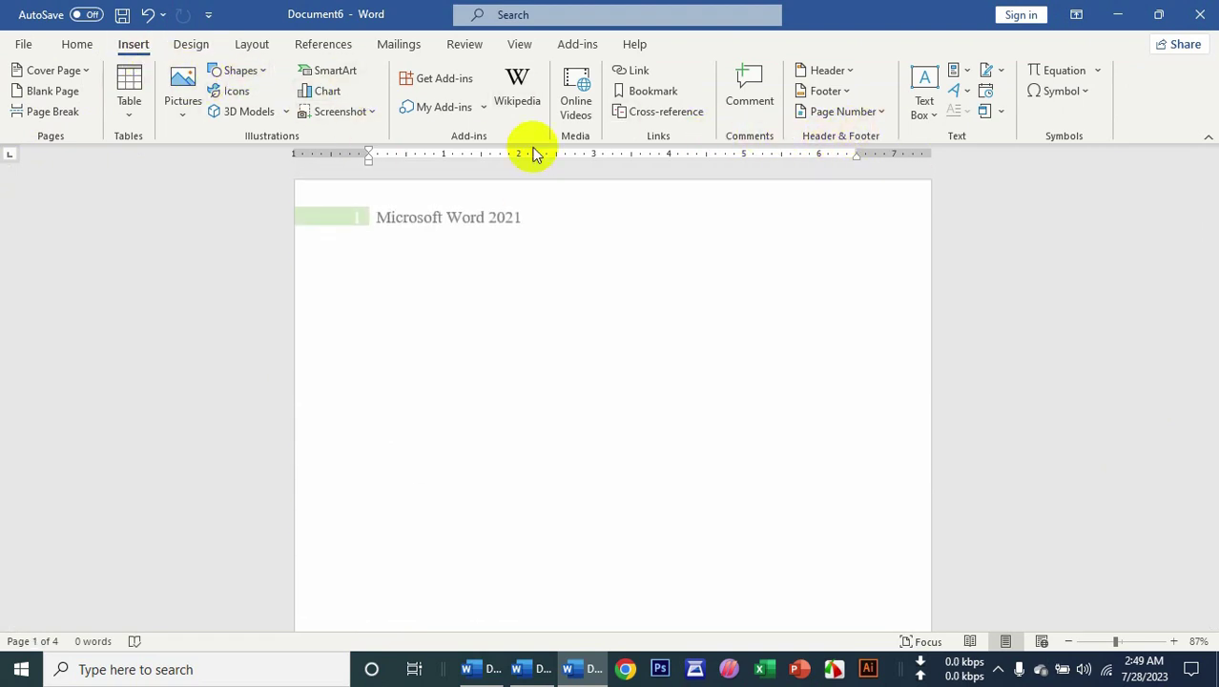
Insert the Integral footer design and select its author name field.
left_click(826, 92)
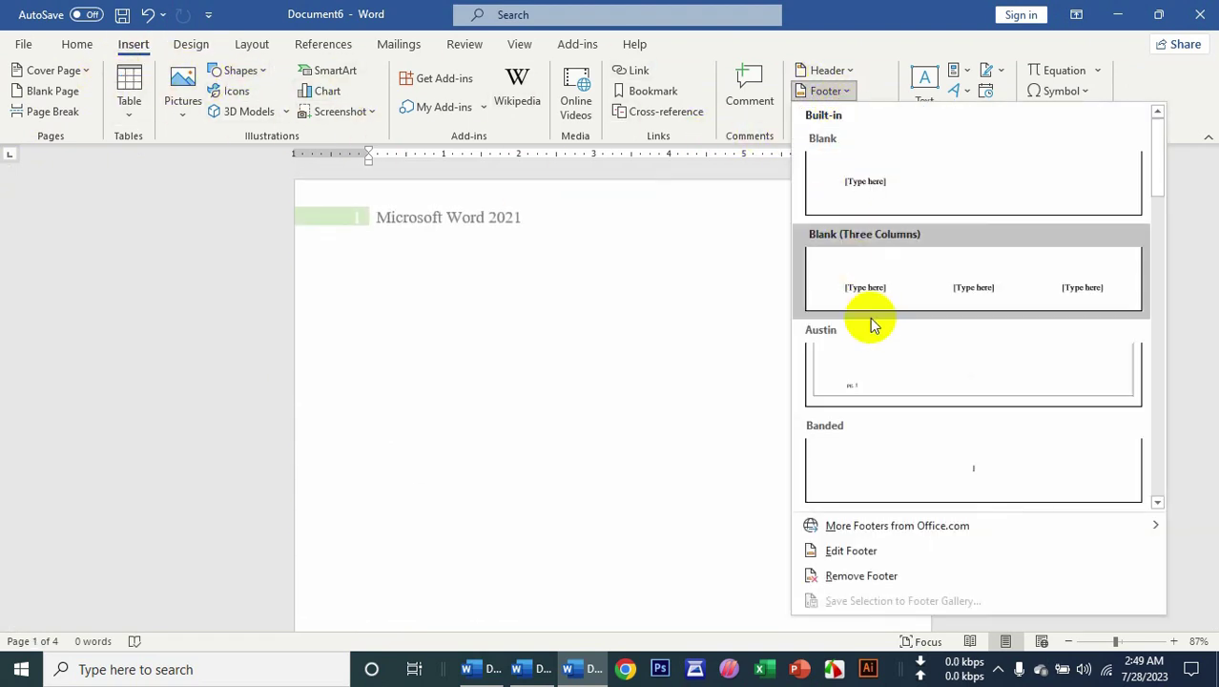
scroll(890, 442, "down", 3)
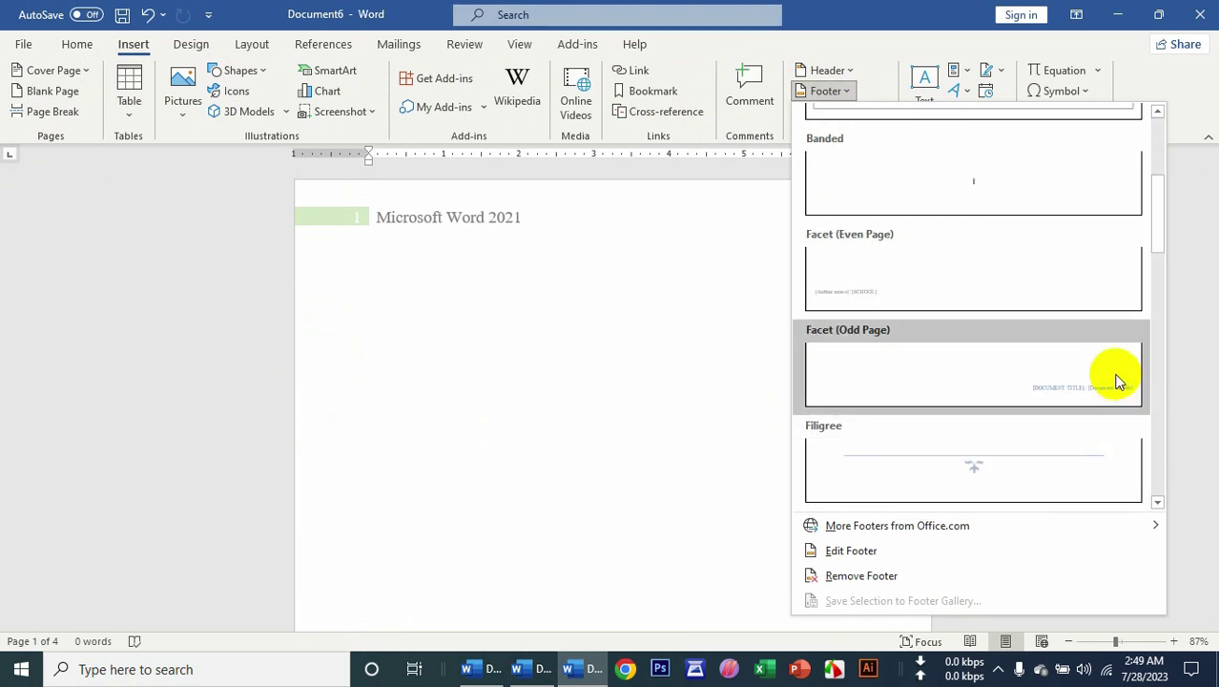
scroll(1085, 420, "down", 3)
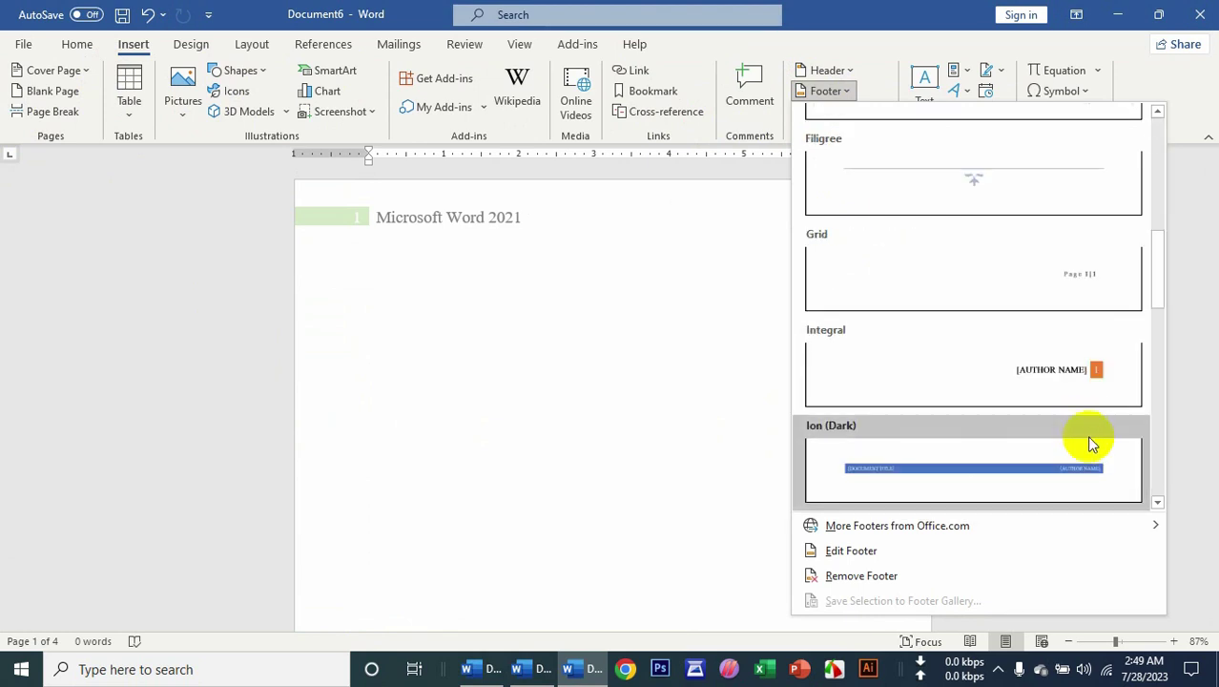
left_click(979, 373)
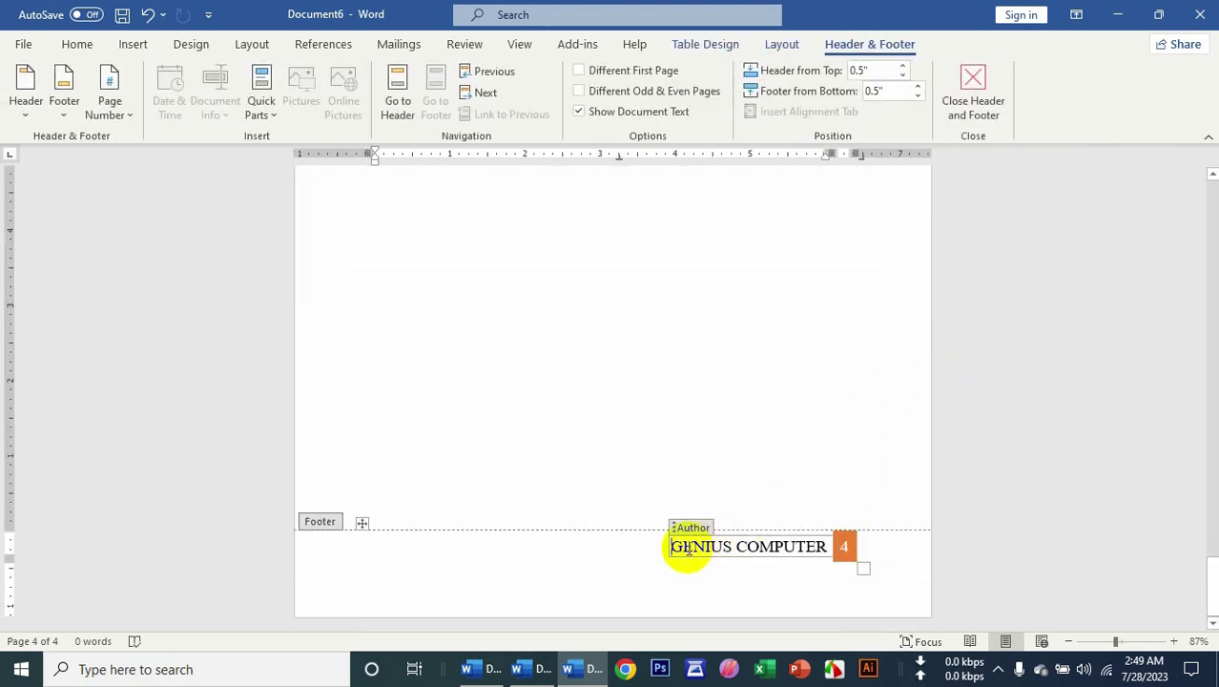
left_click_drag(689, 549, 810, 552)
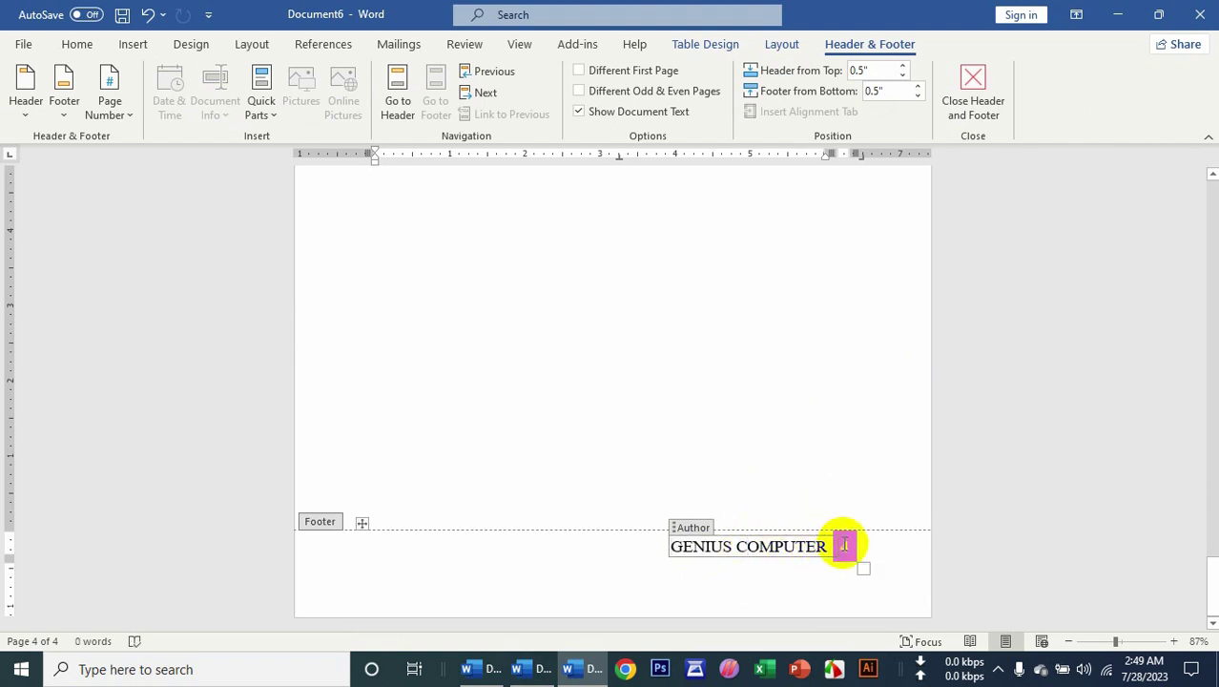
Close footer editing and place the caret on page 2.
left_click(982, 105)
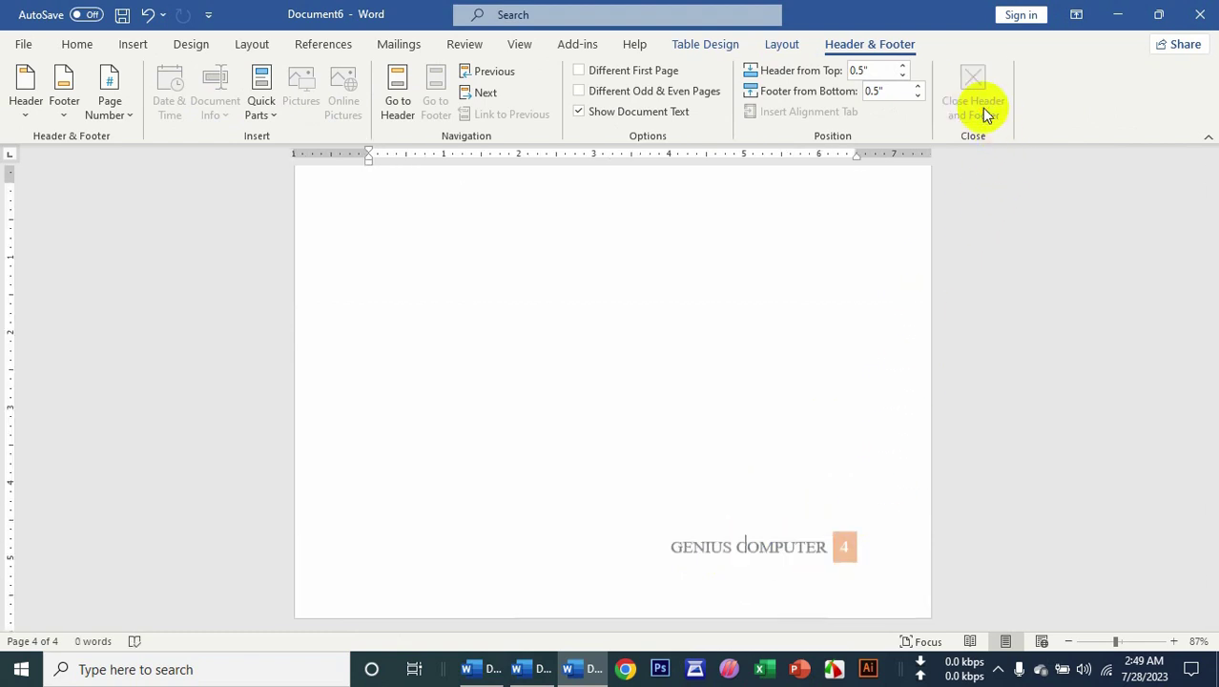
scroll(818, 379, "up", 2)
scroll(816, 385, "up", 3)
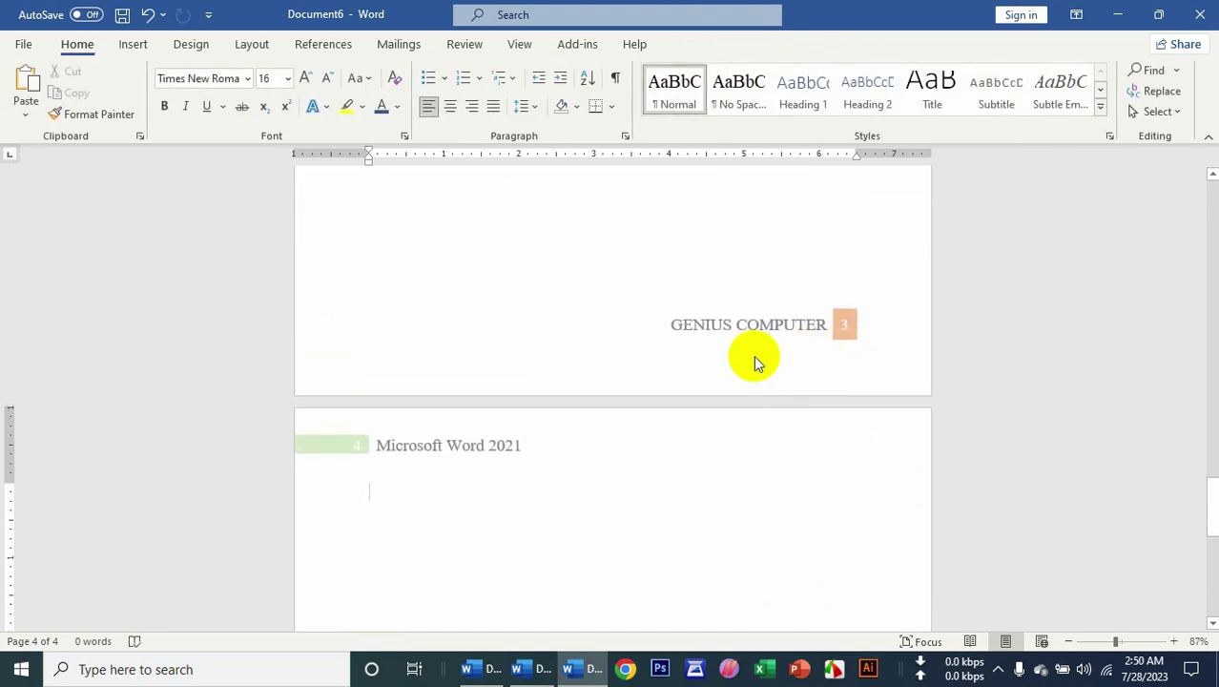
left_click_drag(1214, 510, 1213, 308)
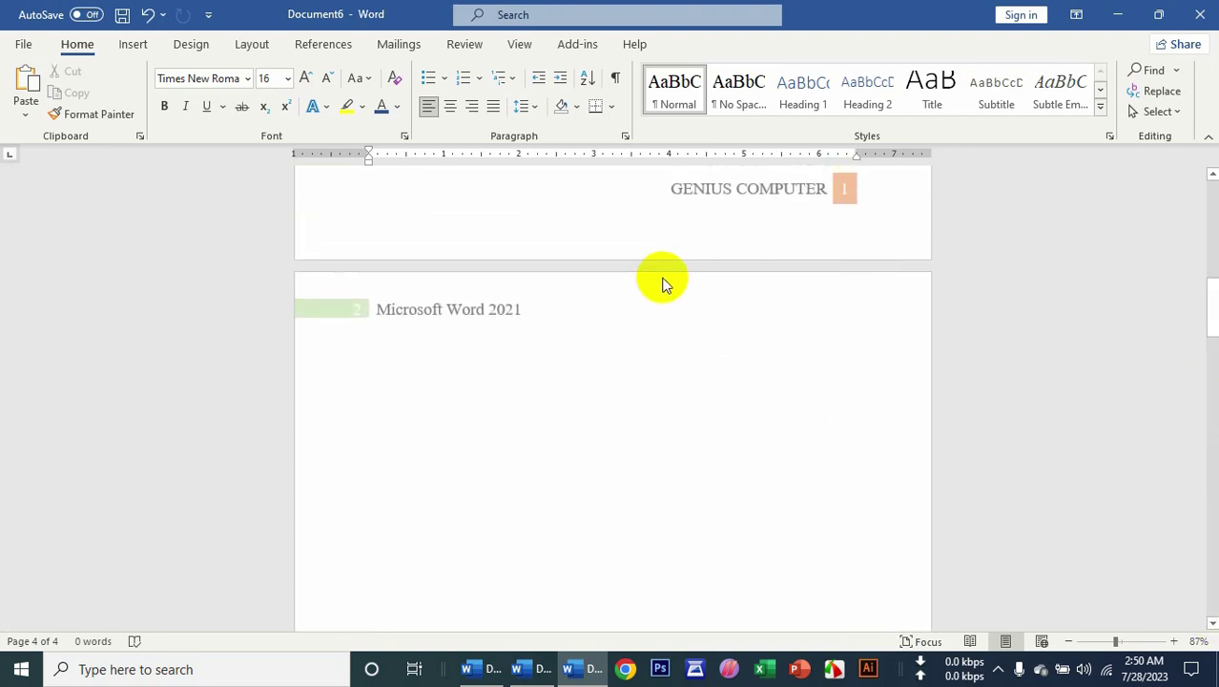
left_click(467, 347)
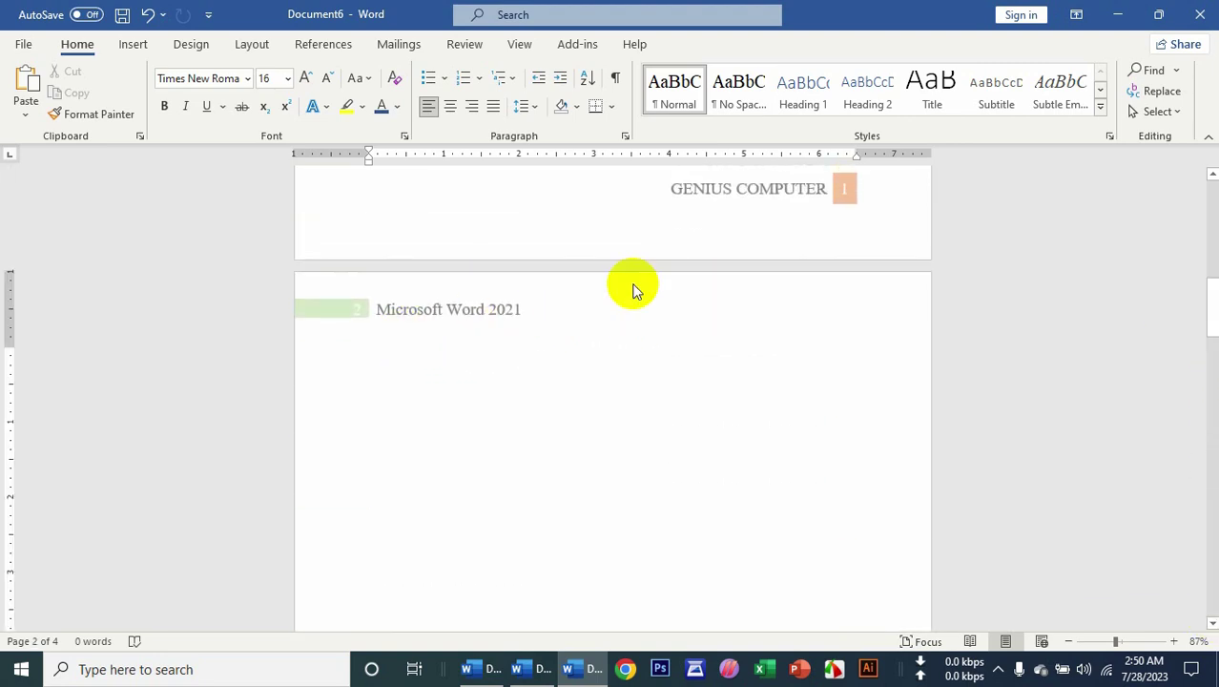
left_click(135, 48)
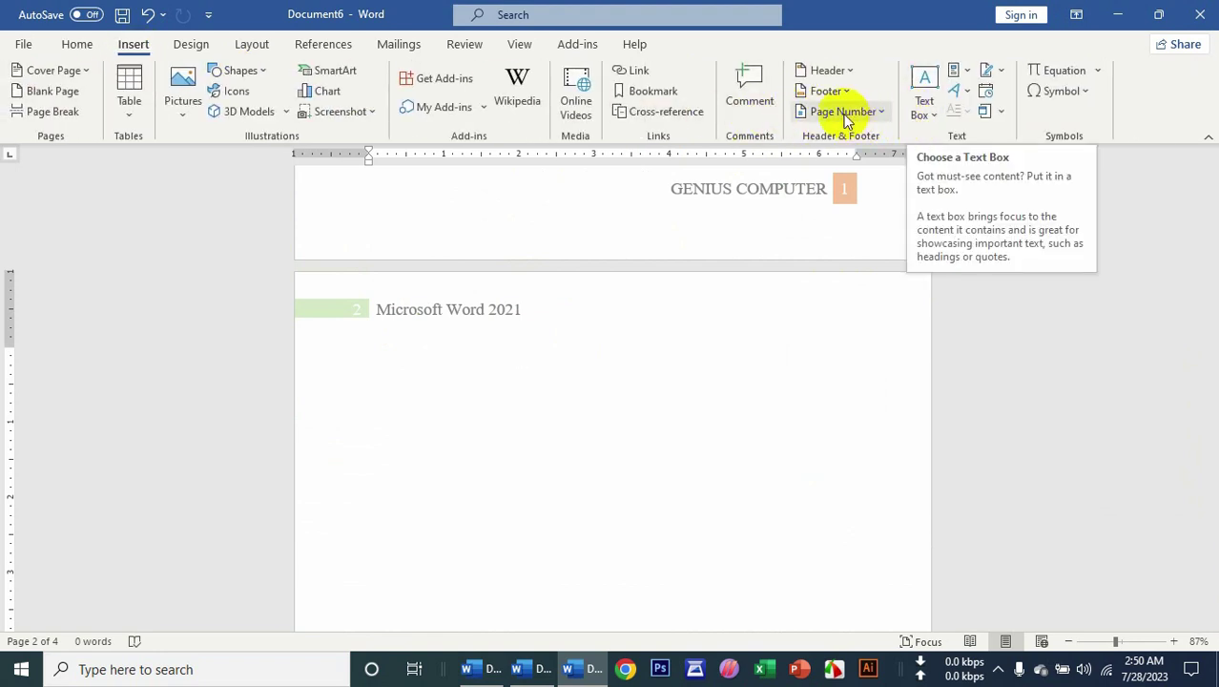
Remove the Microsoft Word 2021 header and GENIUS COMPUTER footer, then edit the empty header.
left_click(829, 70)
left_click(845, 554)
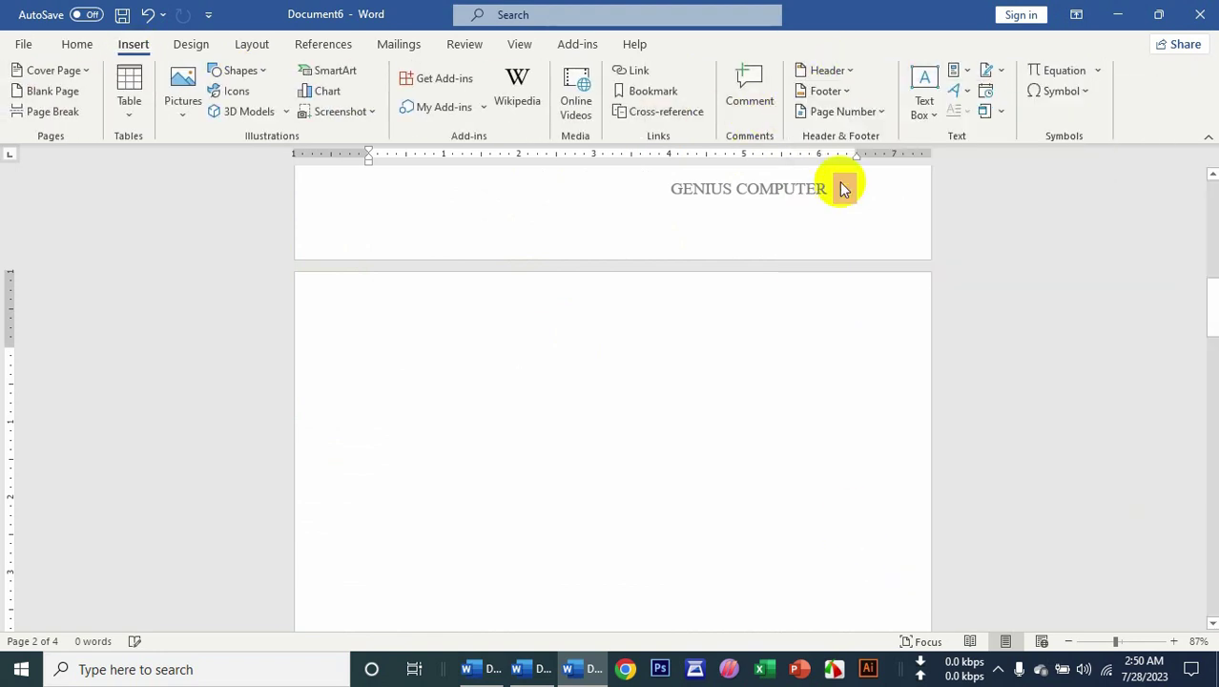
left_click(826, 90)
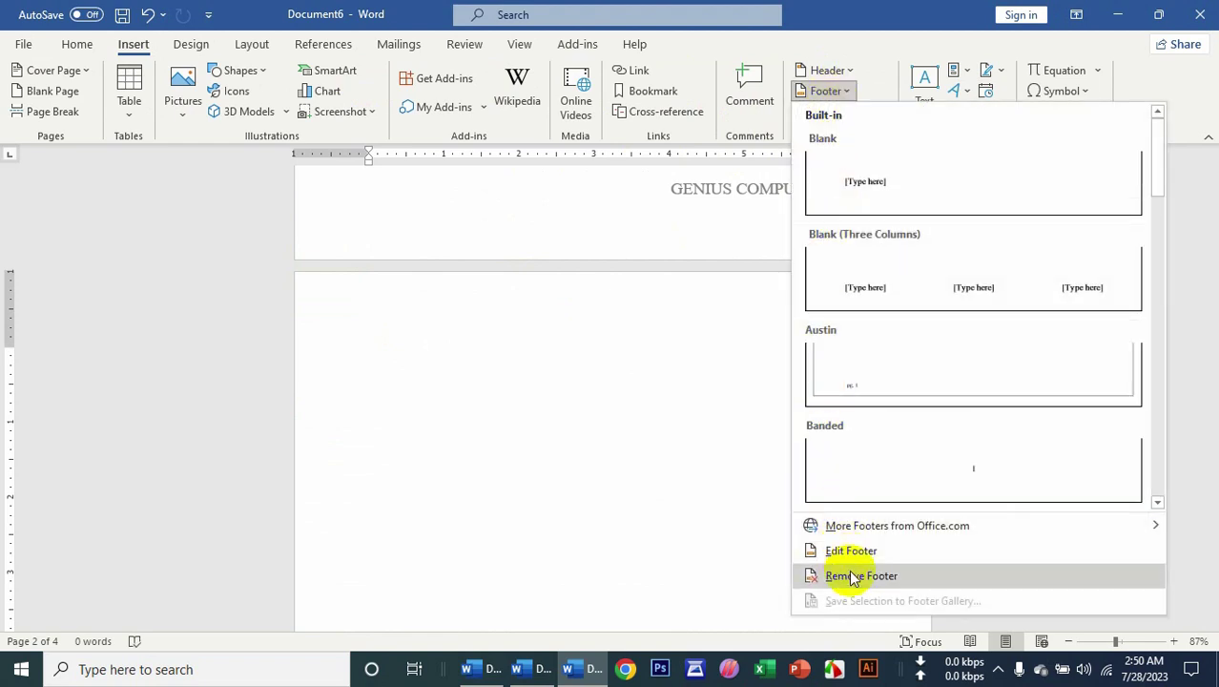
left_click(848, 575)
left_click(832, 71)
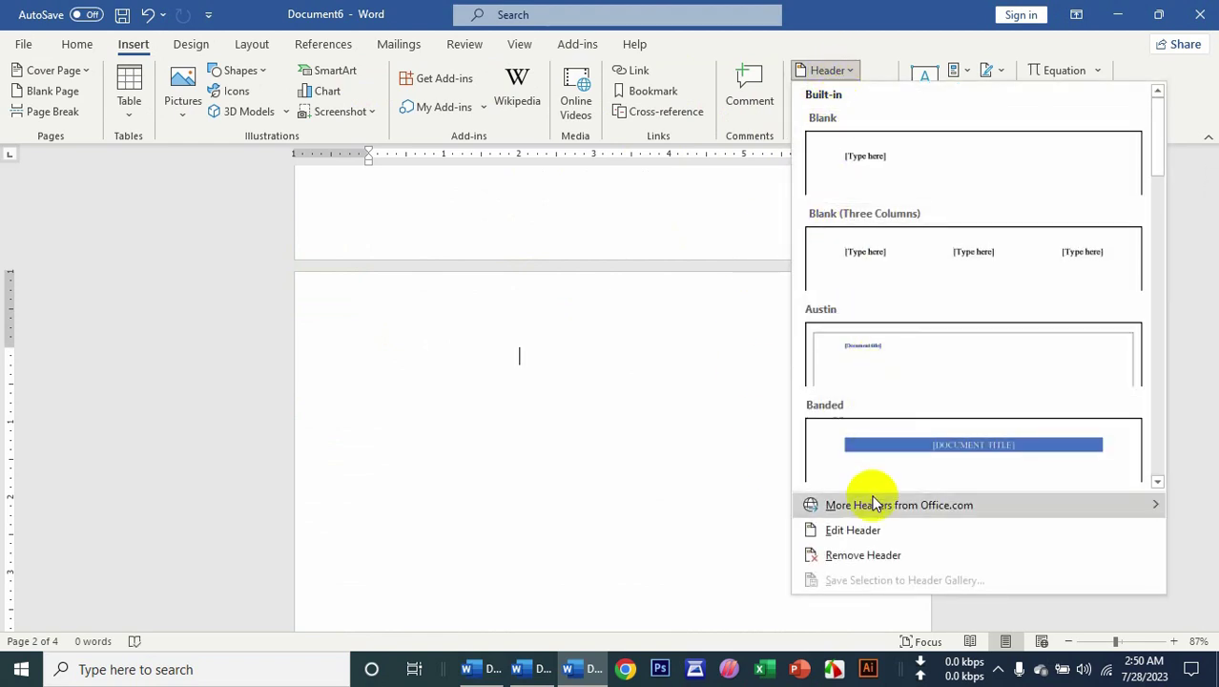
left_click(852, 552)
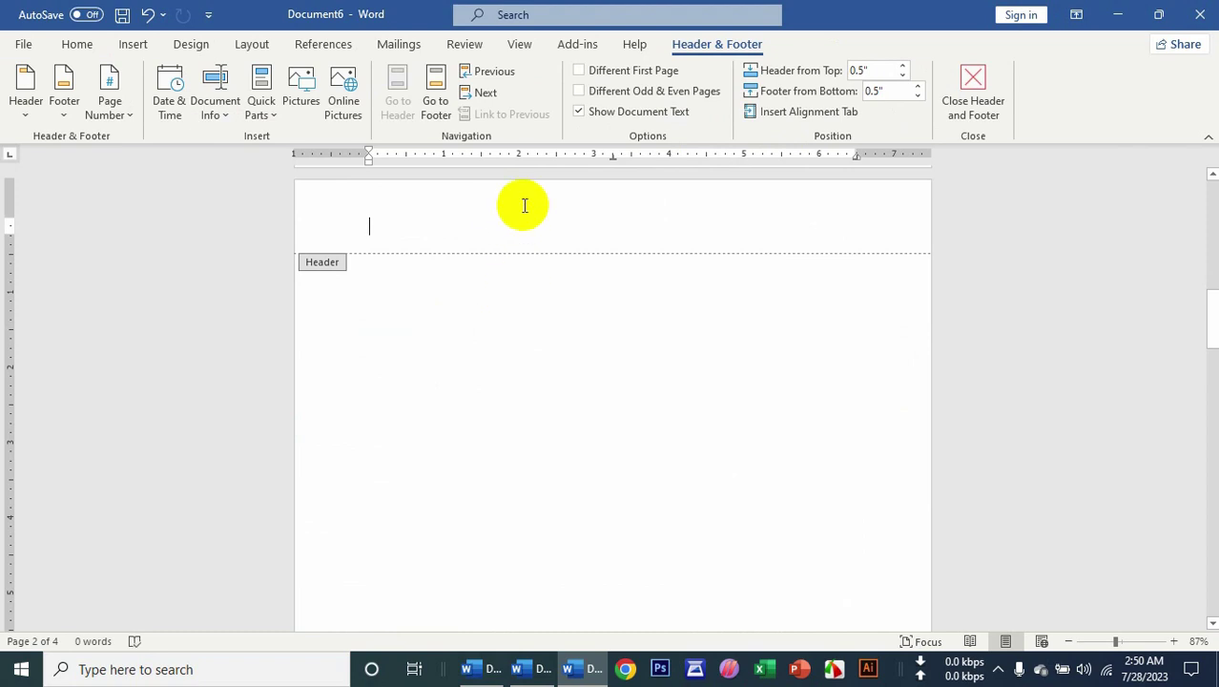
left_click(133, 44)
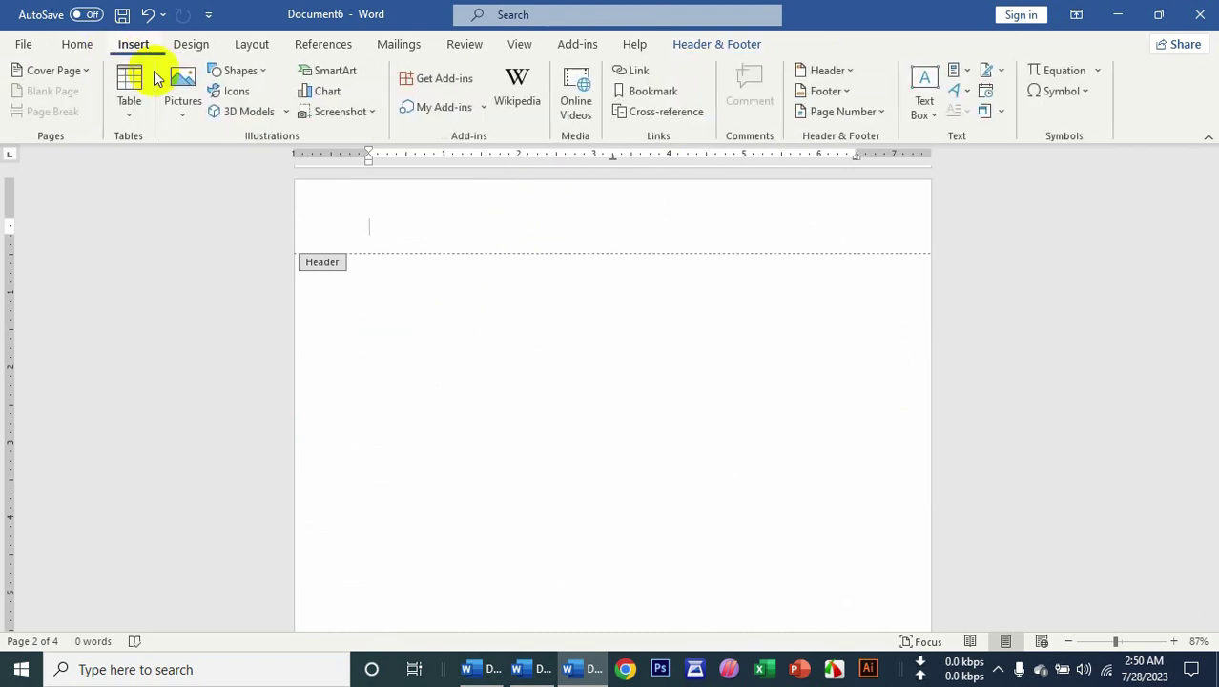
Draw a wide rectangle banner across the header and add the text 'Ms Word 2021'.
left_click(231, 72)
left_click(233, 240)
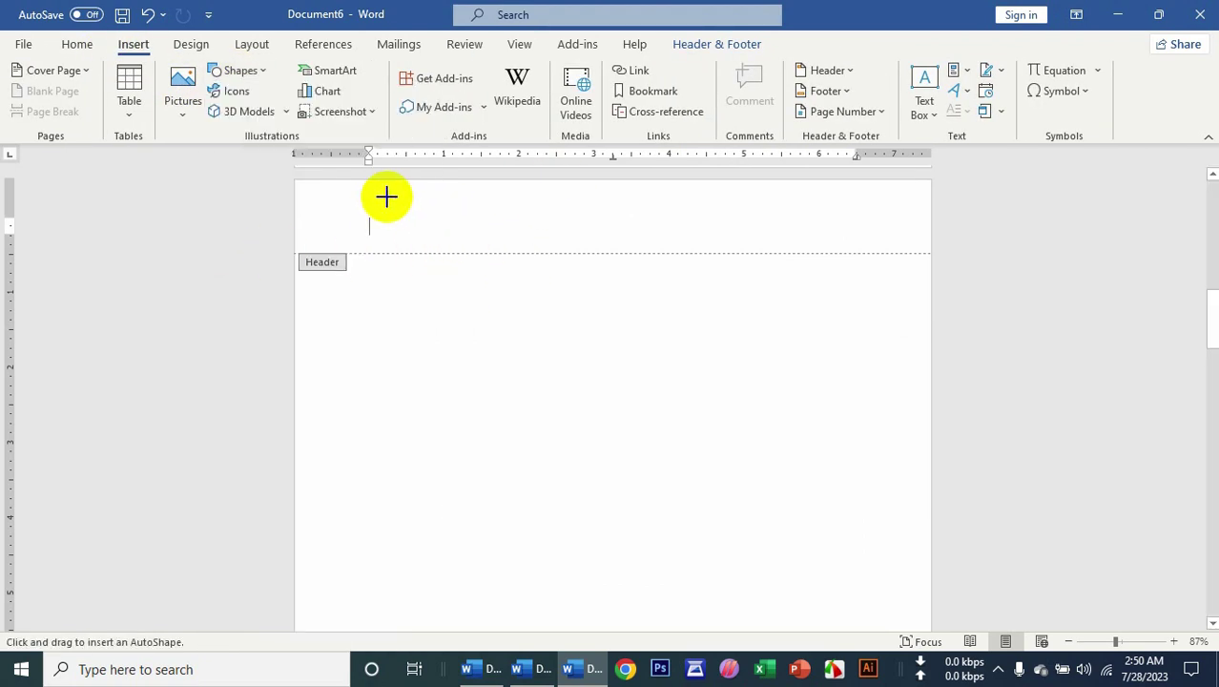
left_click_drag(388, 197, 827, 234)
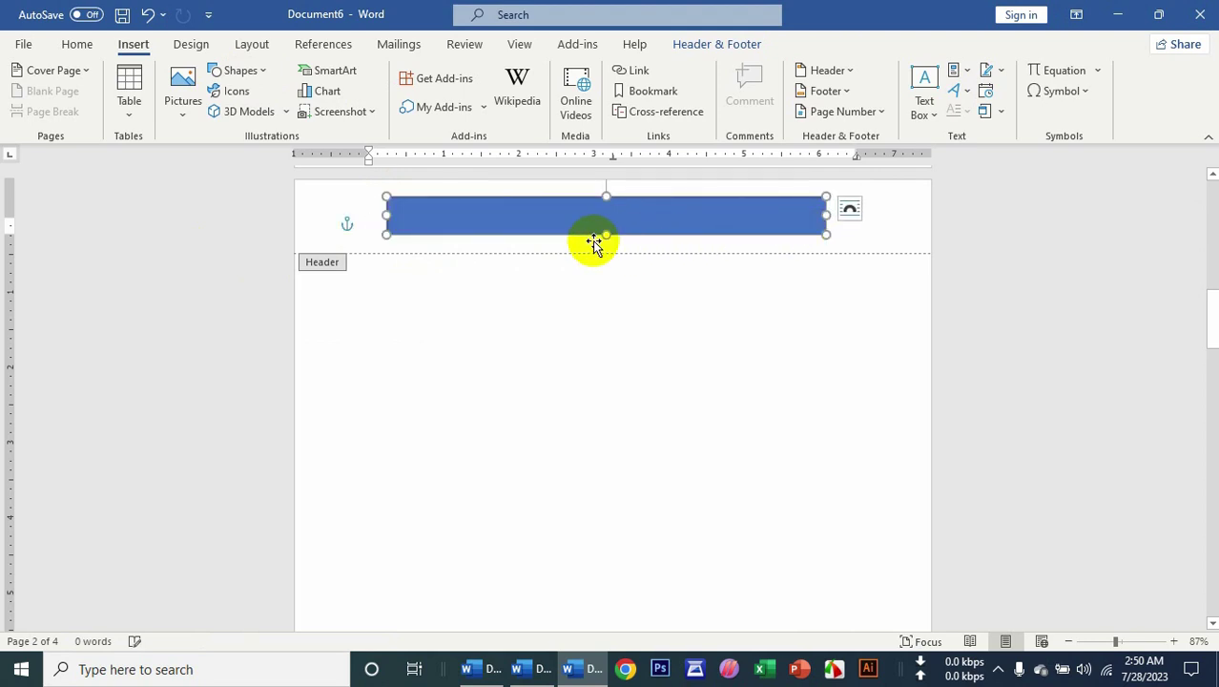
right_click(572, 222)
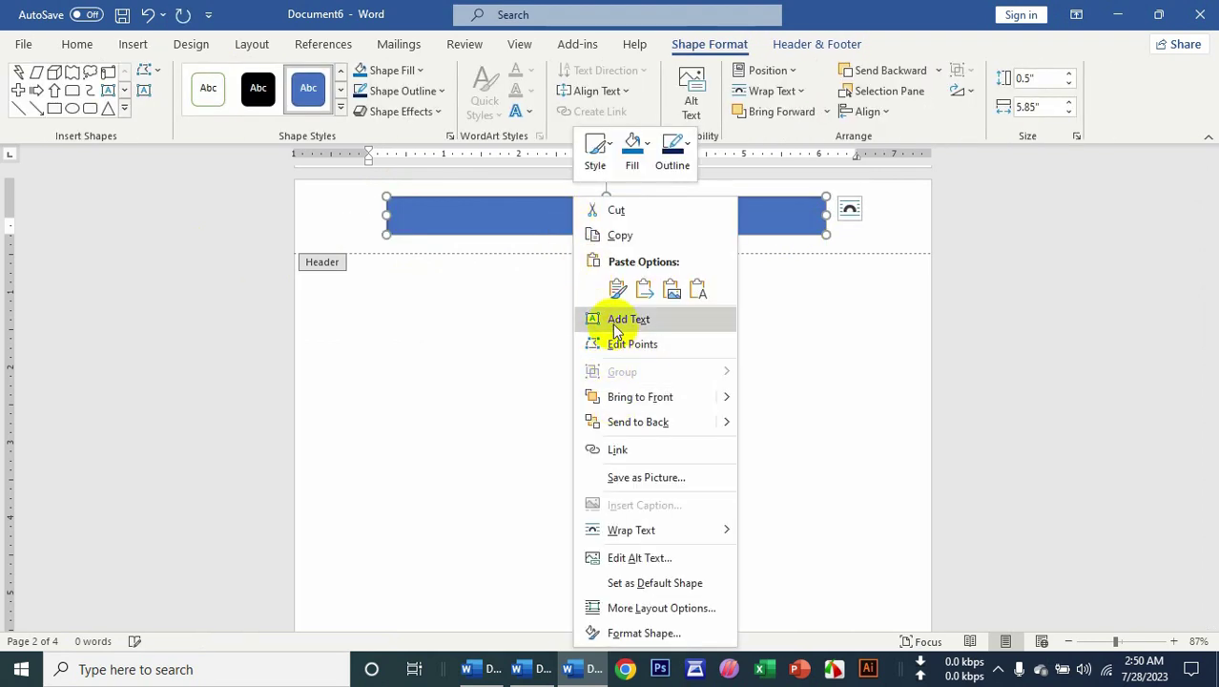
left_click(615, 320)
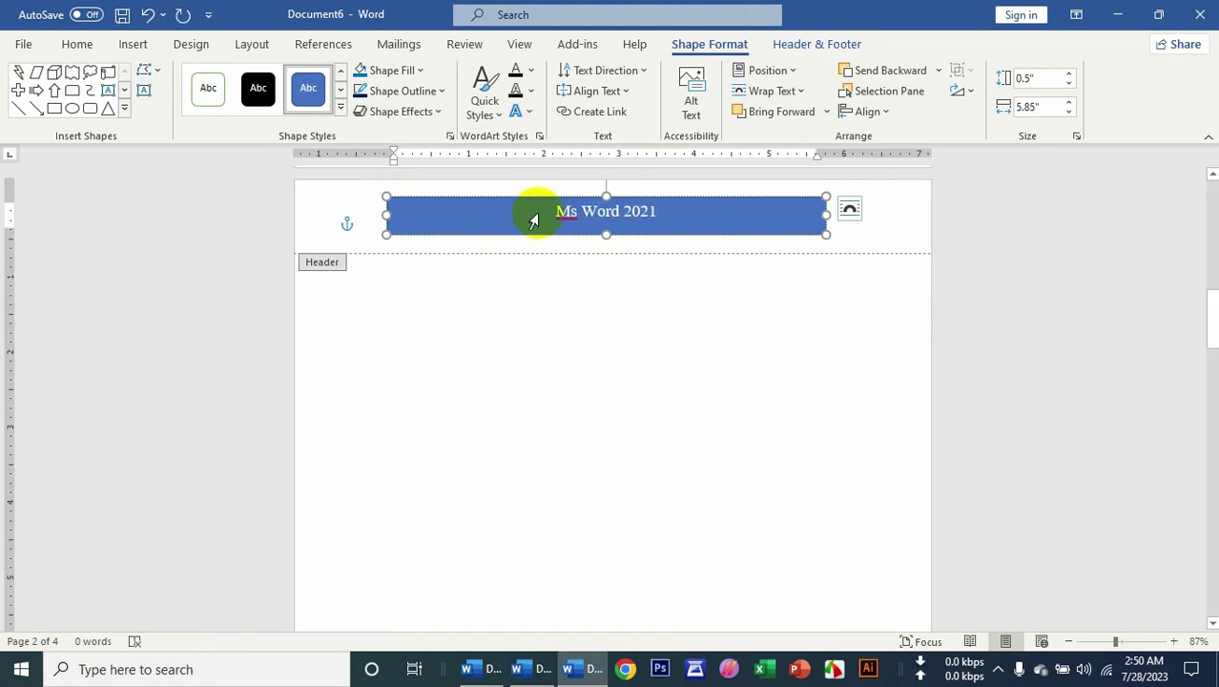
Fill the banner dark blue and apply a bevel preset shape effect.
left_click(400, 71)
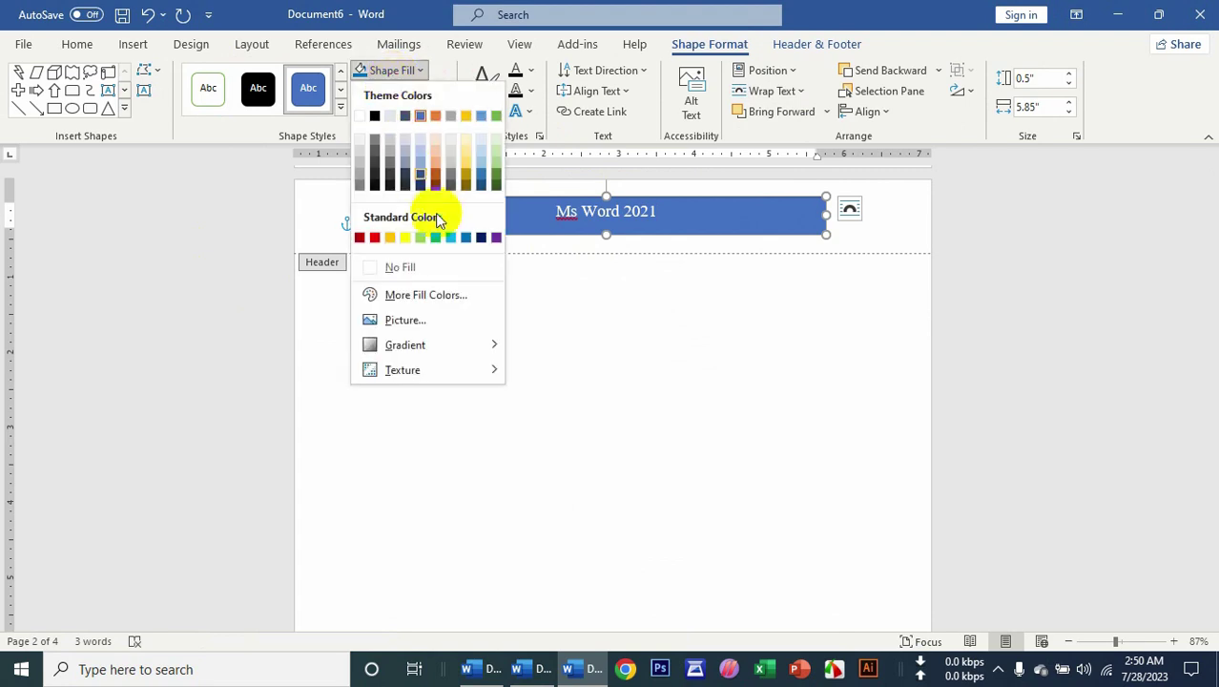
left_click(480, 239)
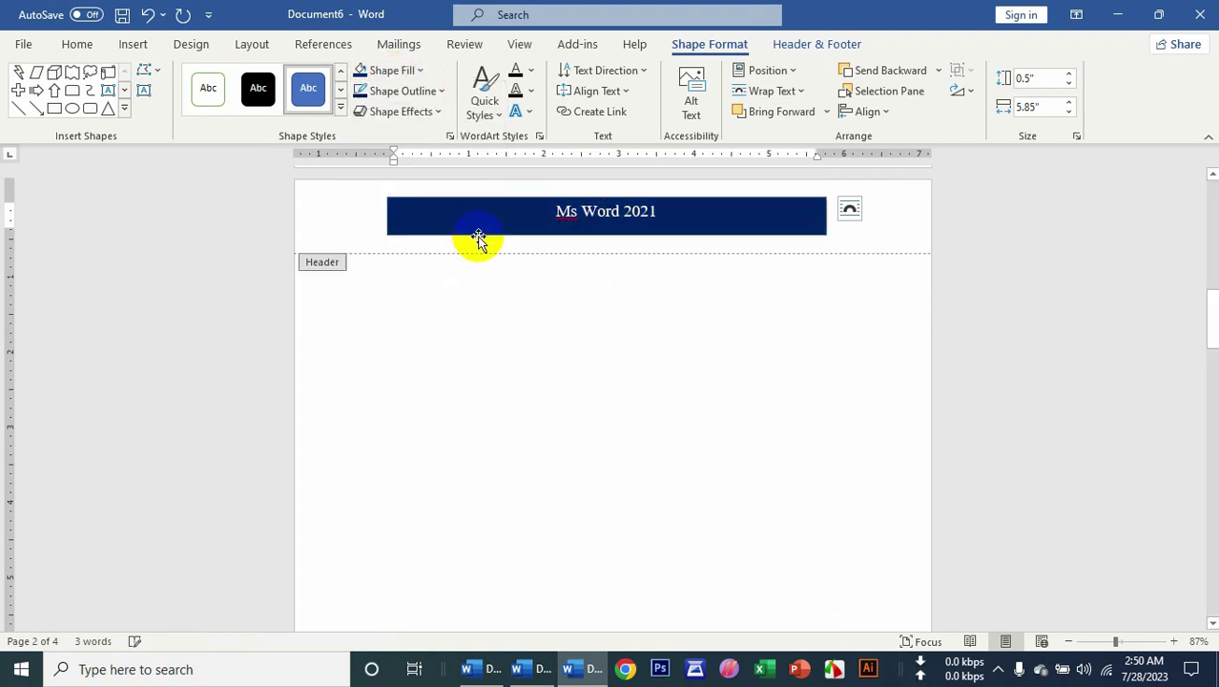
left_click(434, 112)
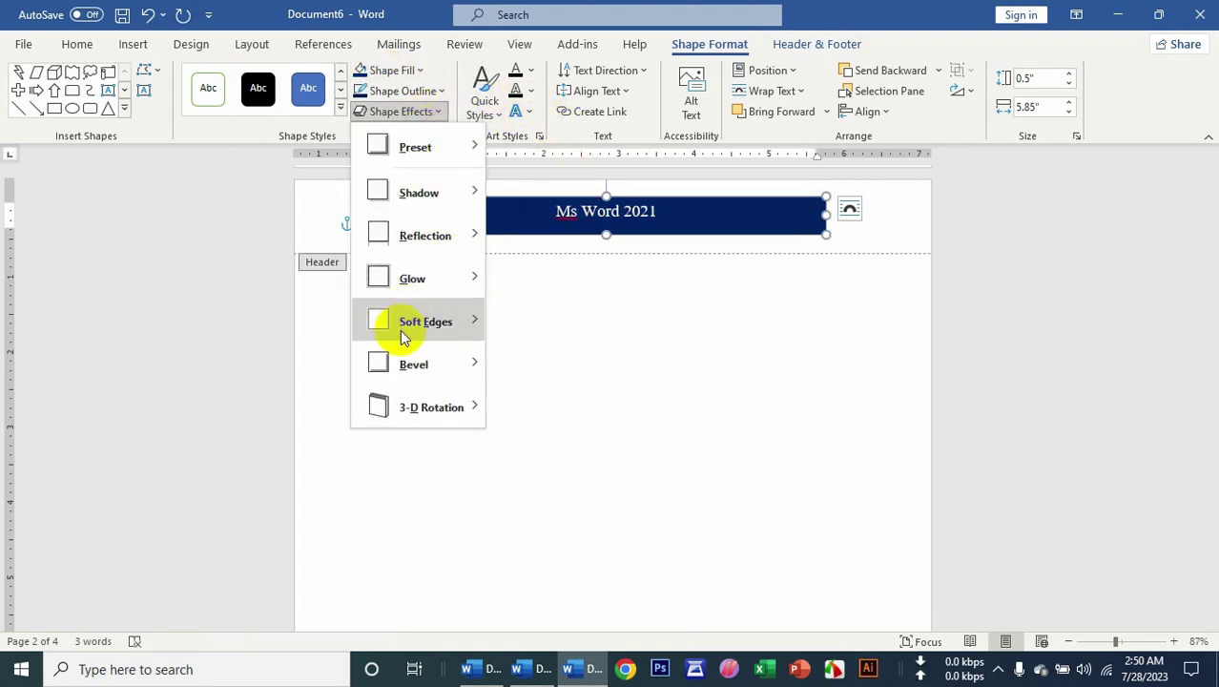
mouse_move(426, 168)
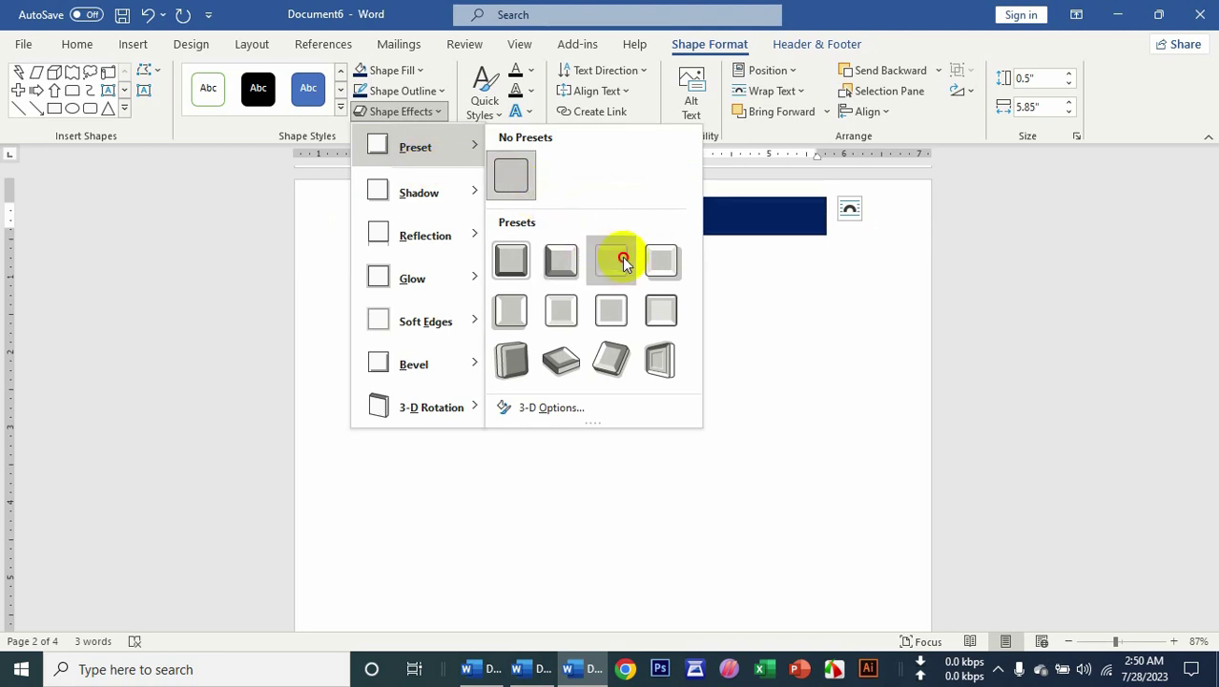
left_click(598, 313)
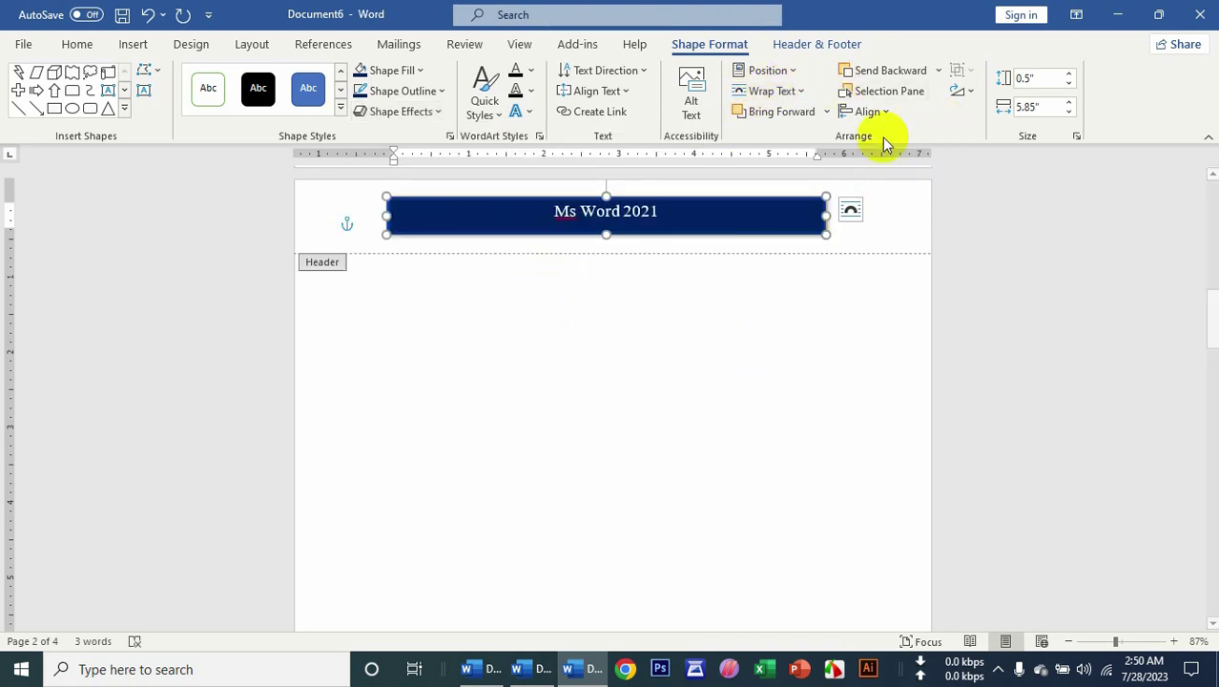
left_click(810, 42)
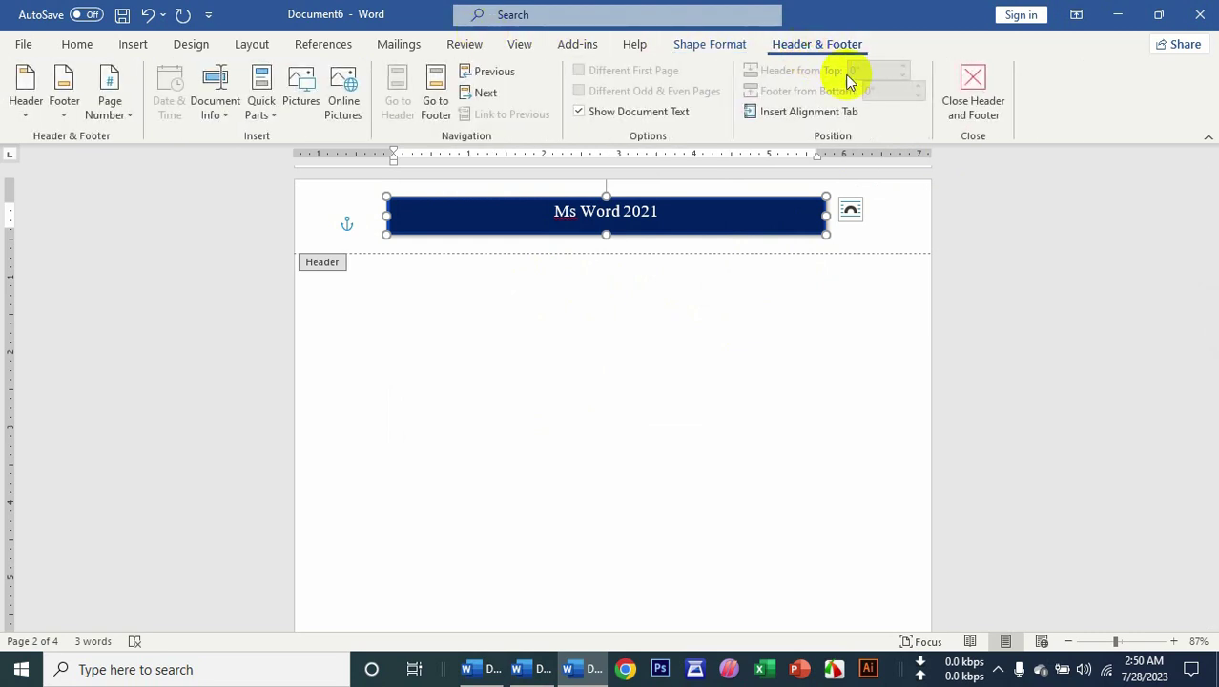
Close header editing and review the pages, briefly reopening and closing the header.
left_click(954, 100)
scroll(627, 390, "down", 1)
left_click_drag(1207, 343, 1211, 274)
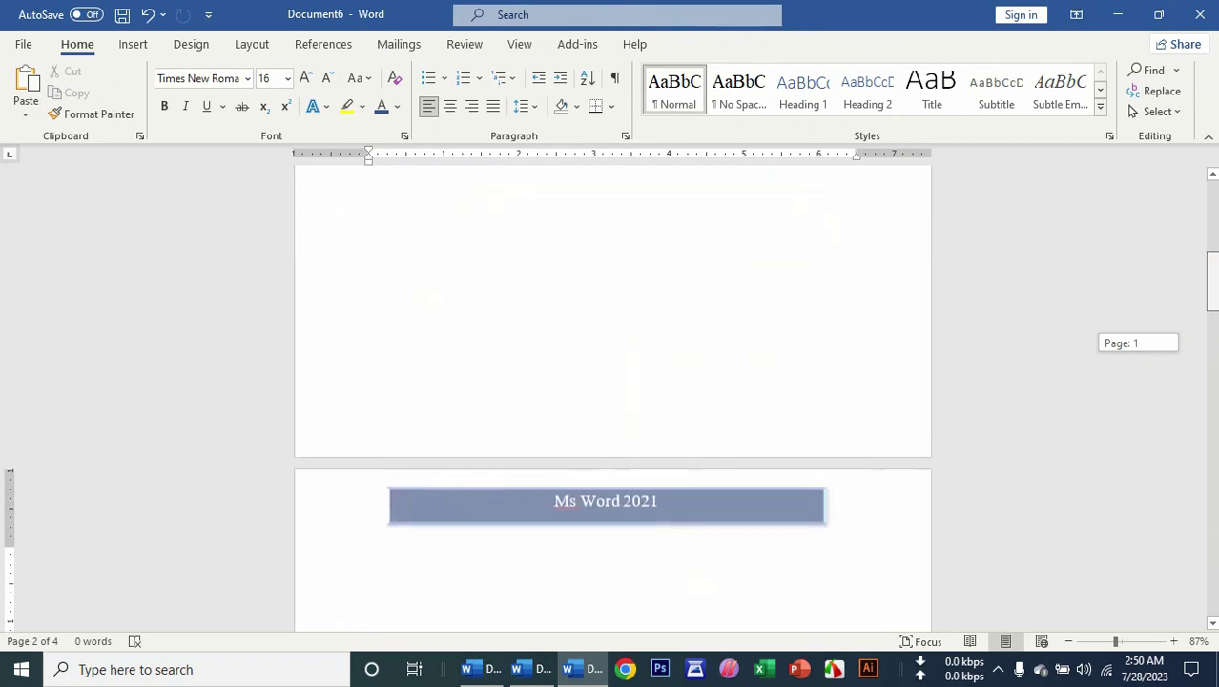
scroll(544, 286, "down", 5)
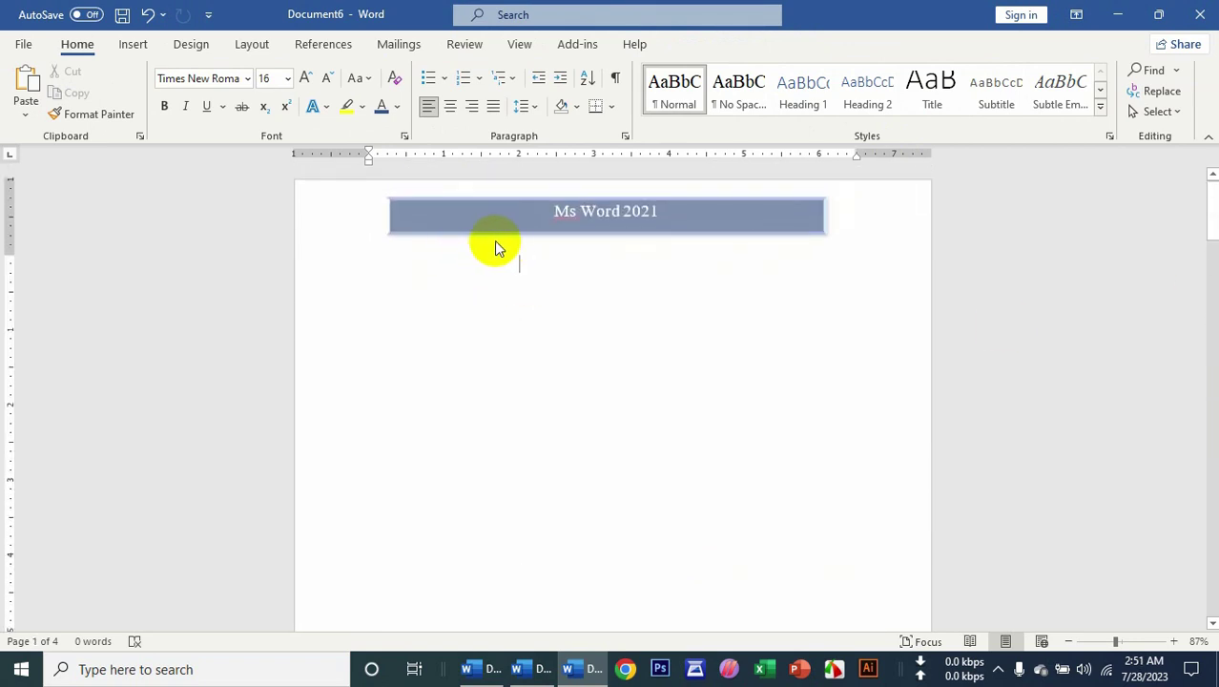
double_click(522, 228)
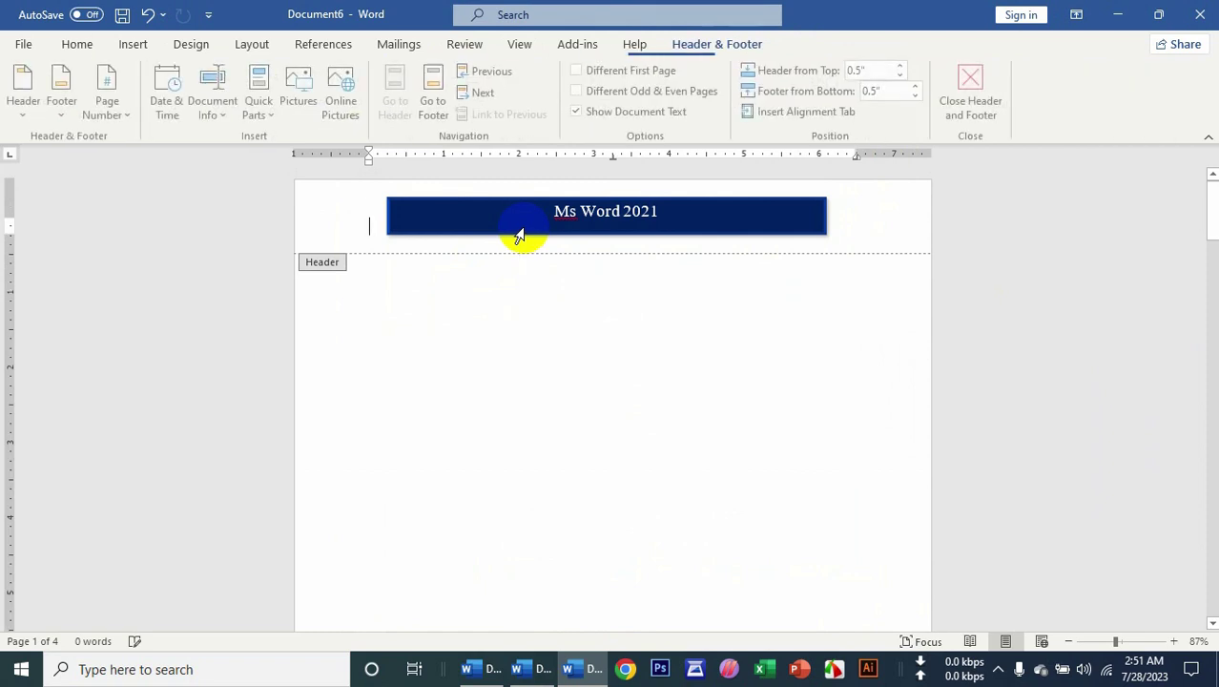
left_click(968, 107)
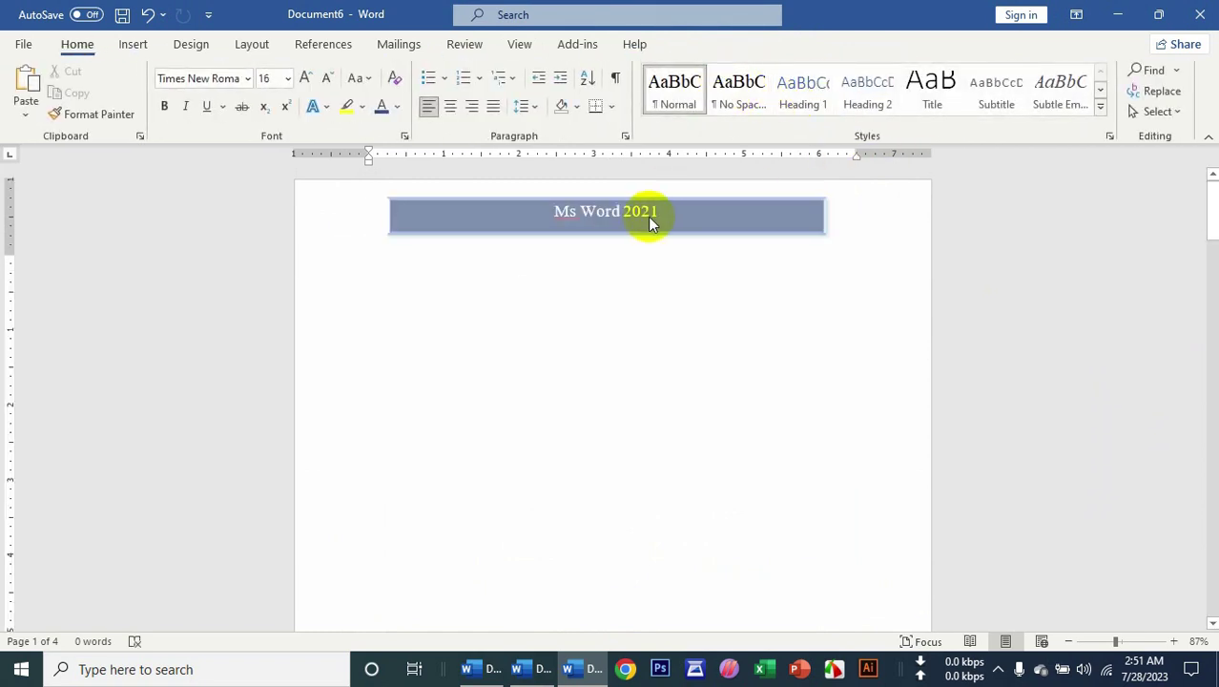
Remove the Ms Word 2021 banner header and return to the page body.
double_click(867, 208)
left_click(132, 45)
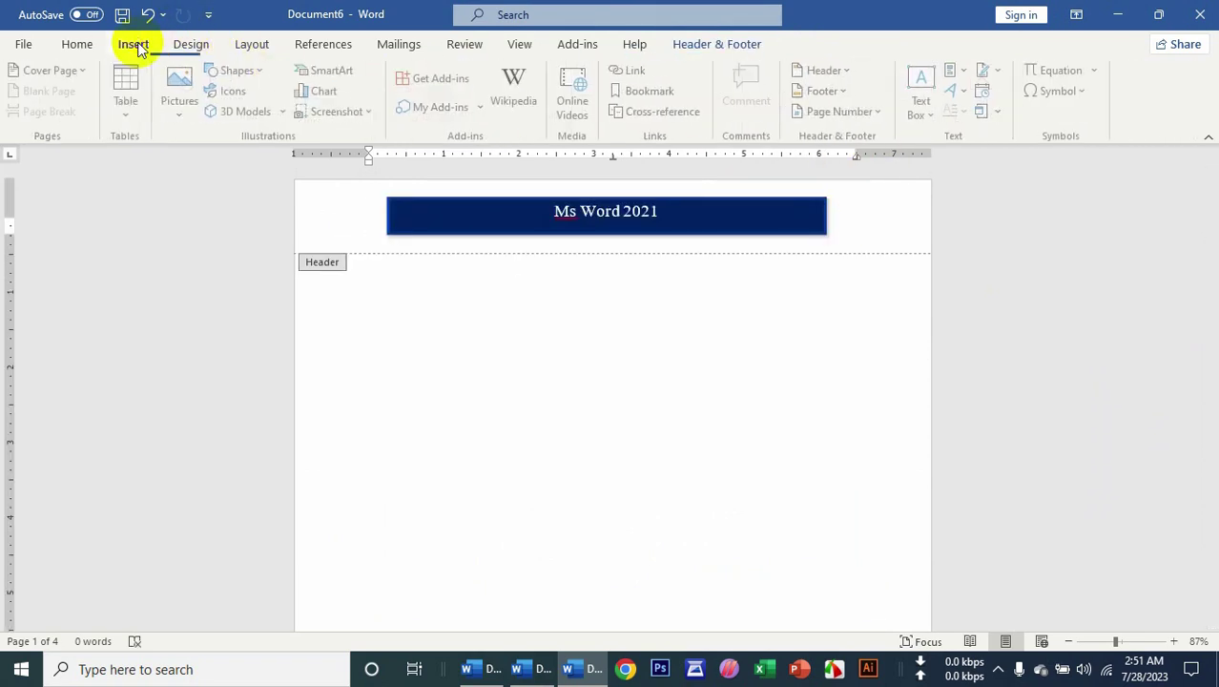
left_click(828, 71)
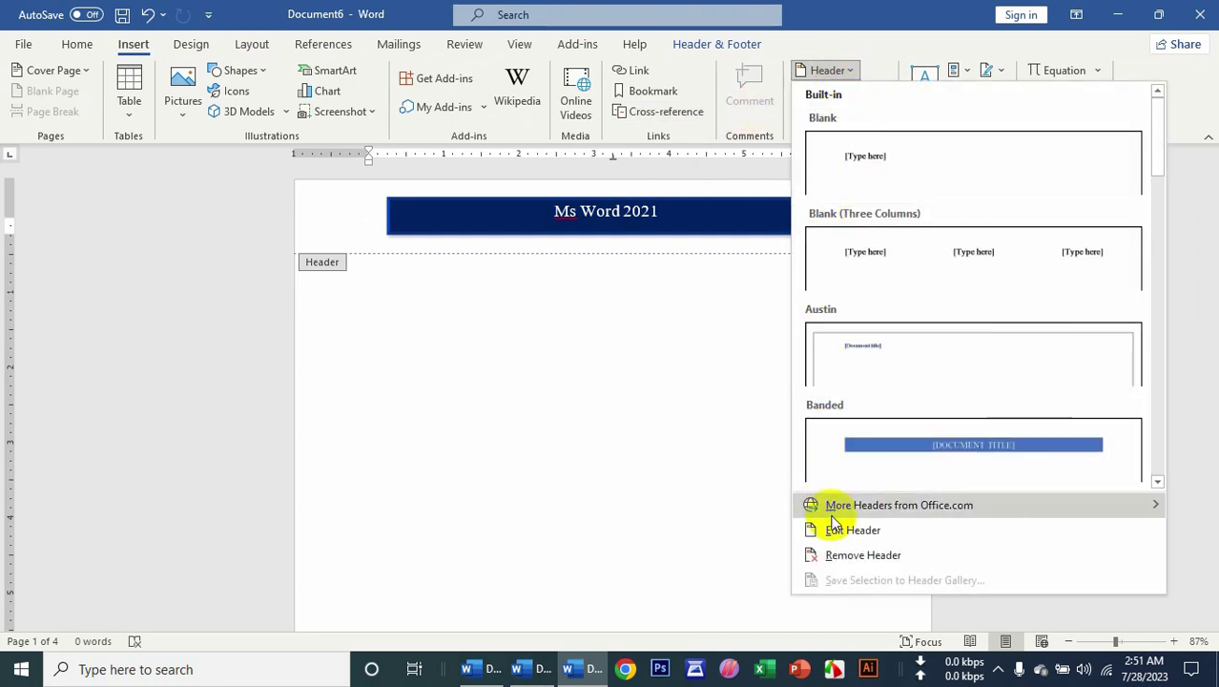
left_click(839, 549)
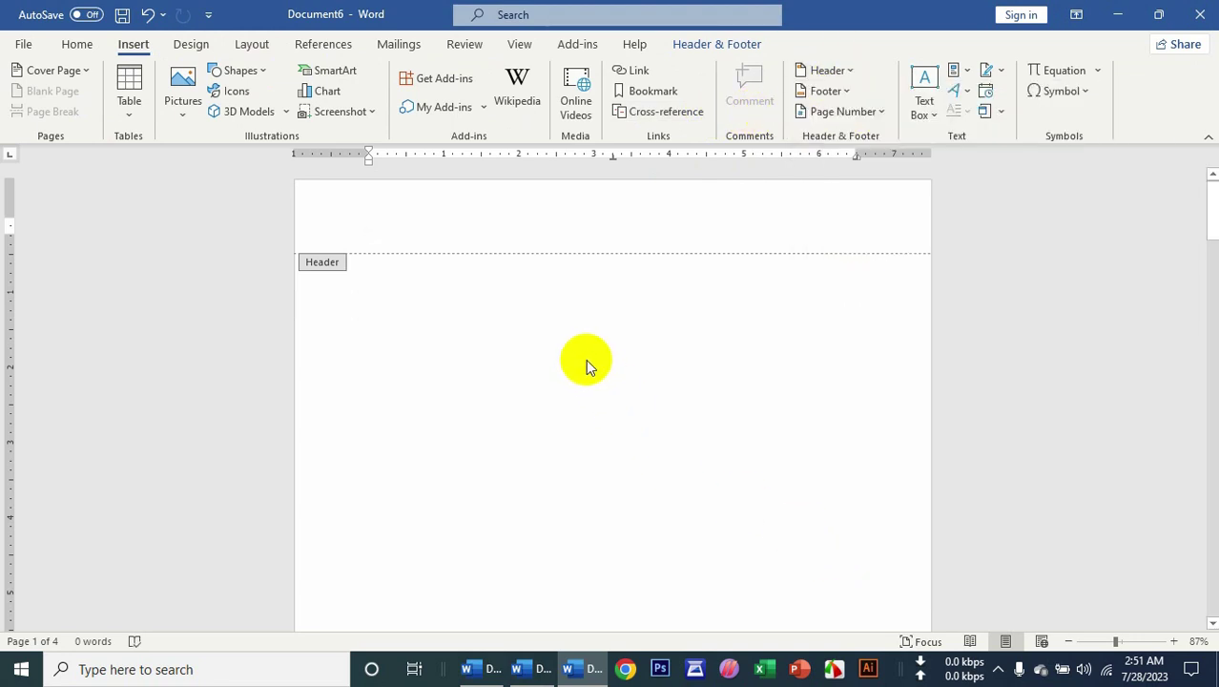
double_click(586, 359)
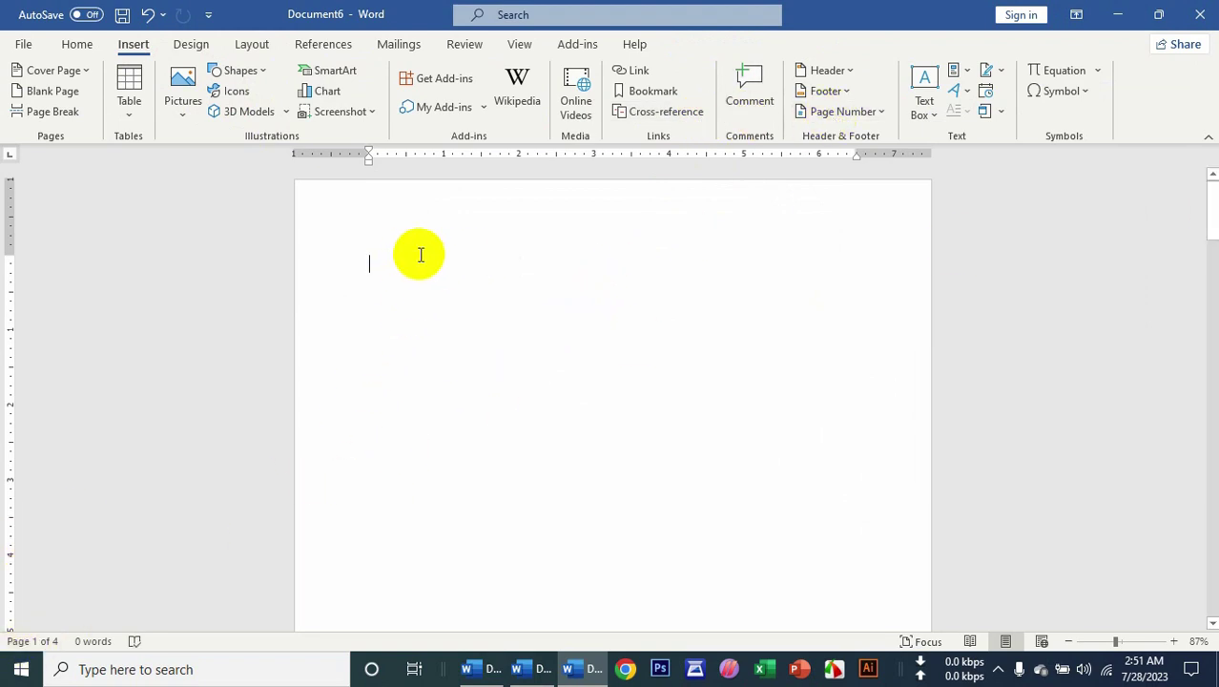
Add an Accent Bar 2 'Page | 1' number at the top right and close the header.
left_click(842, 113)
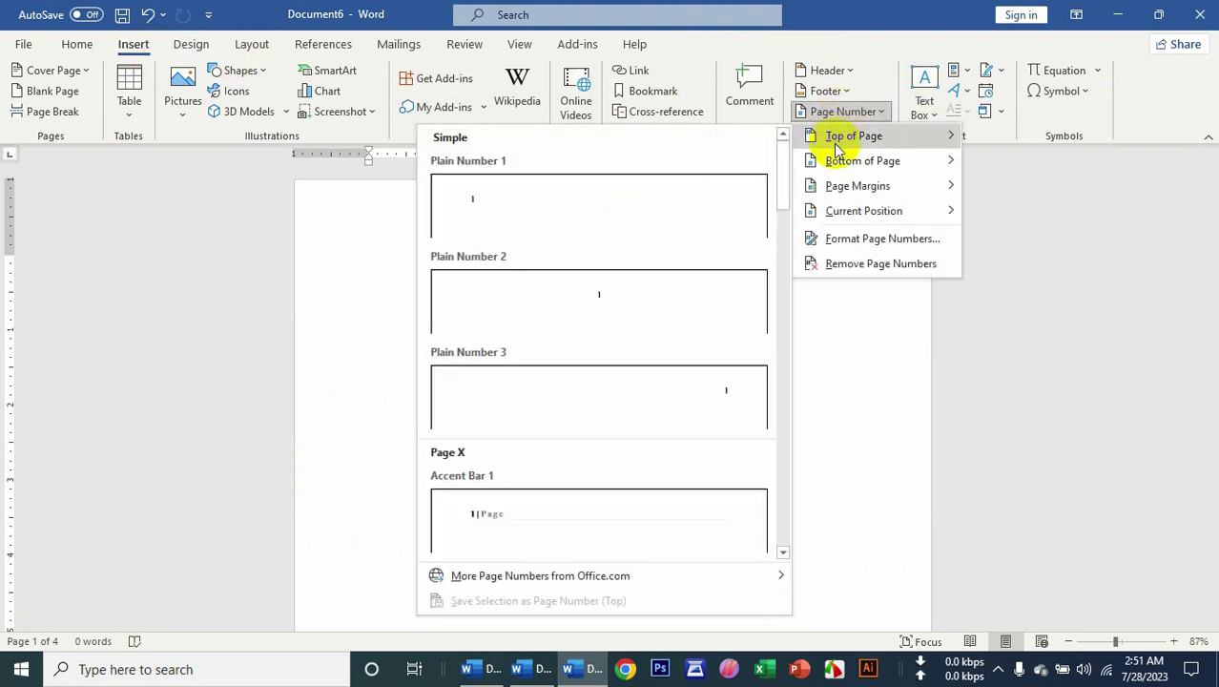
mouse_move(842, 164)
mouse_move(839, 140)
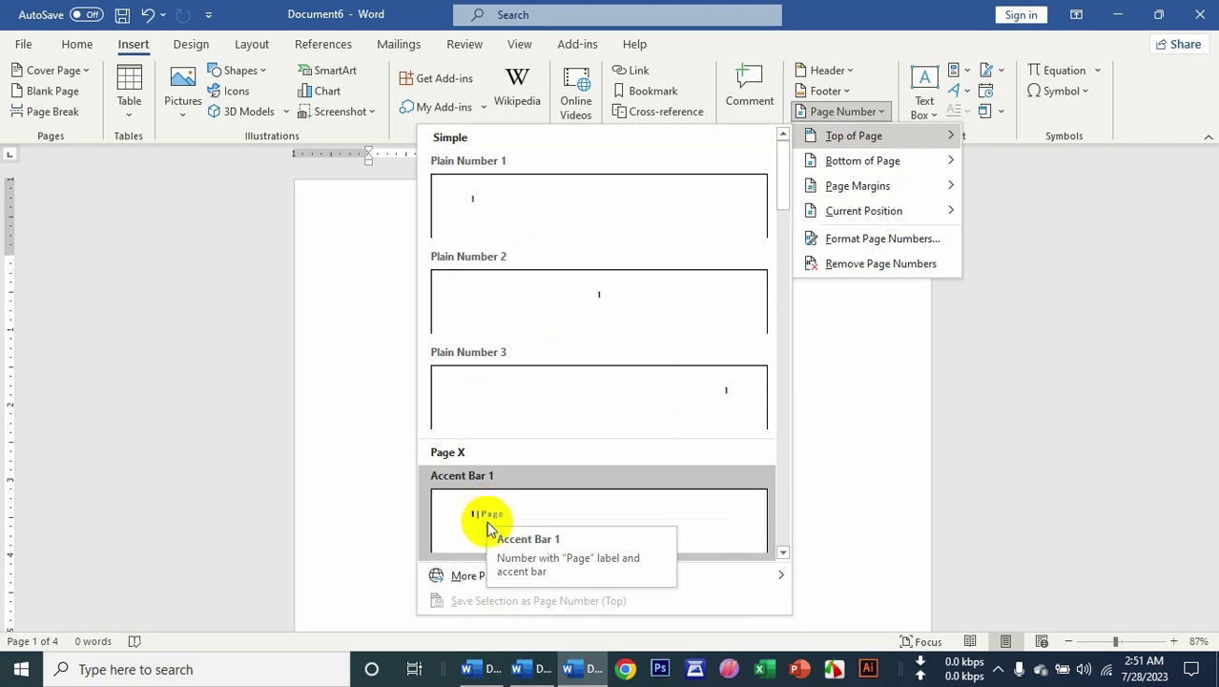
scroll(488, 527, "down", 3)
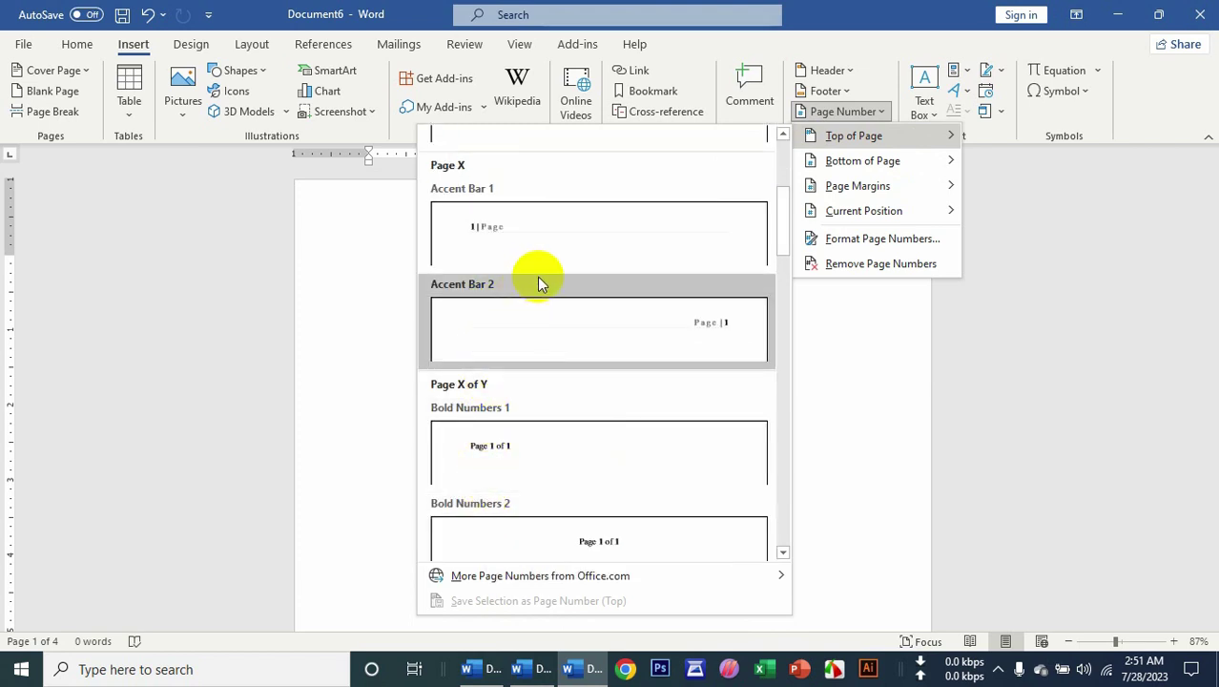
left_click(723, 314)
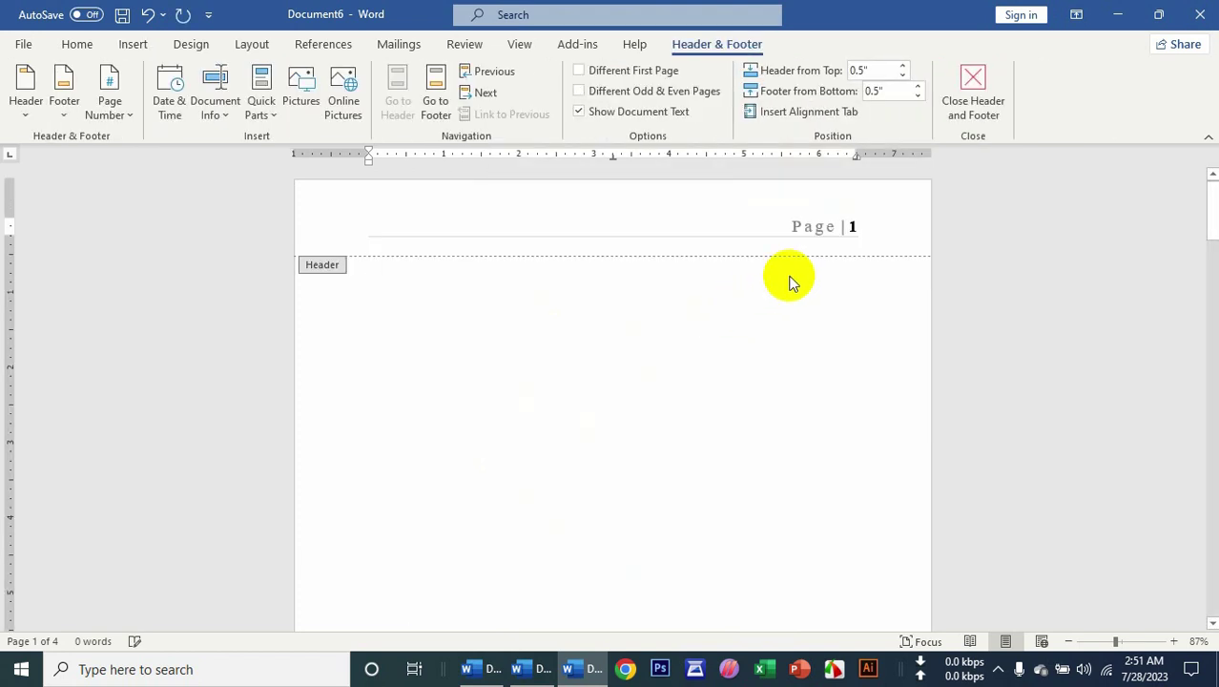
left_click_drag(1207, 226, 1208, 183)
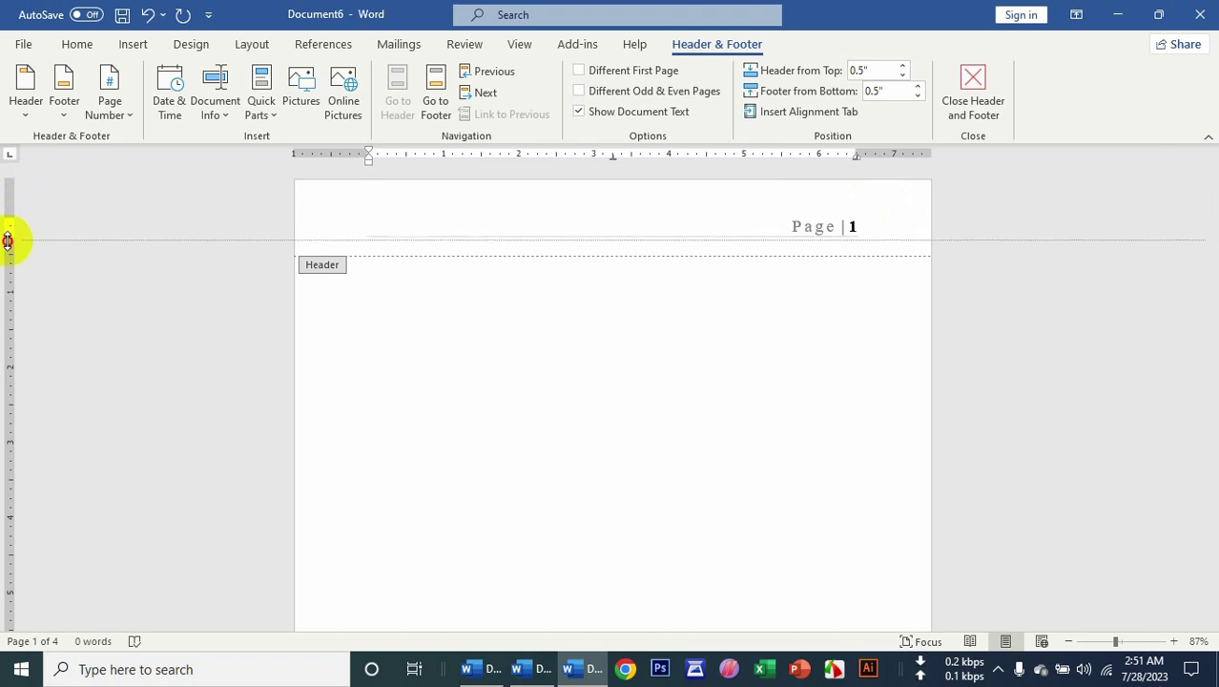
mouse_move(8, 233)
left_mouse_down()
mouse_move(9, 246)
mouse_move(8, 229)
left_mouse_up()
key("Escape")
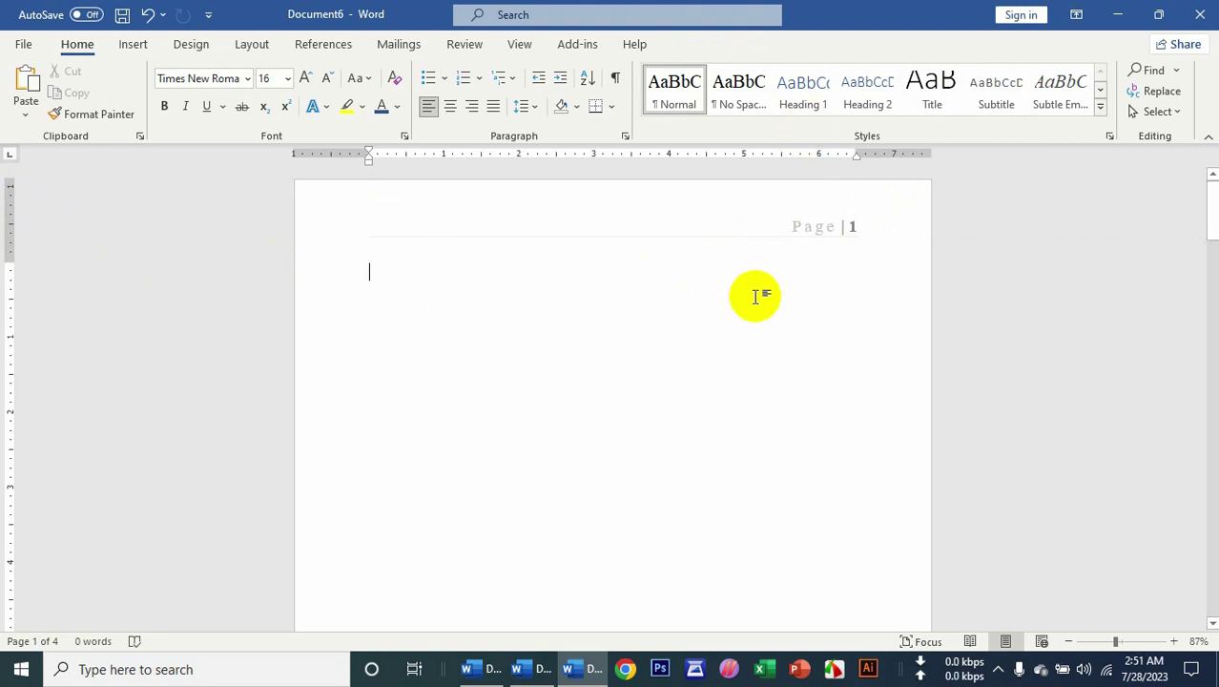
Add a Bold Numbers 3 'Page X of 4' number to each page bottom and exit the footer.
left_click(131, 45)
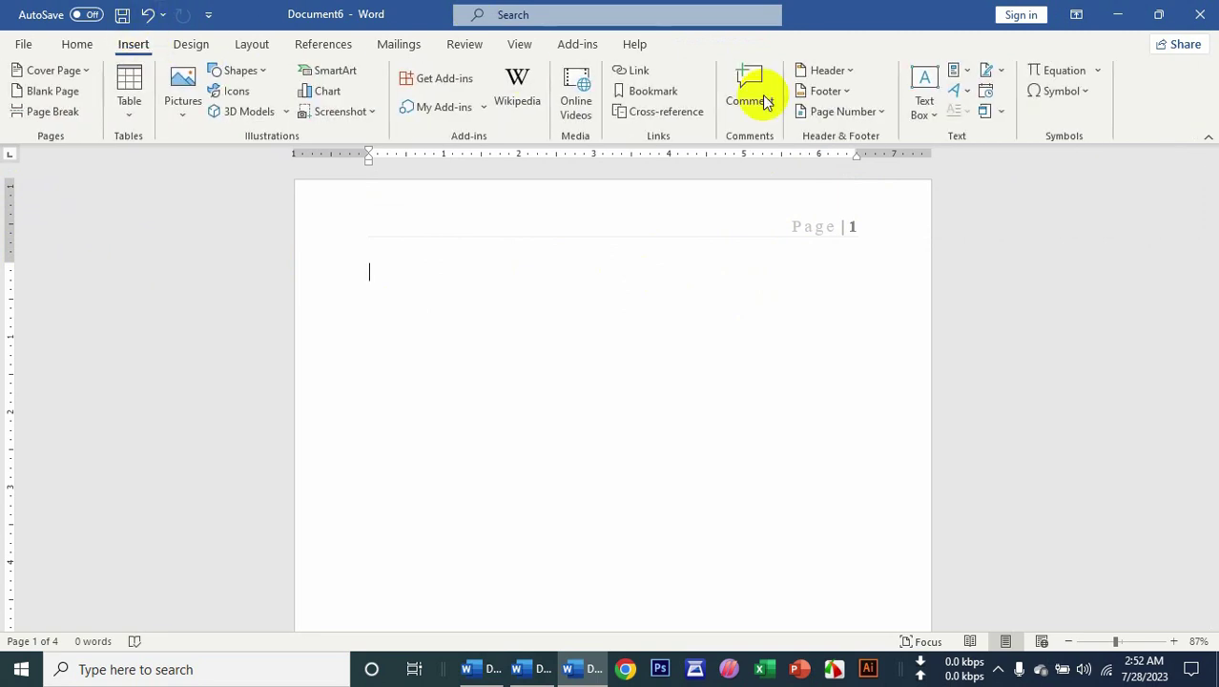
left_click(835, 111)
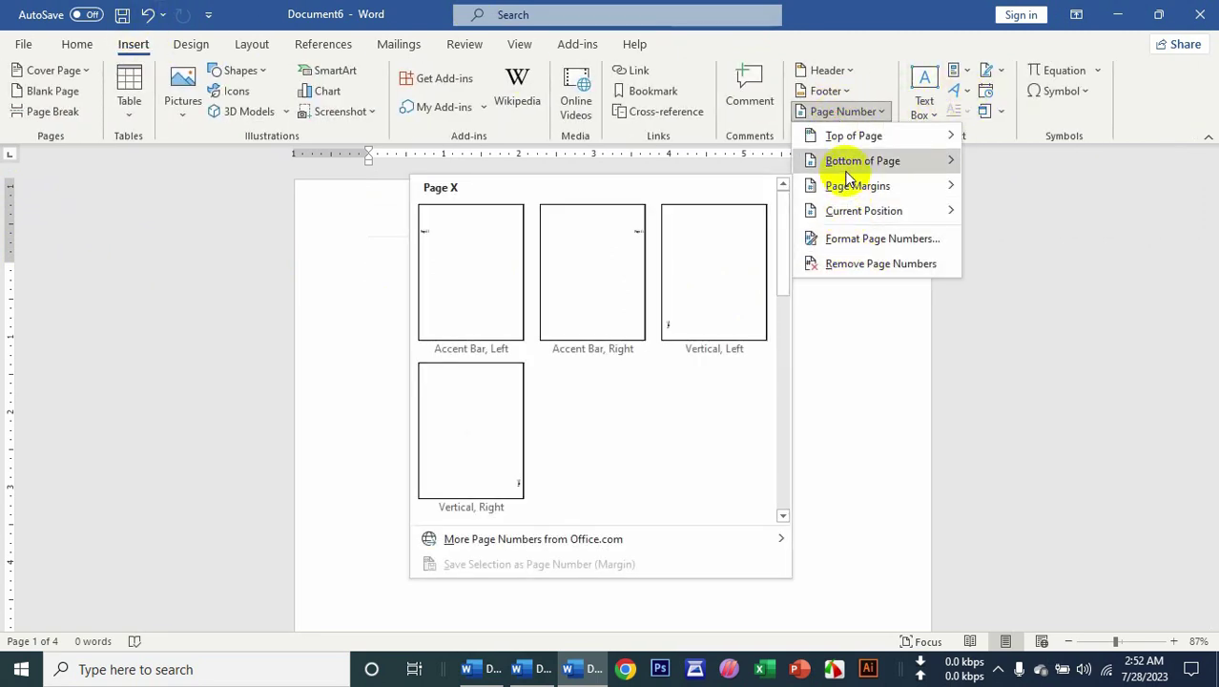
scroll(637, 445, "down", 5)
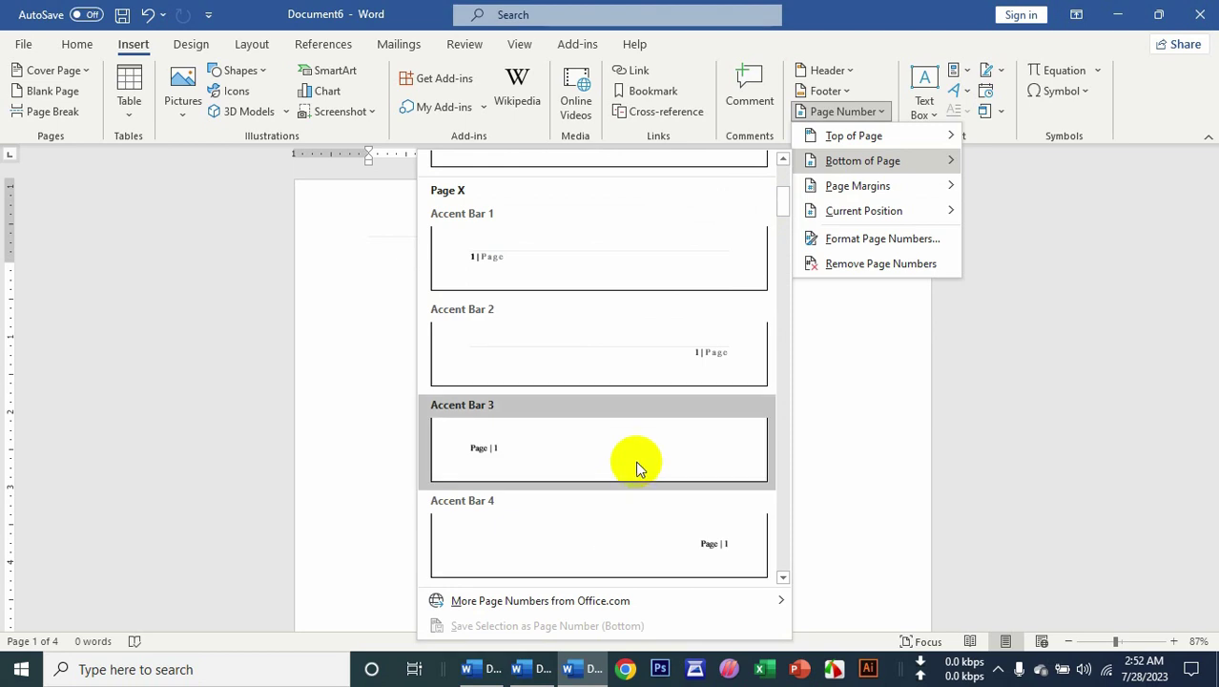
scroll(637, 467, "down", 6)
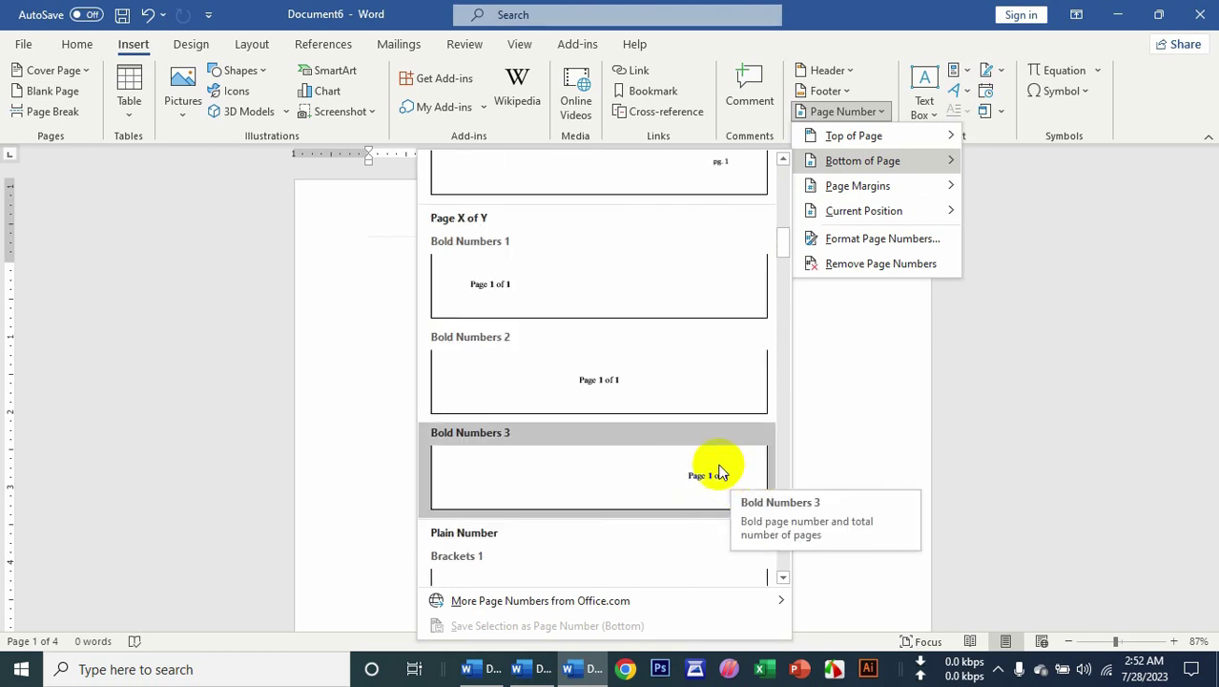
left_click(720, 472)
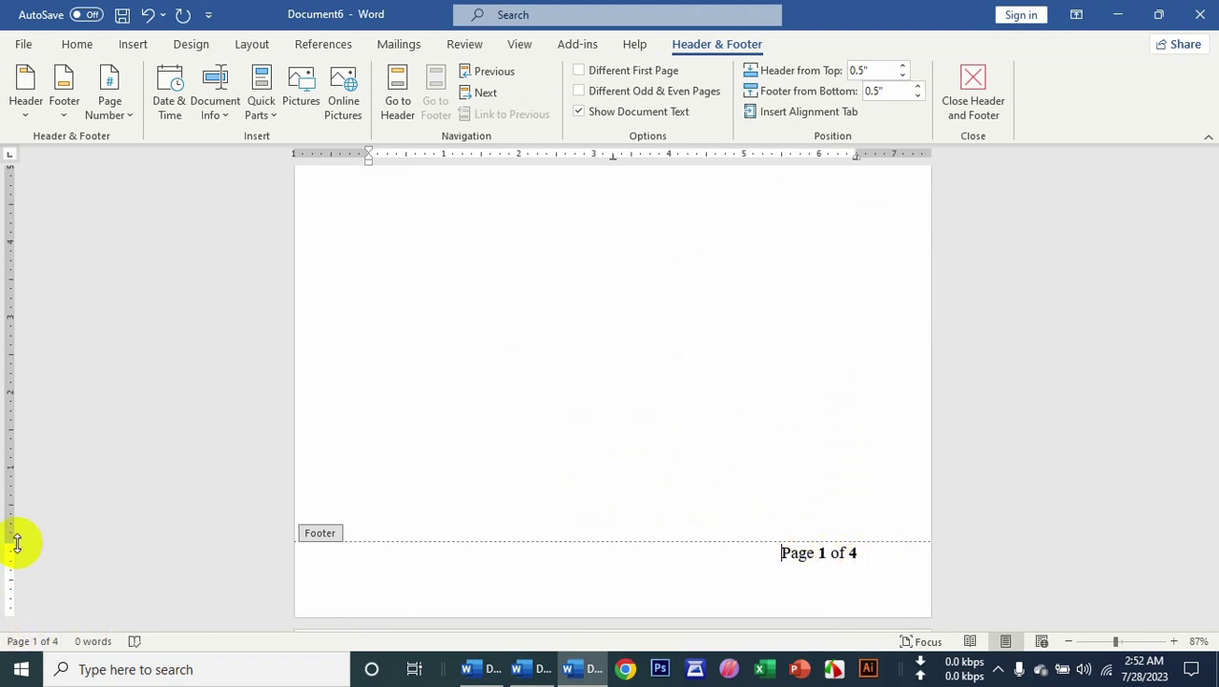
mouse_move(16, 542)
left_mouse_down()
mouse_move(16, 523)
mouse_move(12, 539)
left_mouse_up()
double_click(879, 182)
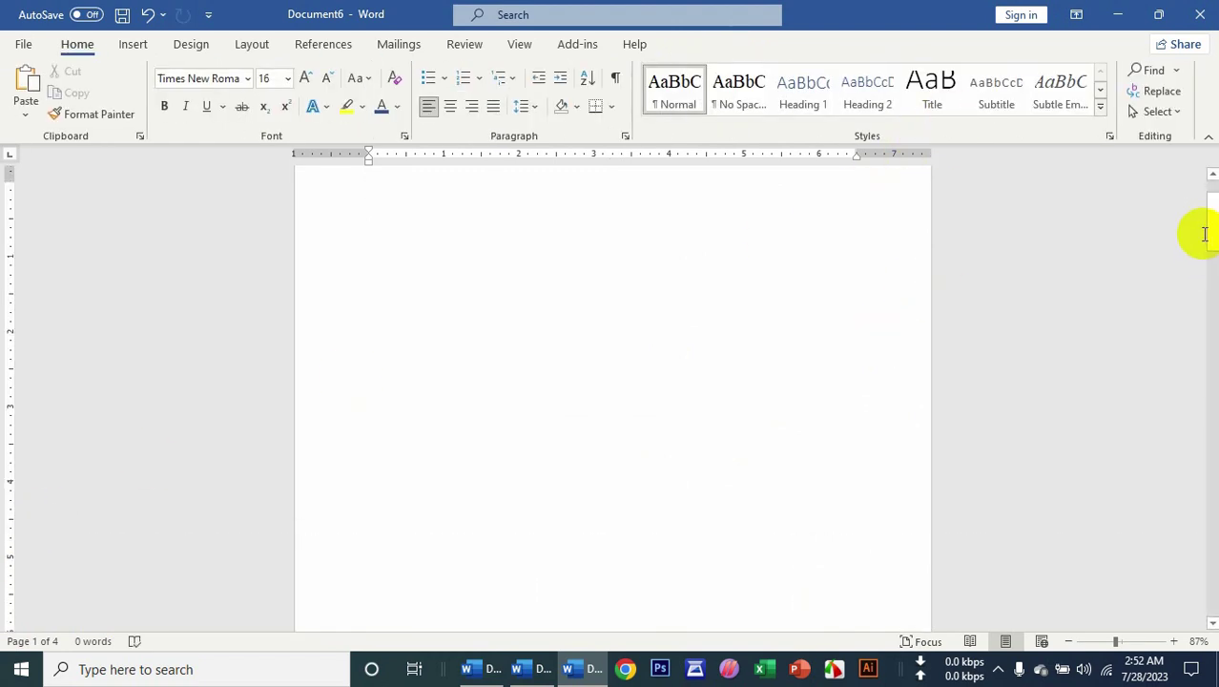
Scroll through the pages to check the footers, ending at 'Page 4 of 4'.
left_click_drag(1209, 232, 1211, 510)
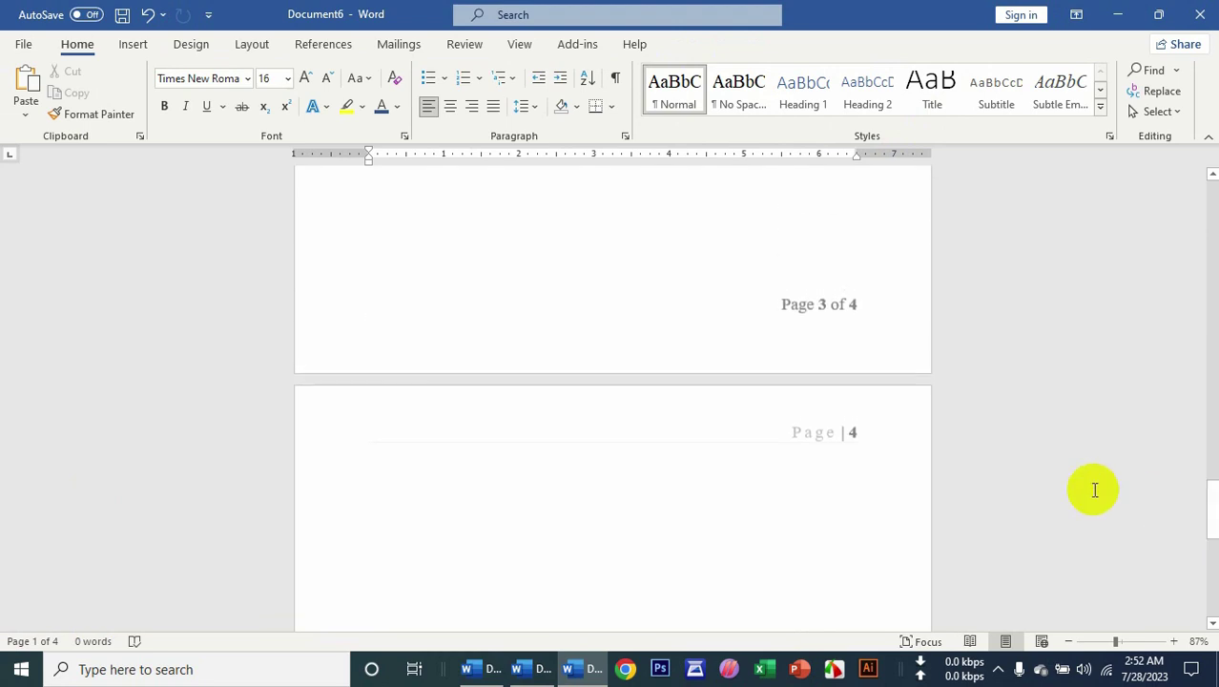
scroll(808, 416, "down", 5)
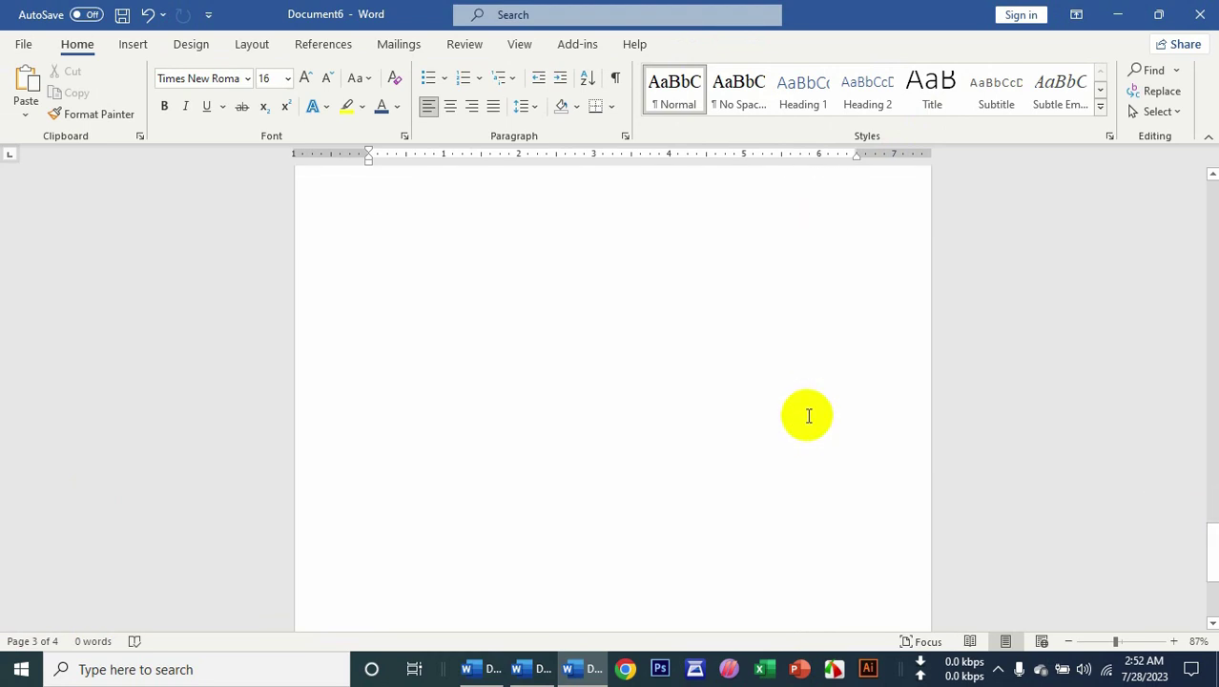
scroll(808, 416, "down", 2)
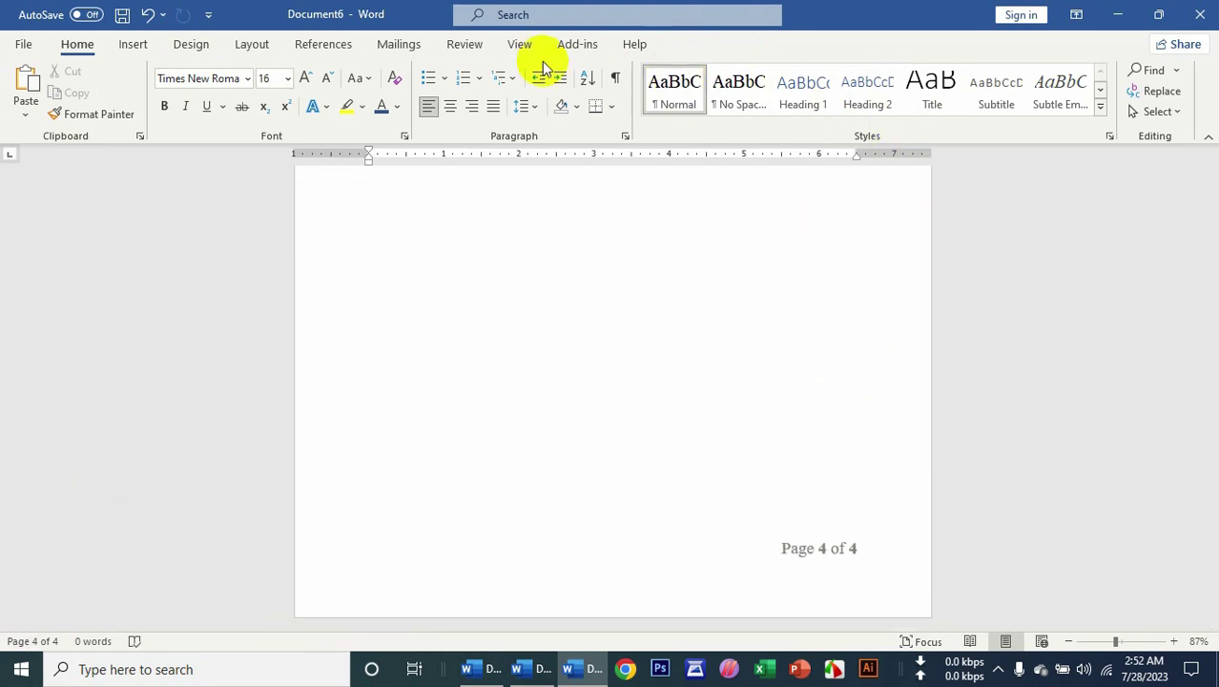
left_click(135, 46)
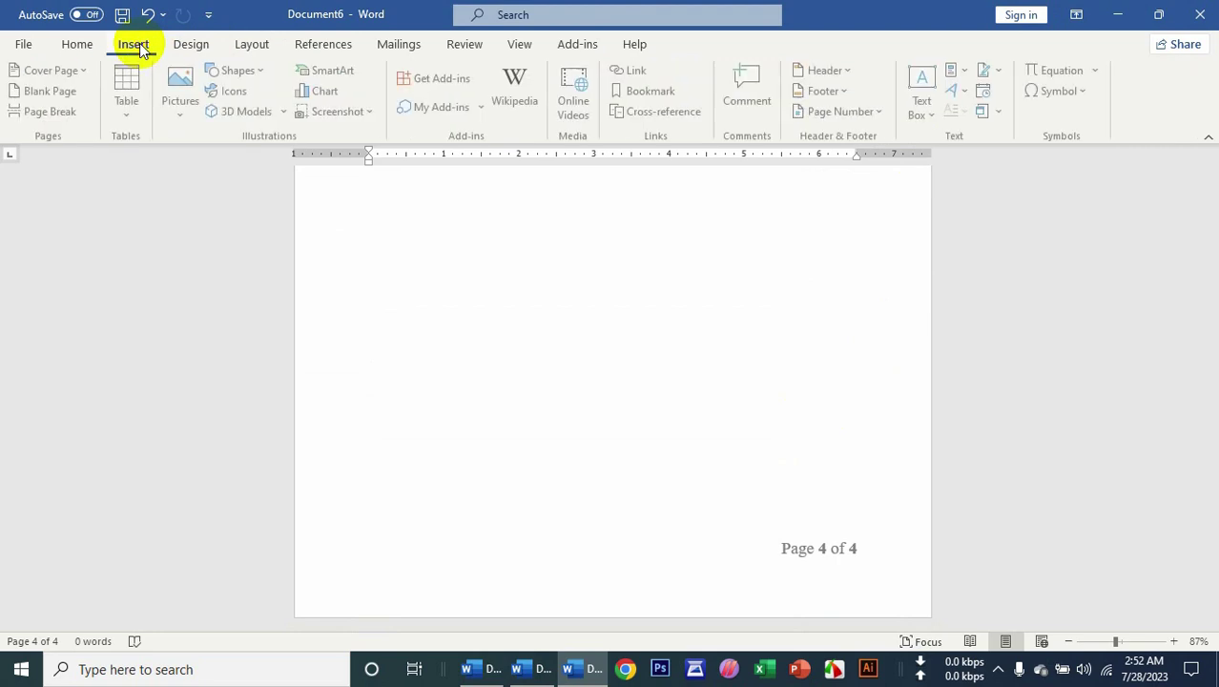
Remove all page numbers, then add a vertical page number in the left page margin.
left_click(811, 112)
left_click(833, 267)
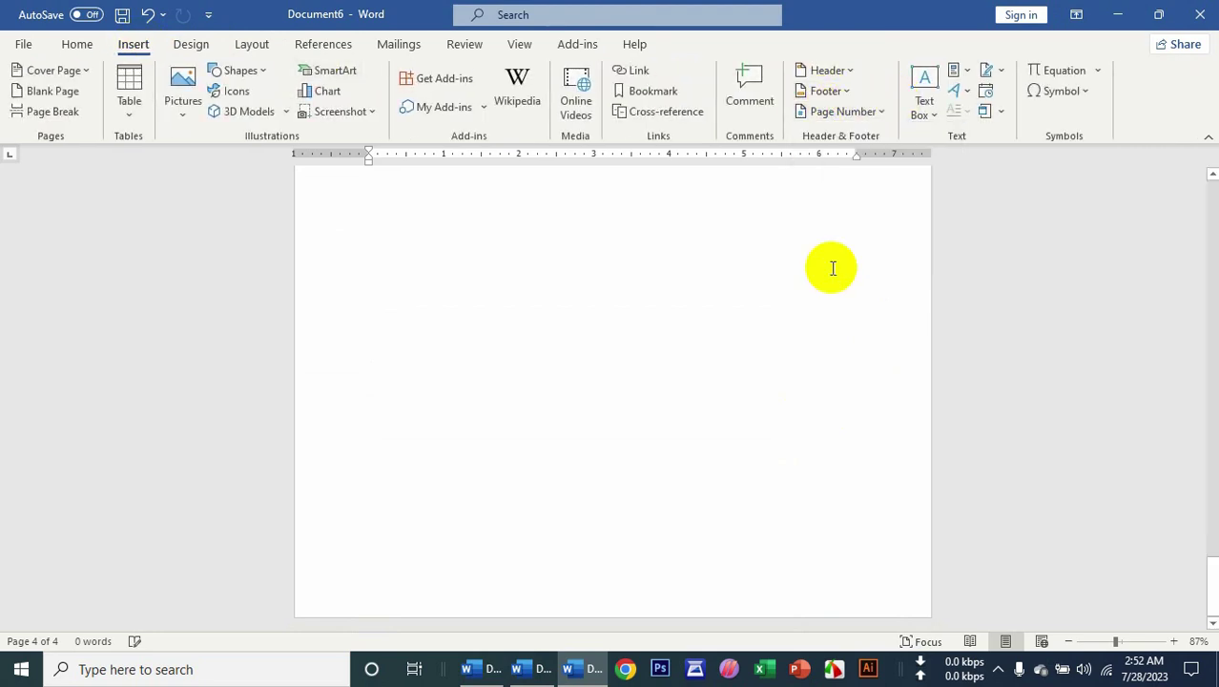
left_click_drag(1211, 585, 1200, 167)
left_click(807, 112)
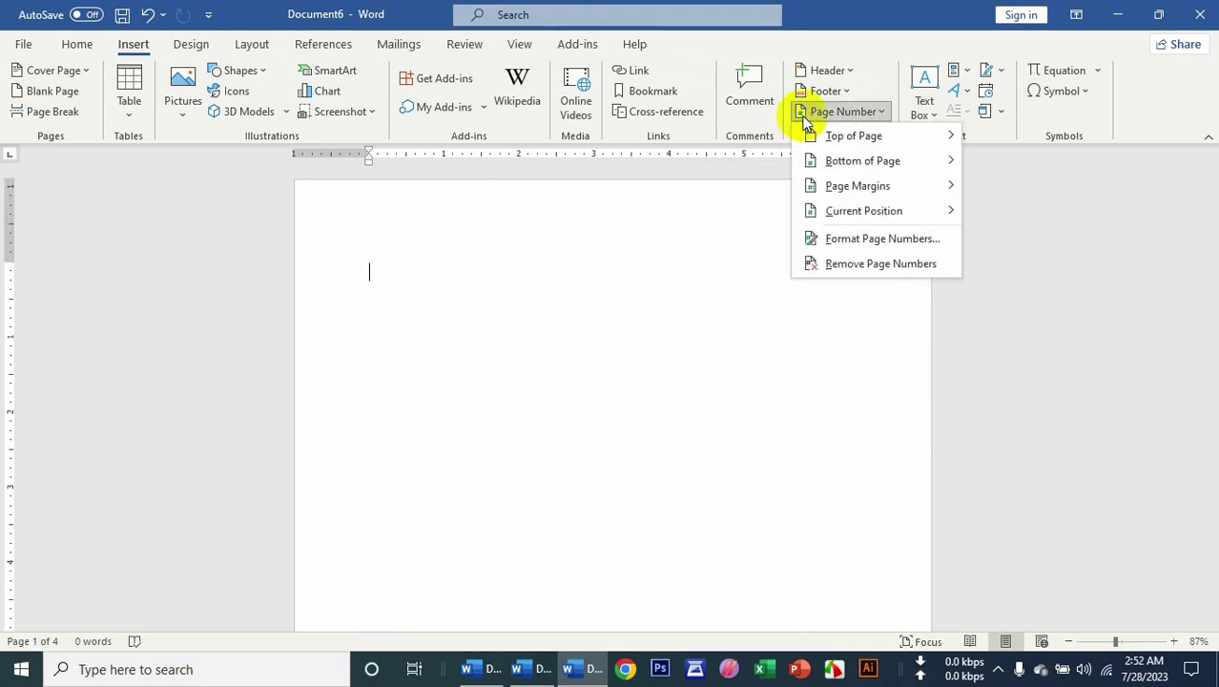
mouse_move(855, 191)
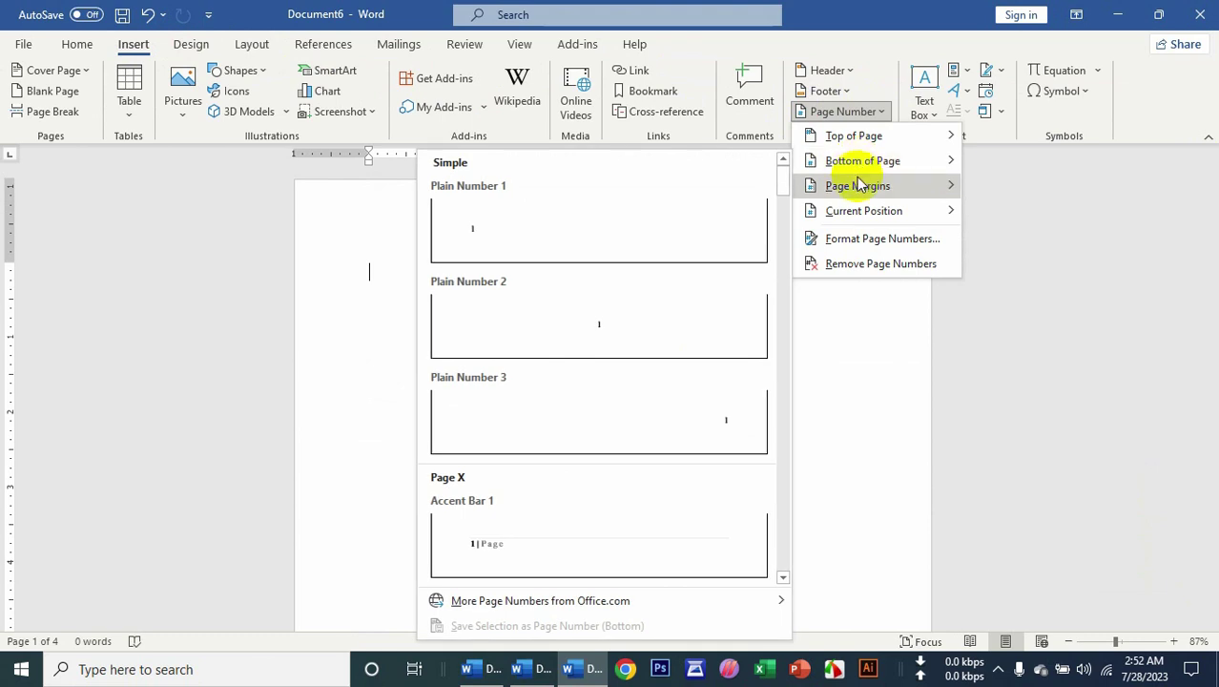
left_click(720, 273)
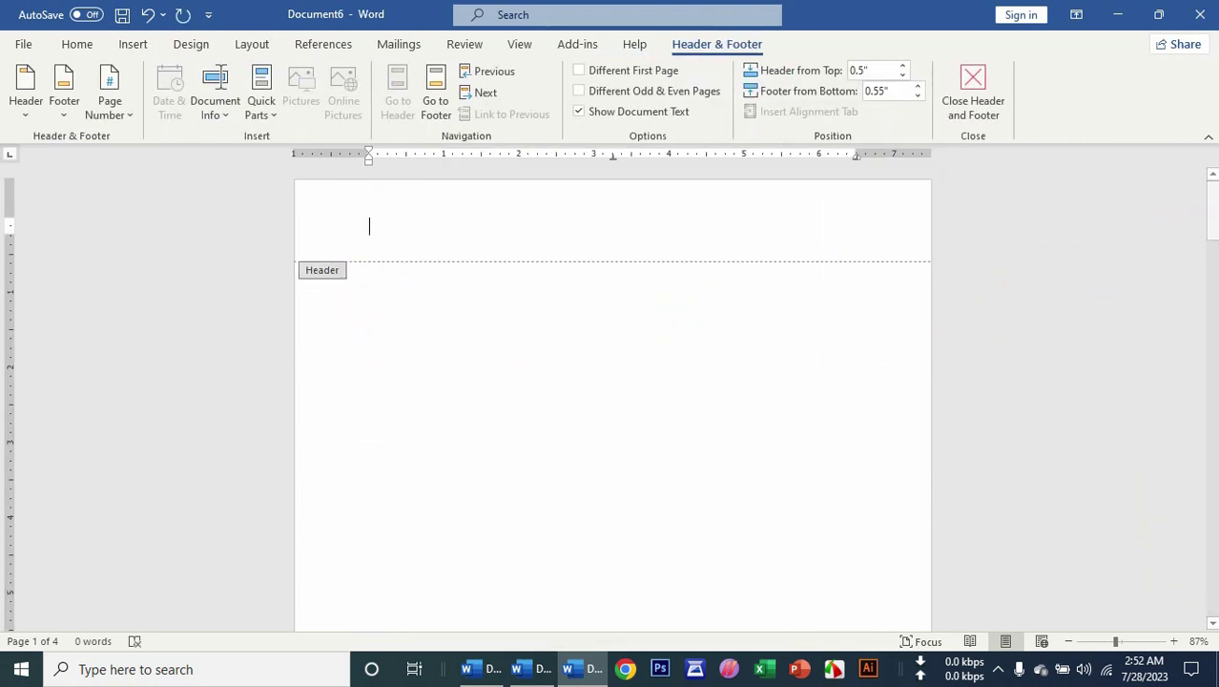
Check the vertical 'Page 1' number in the left margin and close header and footer editing.
scroll(1187, 205, "down", 3)
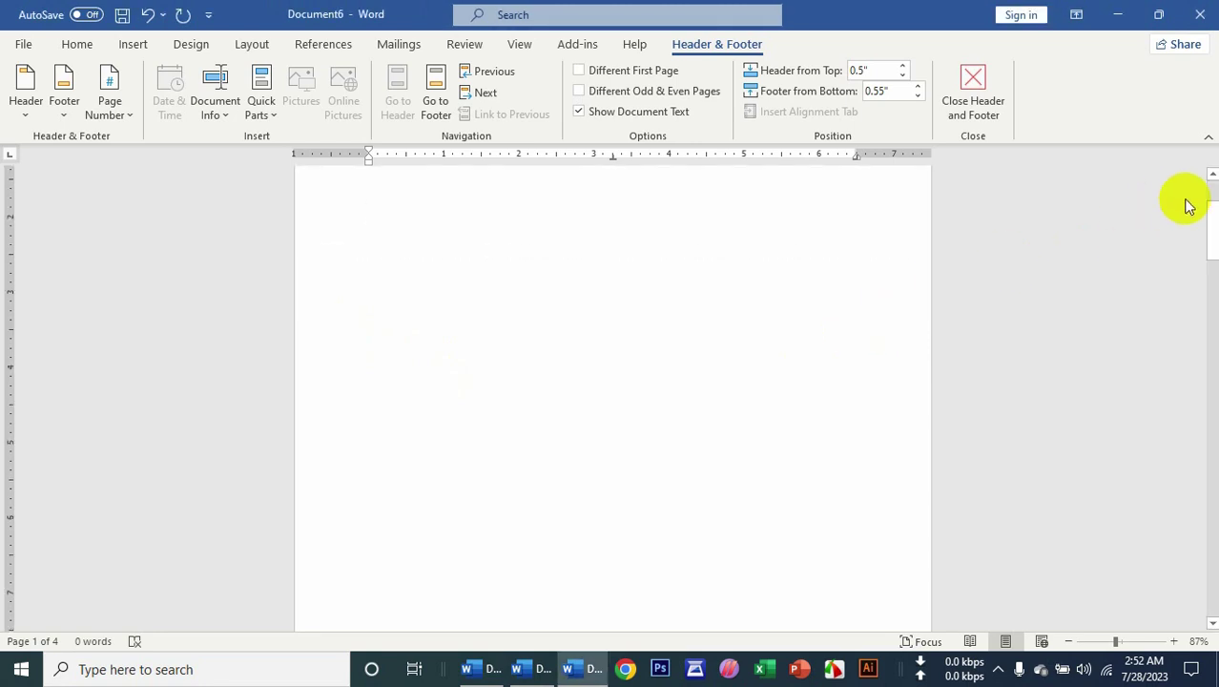
mouse_move(1209, 260)
left_mouse_down()
mouse_move(1207, 286)
mouse_move(1207, 275)
left_mouse_up()
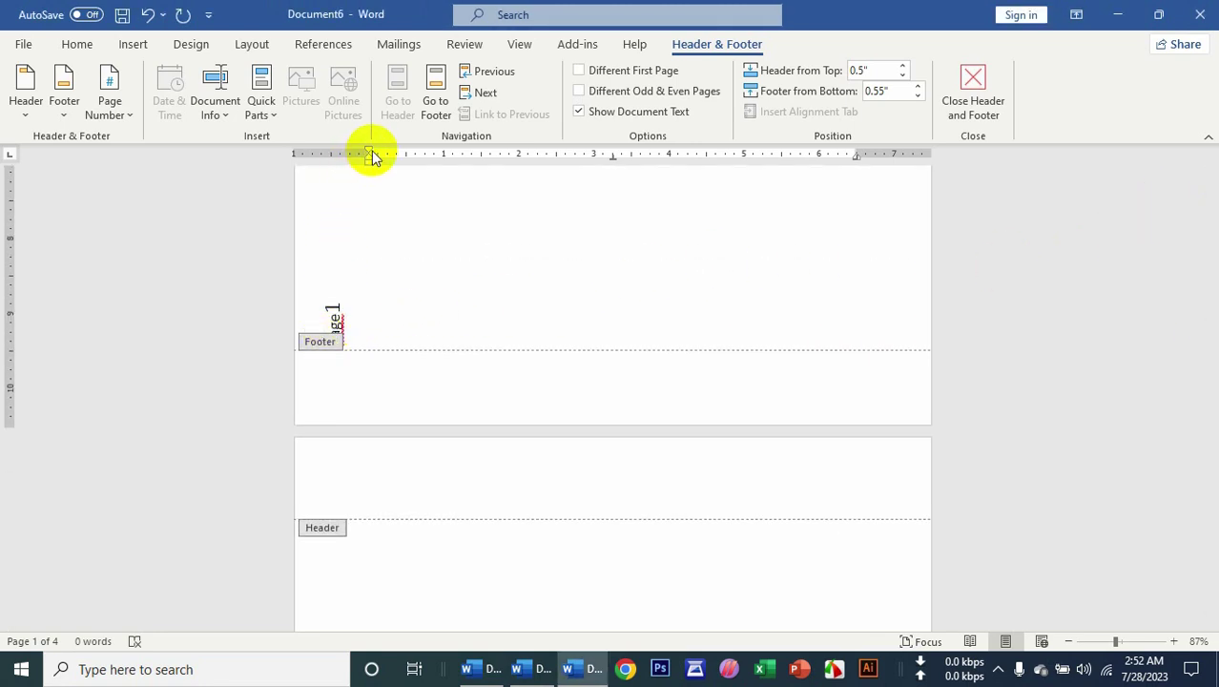
left_click_drag(369, 158, 369, 157)
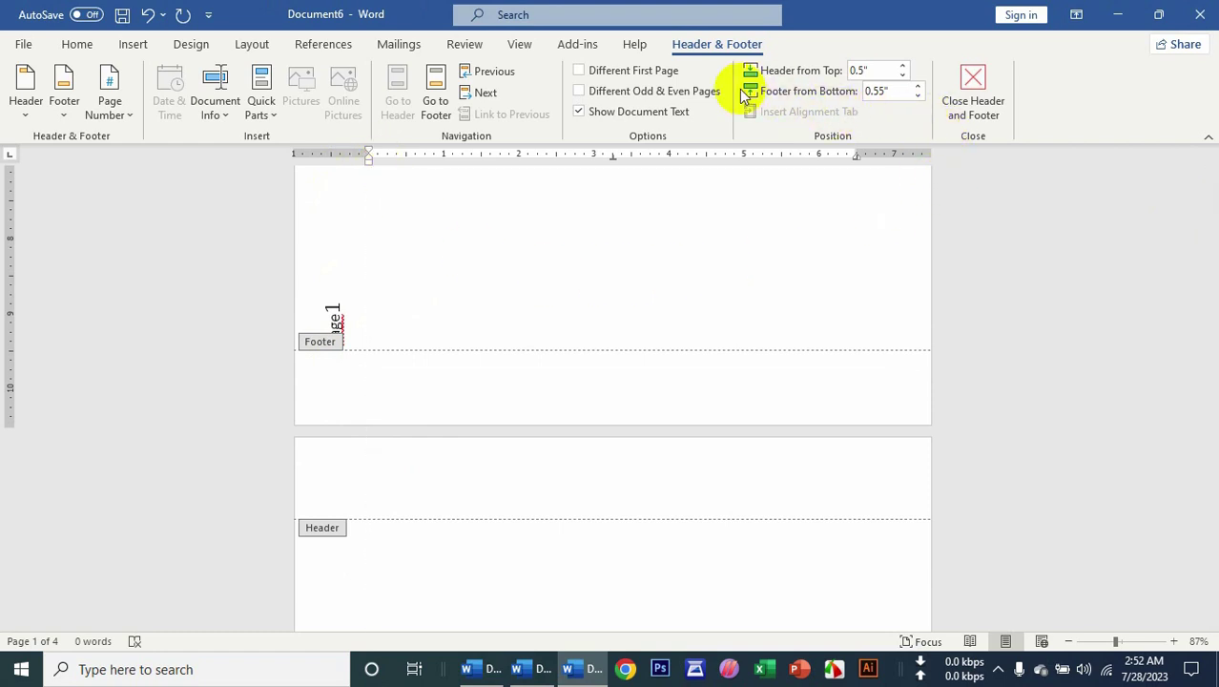
left_click(967, 111)
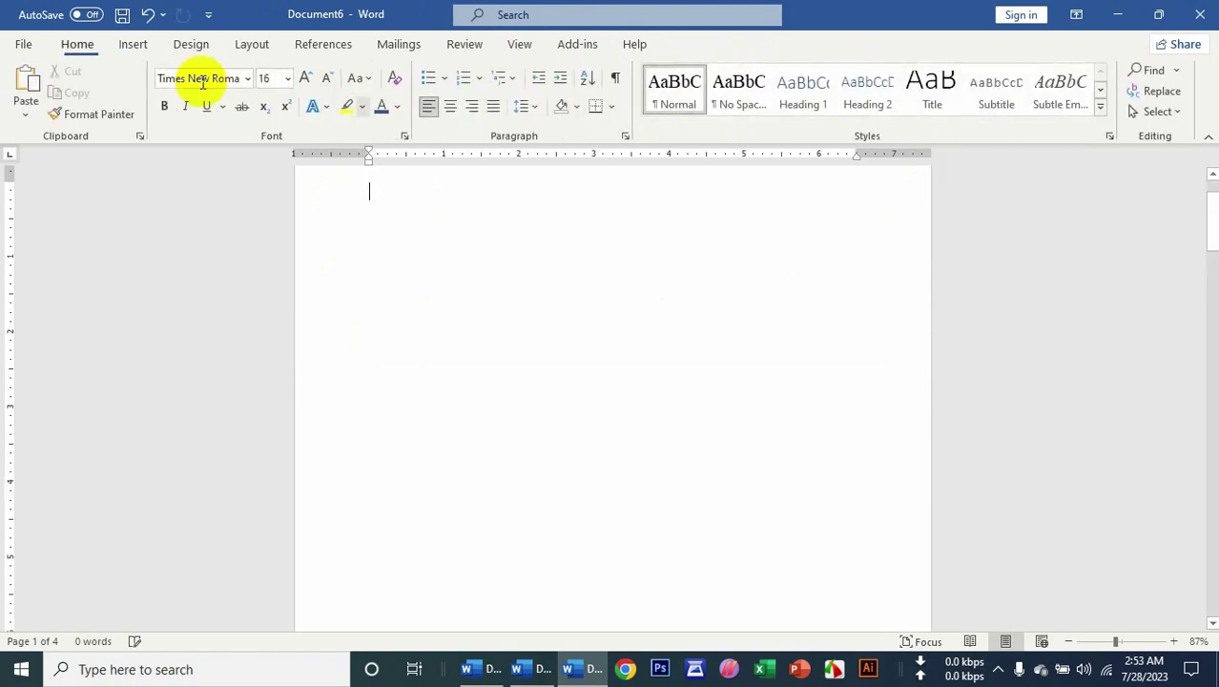
Move the vertical page number to the right page margin and close header and footer editing.
left_click(133, 45)
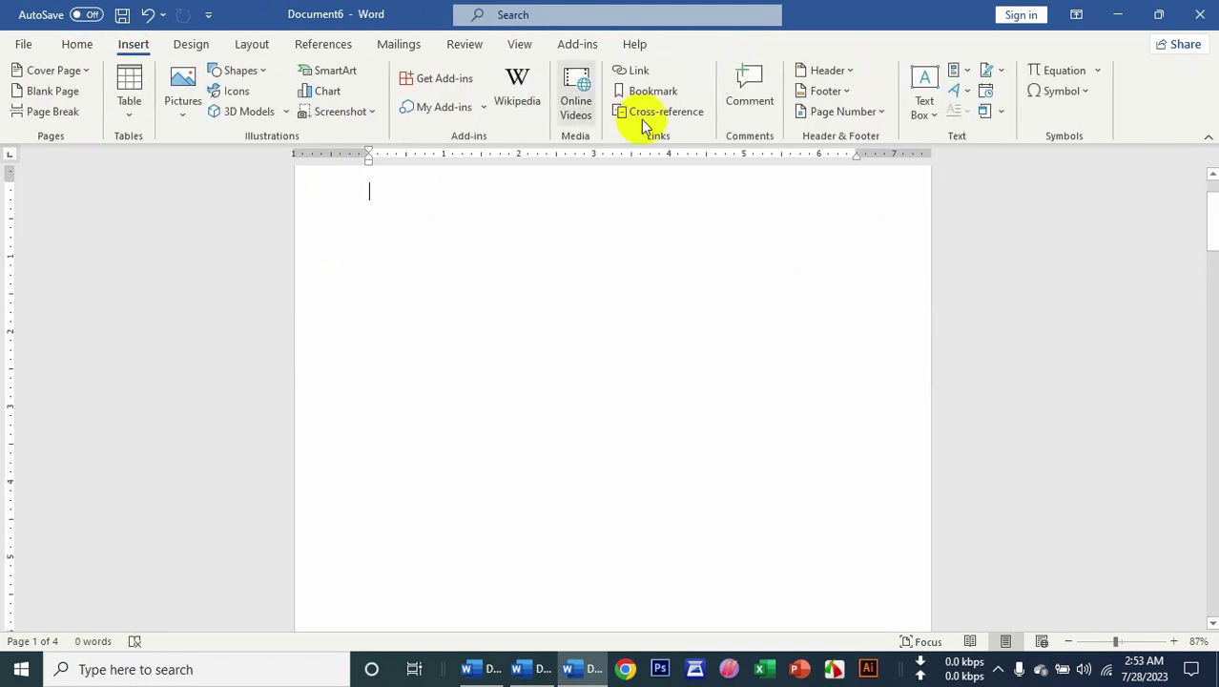
left_click(828, 92)
left_click(867, 111)
left_click(864, 111)
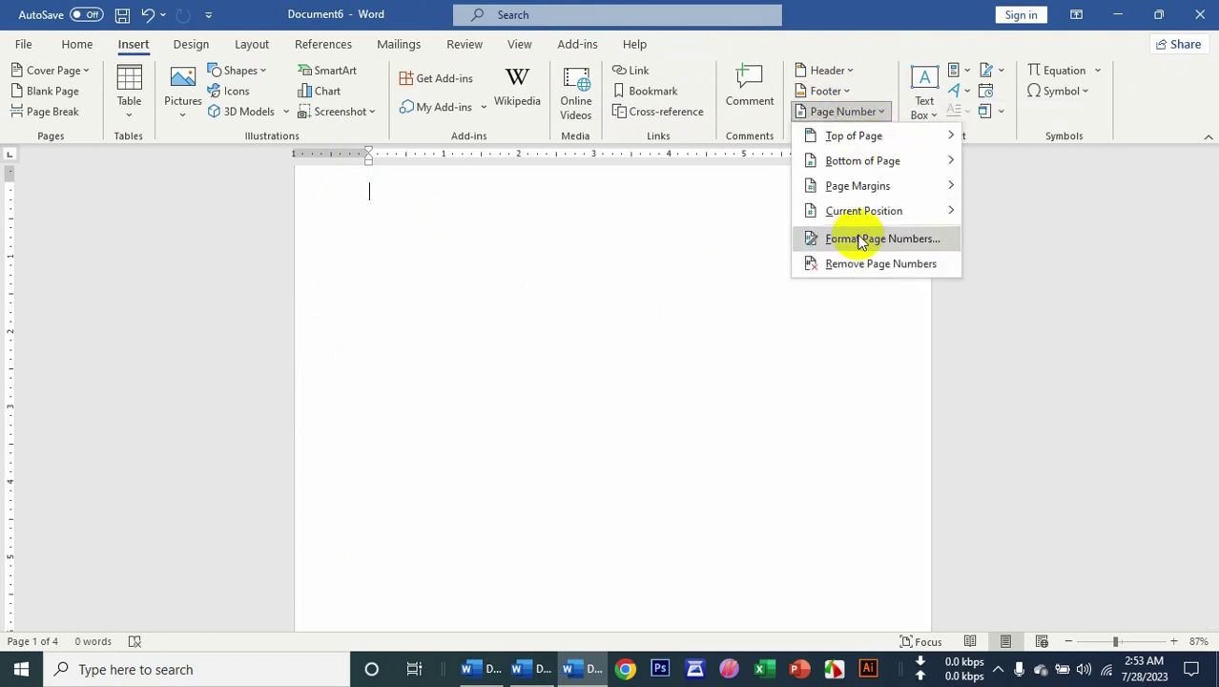
mouse_move(859, 212)
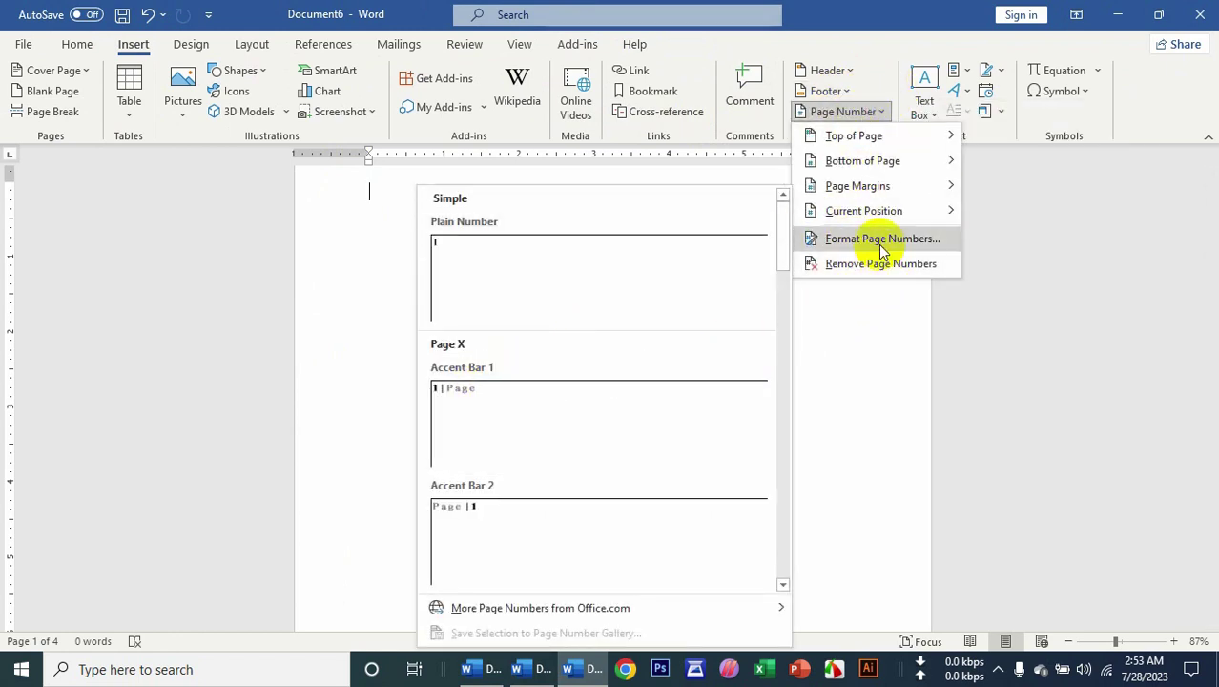
mouse_move(863, 187)
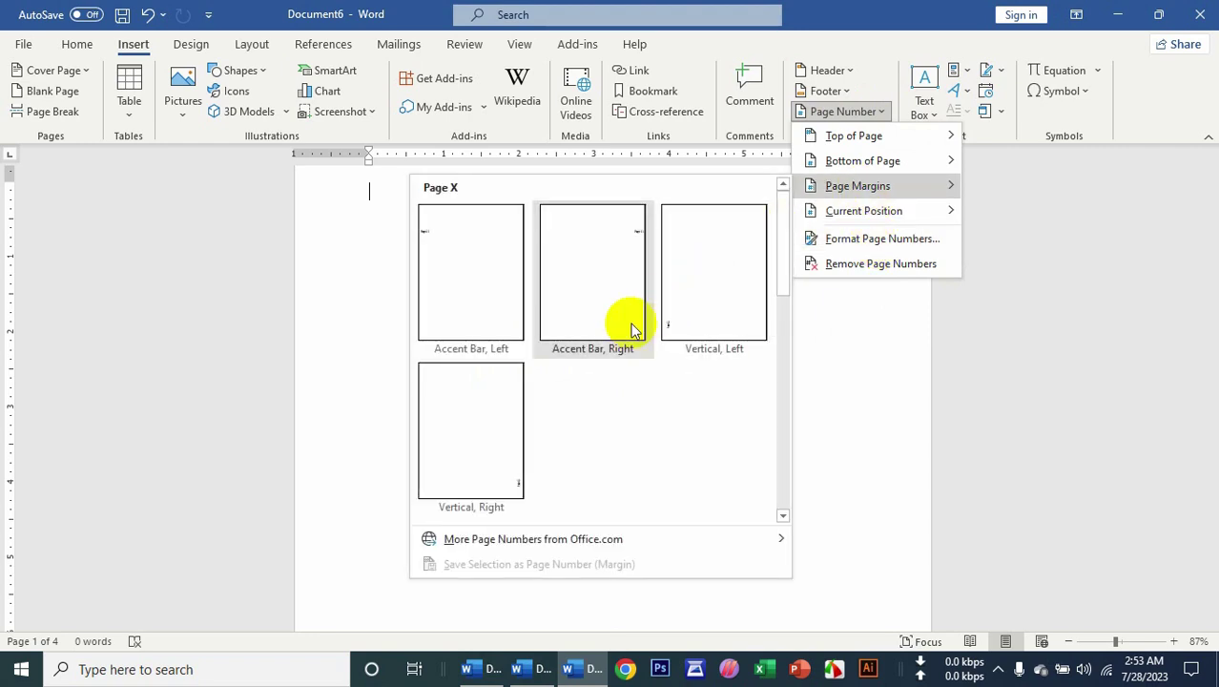
left_click(516, 466)
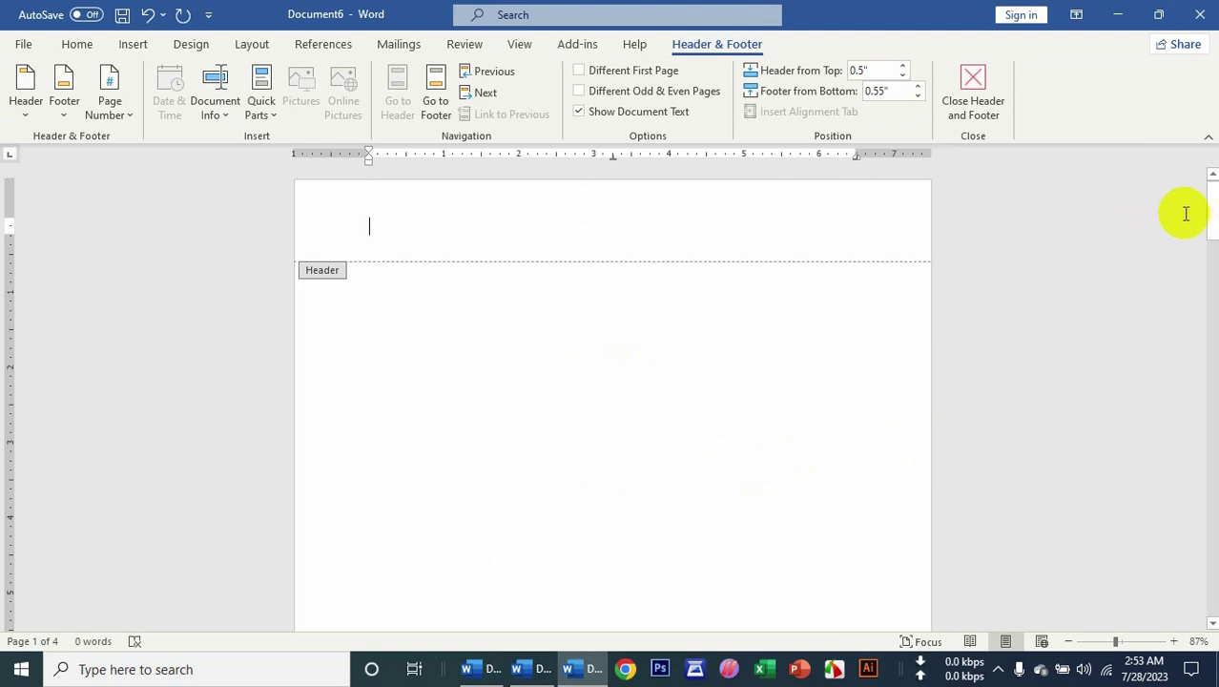
left_click_drag(1211, 214, 1211, 303)
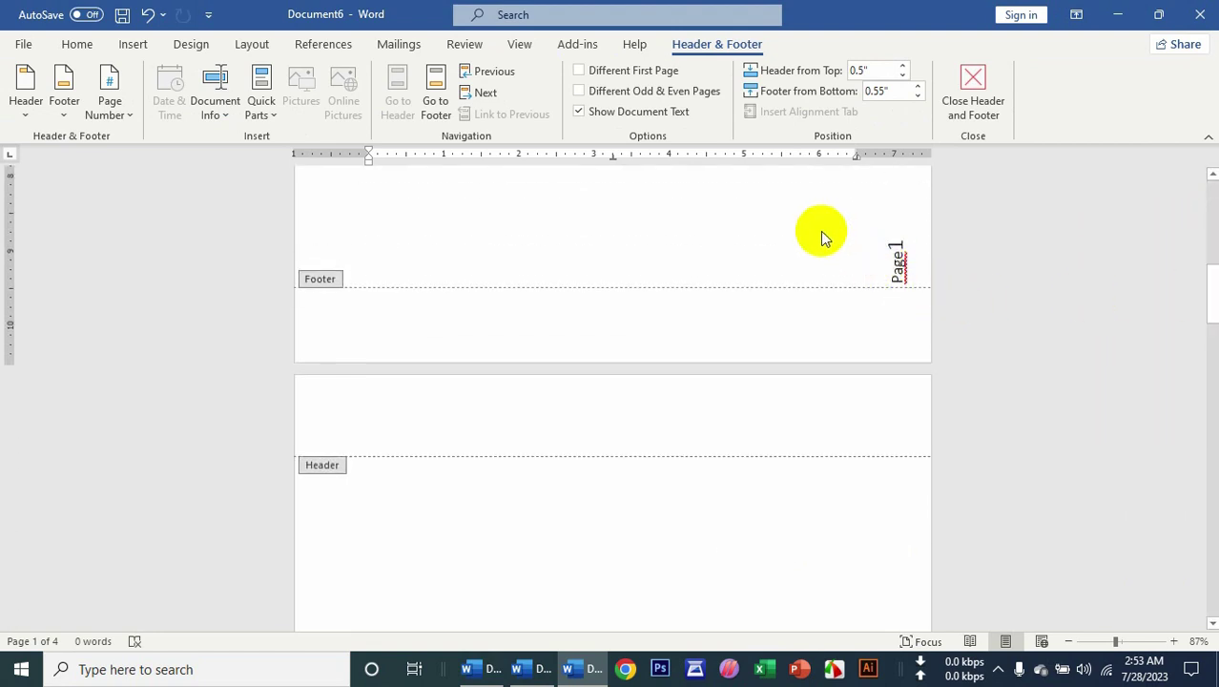
left_click(978, 105)
left_click(133, 43)
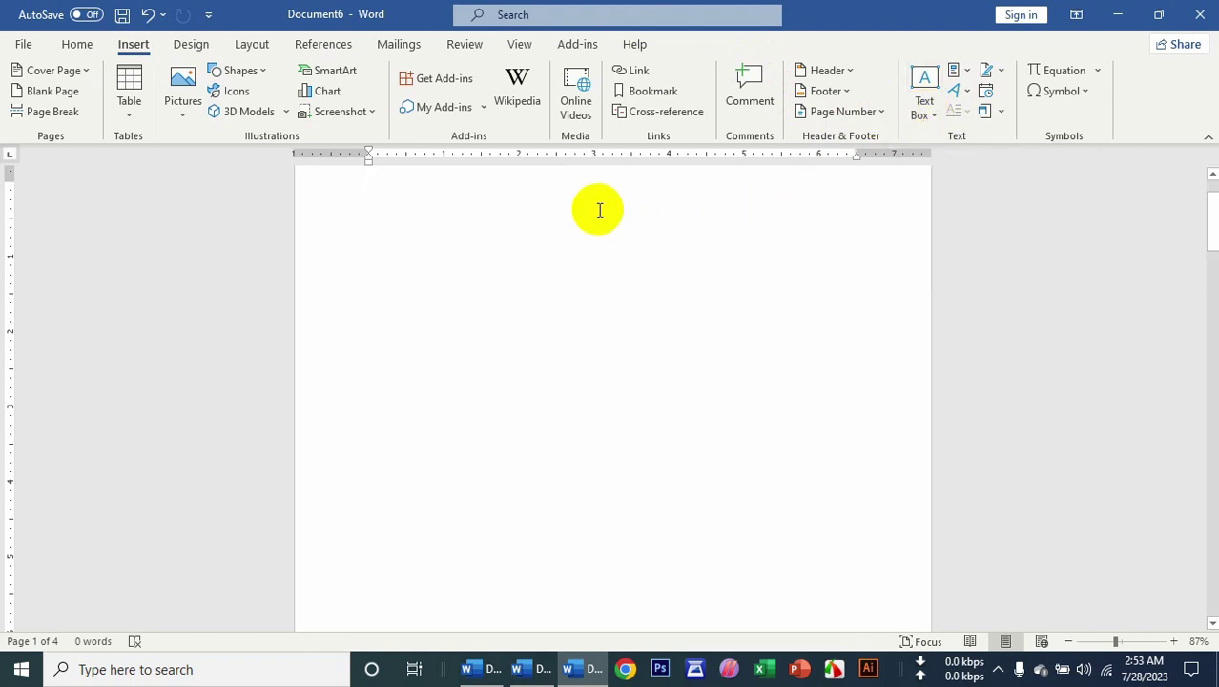
Insert an Integral Sidebar built-in text box and zoom out to see the whole page.
left_click(924, 107)
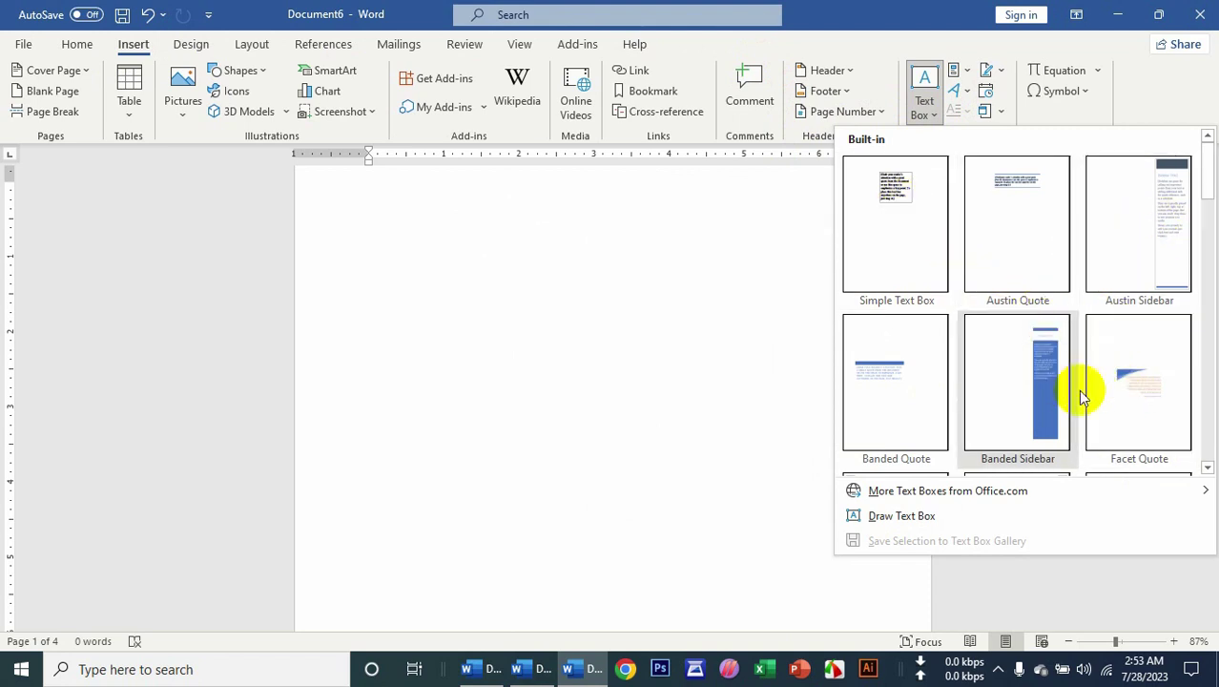
scroll(1068, 386, "down", 3)
left_click(1056, 382)
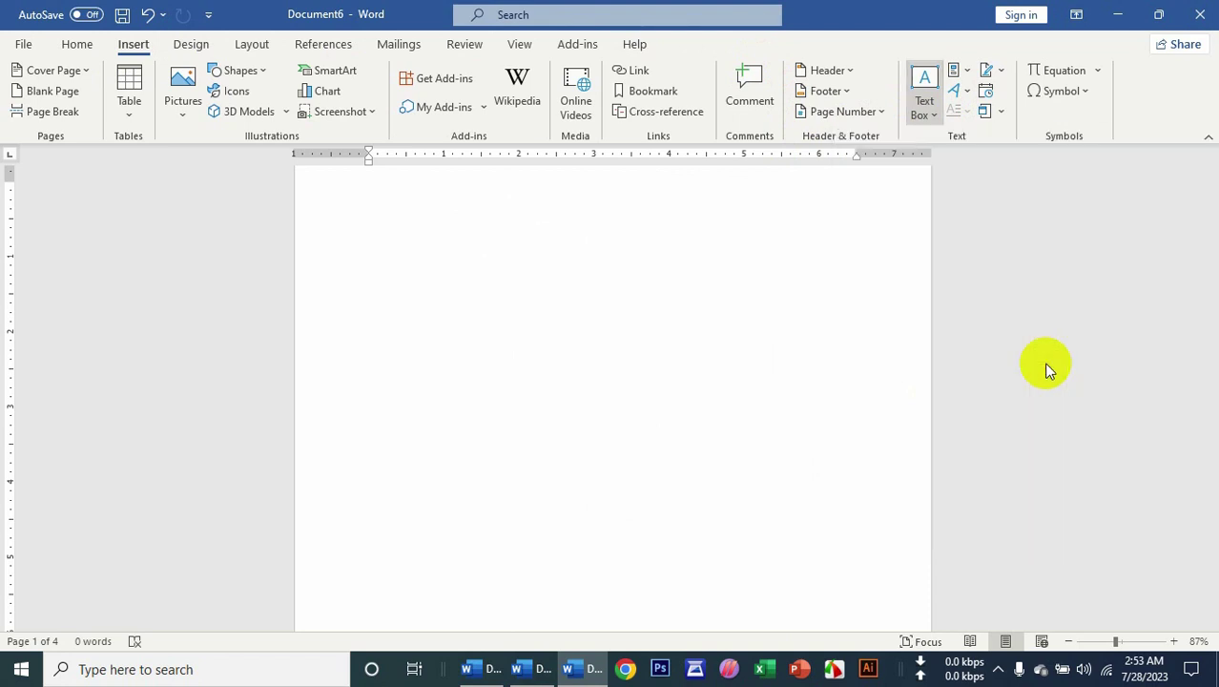
left_click_drag(1115, 641, 1090, 641)
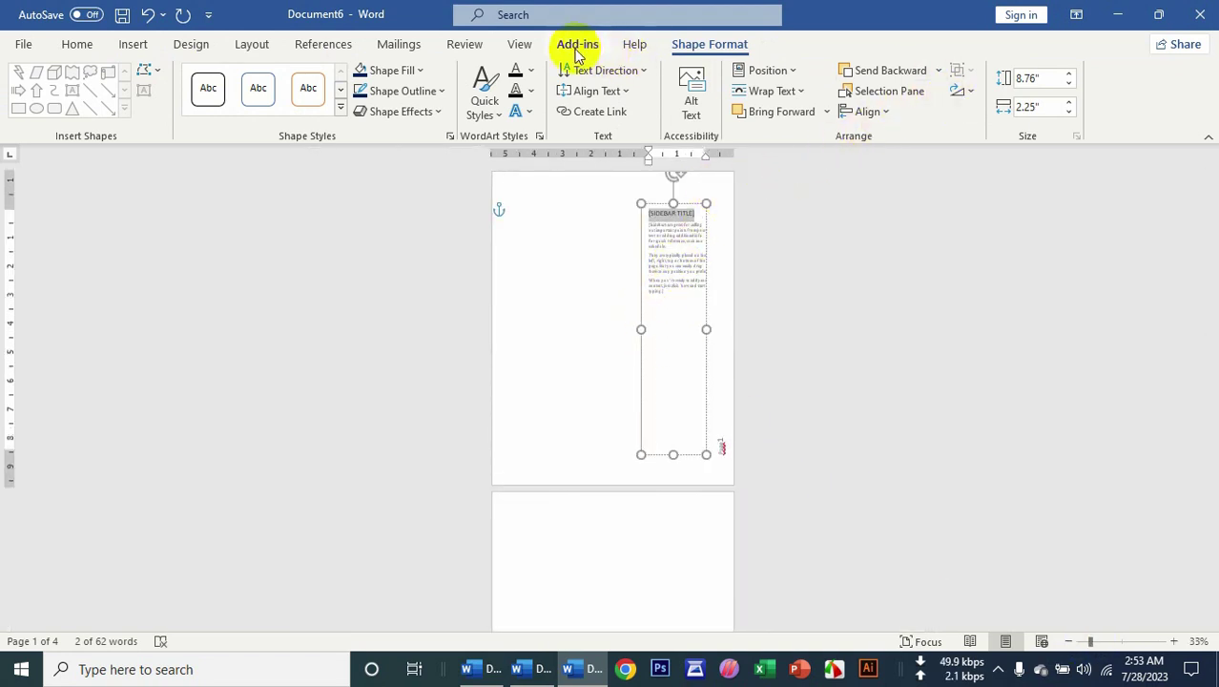
Select the whole sidebar text box and delete it.
left_click(134, 44)
left_click(921, 104)
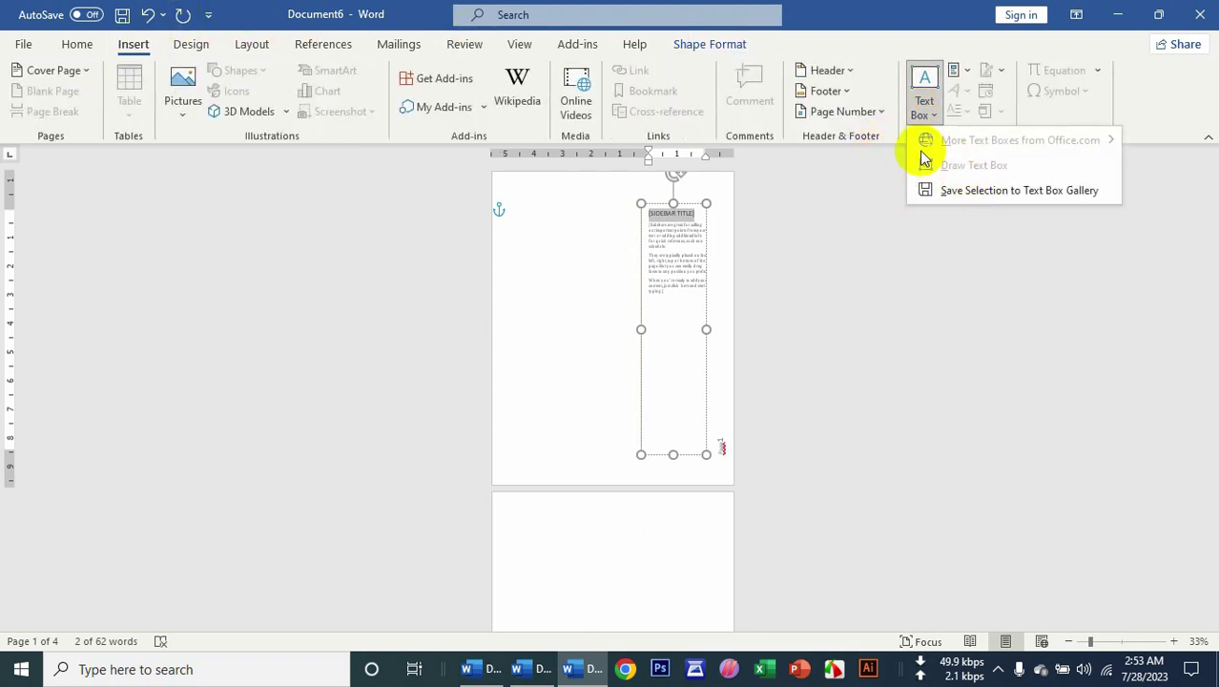
left_click(682, 231)
left_click(706, 249)
key("Delete")
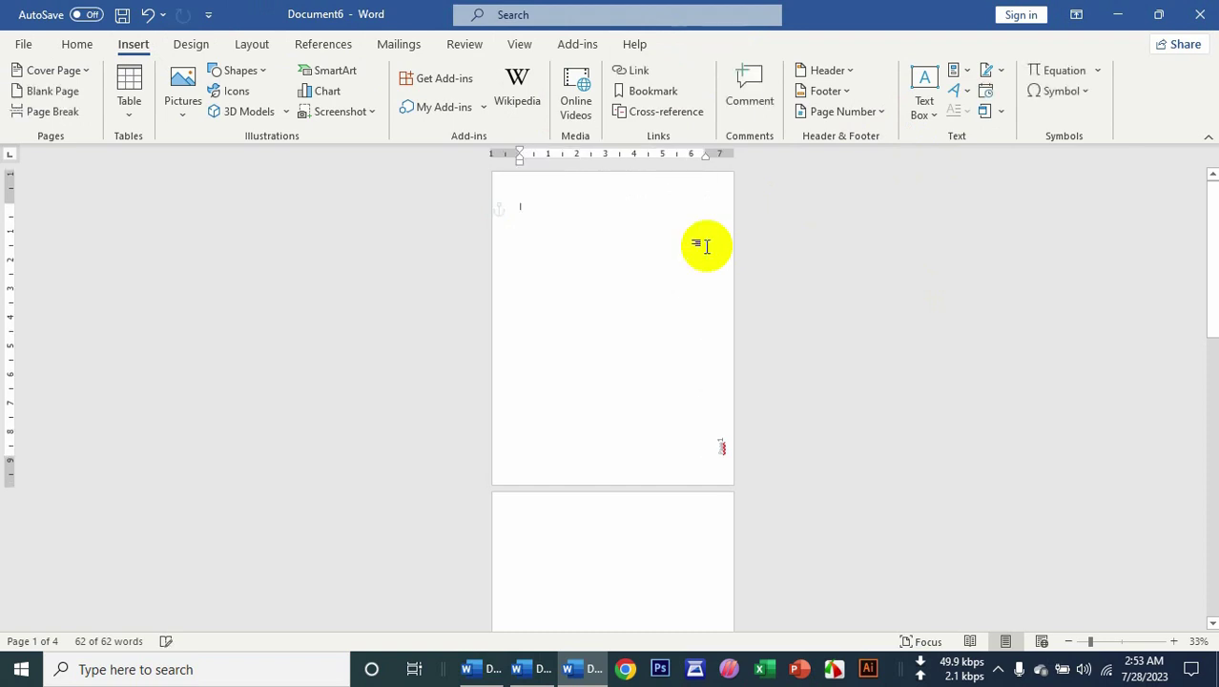
Insert a Banded Quote text box, then delete it right away.
left_click(923, 100)
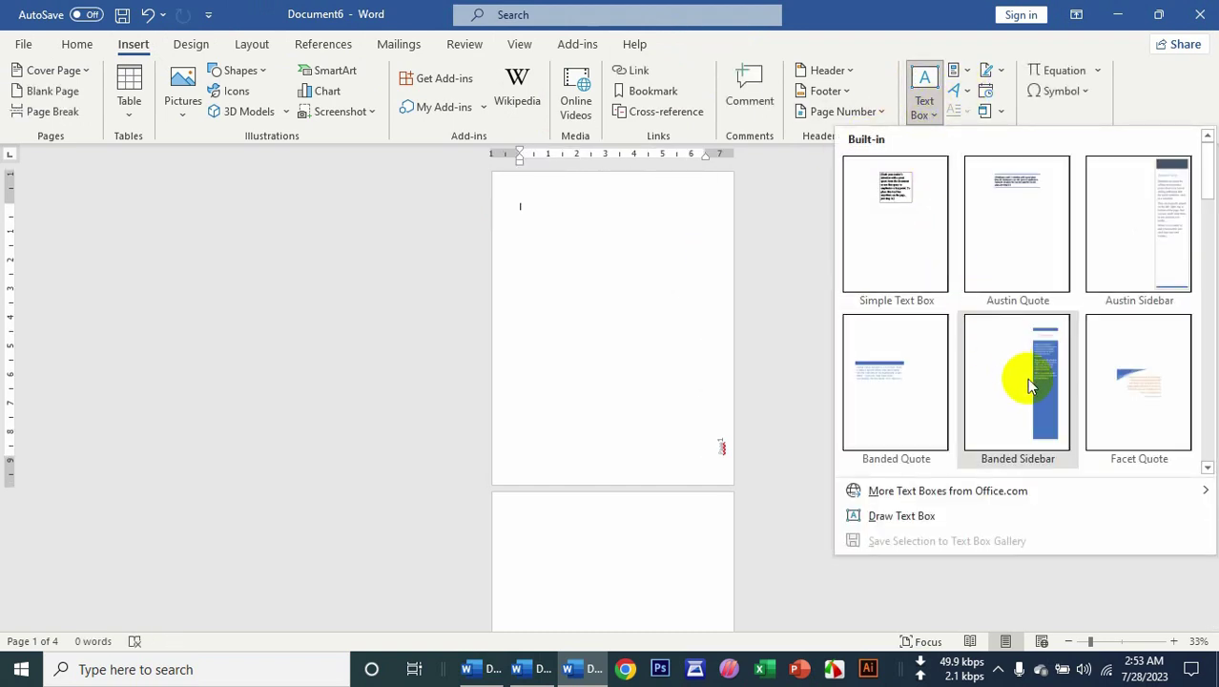
scroll(1145, 384, "down", 5)
scroll(1145, 384, "up", 5)
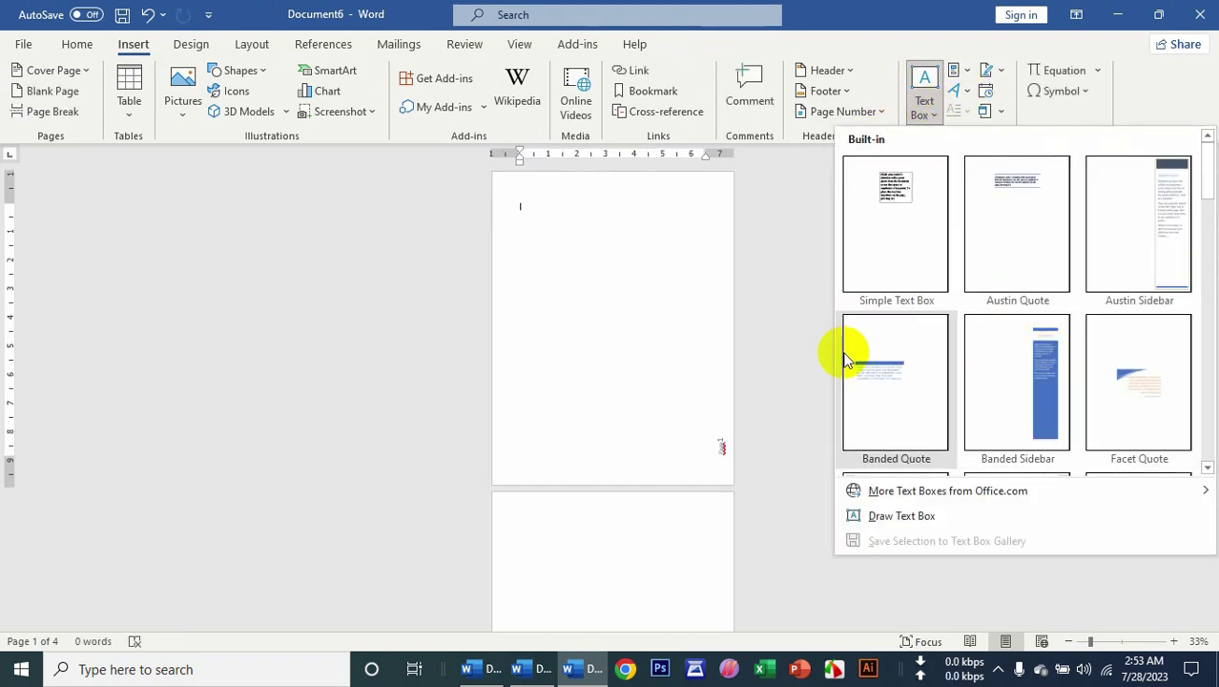
left_click(845, 348)
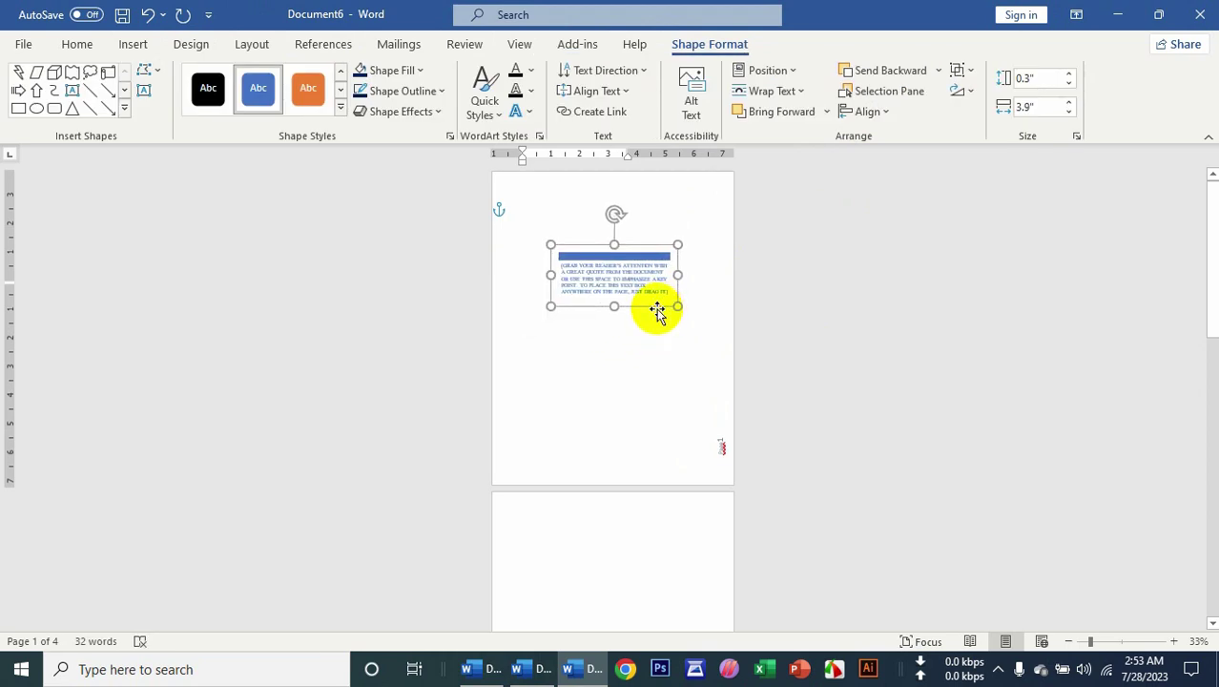
key("Delete")
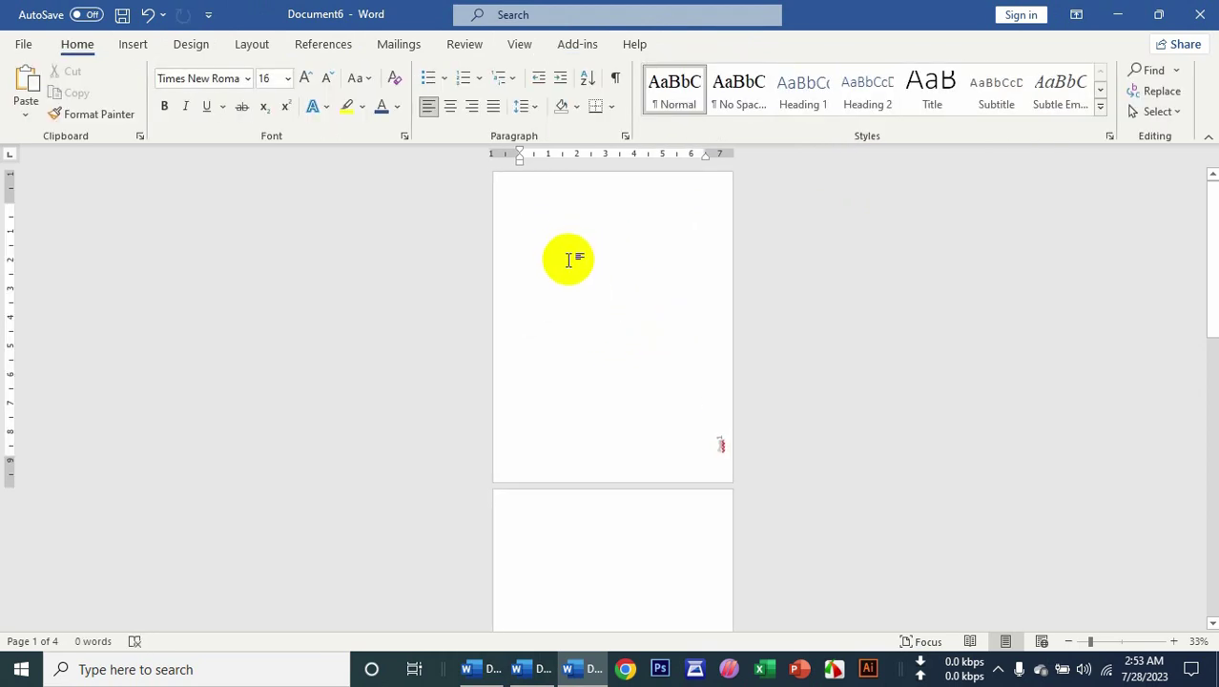
scroll(568, 256, "up", 6)
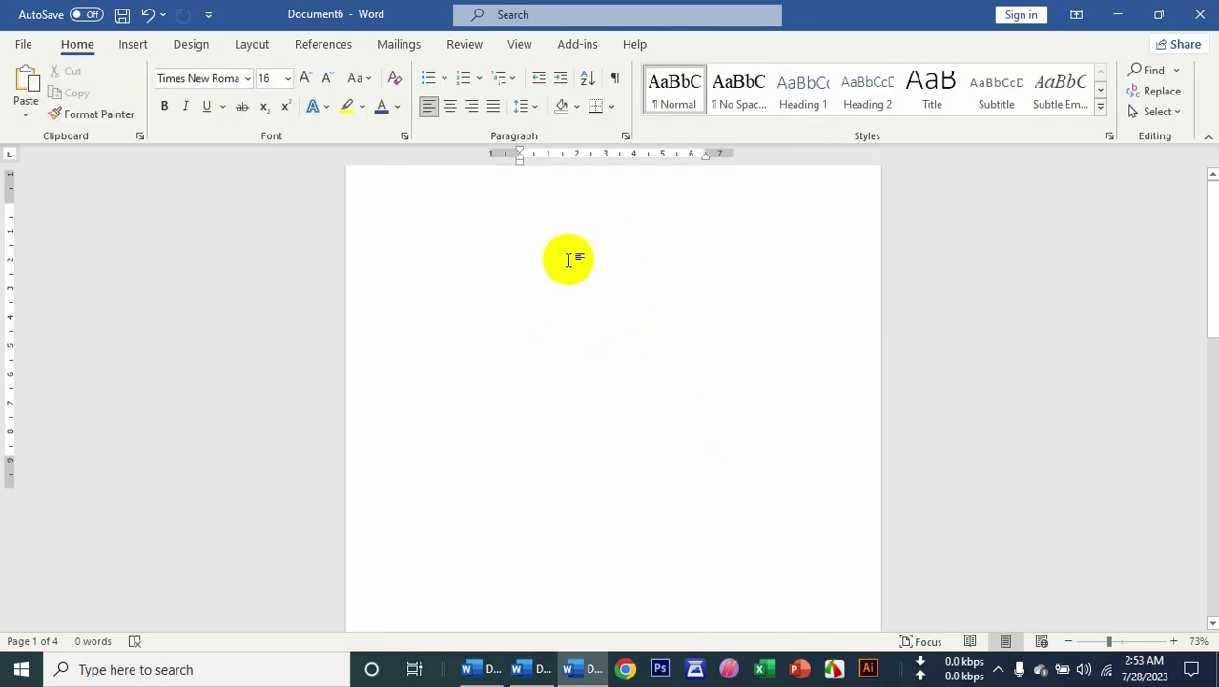
left_click(132, 44)
left_click(923, 103)
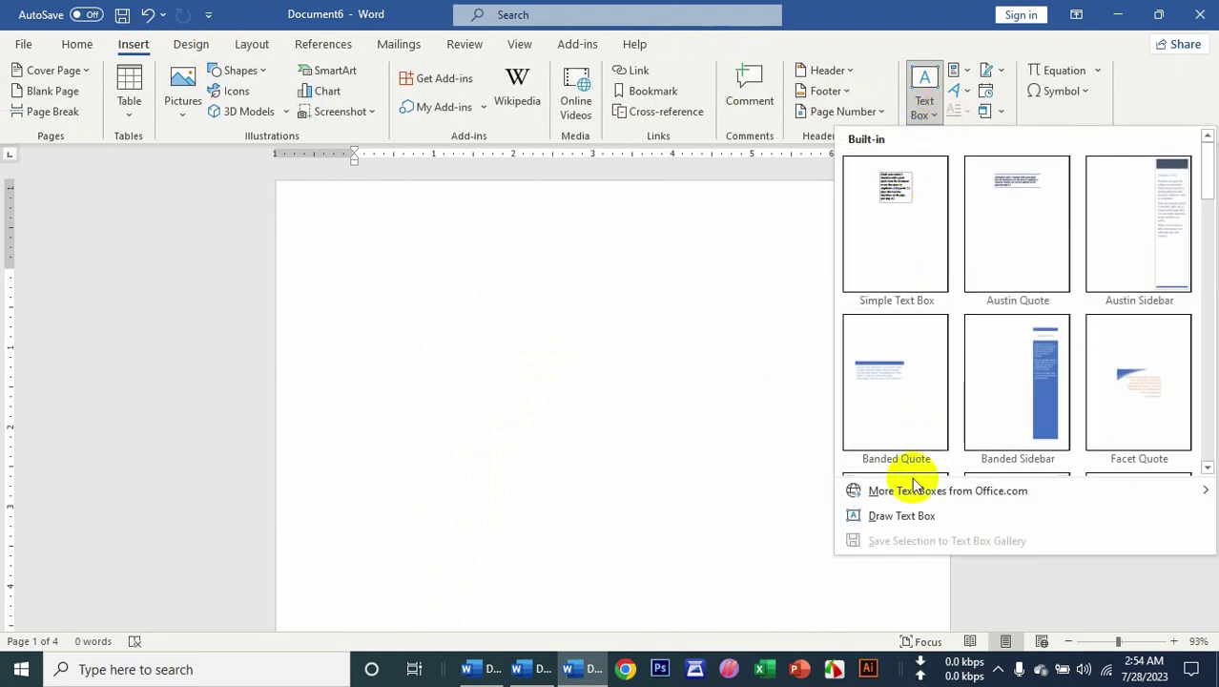
left_click(878, 515)
left_click_drag(395, 255, 824, 472)
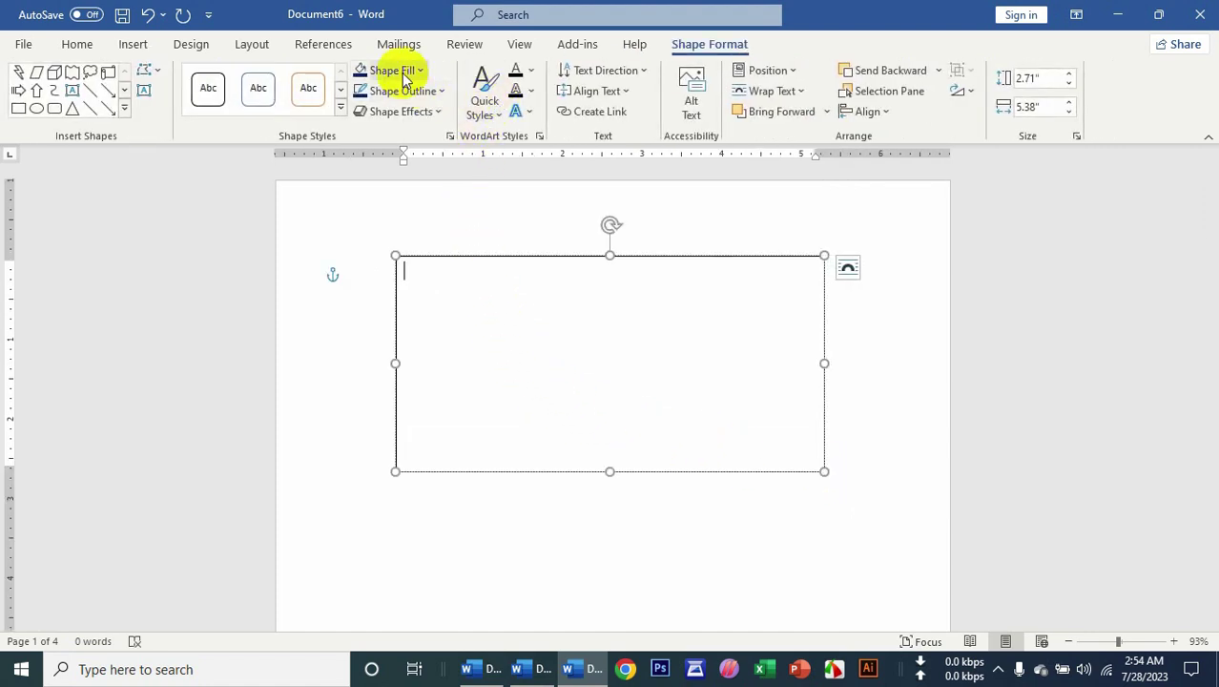
left_click(397, 71)
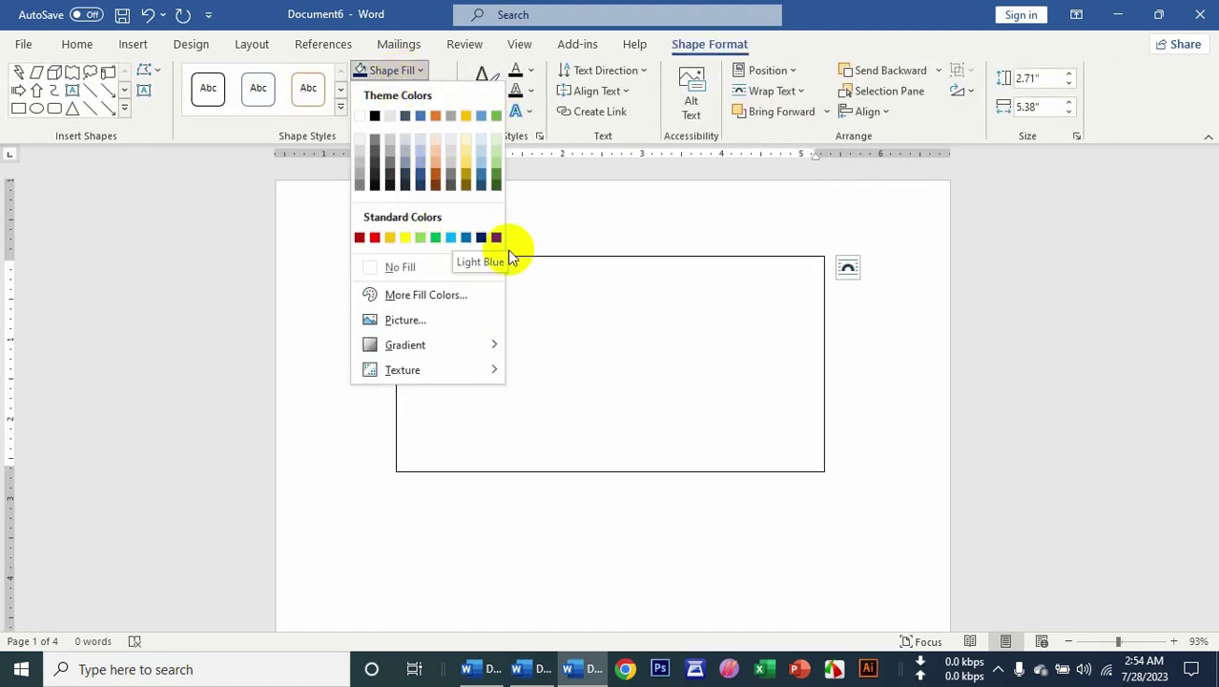
left_click(554, 279)
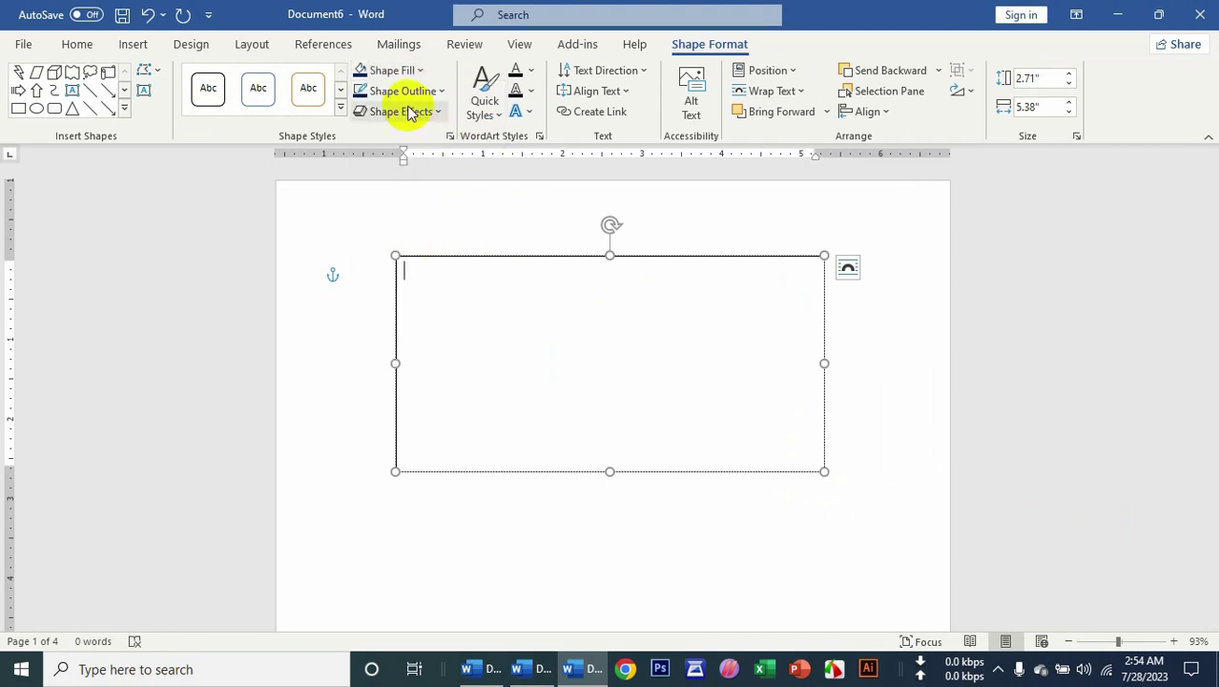
left_click(399, 91)
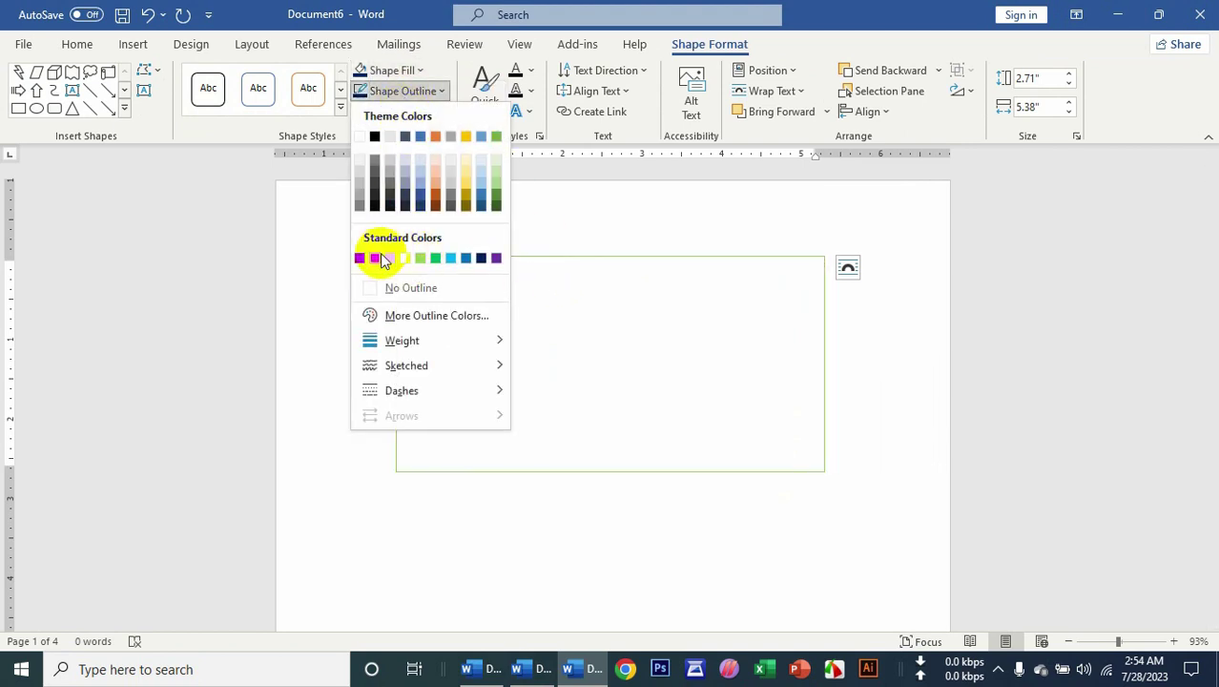
left_click(404, 287)
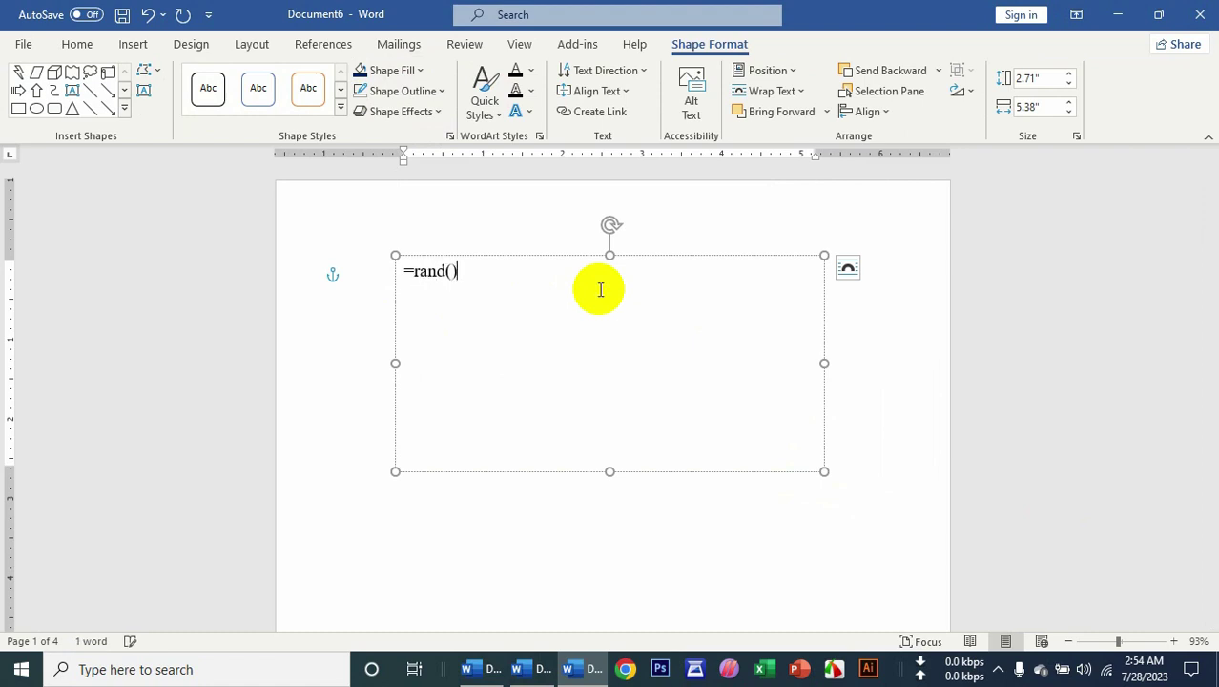
type("=rand()")
key("Return")
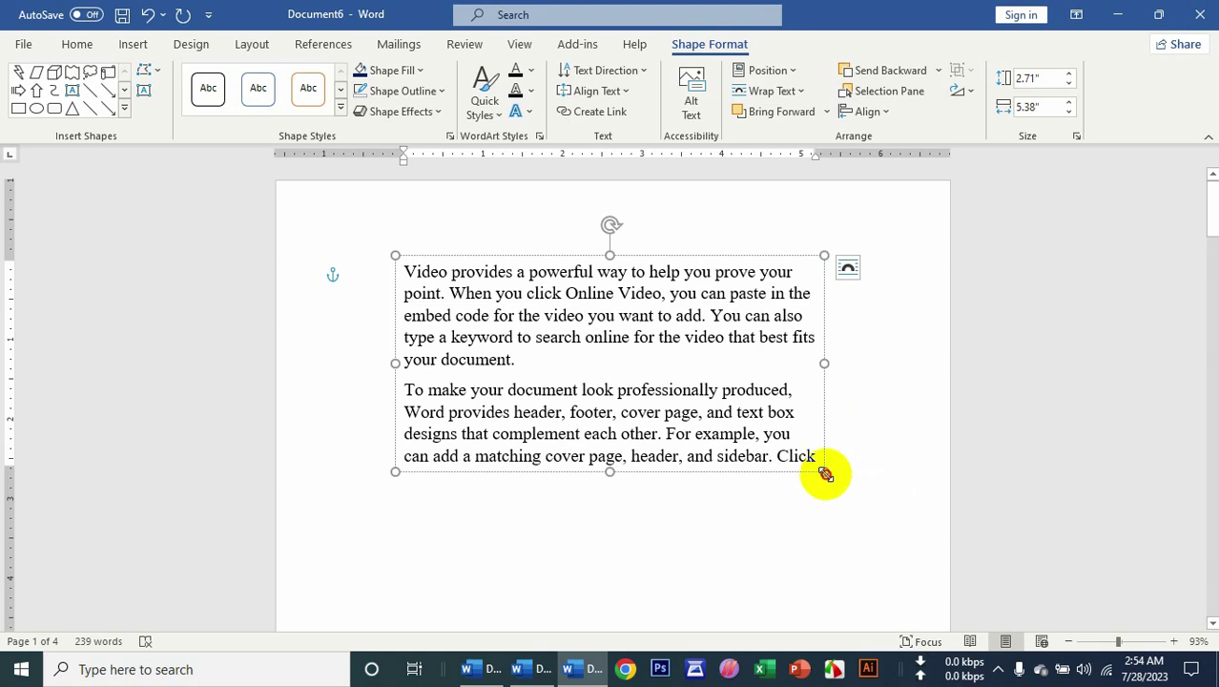
left_click_drag(826, 474, 631, 607)
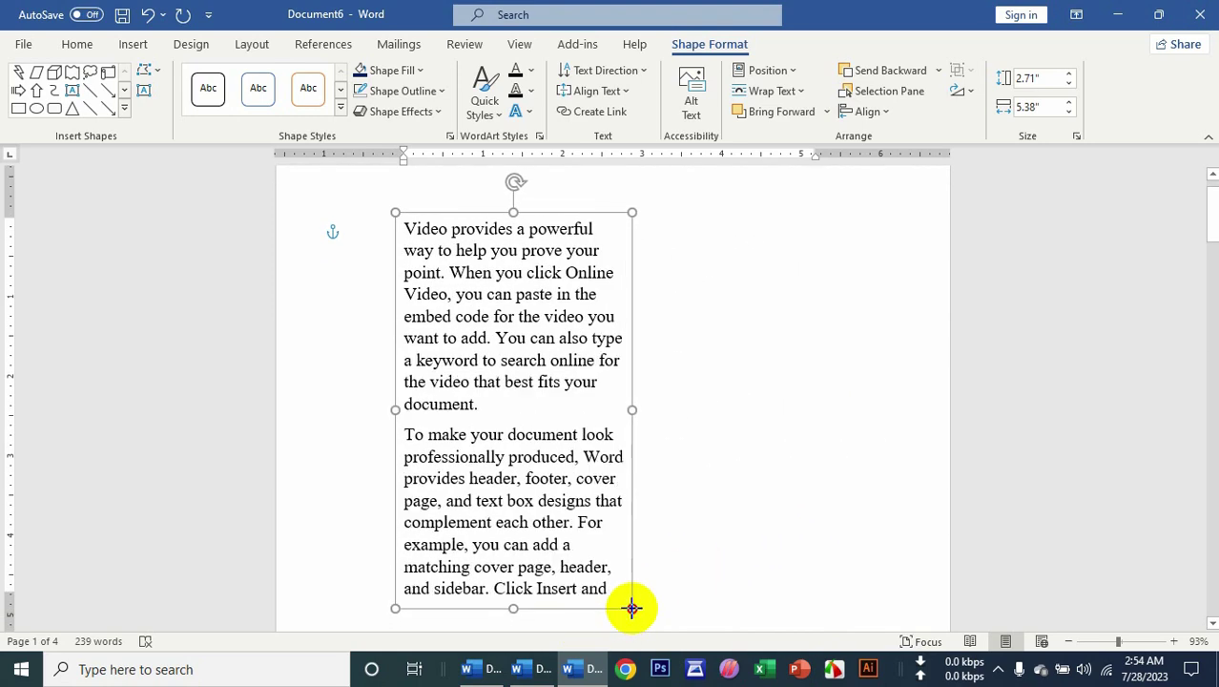
left_click_drag(634, 445, 887, 422)
scroll(836, 382, "up", 1)
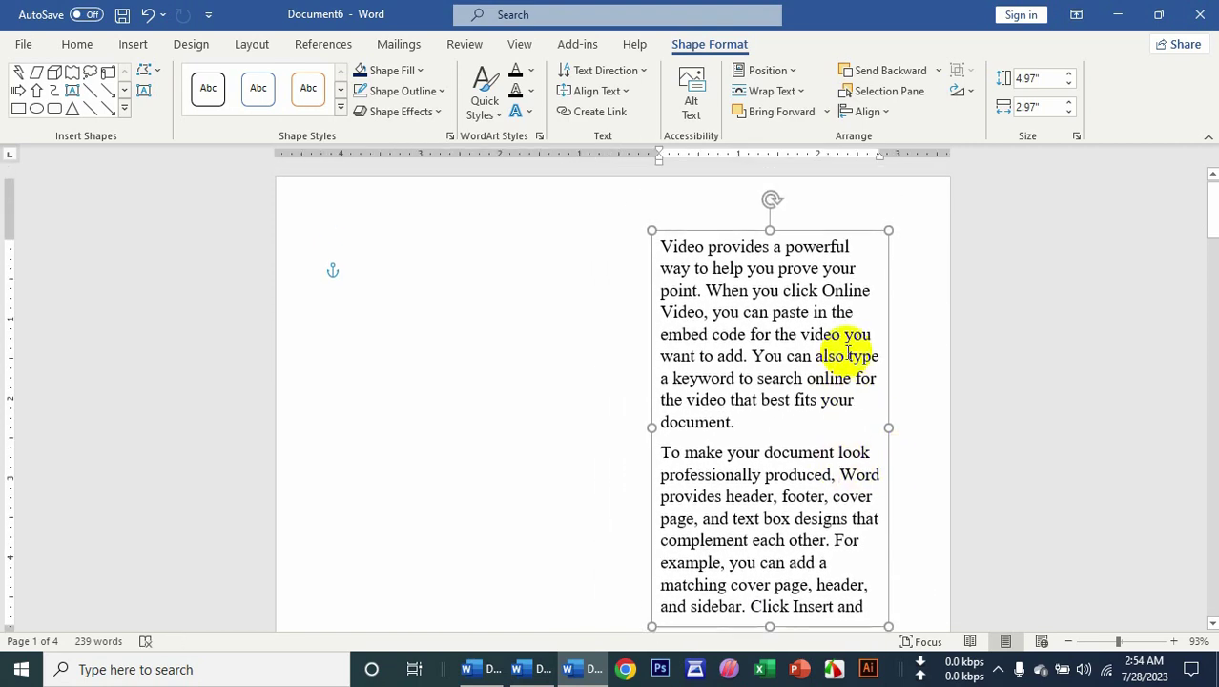
left_click_drag(718, 240, 440, 220)
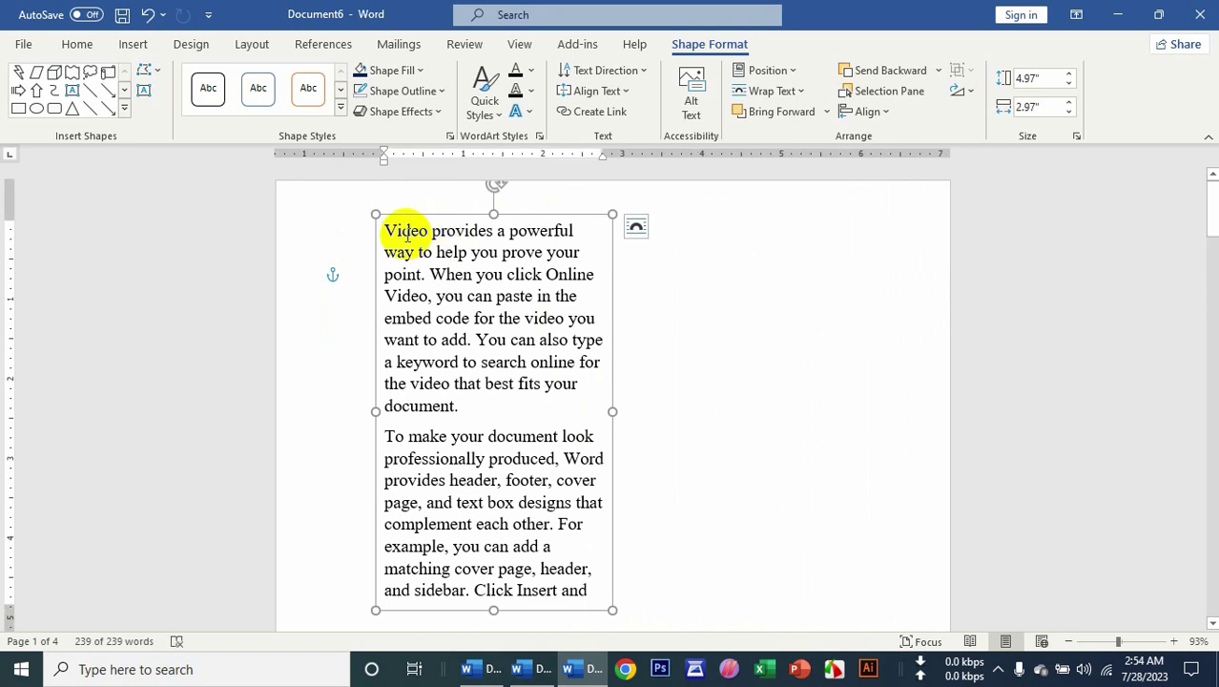
key("Delete")
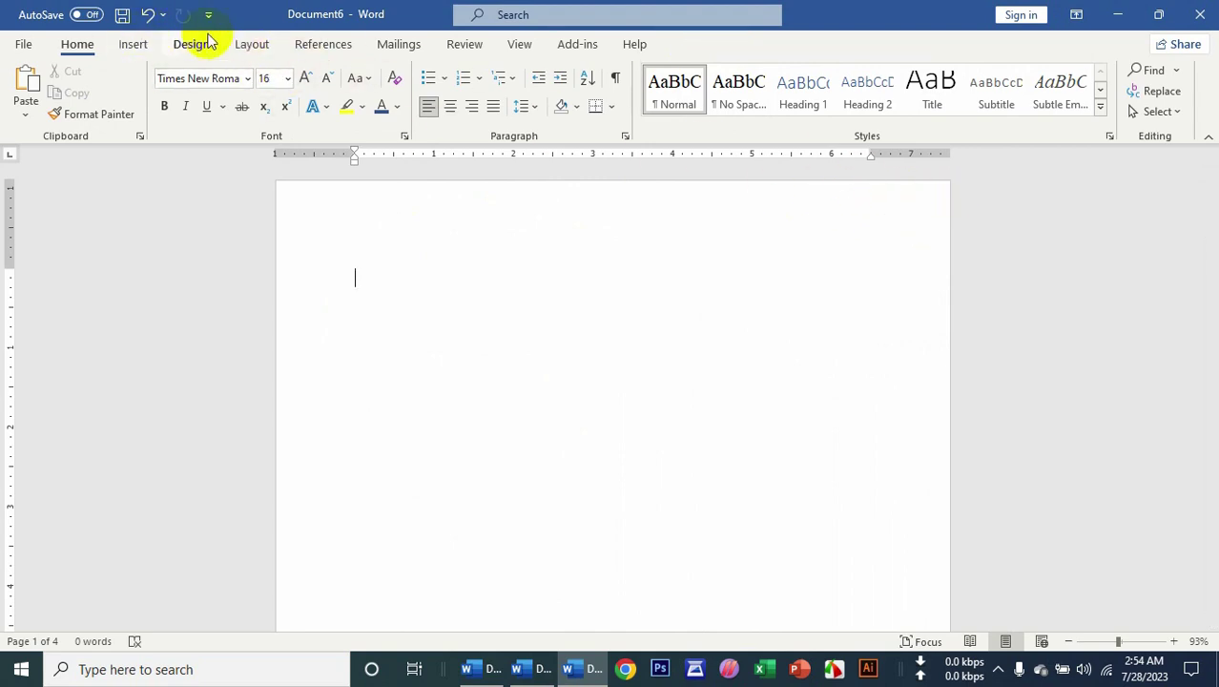
Draw a small custom text box in the page's top-right corner.
left_click(120, 48)
left_click(922, 104)
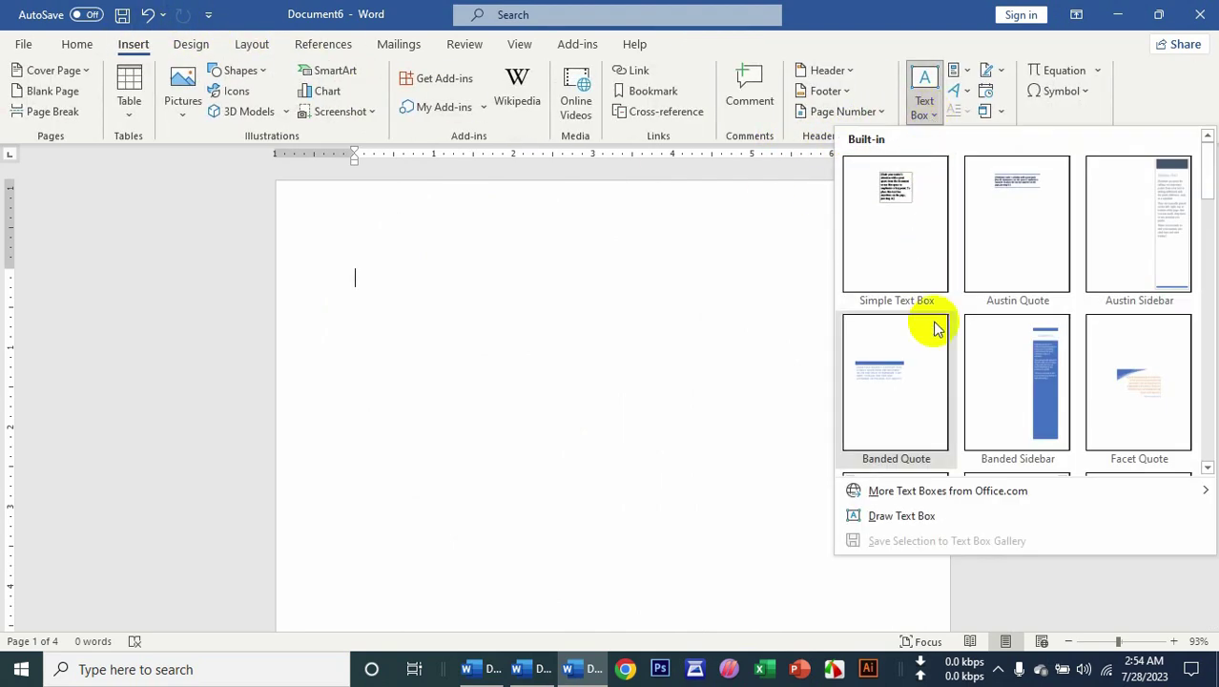
left_click(895, 517)
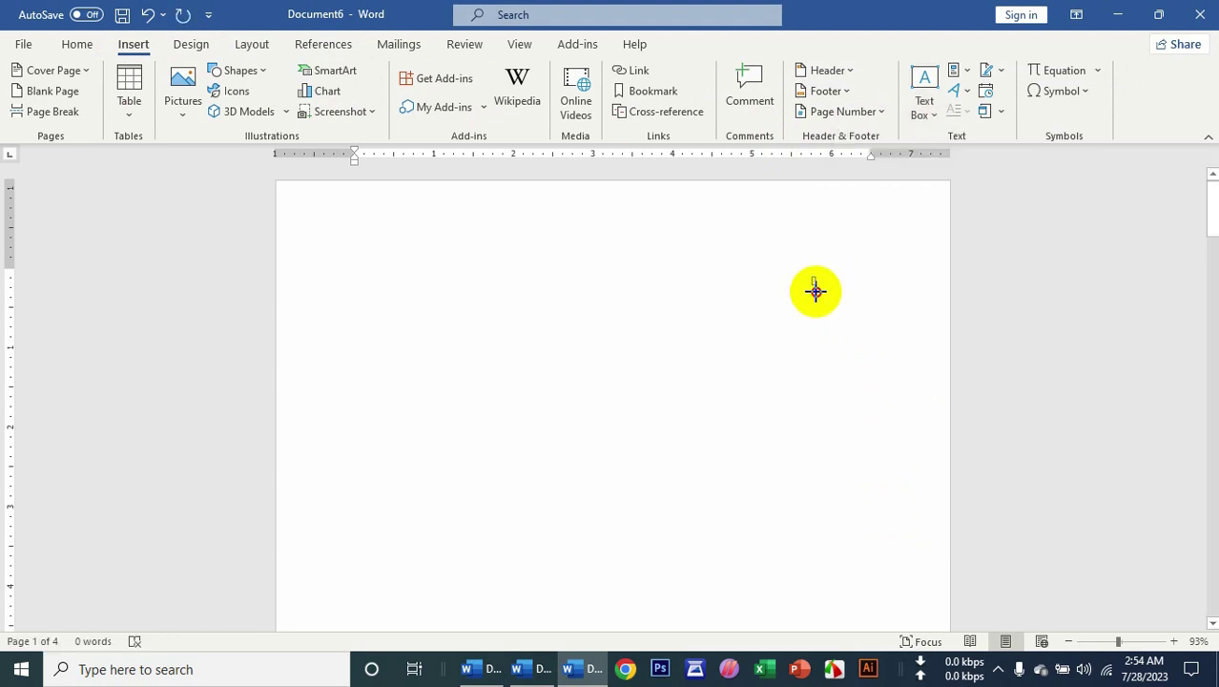
mouse_move(812, 276)
left_mouse_down()
mouse_move(853, 328)
mouse_move(957, 206)
left_mouse_up()
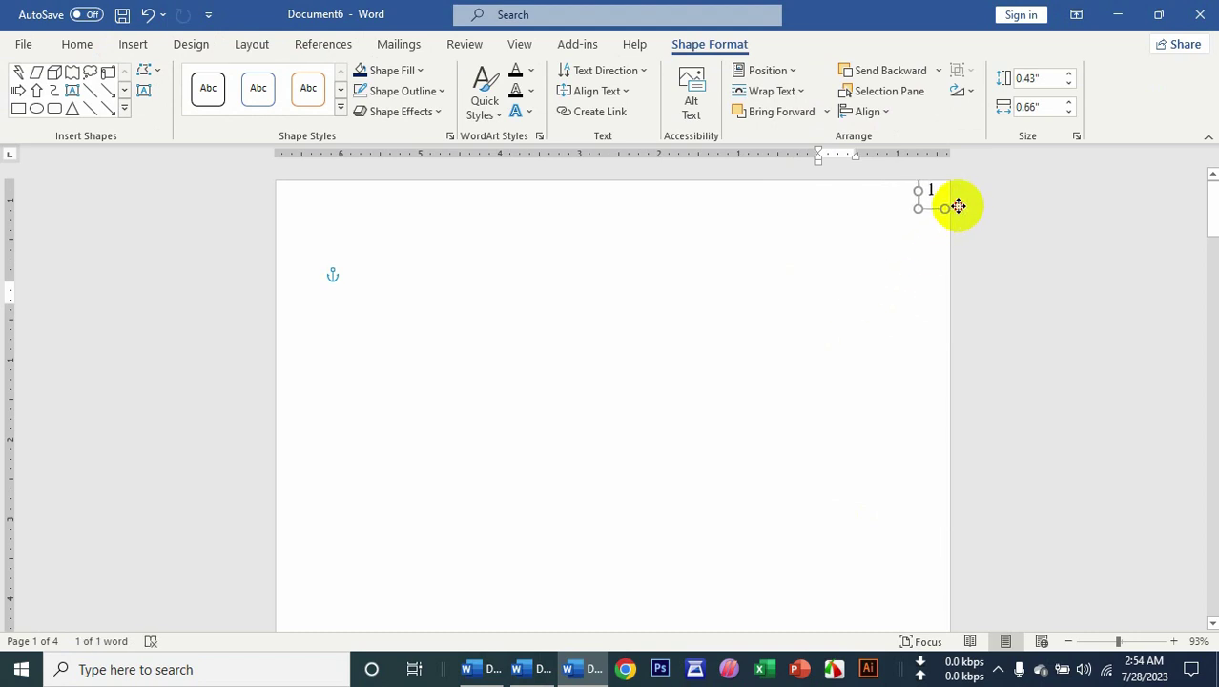
left_click(928, 271)
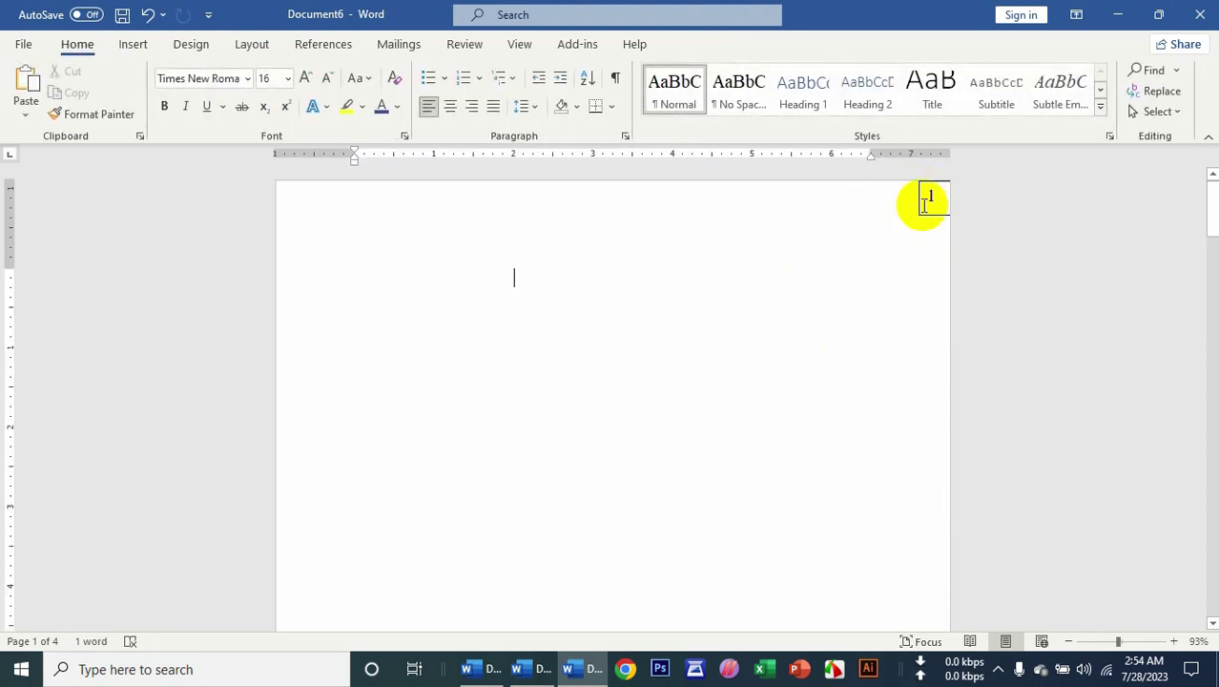
Set the small number text box's shape outline to No Outline.
left_click(923, 201)
left_click(391, 91)
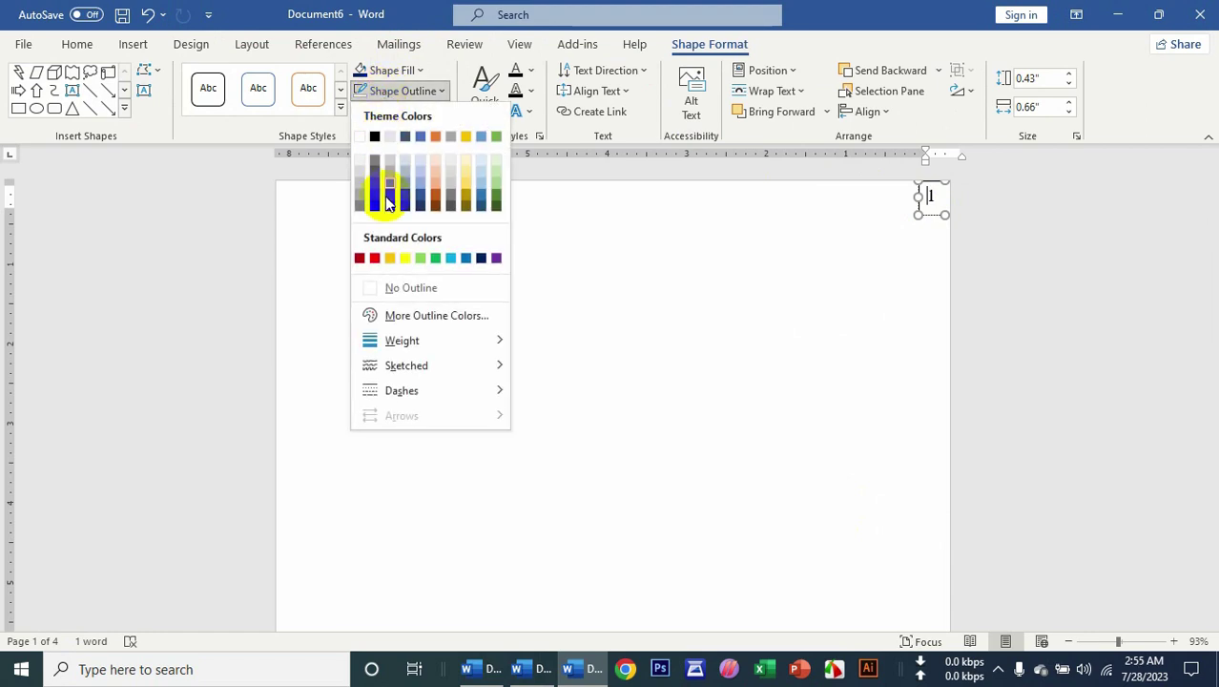
left_click(399, 287)
left_click(900, 258)
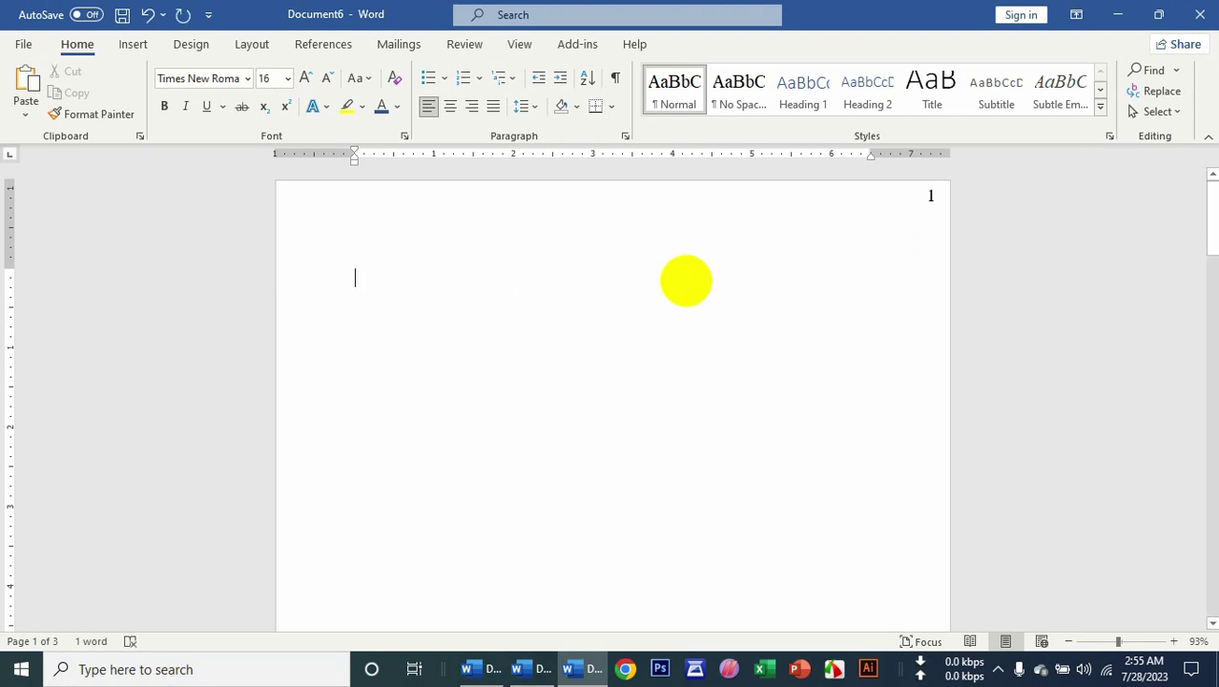
Type test text 'lkrj', then select all three typed lines and delete them.
type("lkrjfglsjdfl")
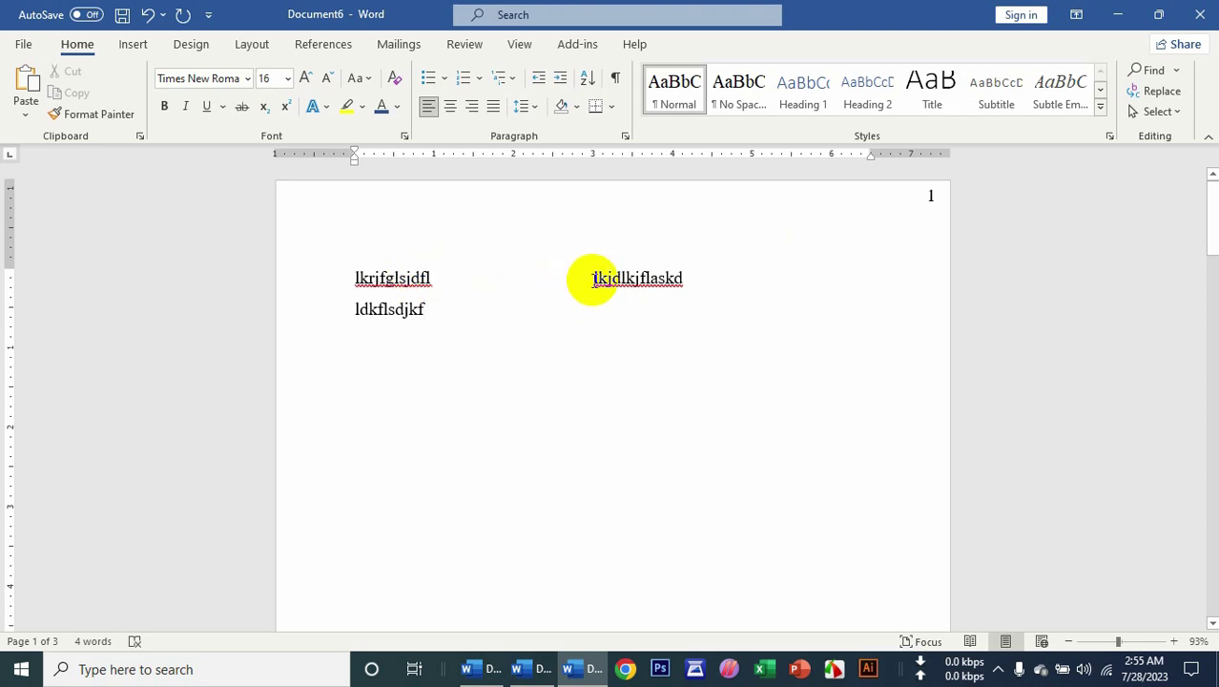
left_click_drag(591, 278, 712, 375)
left_click_drag(686, 286, 317, 289)
left_click_drag(448, 326, 320, 252)
key("Delete")
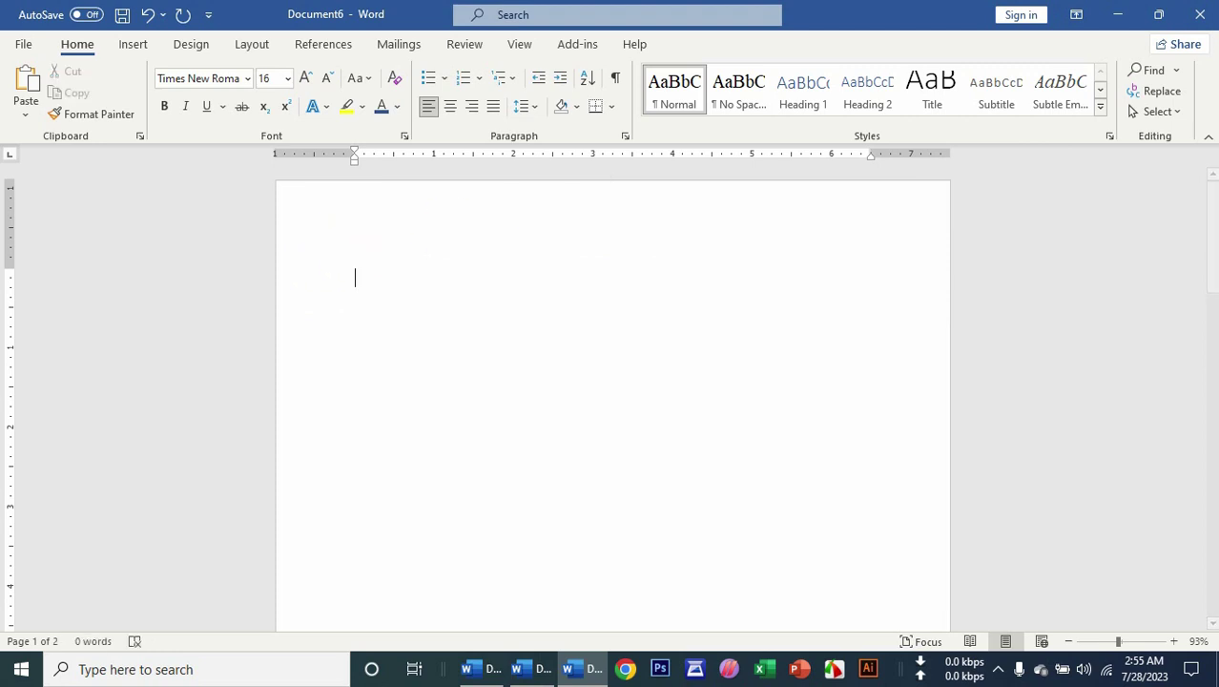
left_click(131, 45)
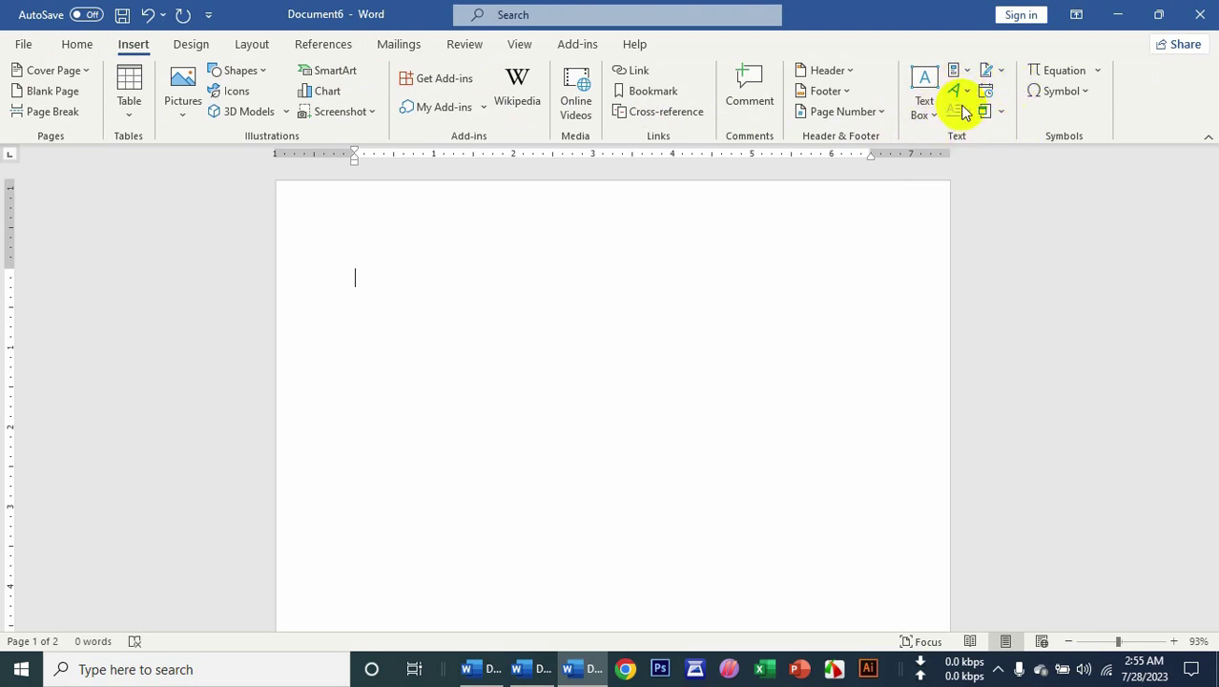
left_click(997, 670)
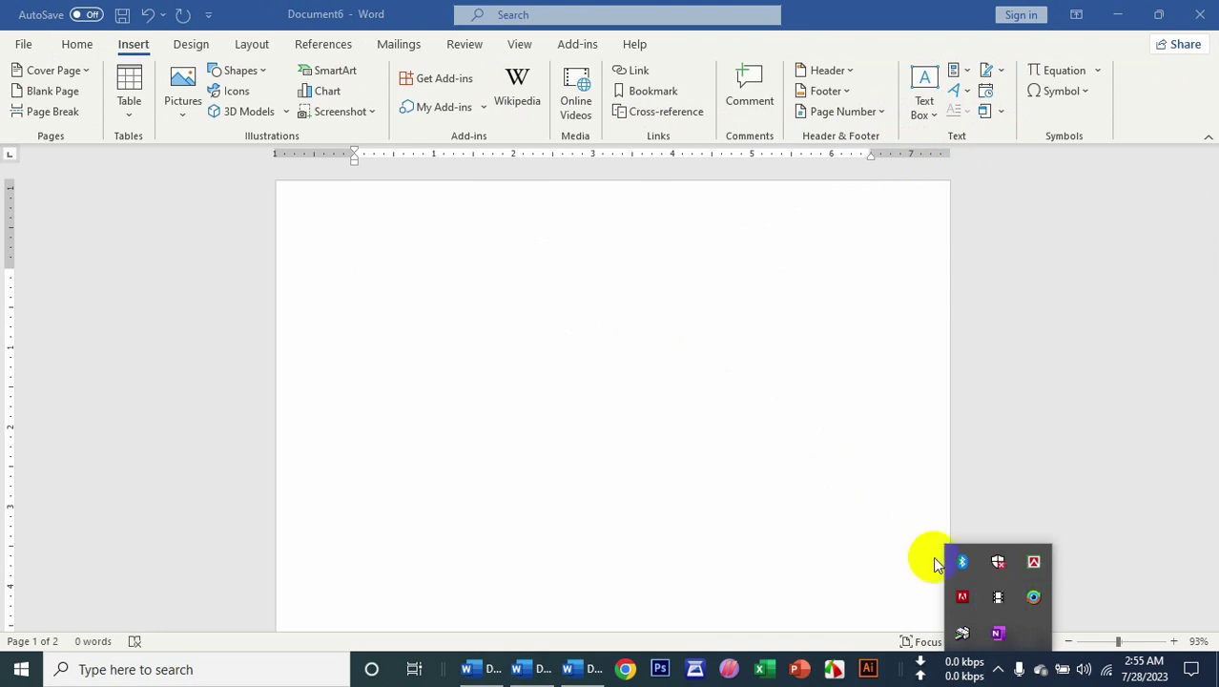